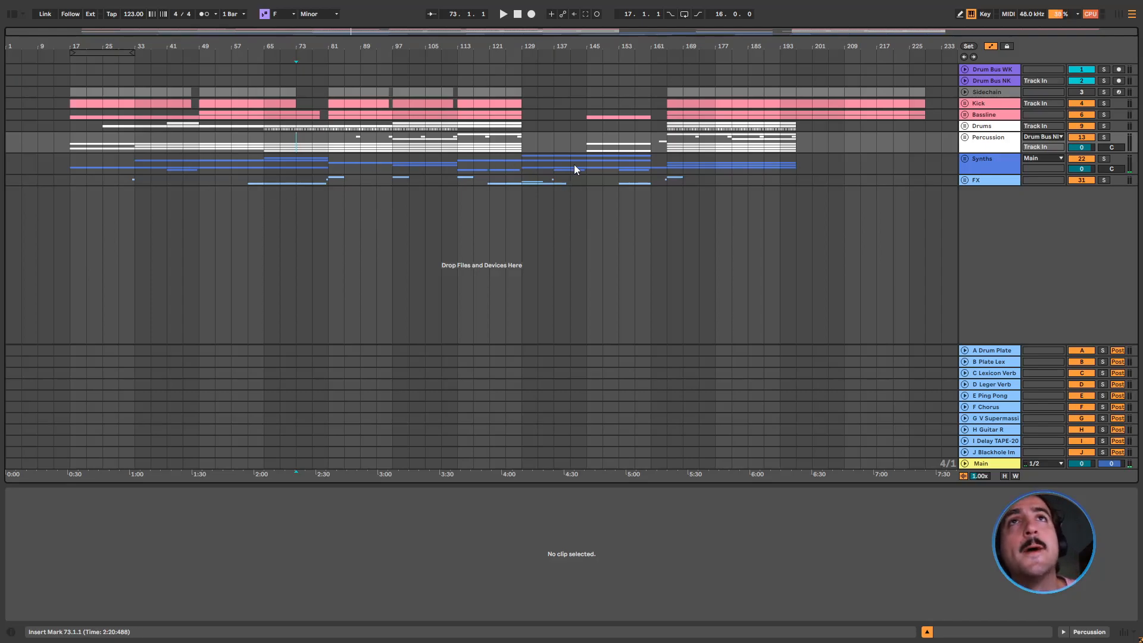
Play the arrangement from bar 145 to hear the passage leading into the second drop
click(556, 138)
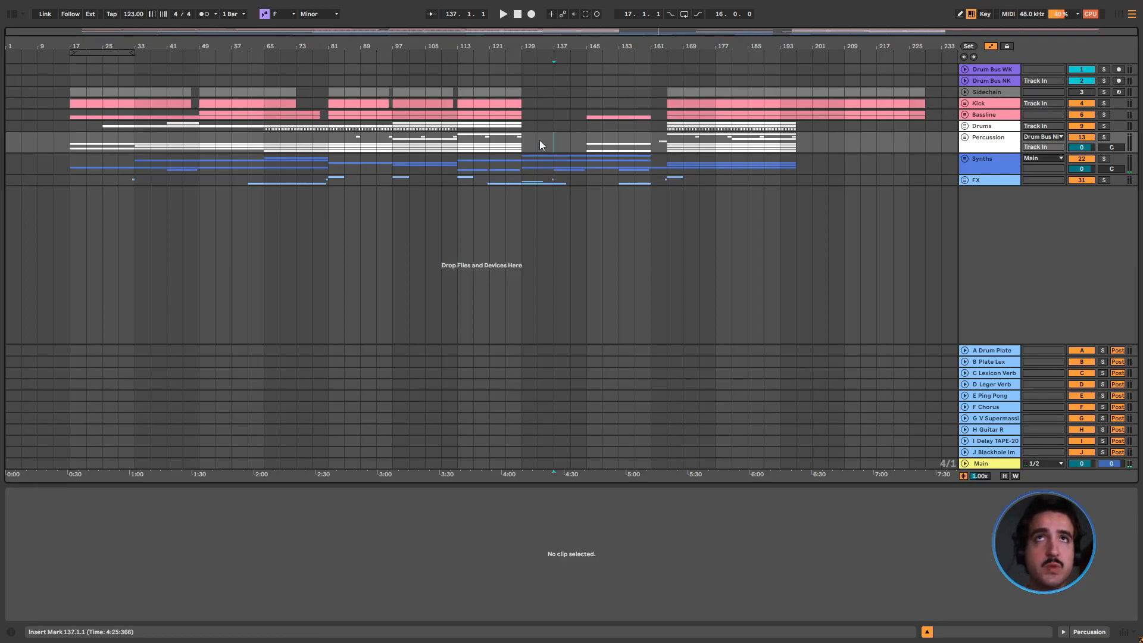
click(588, 149)
key(space)
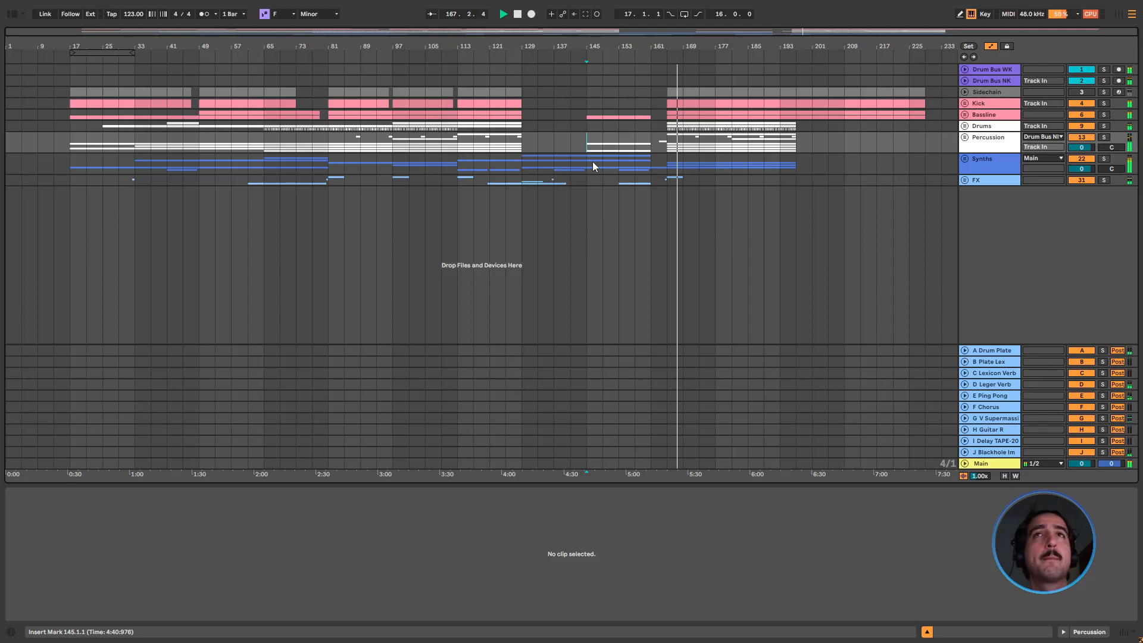
Show the Hive Release automation on Hive Lead inside Synths > Main Leads and lower its level from bar 165 to about 58.21
click(964, 159)
click(968, 245)
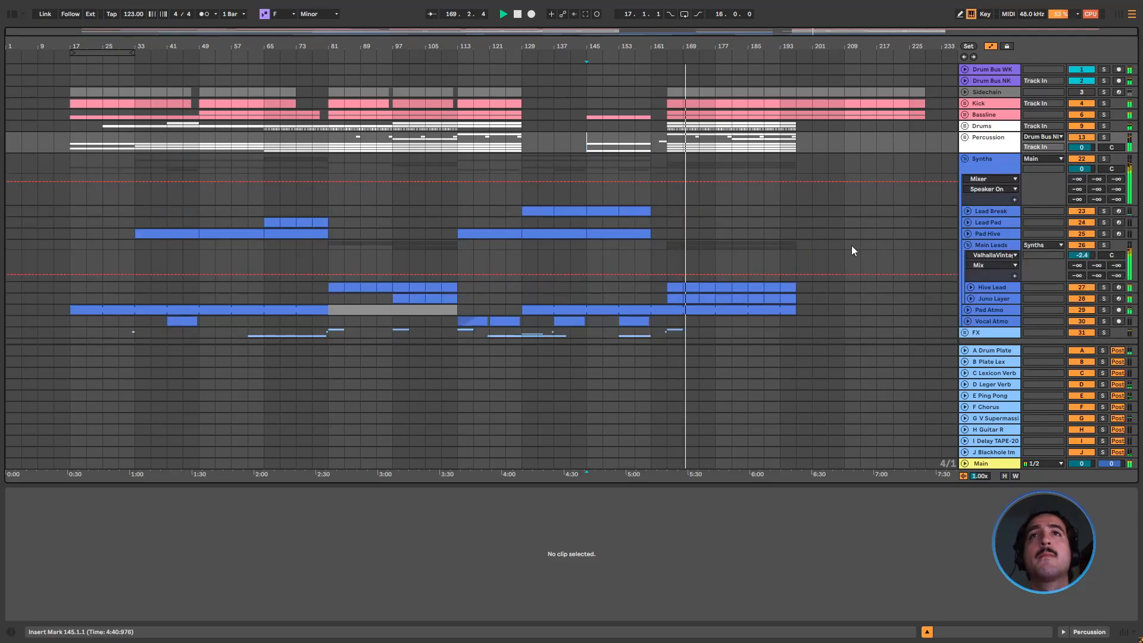
scroll(859, 247, down, 1)
click(984, 267)
double_click(984, 266)
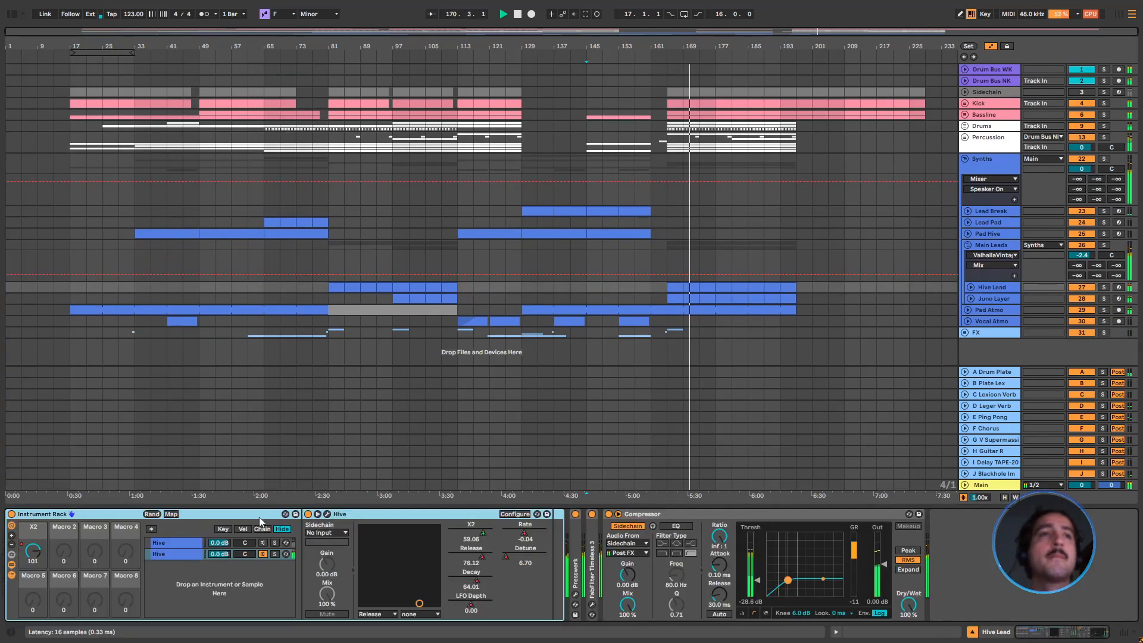
right_click(481, 557)
click(524, 283)
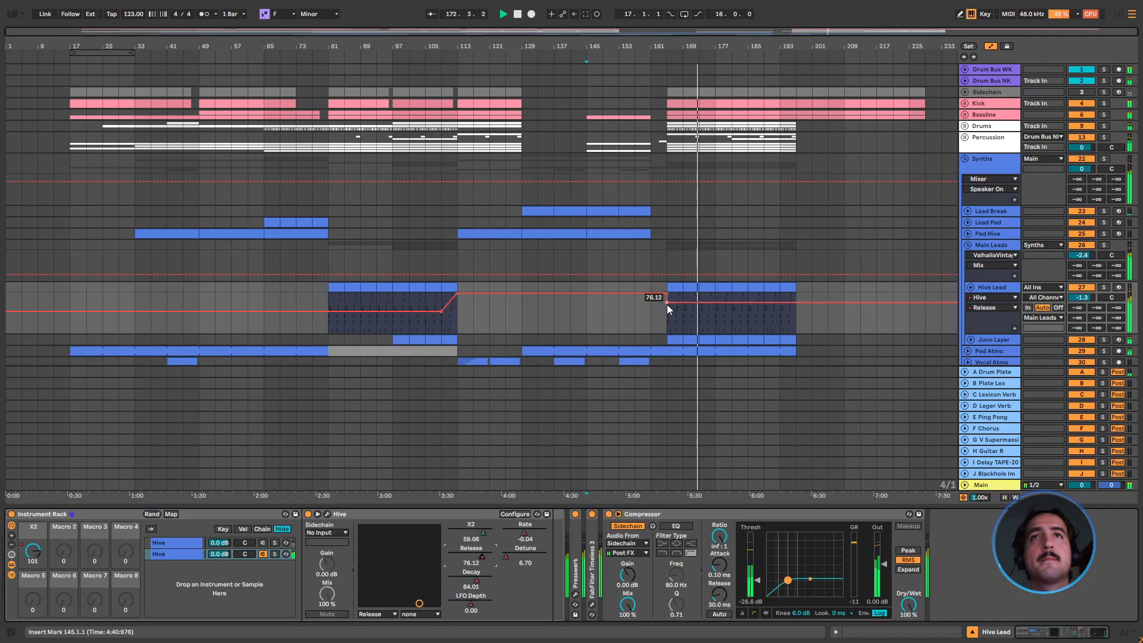
drag(668, 303, 667, 310)
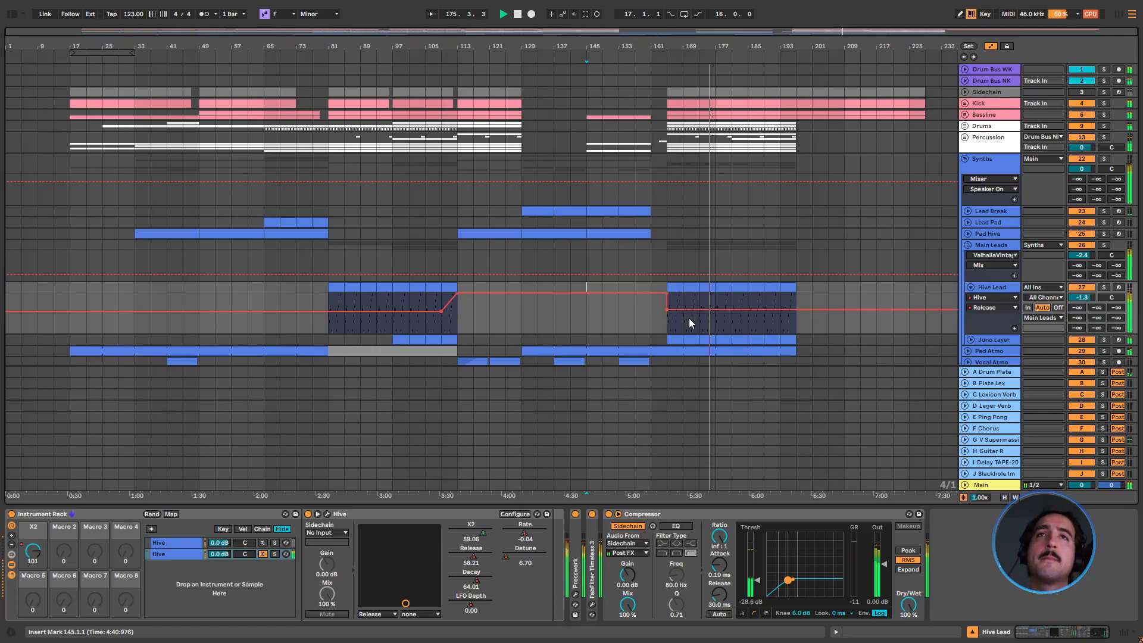
Remove the one-bar section from 180.1.1 to 181.1.1 on the Sidechain and Kick tracks
drag(729, 47, 730, 103)
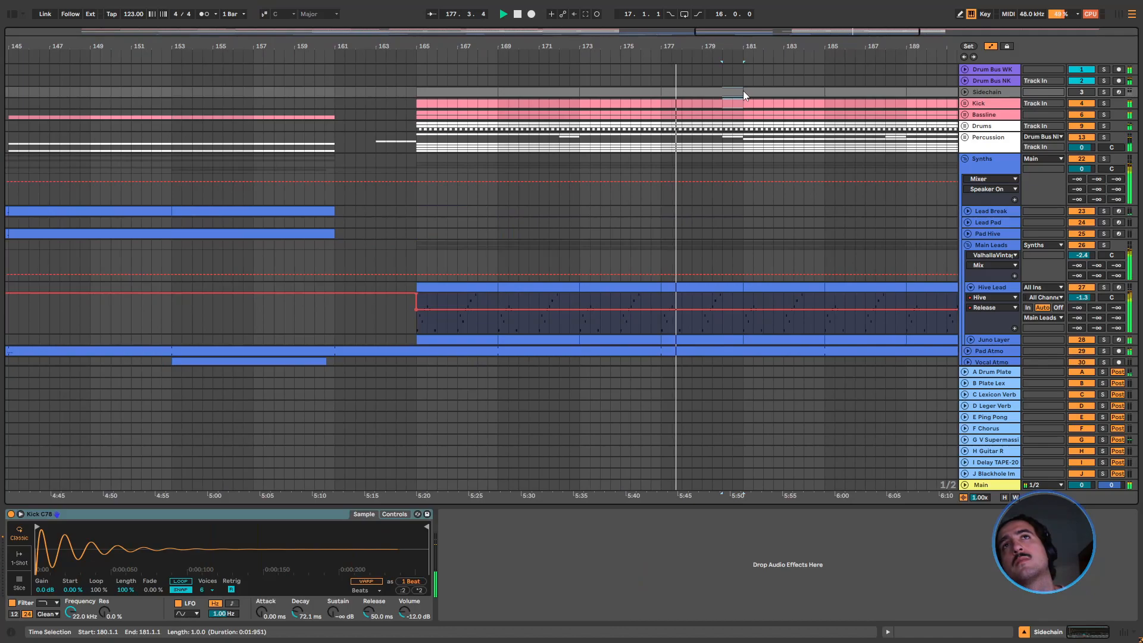
drag(722, 45, 721, 6)
scroll(686, 202, down, 1)
scroll(685, 201, down, 1)
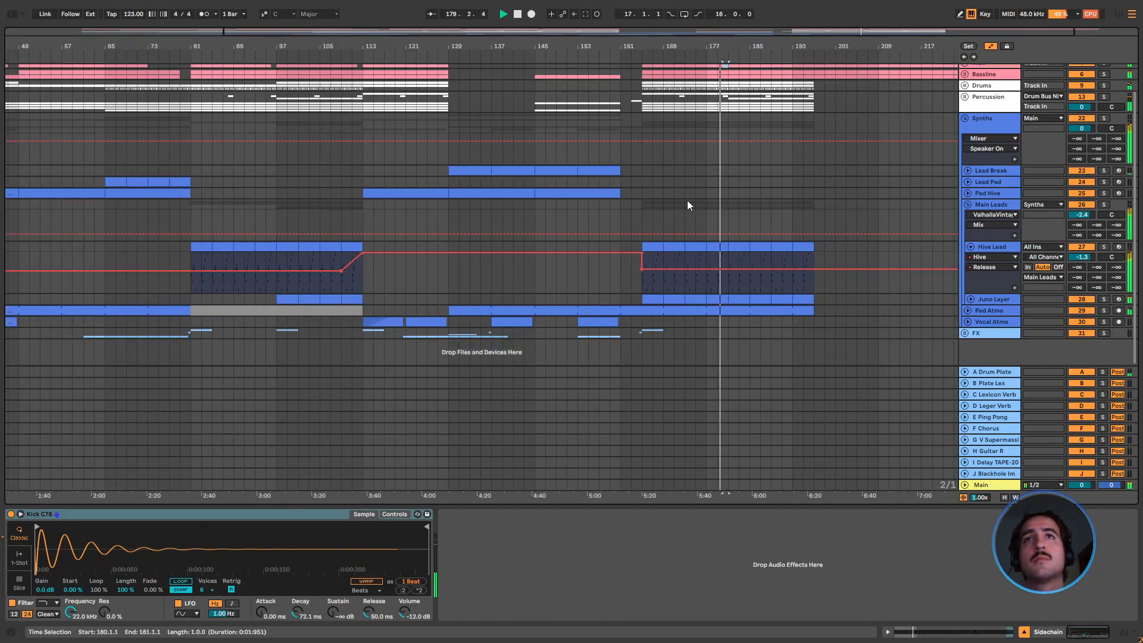
Copy the FX group's clips around bar 165 and paste them around bar 181
click(639, 332)
click(718, 334)
key(ctrl+v)
drag(659, 331, 644, 331)
click(732, 333)
key(ctrl+v)
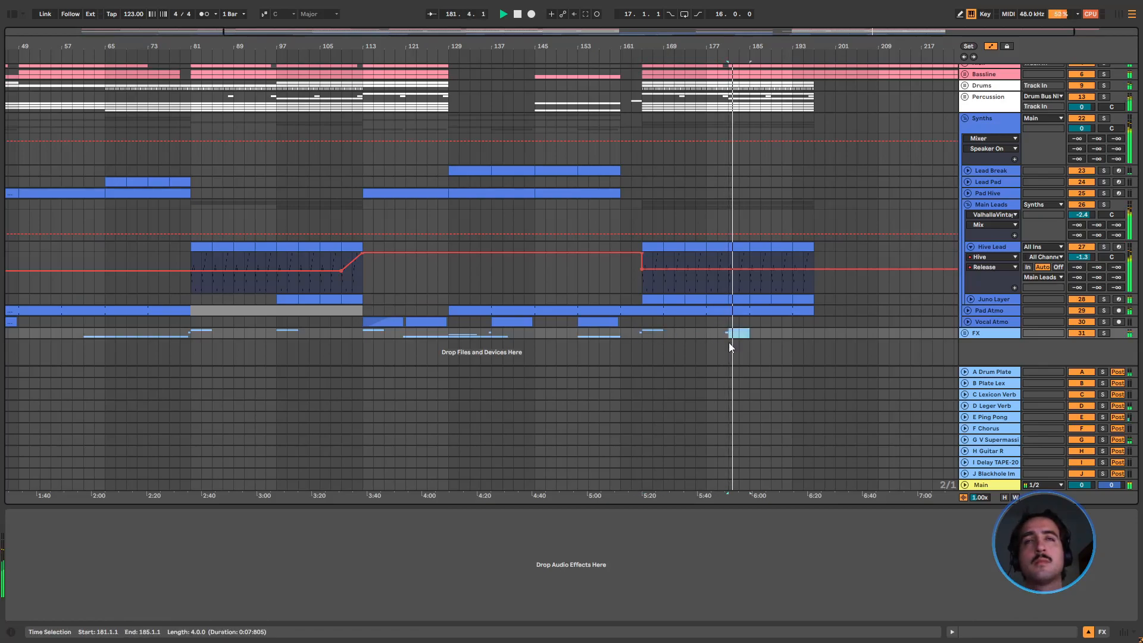
Set the insert marker at bar 165, fold the Synths group and stop playback
click(642, 182)
scroll(715, 205, up, 2)
click(965, 159)
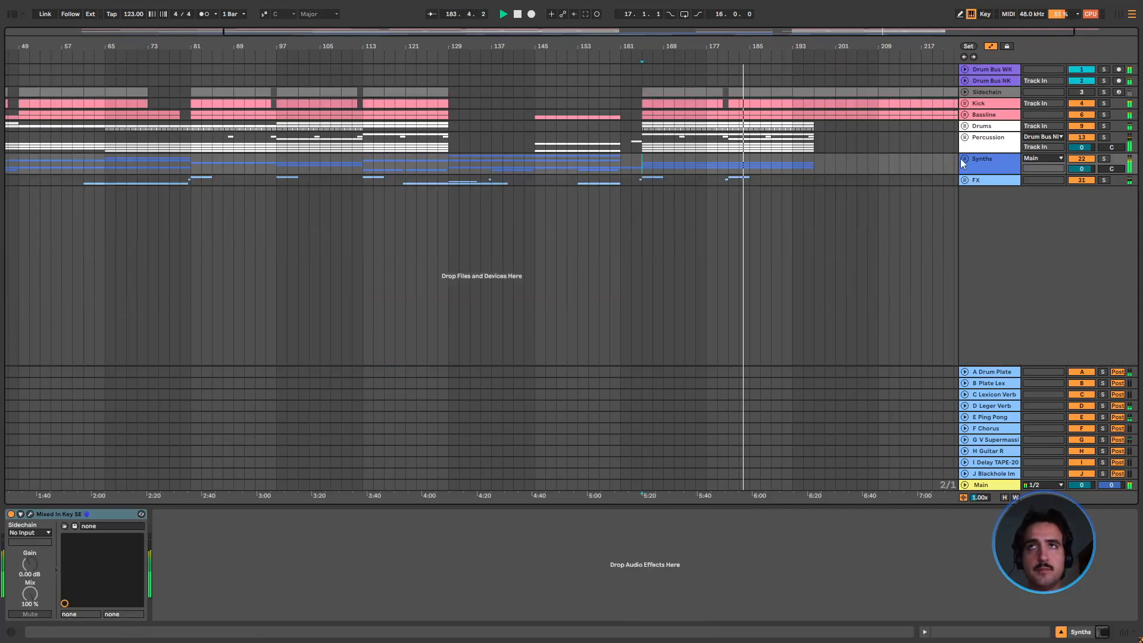
key(space)
drag(722, 50, 722, 24)
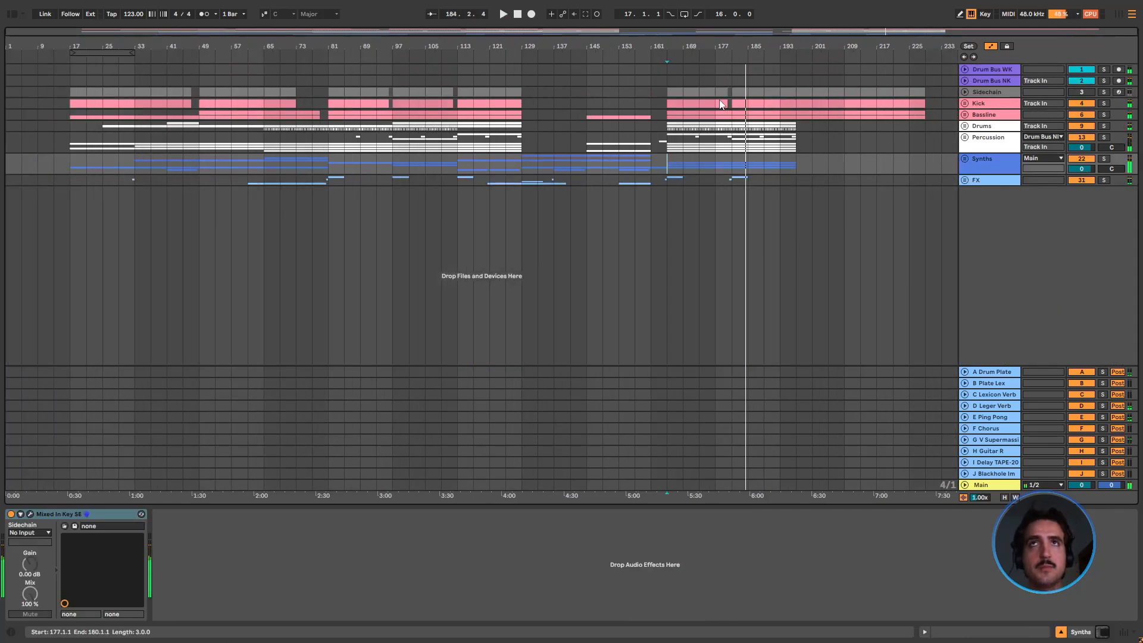
Inspect the Kick group and compare the device chains of the Drum Bus WK and Drum Bus NK tracks
click(964, 104)
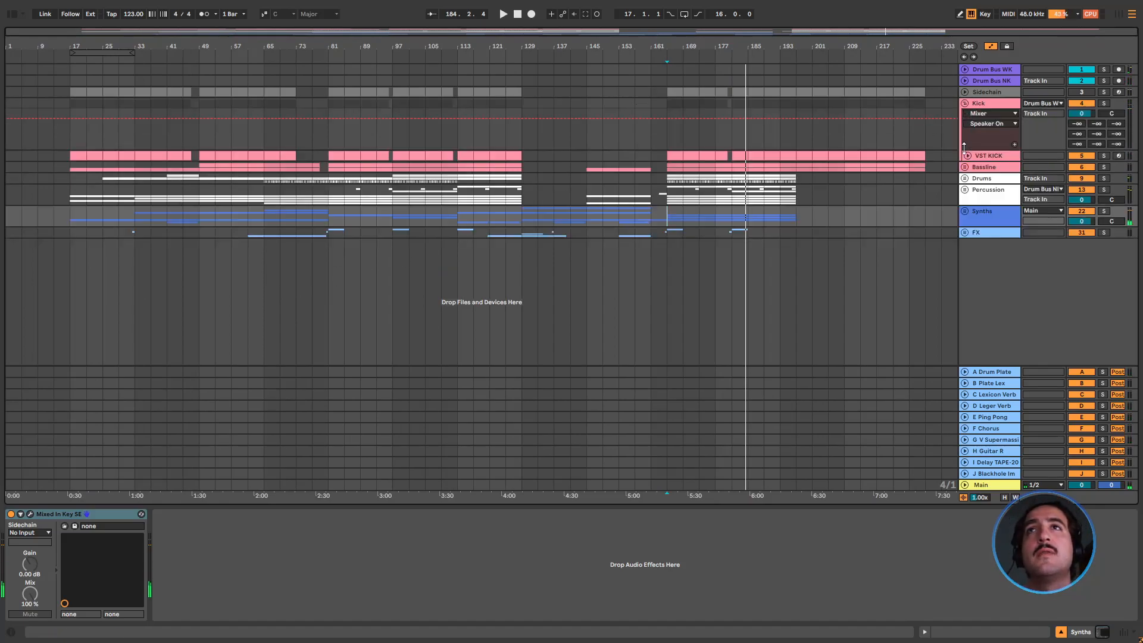
click(966, 105)
click(973, 103)
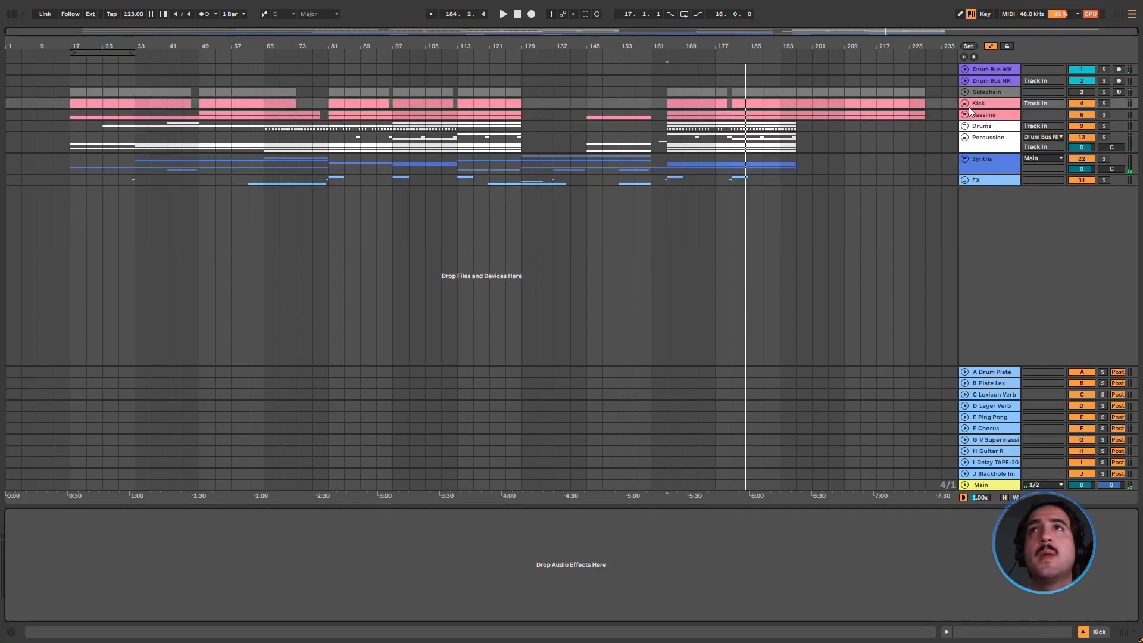
click(970, 92)
click(979, 69)
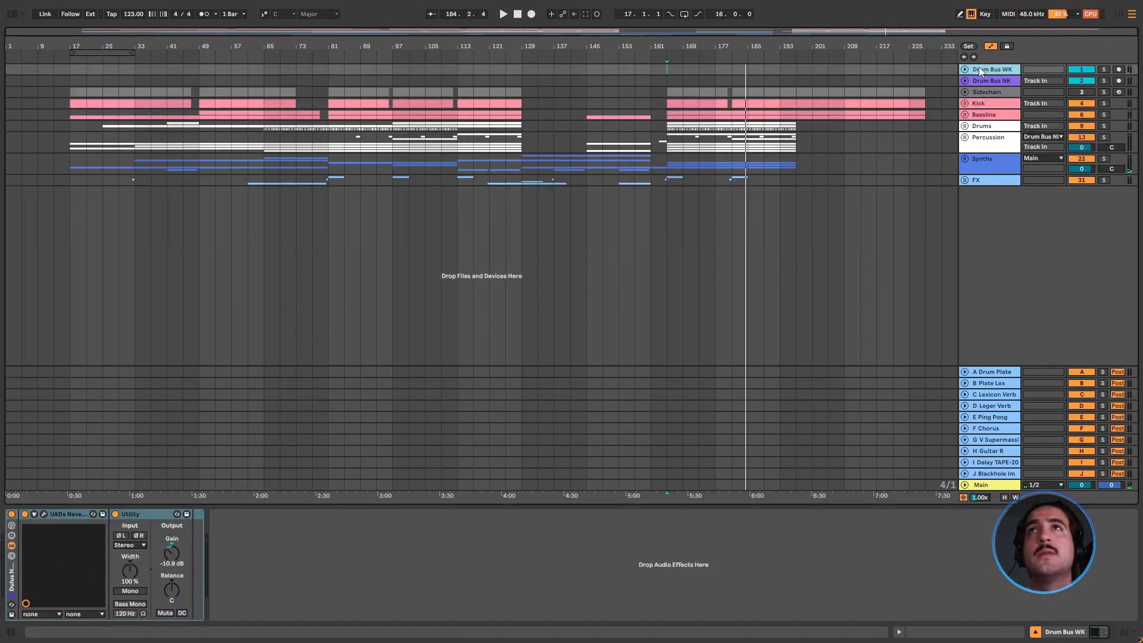
click(991, 81)
click(986, 70)
click(988, 79)
click(986, 70)
click(985, 83)
click(985, 71)
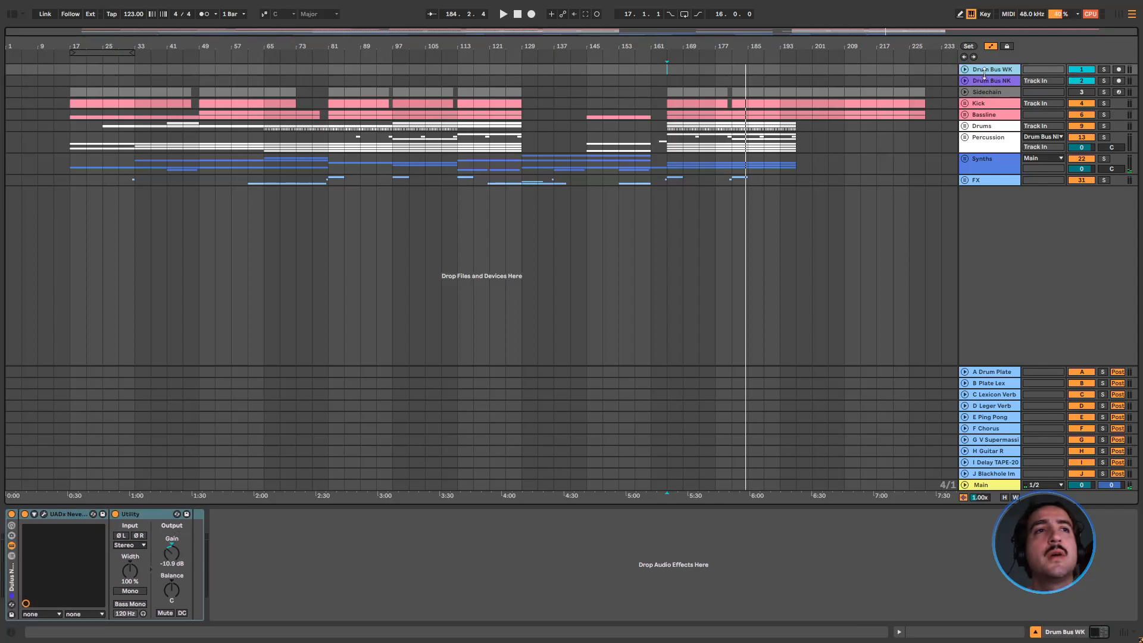
click(984, 80)
Unfold the Sidechain track, solo it, audition it from bar 165 and fold it again
click(984, 92)
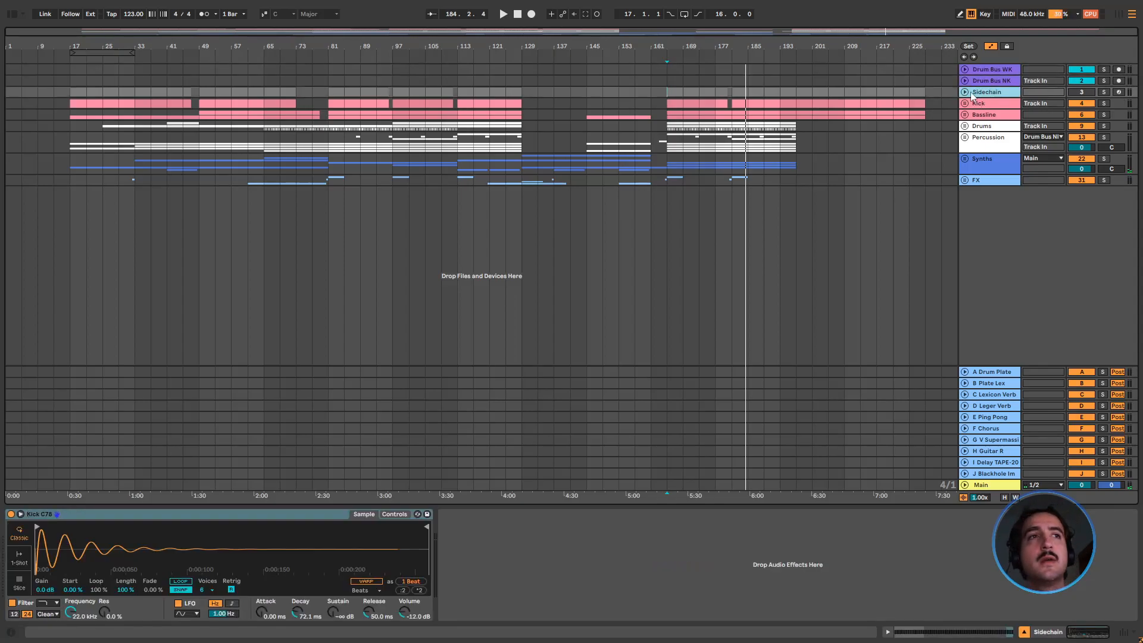
click(965, 92)
click(671, 136)
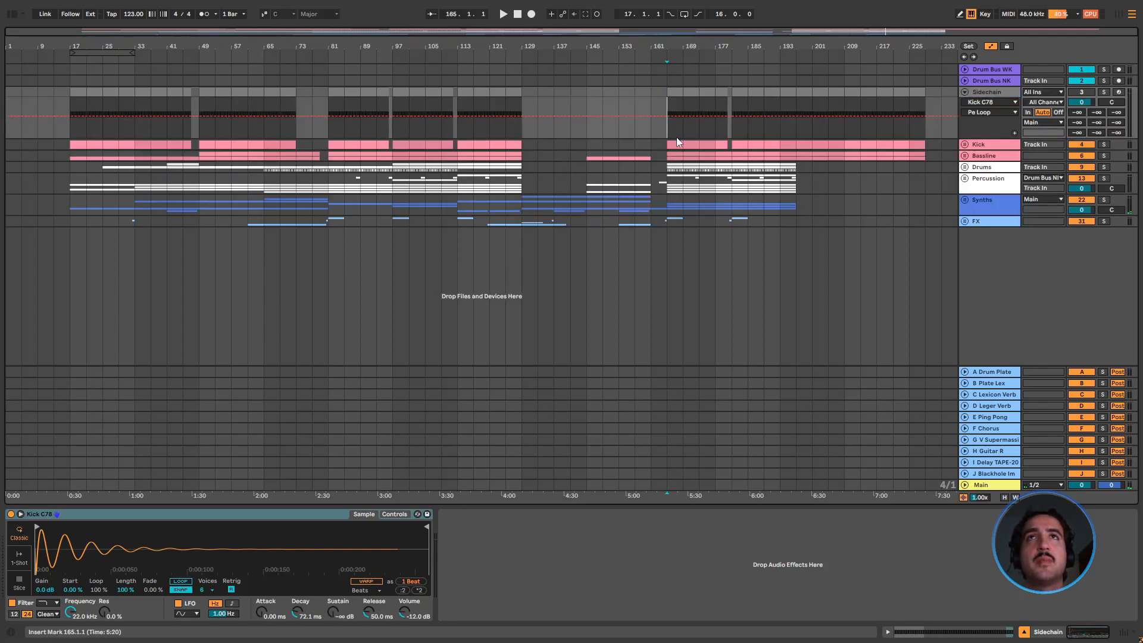
click(1104, 92)
key(space)
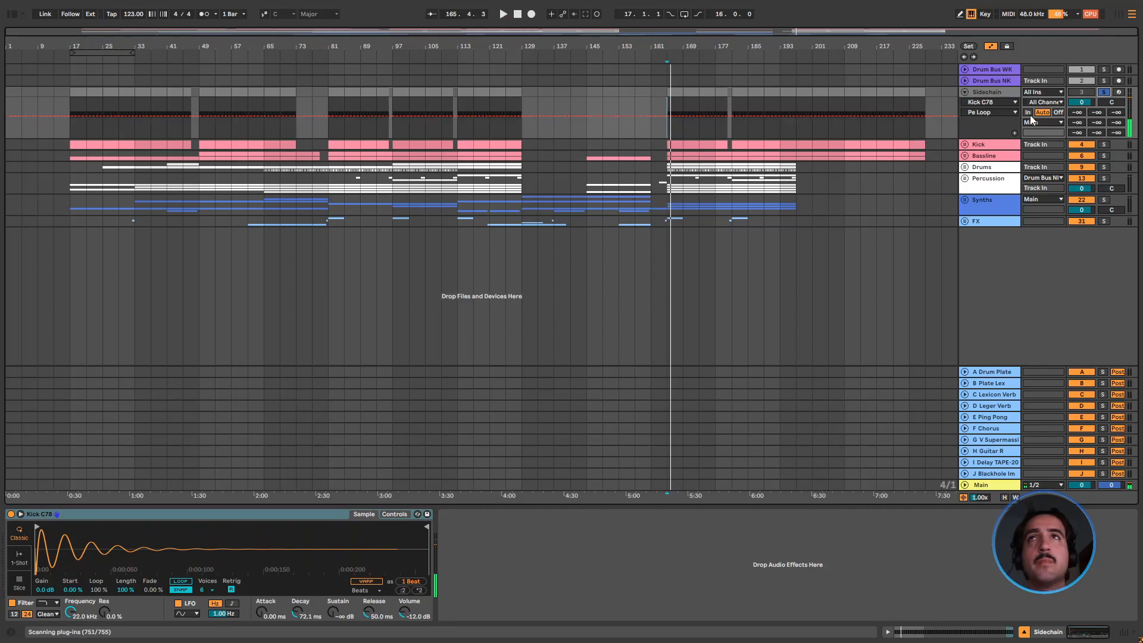
click(965, 91)
Unfold the Kick group and its VST KICK track, then audition VST KICK soloed from bar 165
click(966, 103)
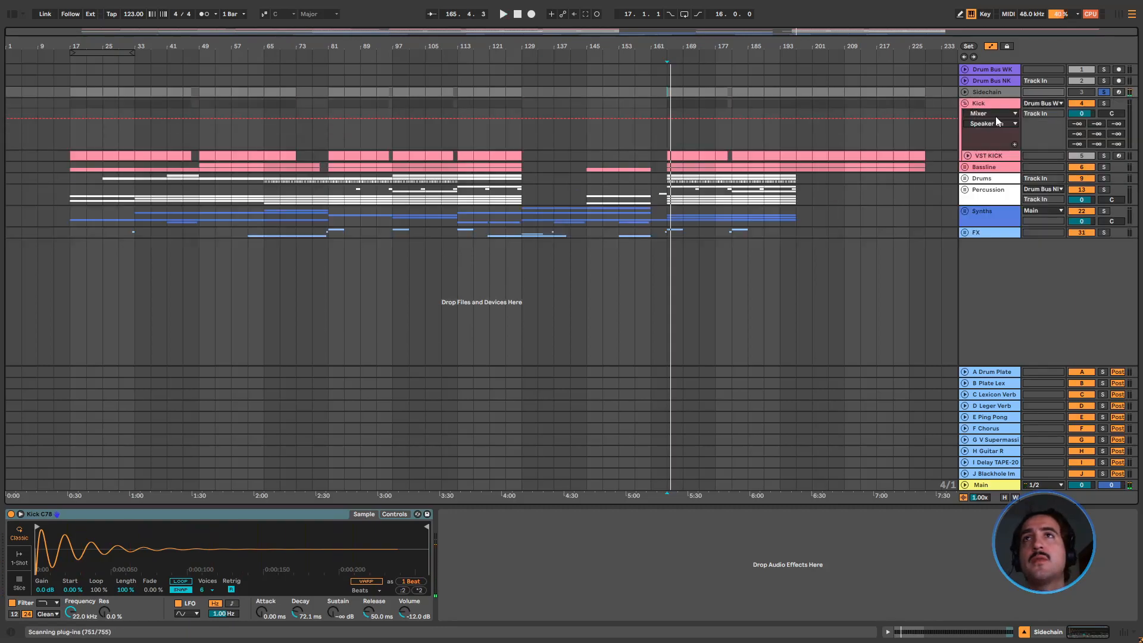
click(967, 156)
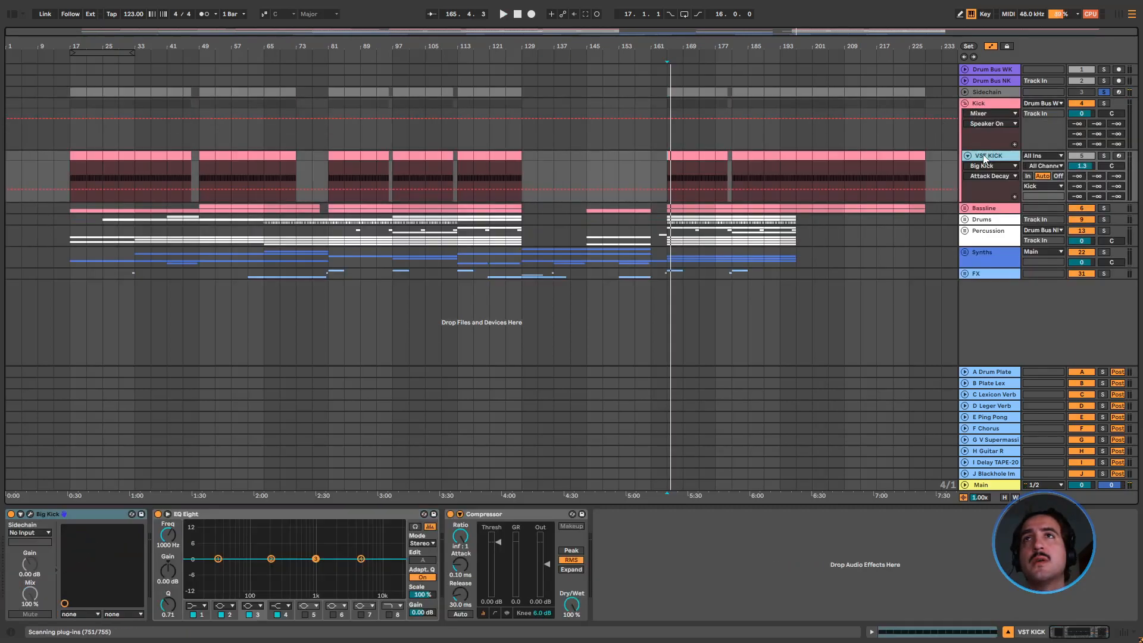
click(1104, 155)
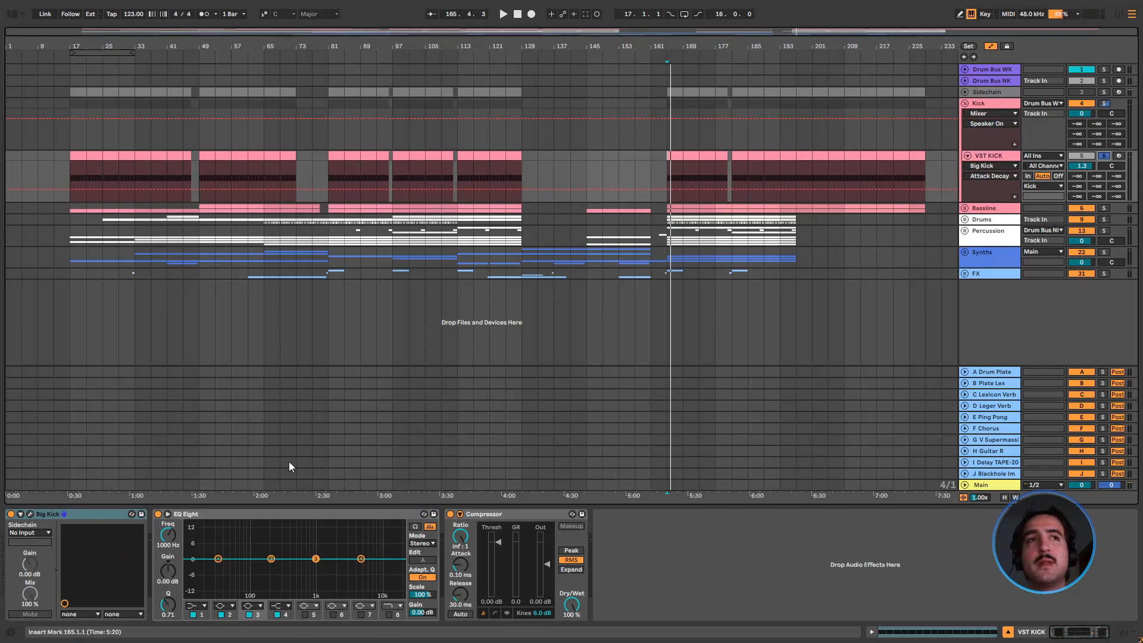
key(space)
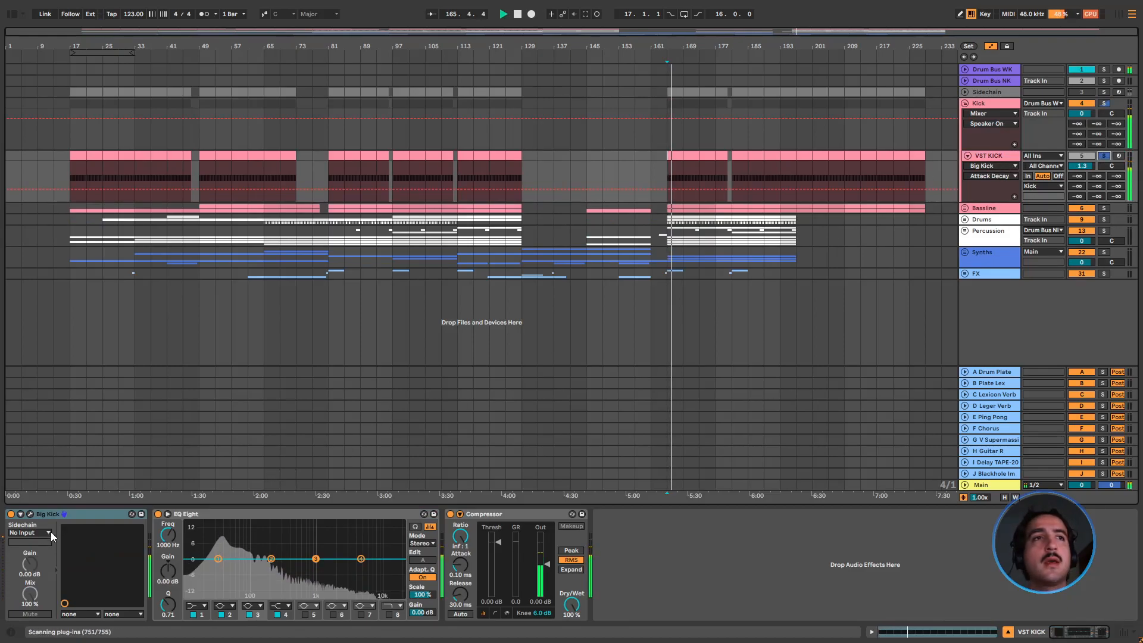
key(space)
Examine the Big Kick plug-in's settings on the VST KICK track and close its window
click(30, 514)
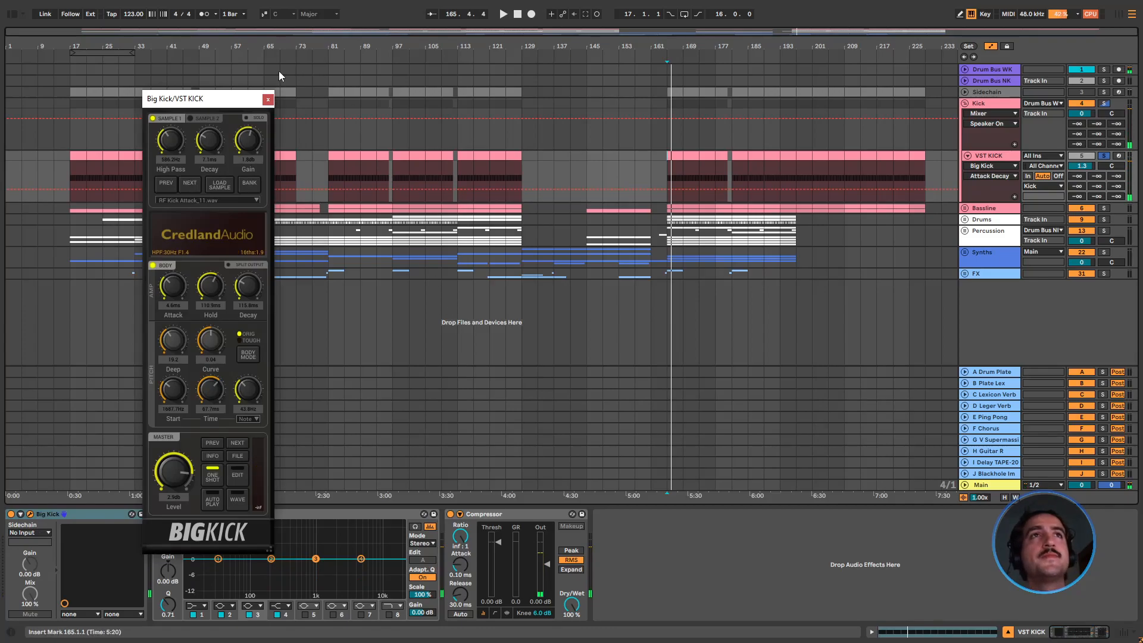
drag(231, 101, 249, 48)
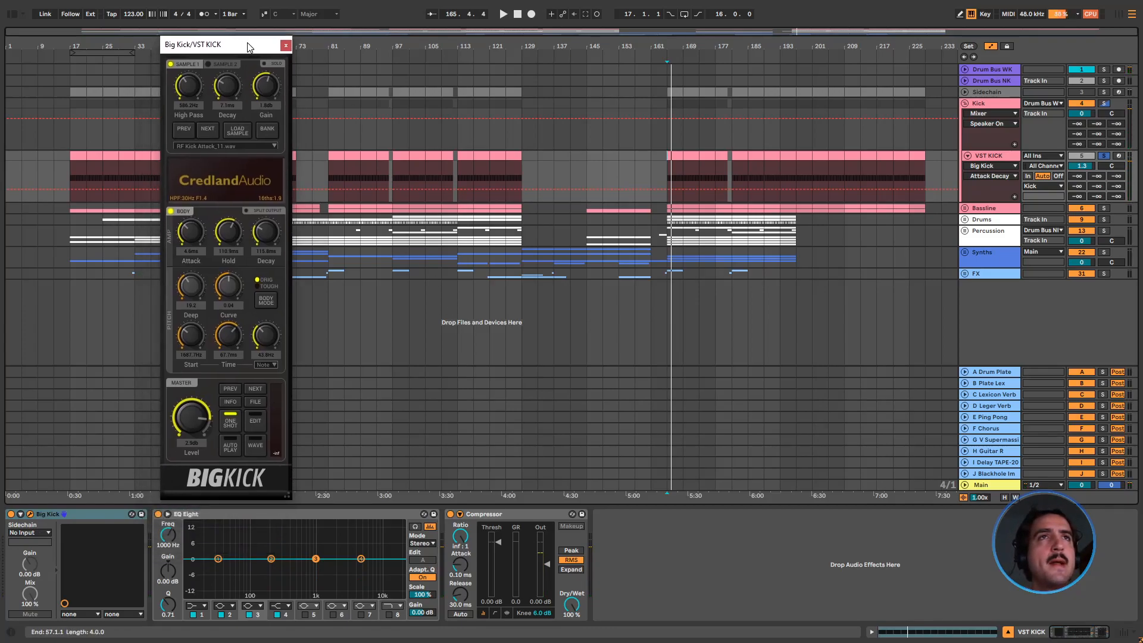
click(286, 45)
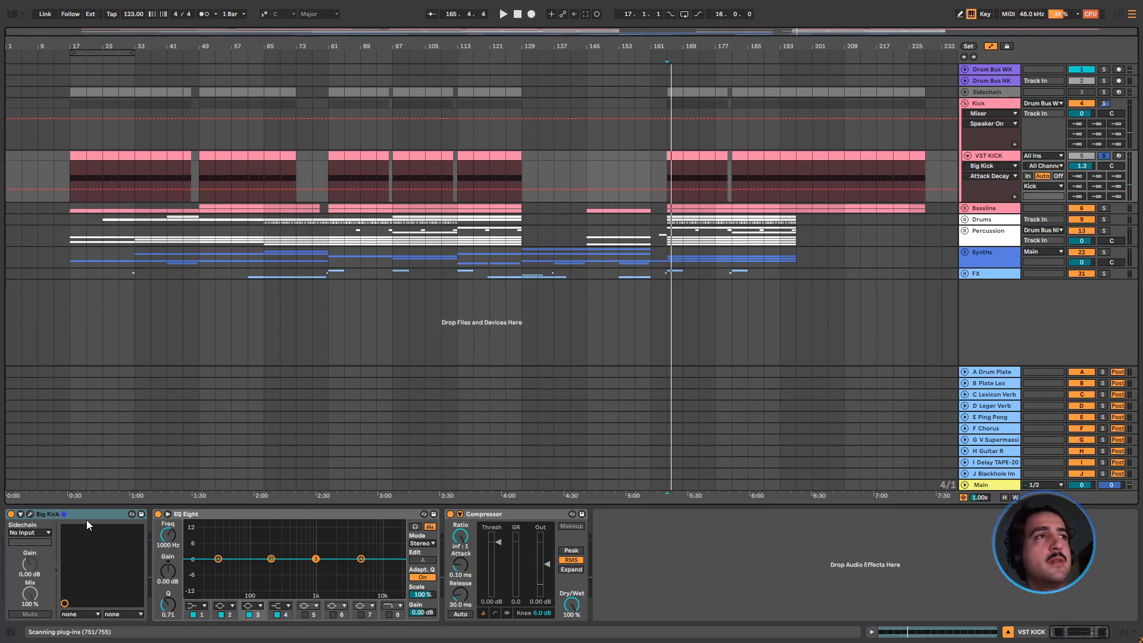
Delete the EQ Eight and Compressor devices from the VST KICK track
click(200, 517)
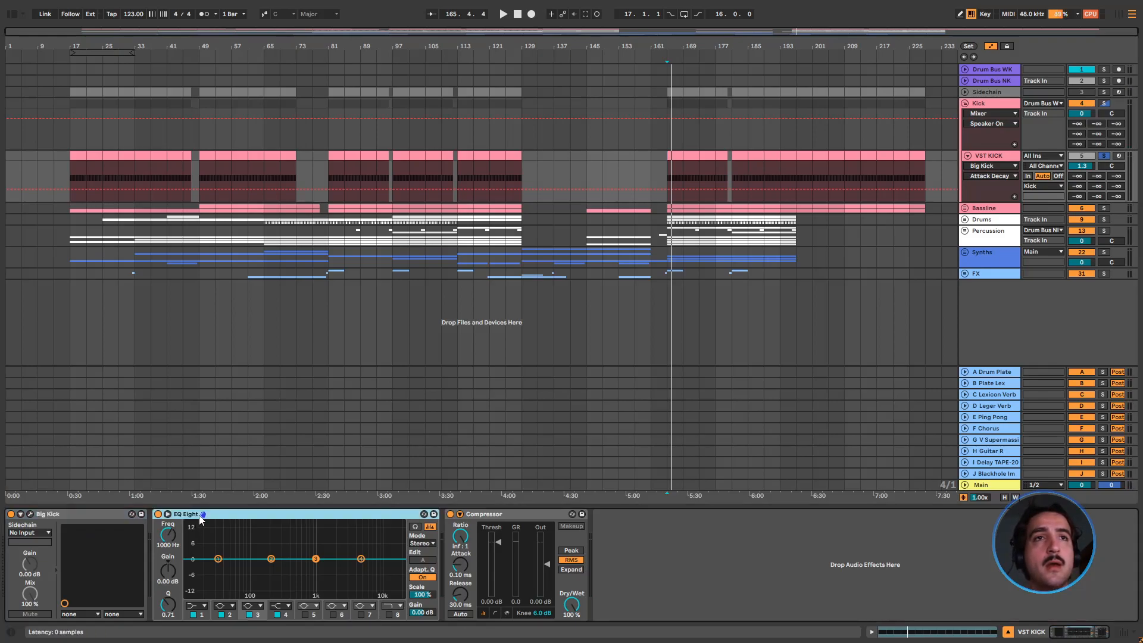
click(522, 512)
click(367, 518)
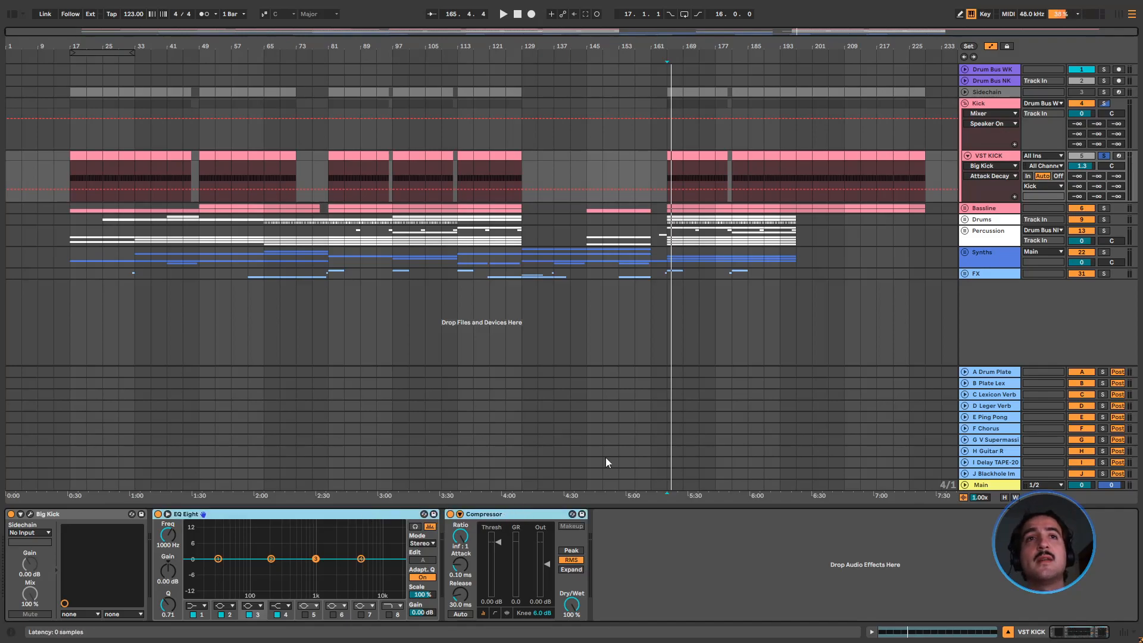
key(Delete)
Solo the Bassline group, audition it from bar 165 and unfold it to show its tracks
click(1105, 207)
key(space)
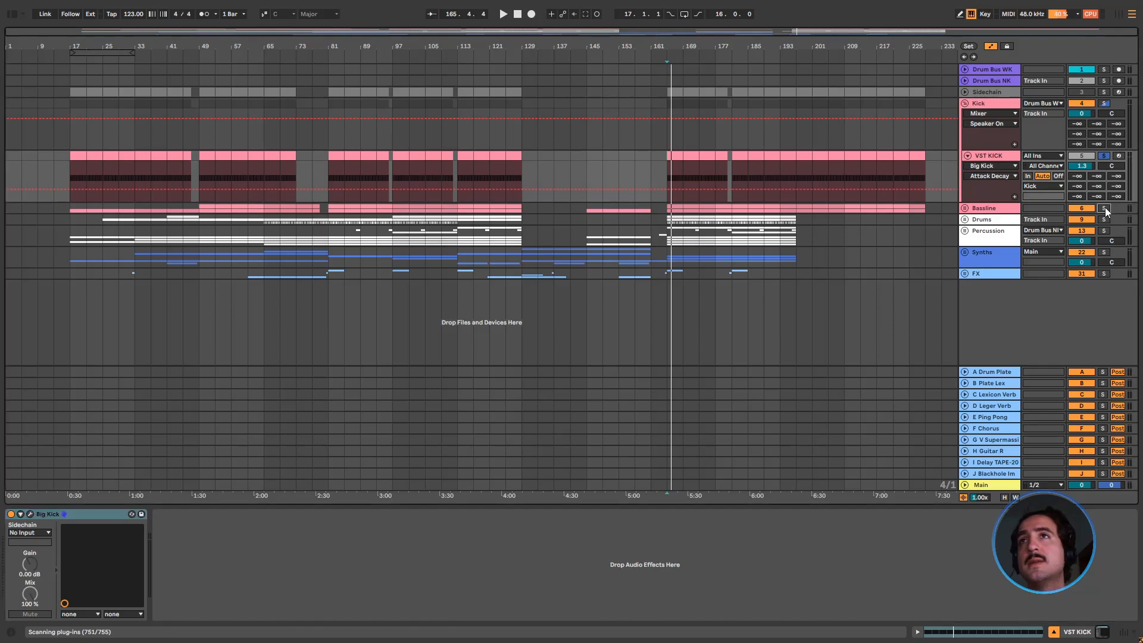
click(965, 208)
double_click(996, 212)
key(space)
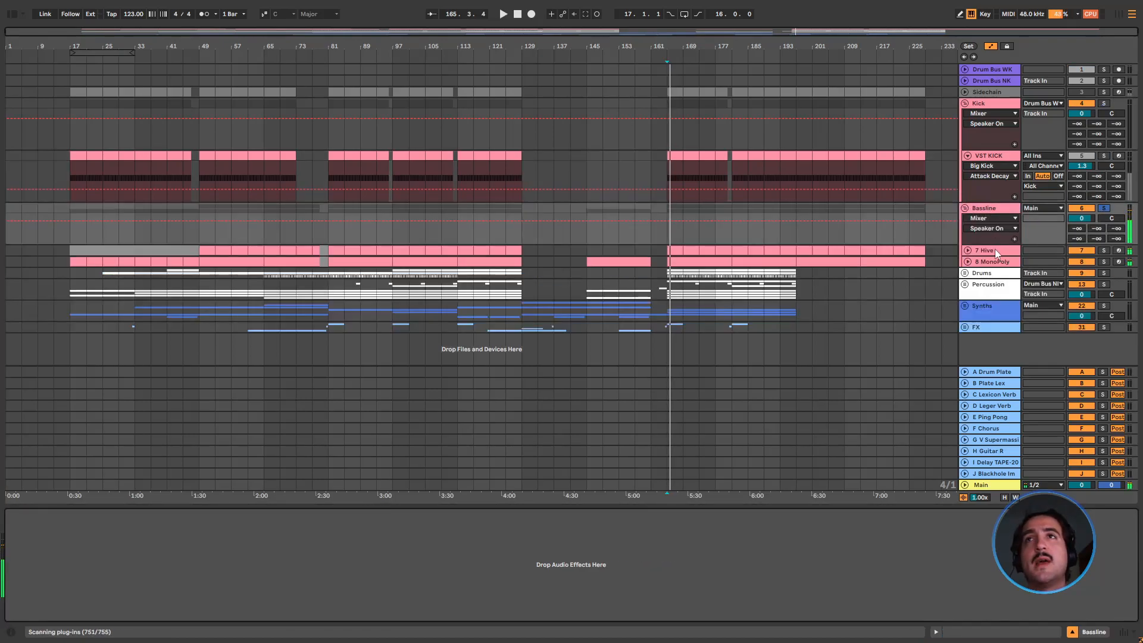
Unfold and solo the 7 Hive bass track, play it and check its Hive plug-in window
click(995, 249)
click(968, 250)
click(1104, 250)
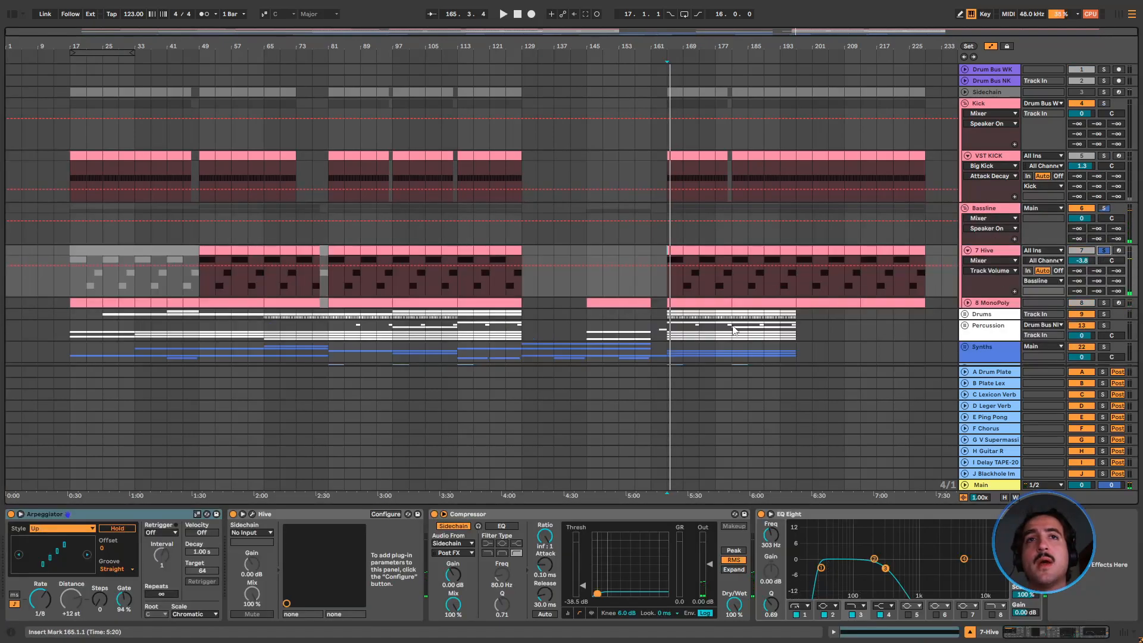
key(space)
click(252, 513)
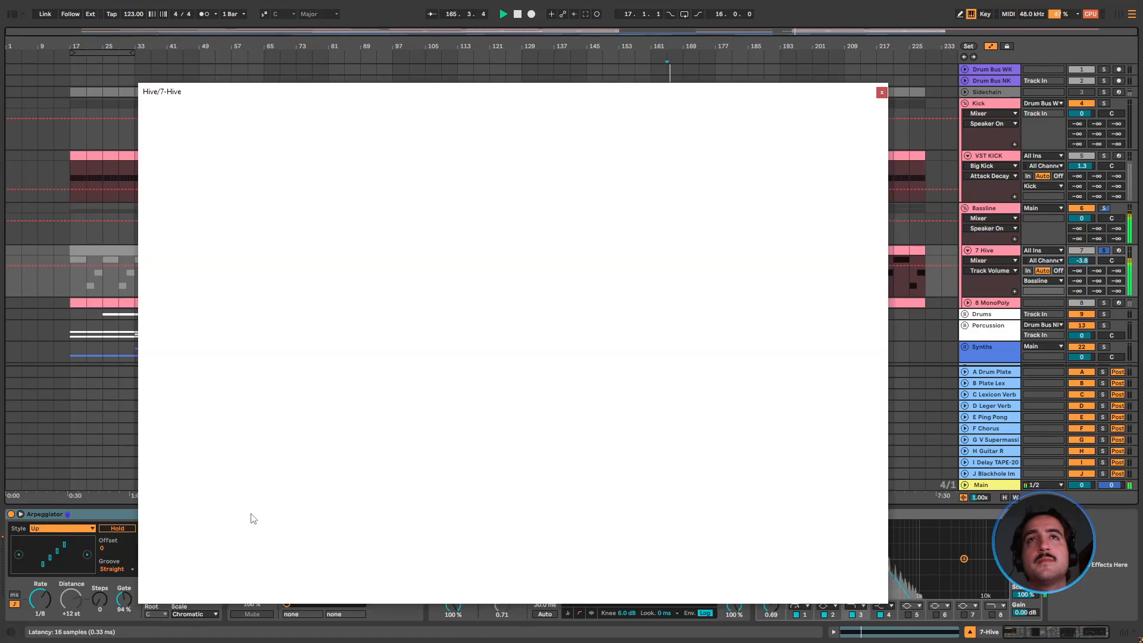
click(881, 93)
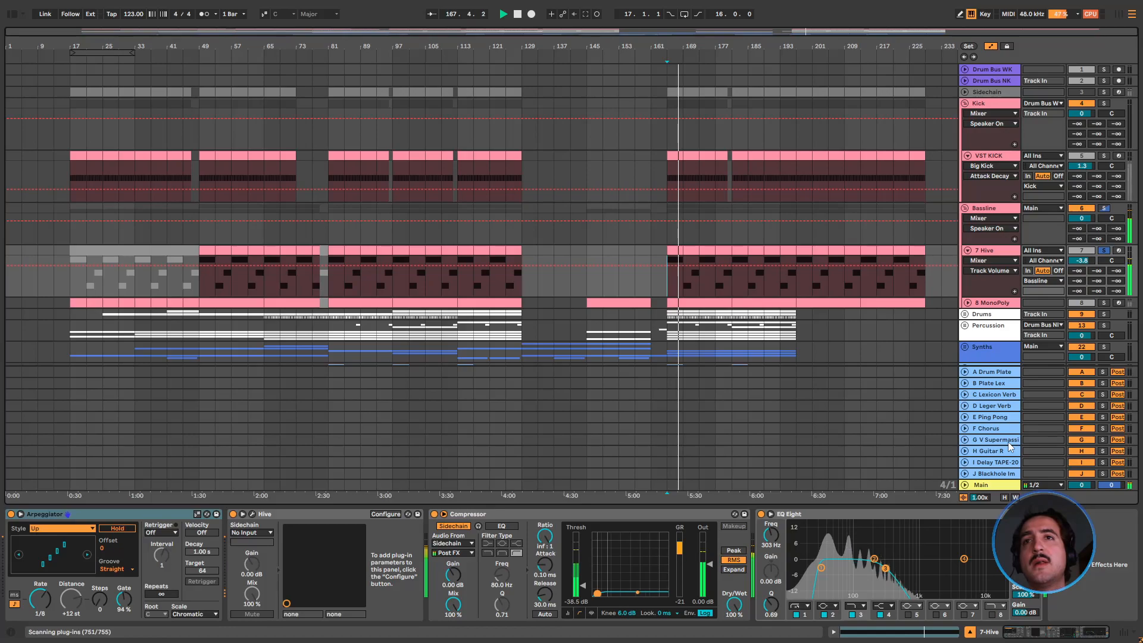
Unfold and solo the 8 MonoPoly bass track, audition it from bar 165 and open its MonoPoly plug-in window
click(1104, 302)
key(space)
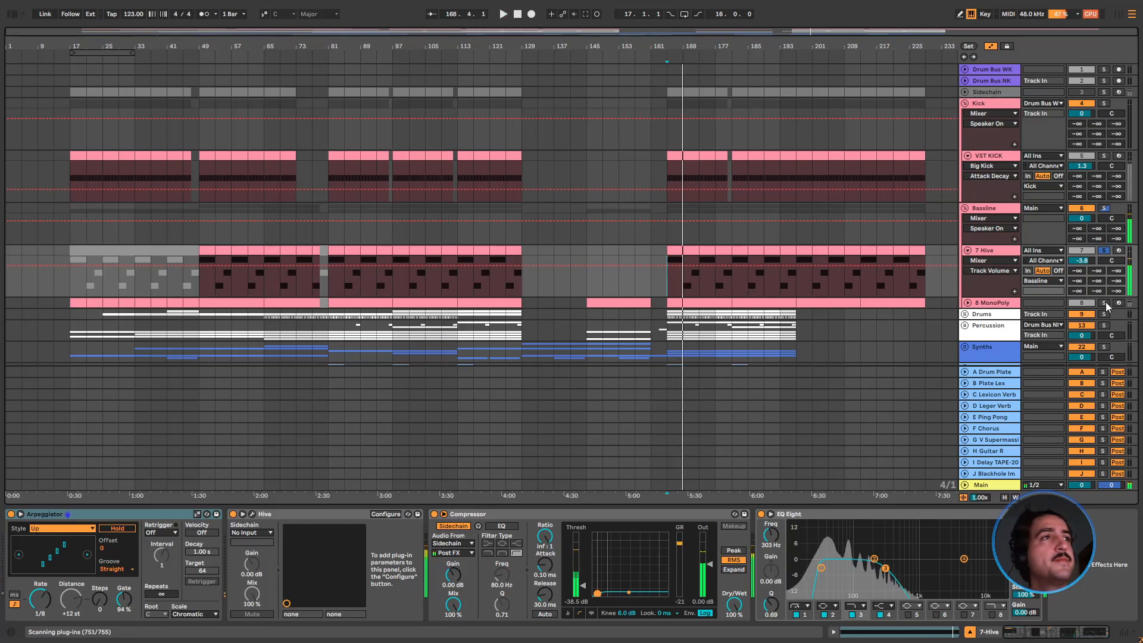
click(969, 303)
key(space)
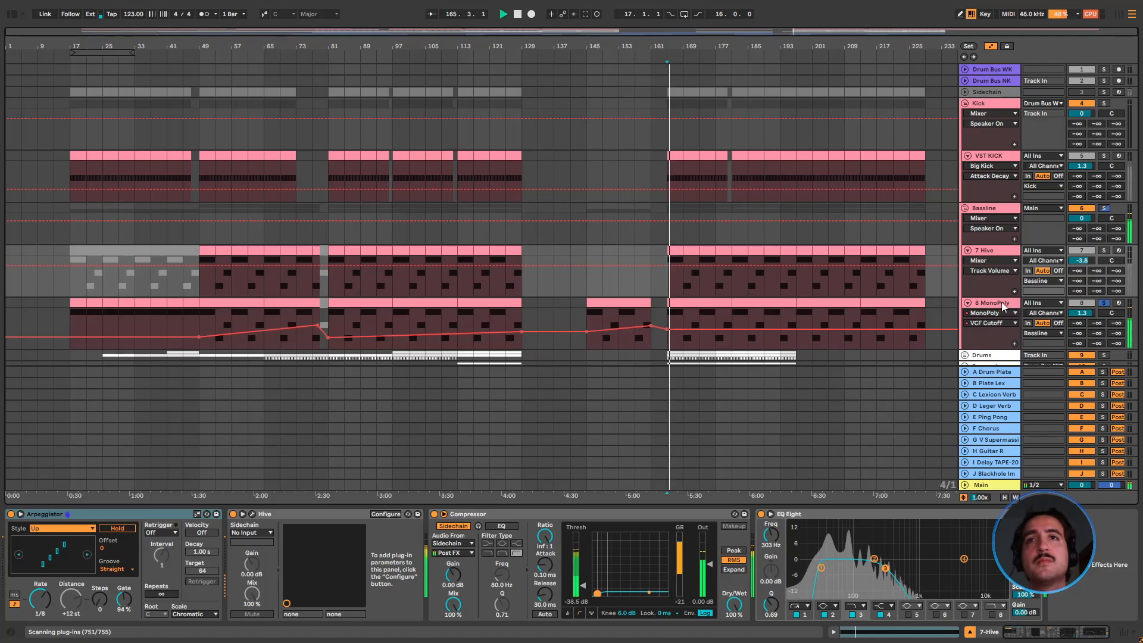
click(1002, 302)
click(252, 514)
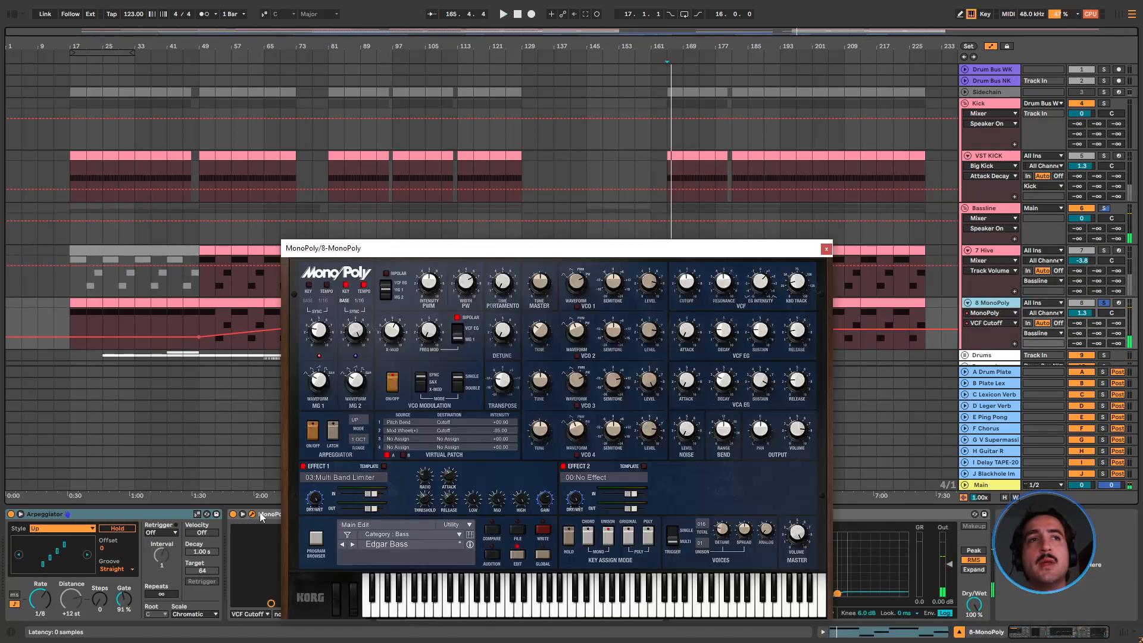
Close the MonoPoly plug-in window and lower the start of the VCF Cutoff automation at bar 17 on the 8 MonoPoly track
click(833, 243)
key(space)
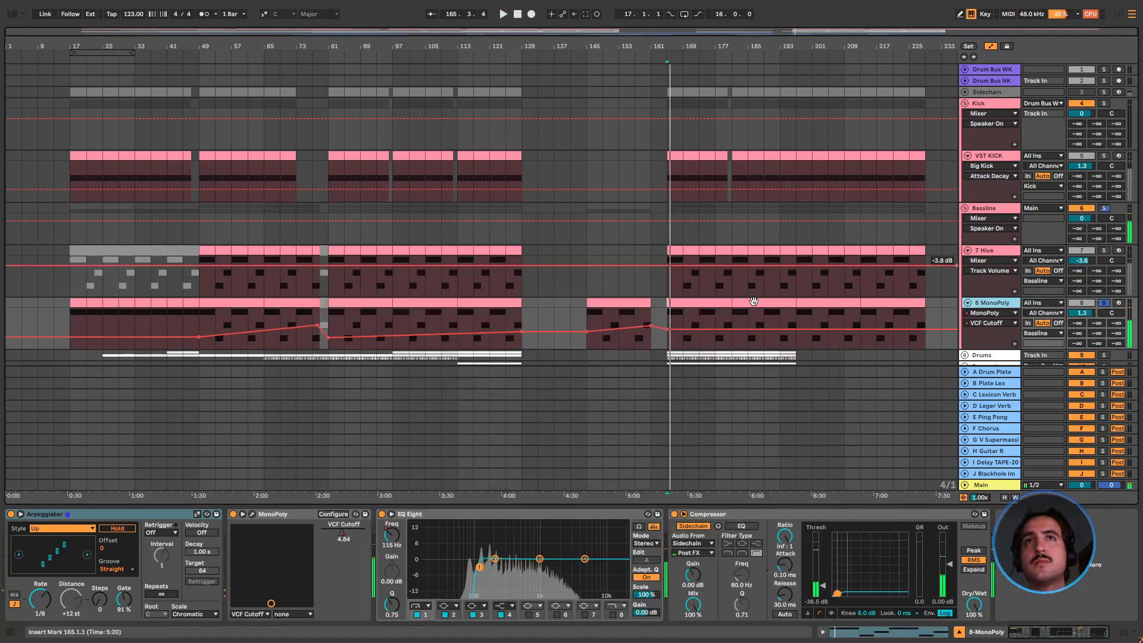
click(183, 317)
drag(70, 337, 69, 340)
click(104, 326)
key(space)
Audition the VCF Cutoff automation on 8 MonoPoly from bars 65, 93, 125 and just before bar 81
click(271, 320)
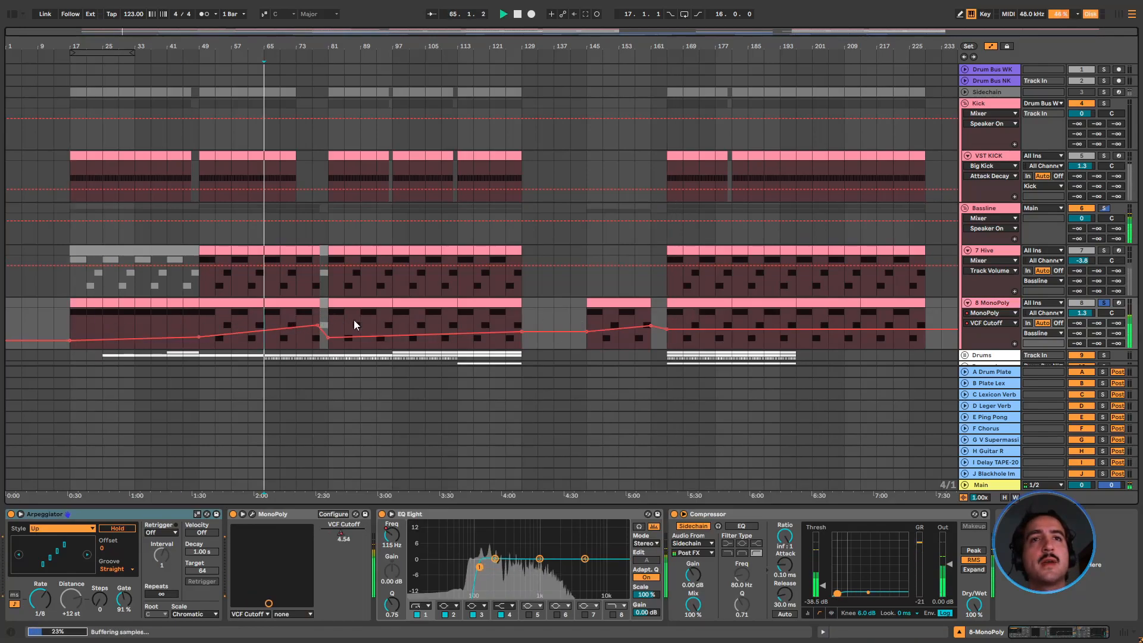
click(377, 317)
click(506, 316)
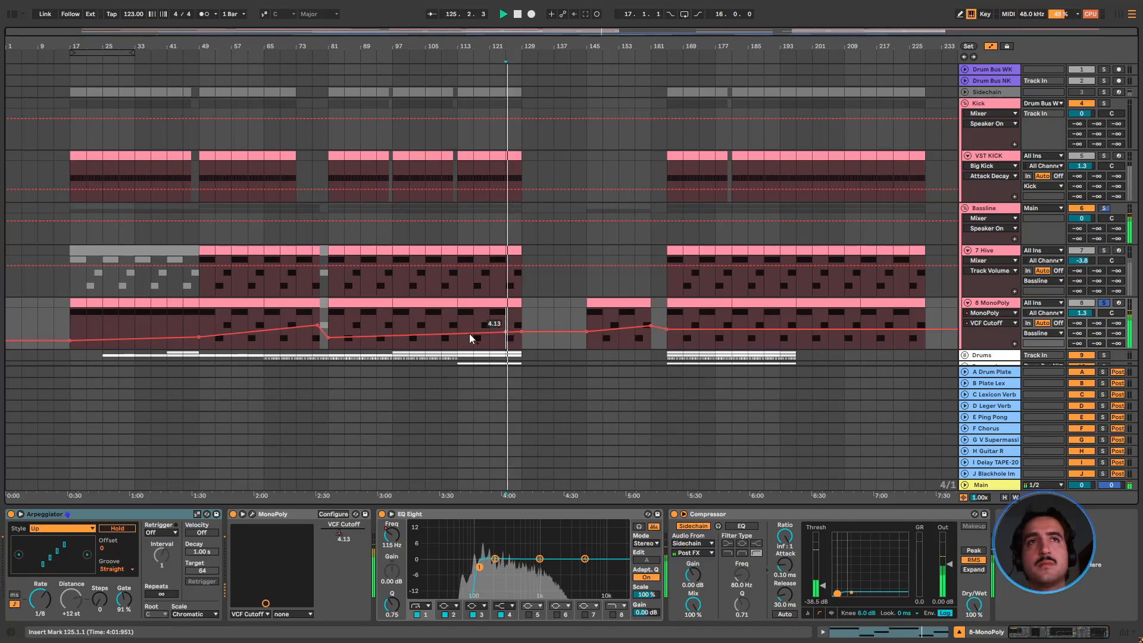
click(313, 321)
Raise the VCF Cutoff automation peak at bar 161 on 8 MonoPoly and shape a second-drop rise to bar 181 with a sharp fall at bar 197
drag(317, 320, 318, 326)
drag(651, 325, 651, 321)
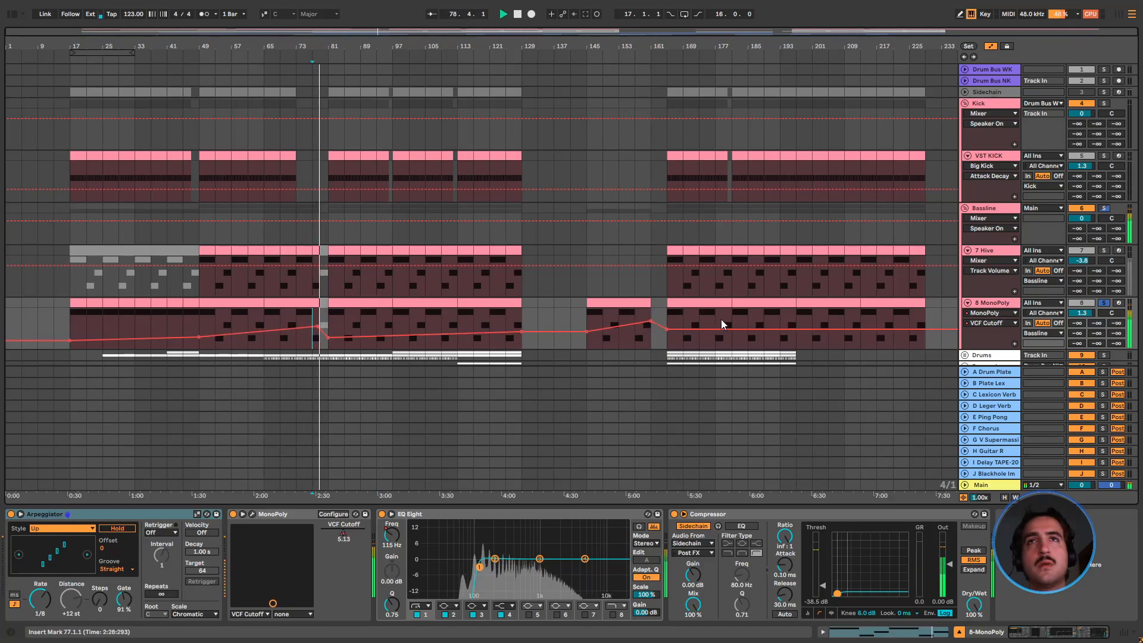
drag(730, 331, 798, 329)
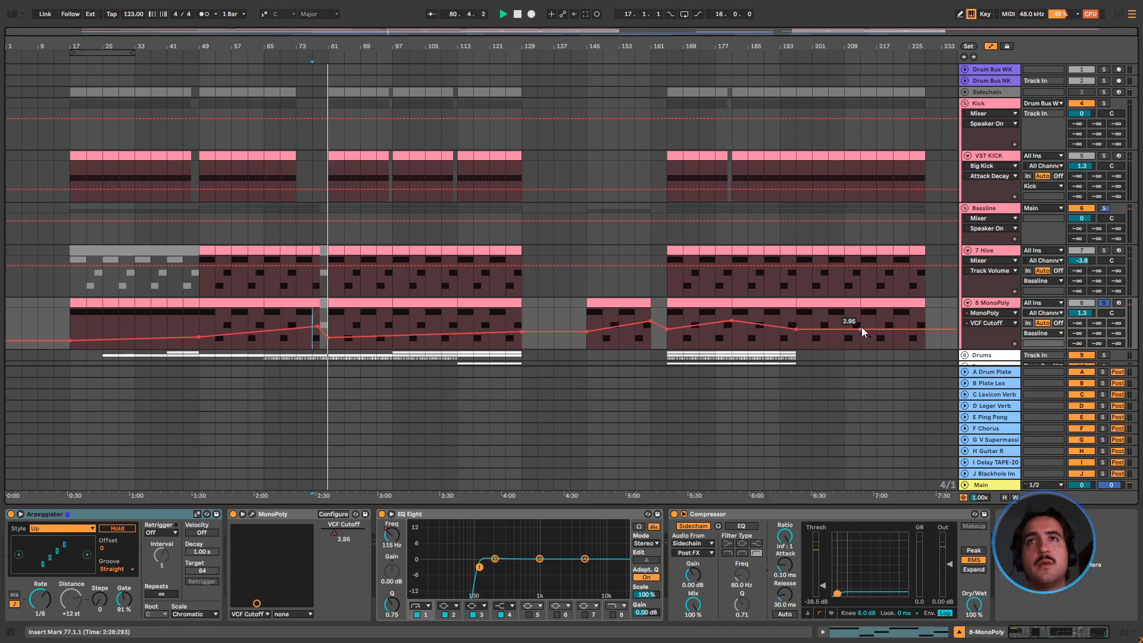
drag(798, 330, 798, 344)
scroll(375, 310, down, 2)
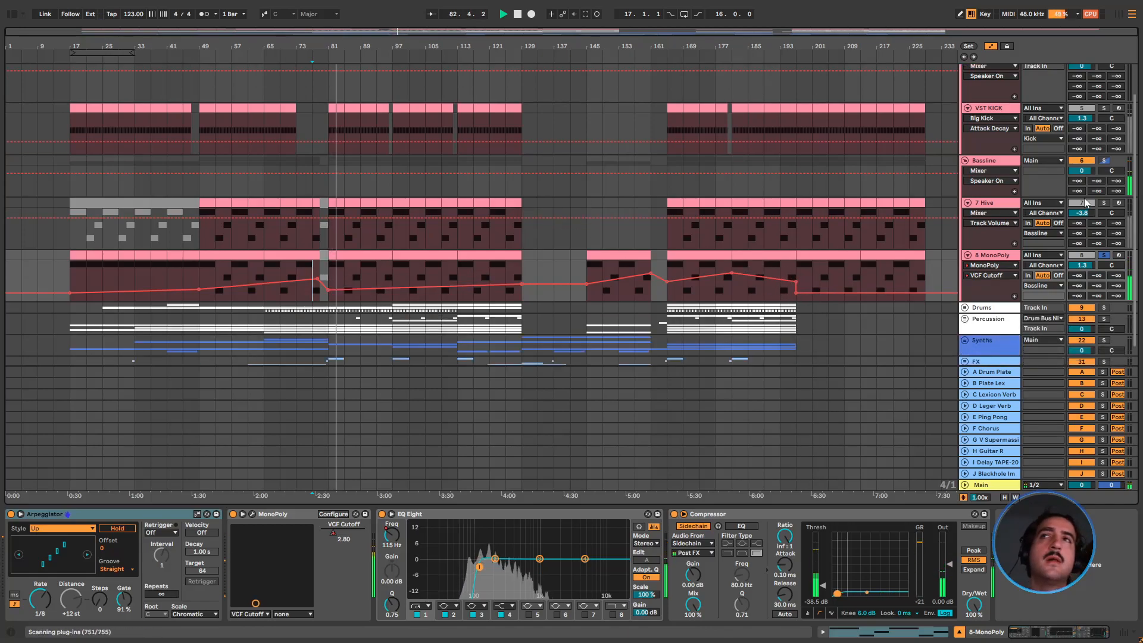
Solo 7 Hive alongside 8 MonoPoly, show its devices, fold both tracks and play them from bar 81
click(1103, 203)
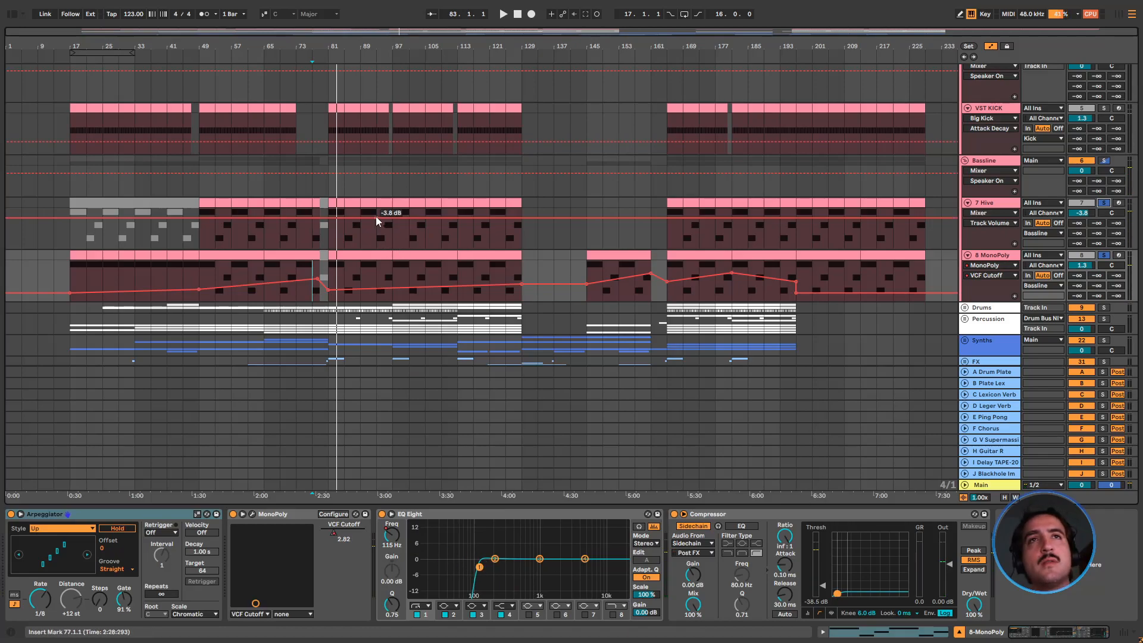
click(994, 202)
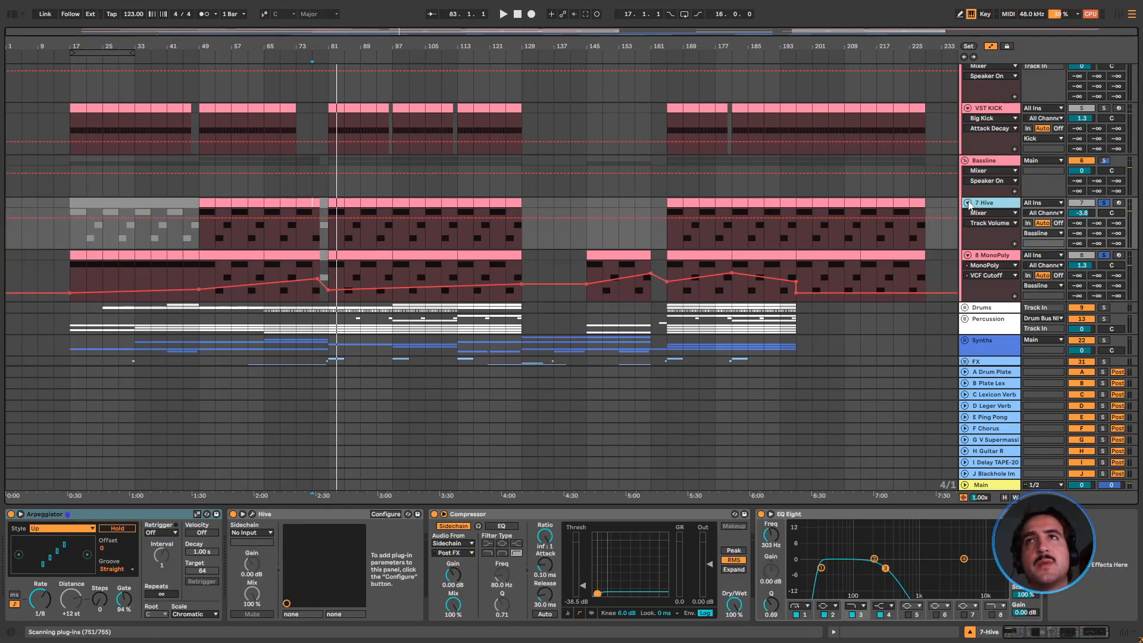
click(969, 203)
click(969, 213)
key(space)
click(326, 235)
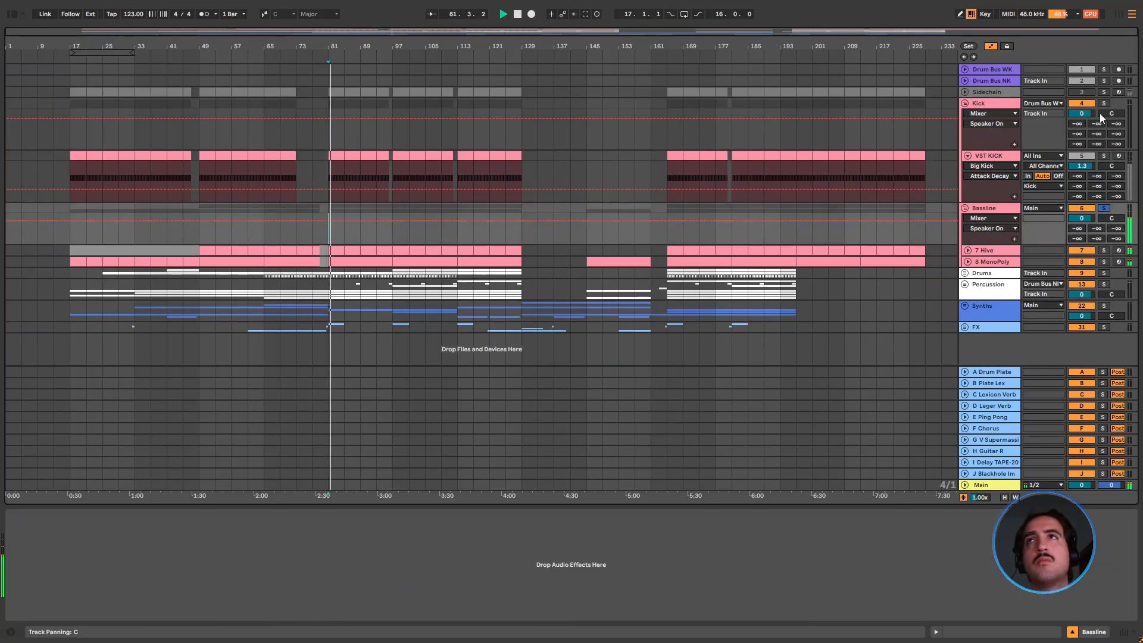
Fold the Kick and Bassline groups and listen to both soloed together
click(965, 104)
click(965, 115)
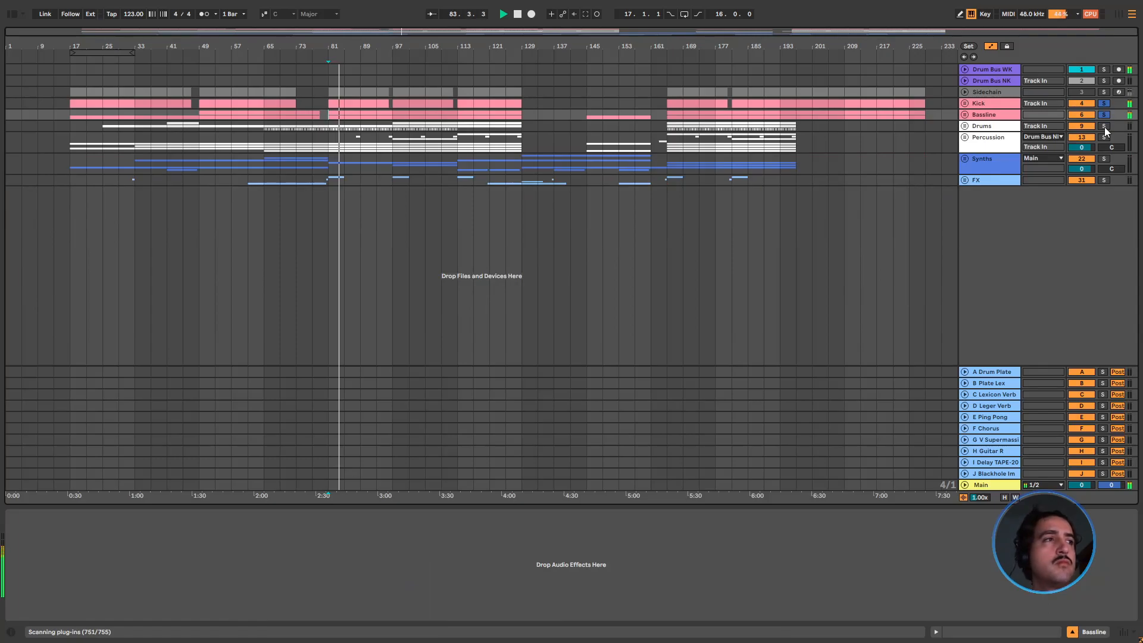
key(space)
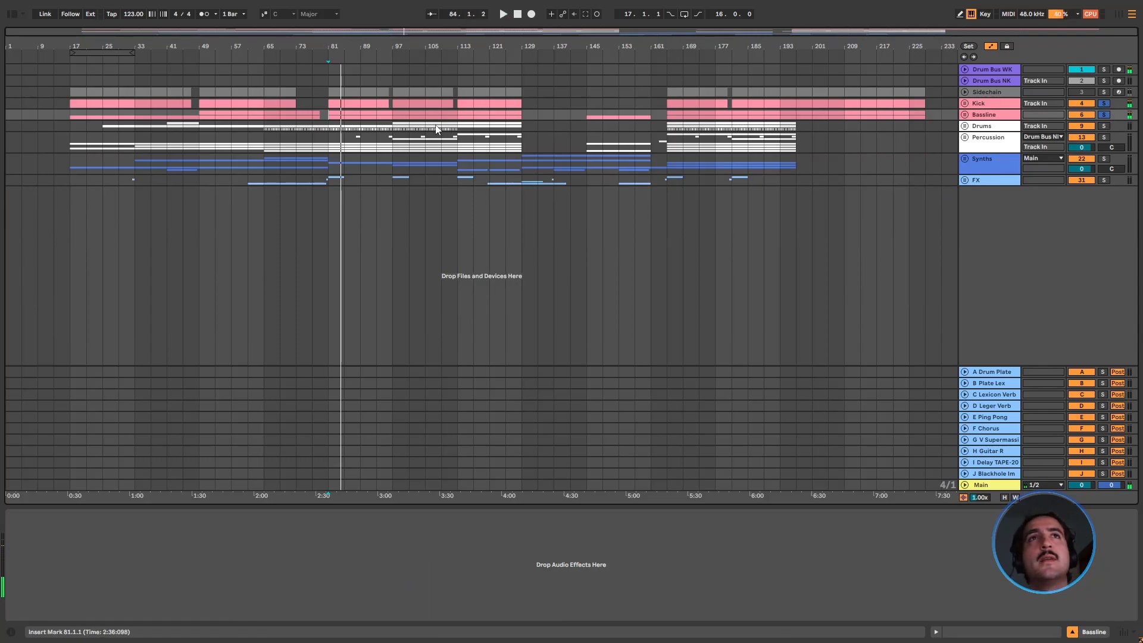
Unfold the Drums group, solo and unfold the Main Hat track and play it from bar 97
click(396, 132)
click(965, 126)
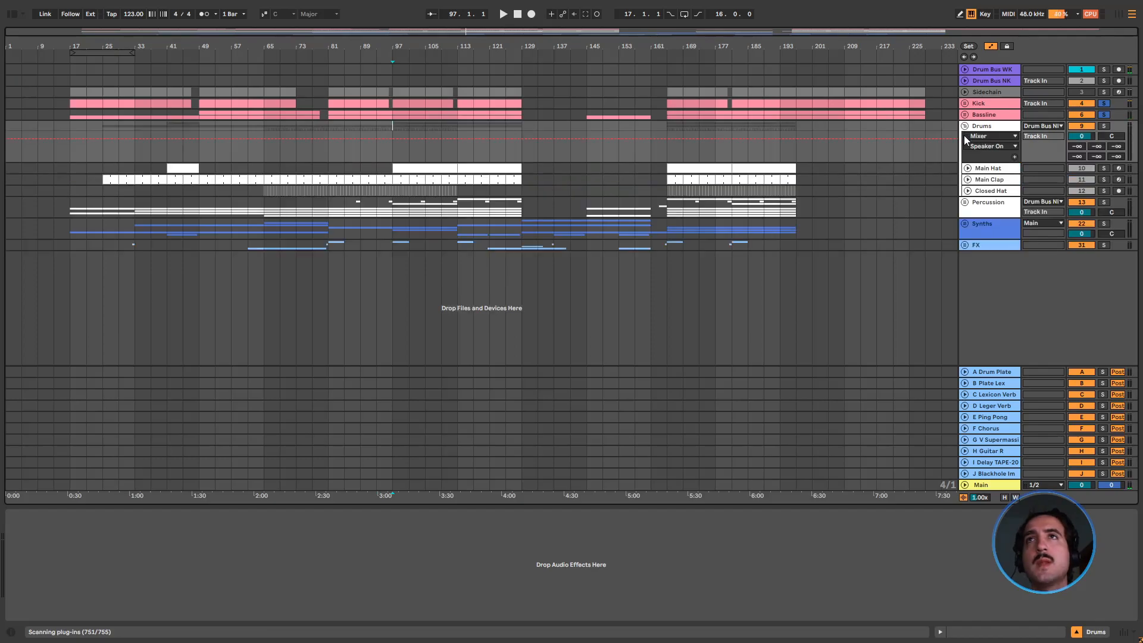
click(990, 169)
click(1104, 167)
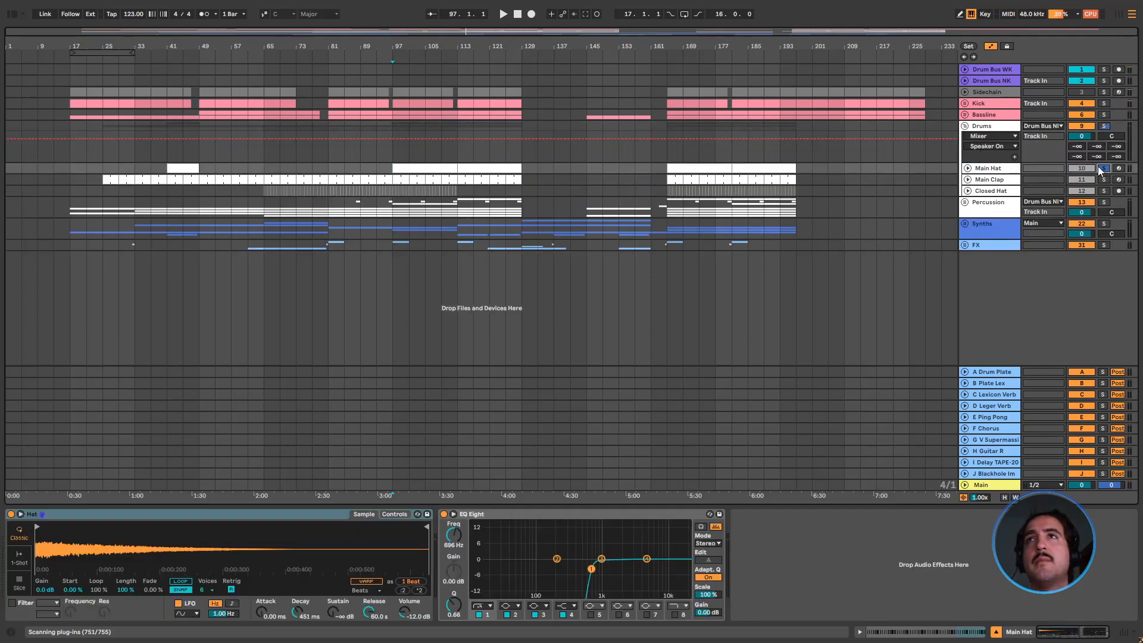
click(968, 169)
key(space)
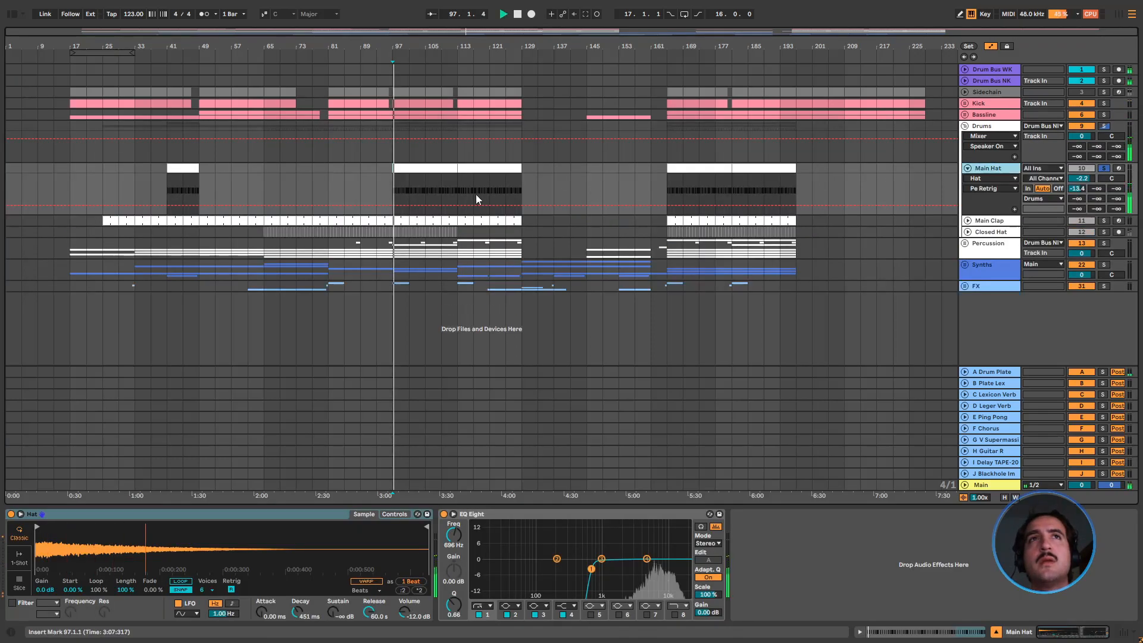
Open the Main Hat clip at bar 97 and examine its C3 note pattern up close while it plays
double_click(444, 172)
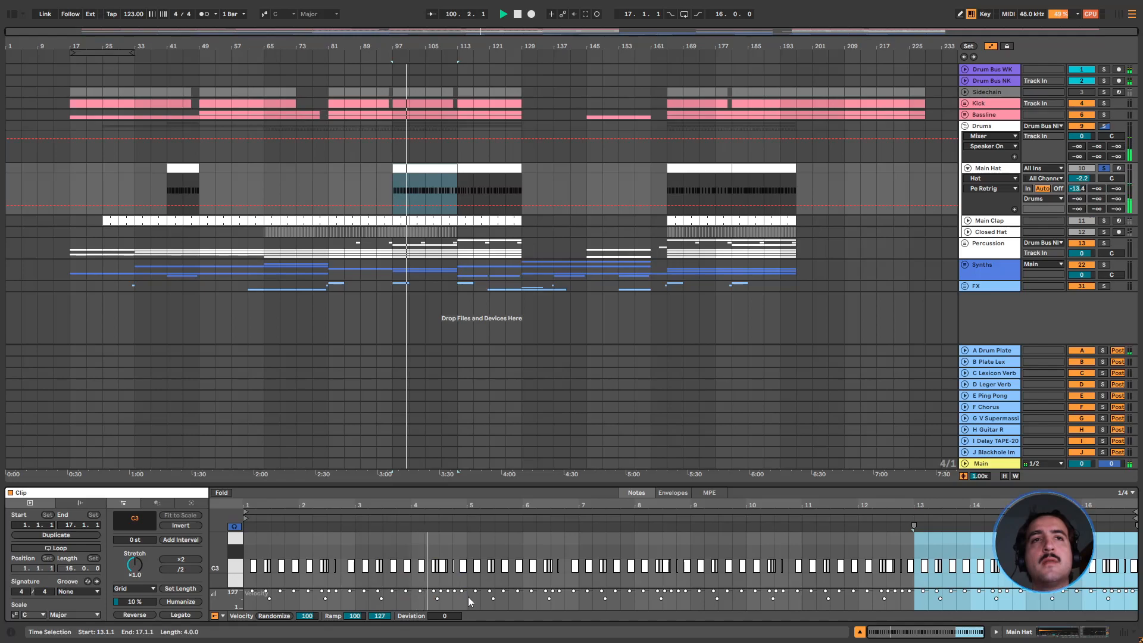
drag(455, 513, 473, 527)
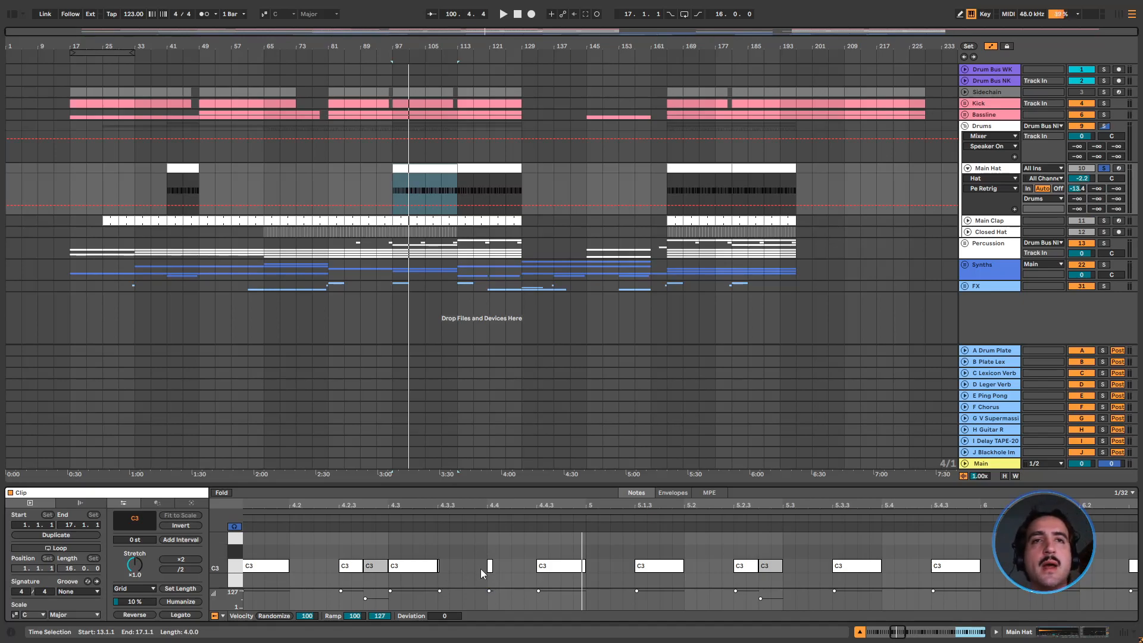
key(space)
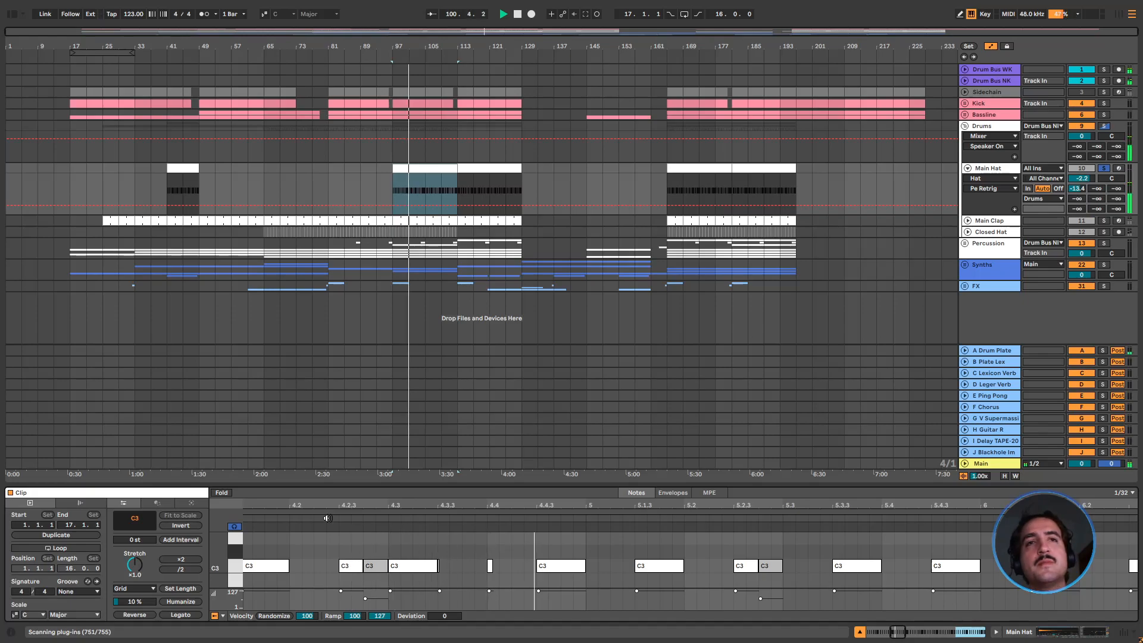
Try a longer length for the very short C3 note at 4.4 in the Main Hat clip, then undo it and replay the pattern
click(491, 565)
key(space)
drag(493, 566, 511, 566)
key(space)
key(space)
key(ctrl+z)
click(379, 514)
key(space)
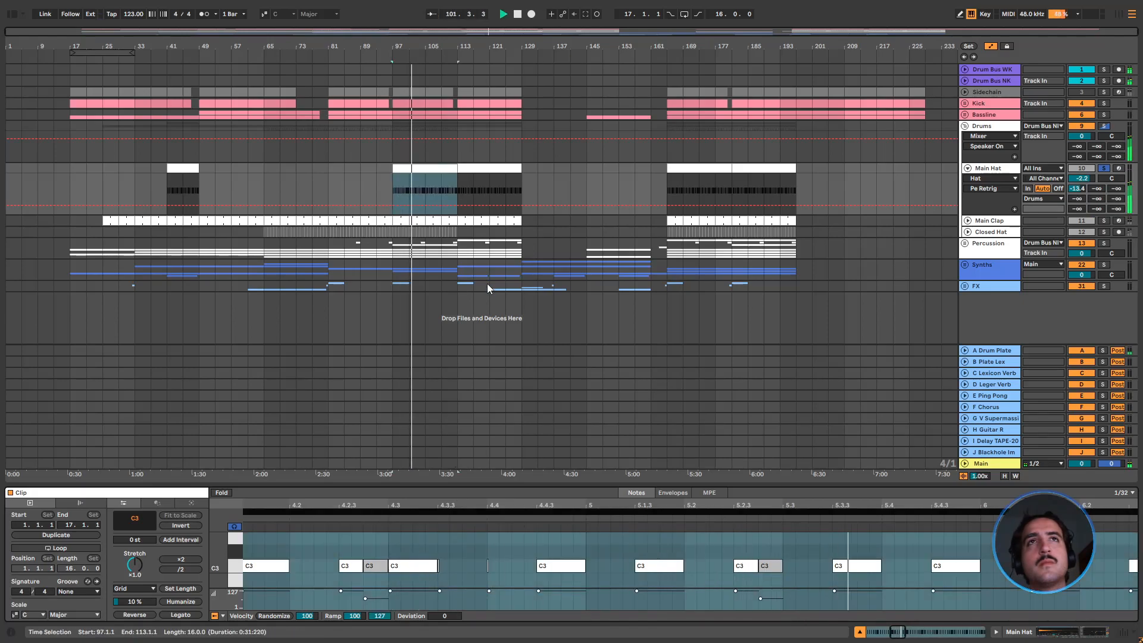
Solo Main Clap and Closed Hat together with Main Hat, and unfold Main Clap to view its sampler and EQ Eight
click(459, 185)
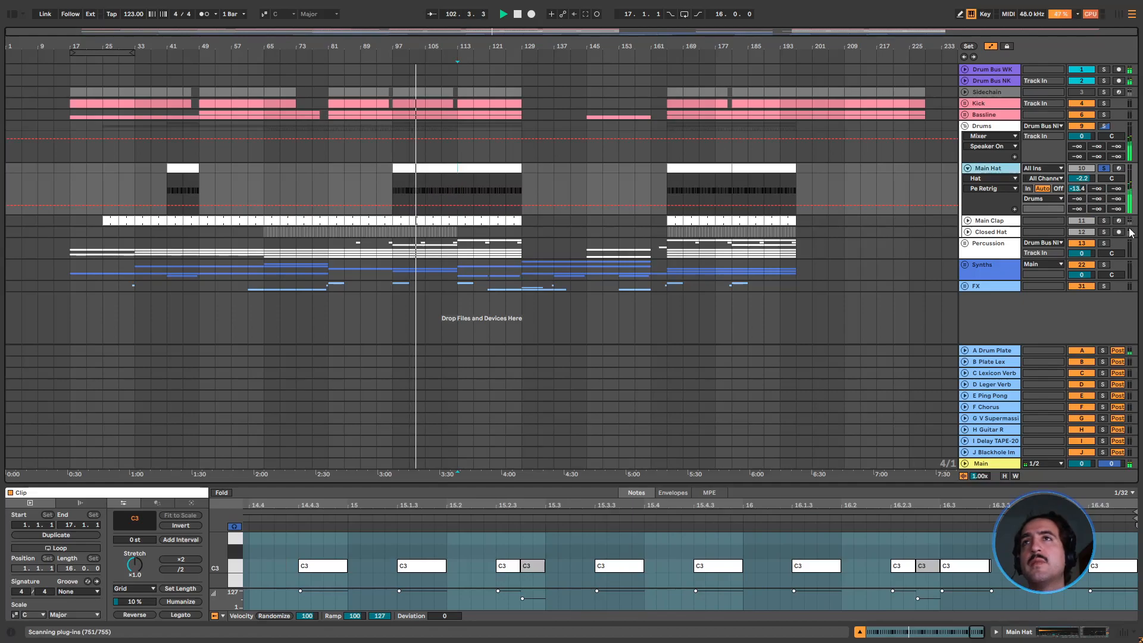
click(1104, 221)
click(1103, 232)
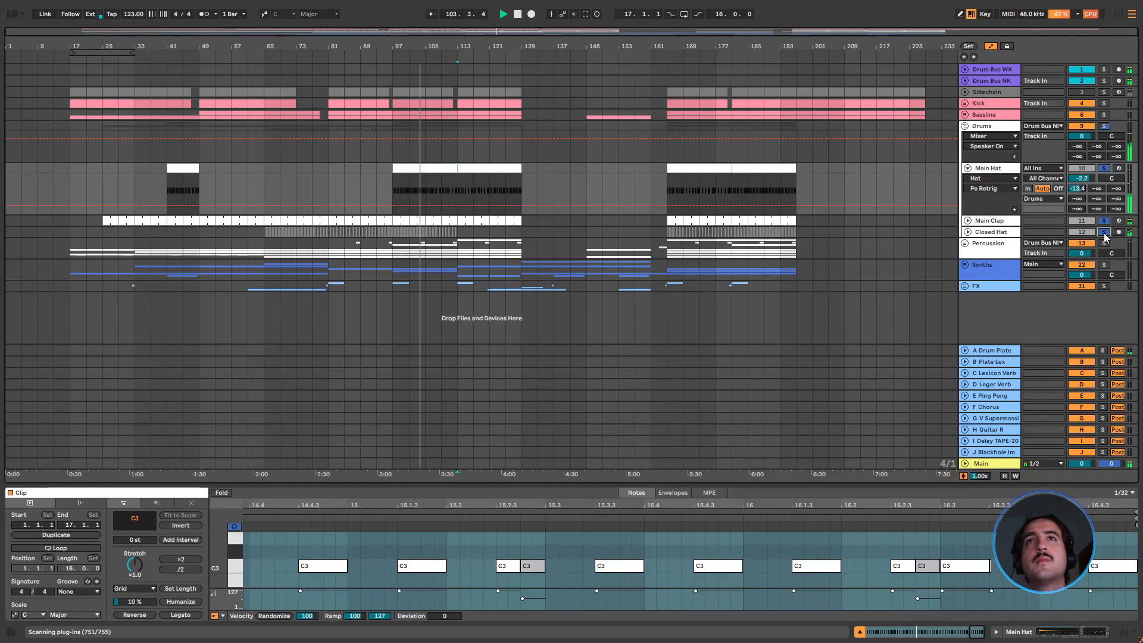
double_click(989, 221)
click(967, 221)
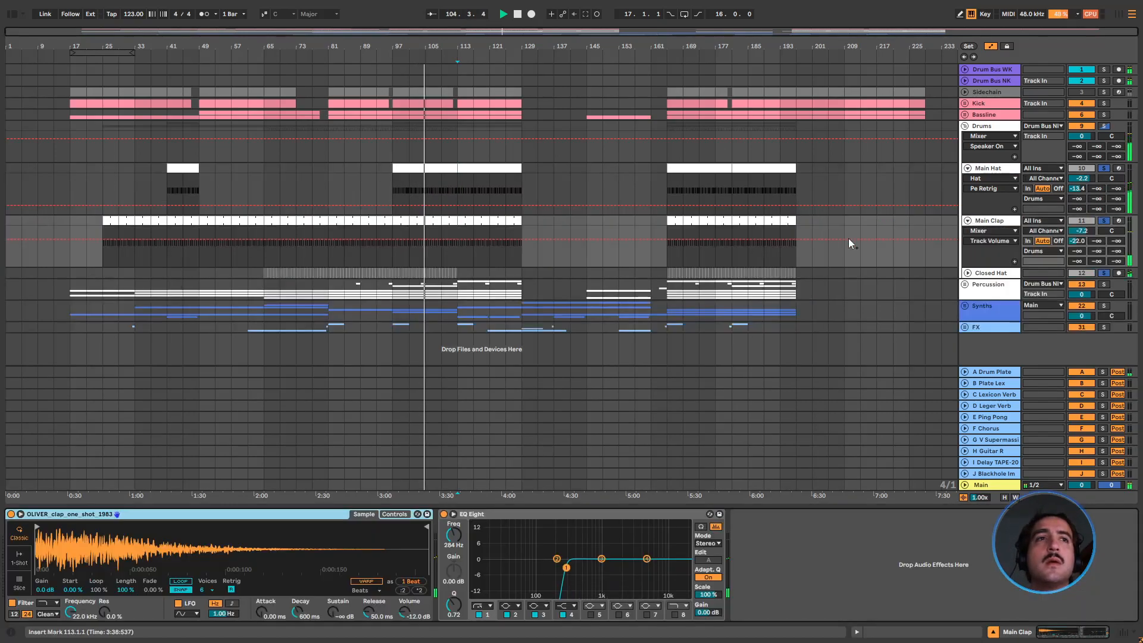
Fold the Main Clap track and unfold Closed Hat to view its EQ Eight and sidechain Compressor
click(967, 221)
click(968, 232)
click(976, 233)
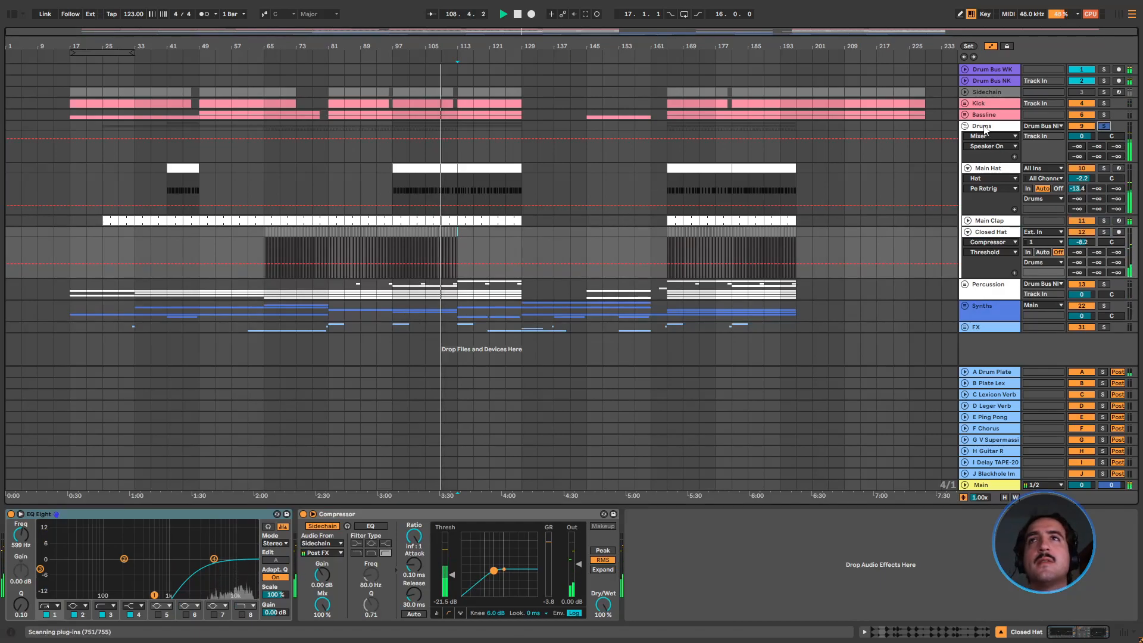
Solo the whole Drums group and review the device chains of Main Hat, Main Clap and Closed Hat
click(1106, 127)
click(972, 127)
click(988, 169)
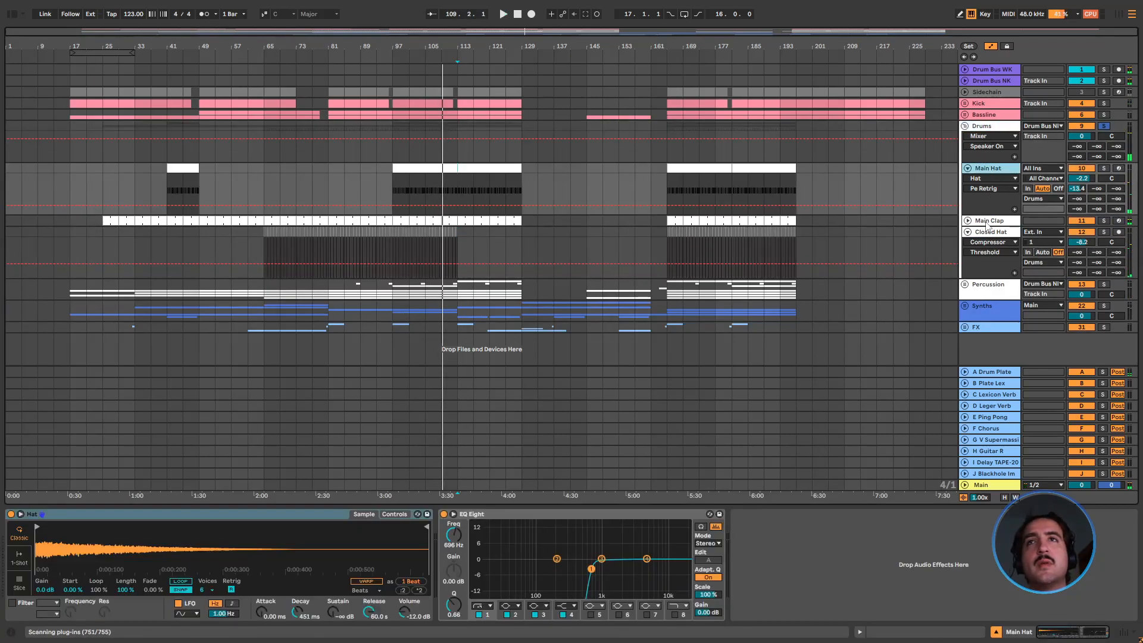
click(988, 221)
click(994, 233)
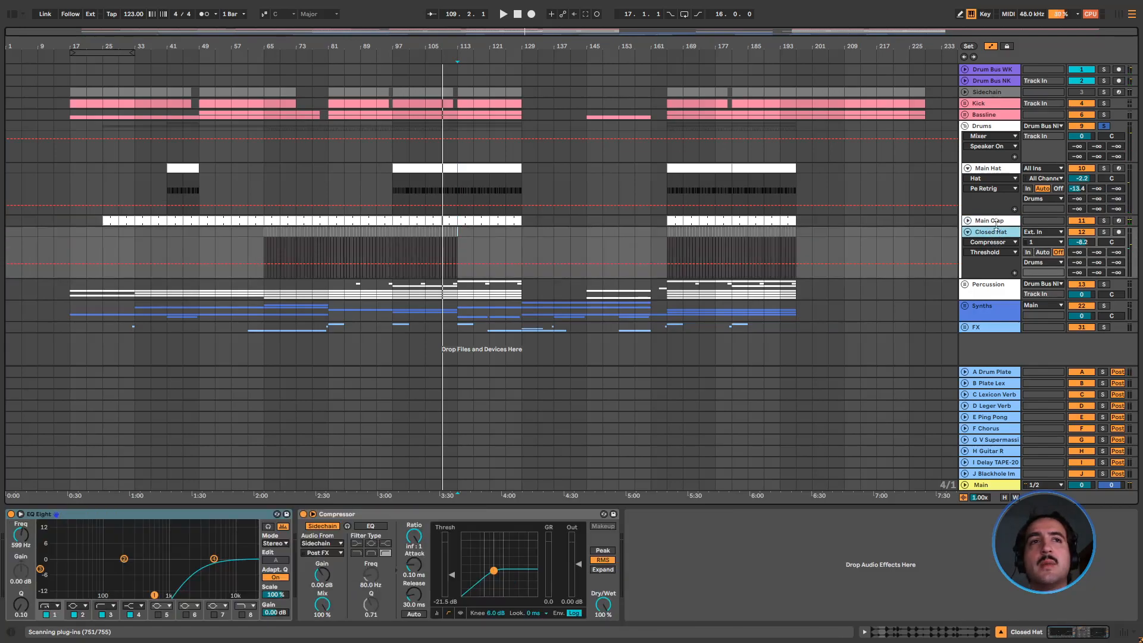
Fold the drum tracks and the Drums group while playing the soloed drums from bar 113
click(967, 169)
click(973, 180)
click(968, 191)
key(space)
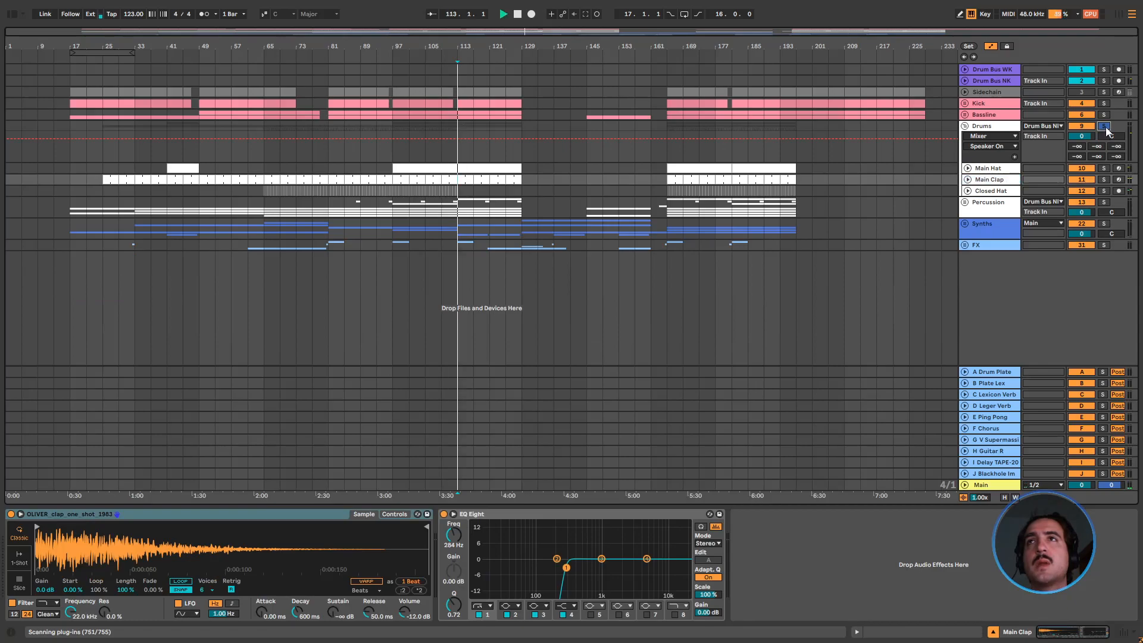
click(966, 126)
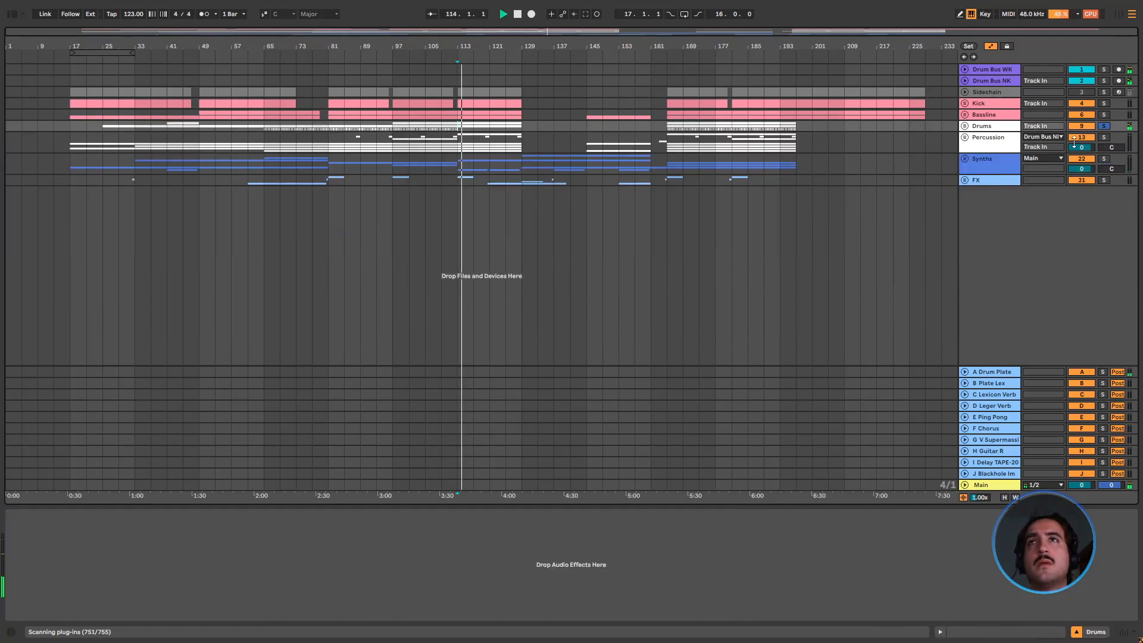
Unfold the Percussion group, solo the Snare Perc track and play it from bar 113
click(965, 137)
click(997, 189)
click(1103, 189)
key(space)
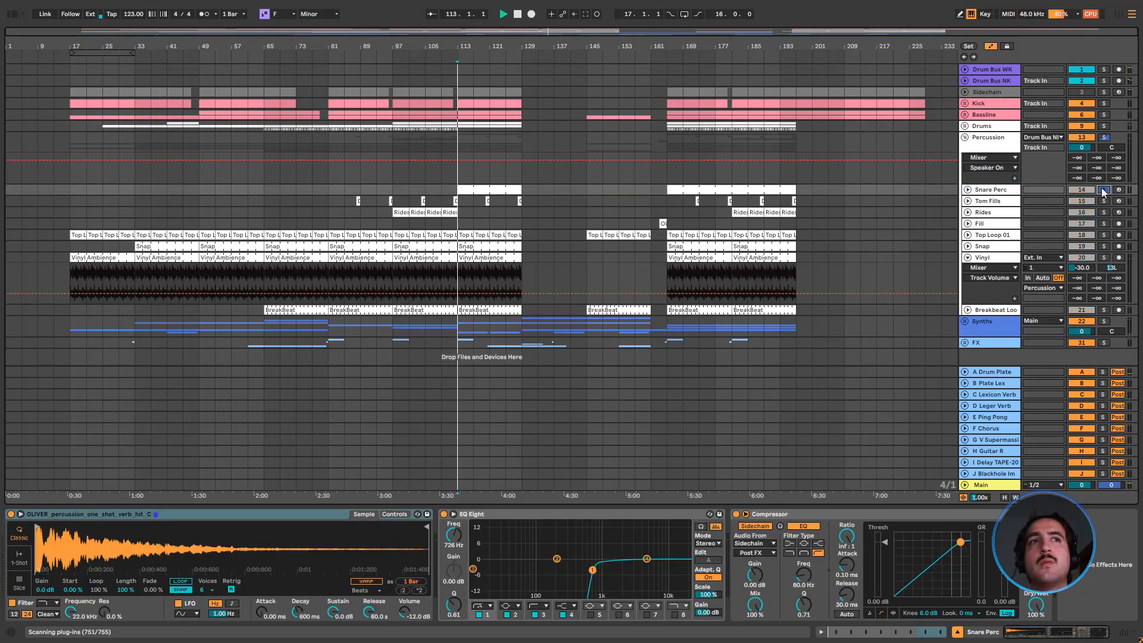
Unfold Snare Perc to inspect its clips and device chain, fold it again and stop playback
click(968, 190)
click(966, 138)
click(965, 137)
click(993, 190)
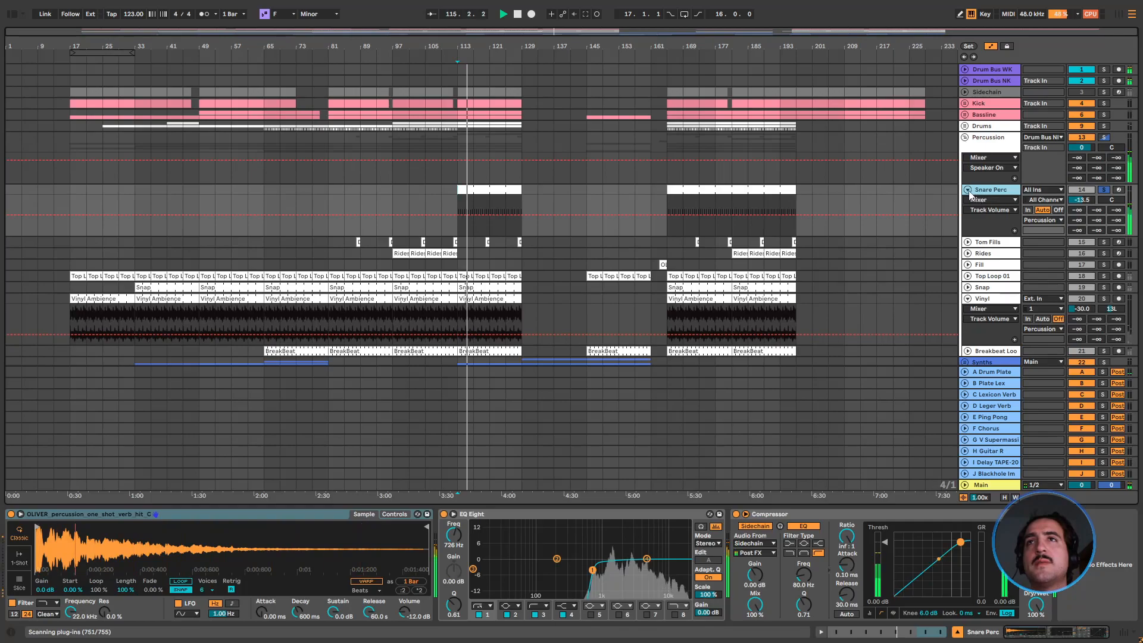
click(969, 190)
key(space)
Solo the Tom Fills track and audition its fill at bar 112
click(456, 201)
key(s)
key(space)
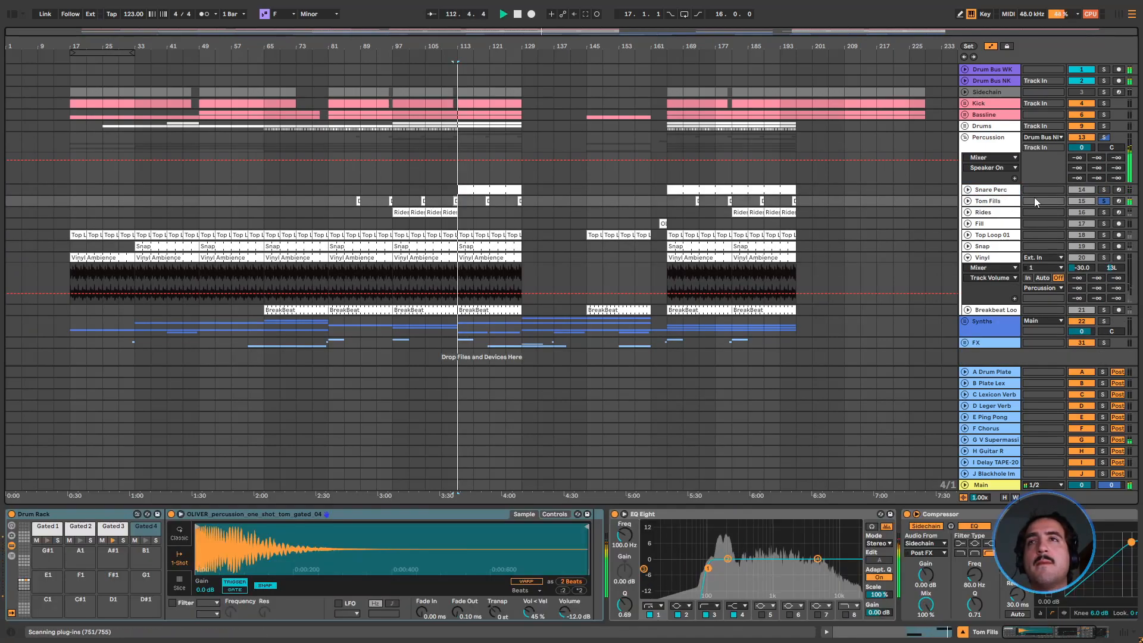
Solo the Rides track and audition its clip from bar 109
click(1104, 213)
click(446, 213)
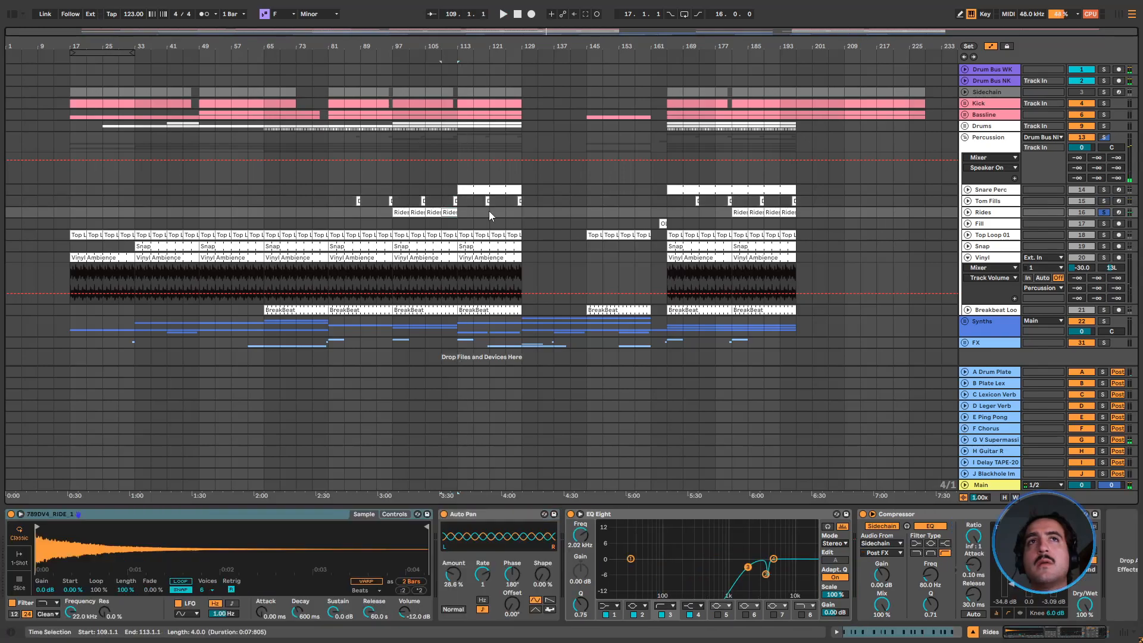
key(space)
Solo the Fill track and play its clip from bar 163
click(1104, 224)
click(659, 225)
key(space)
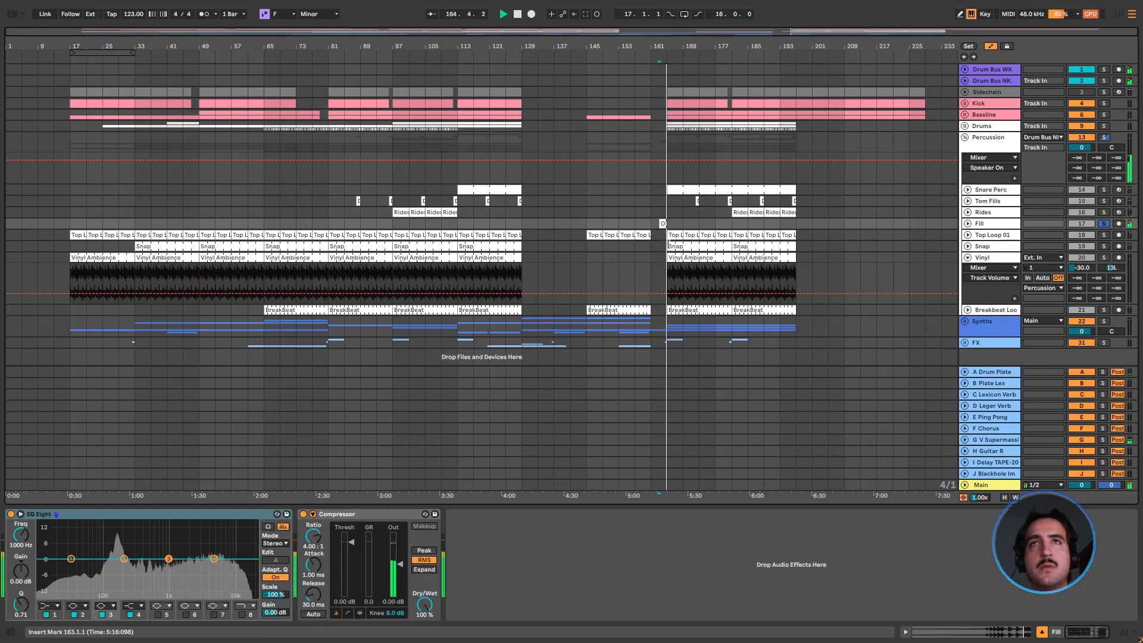
Solo Rides again, audition it from bar 181 and select the narrow-cut band in its EQ Eight
click(731, 213)
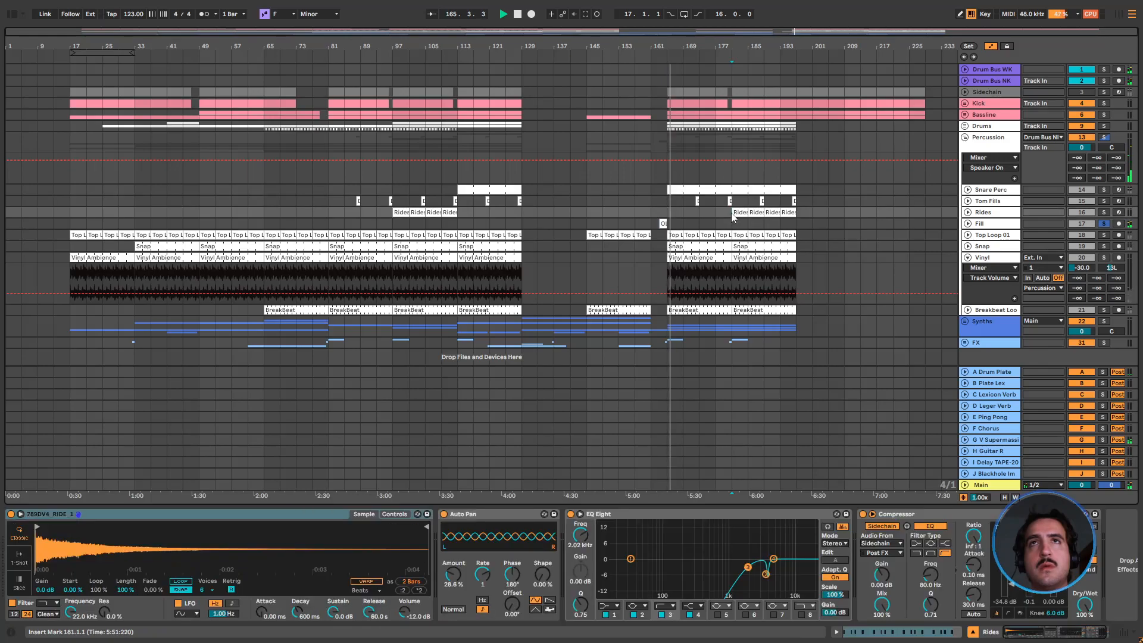
click(1104, 212)
key(space)
key(space)
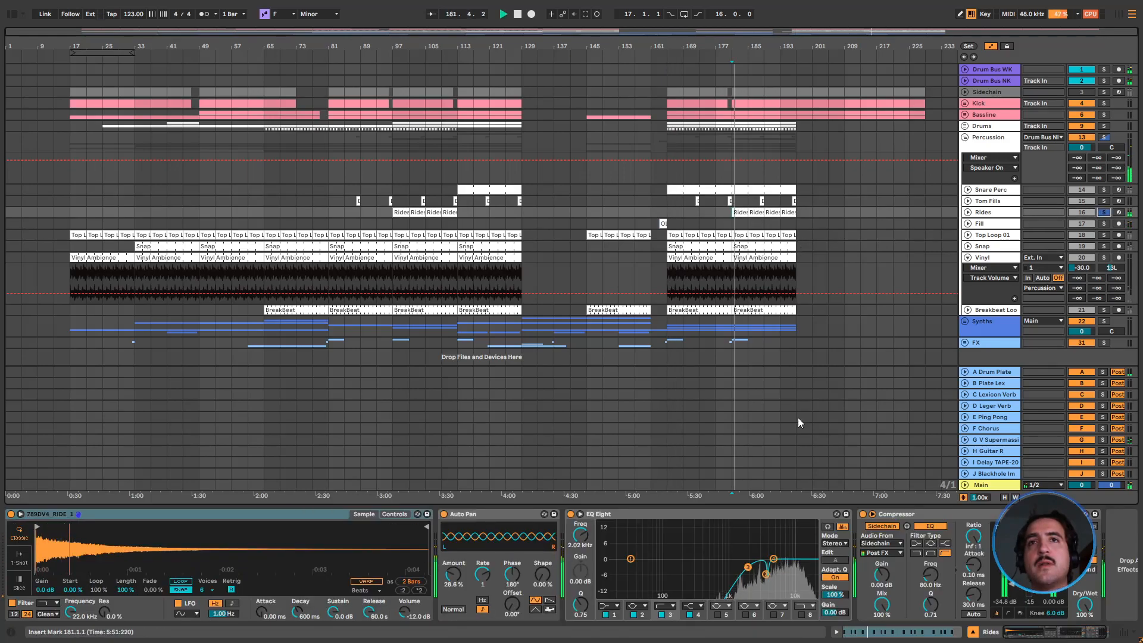
key(space)
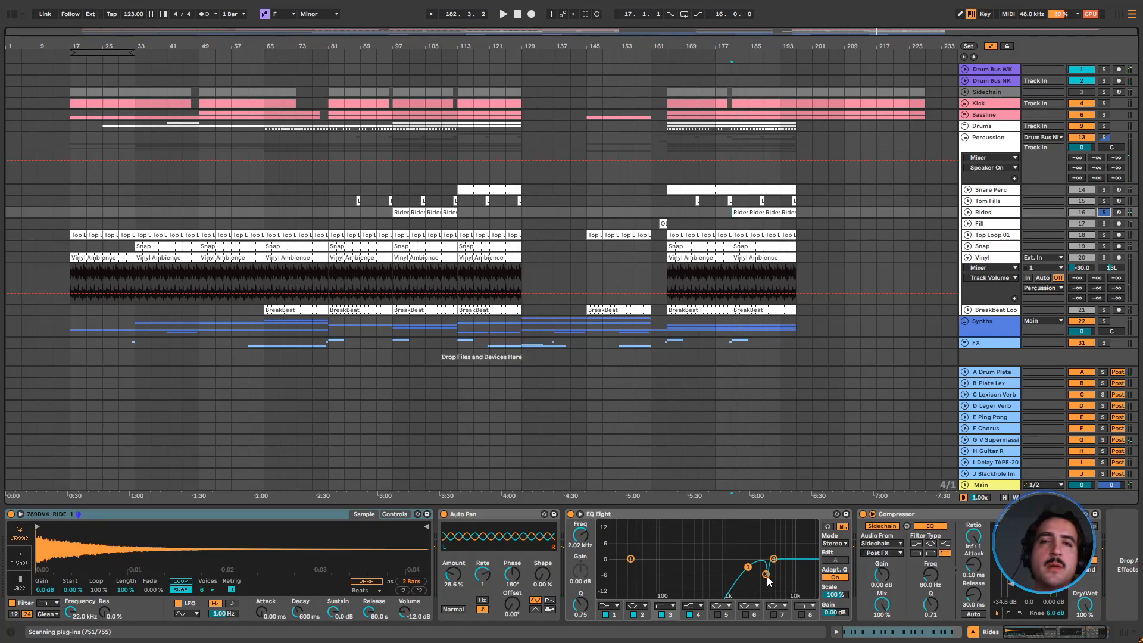
click(768, 574)
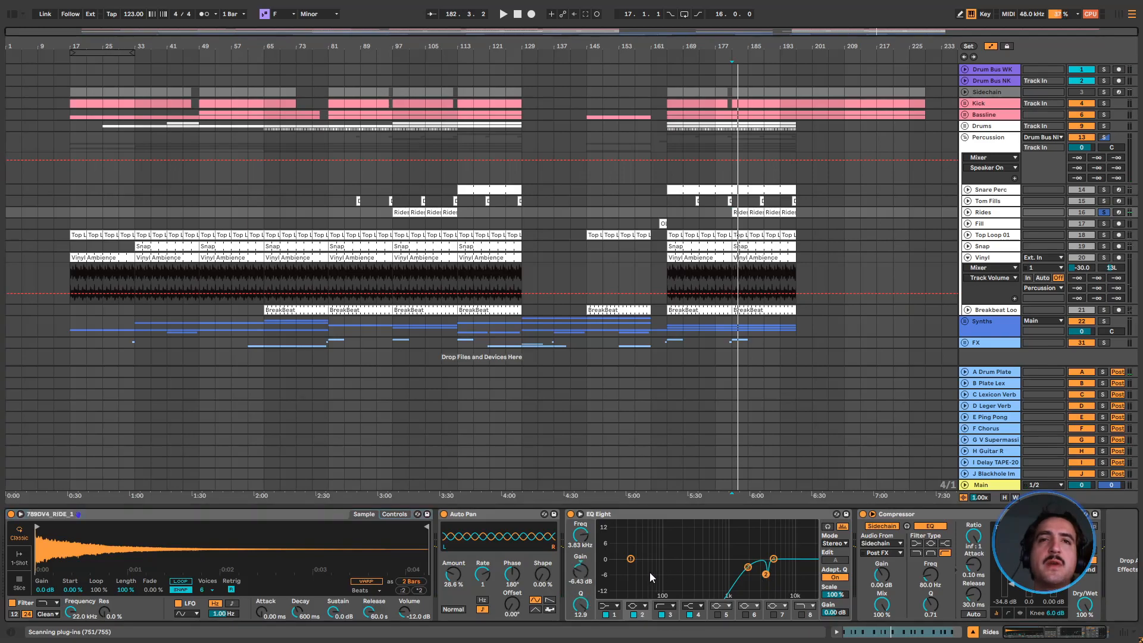
Audition the Rides with the EQ Eight cut band's gain reset to 0 dB, and undo the gain reset
key(space)
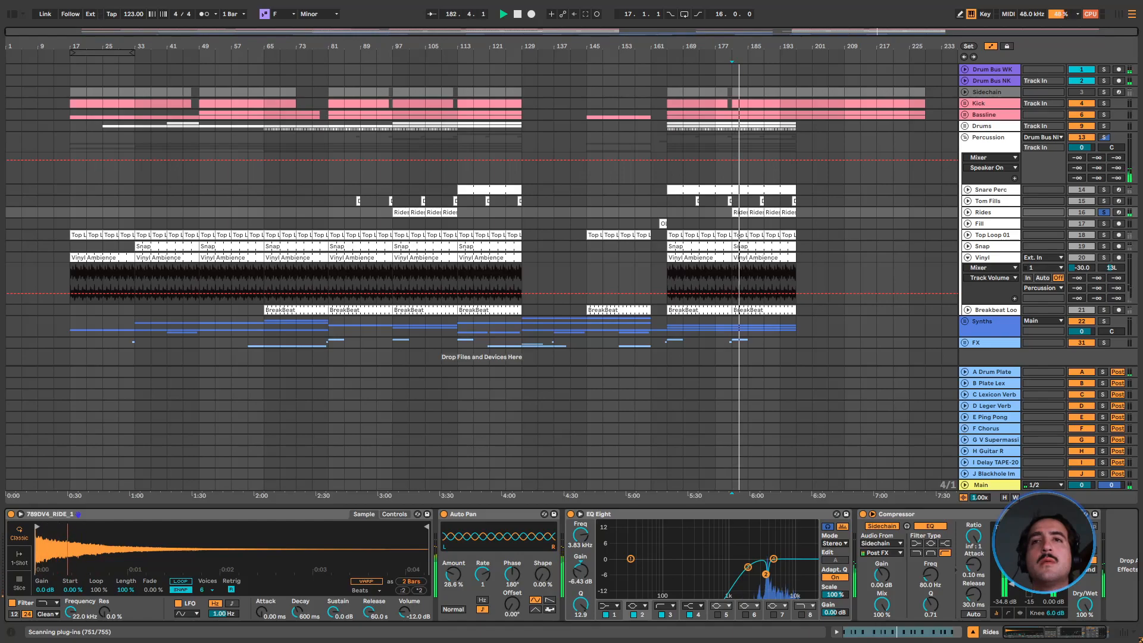
double_click(581, 576)
key(space)
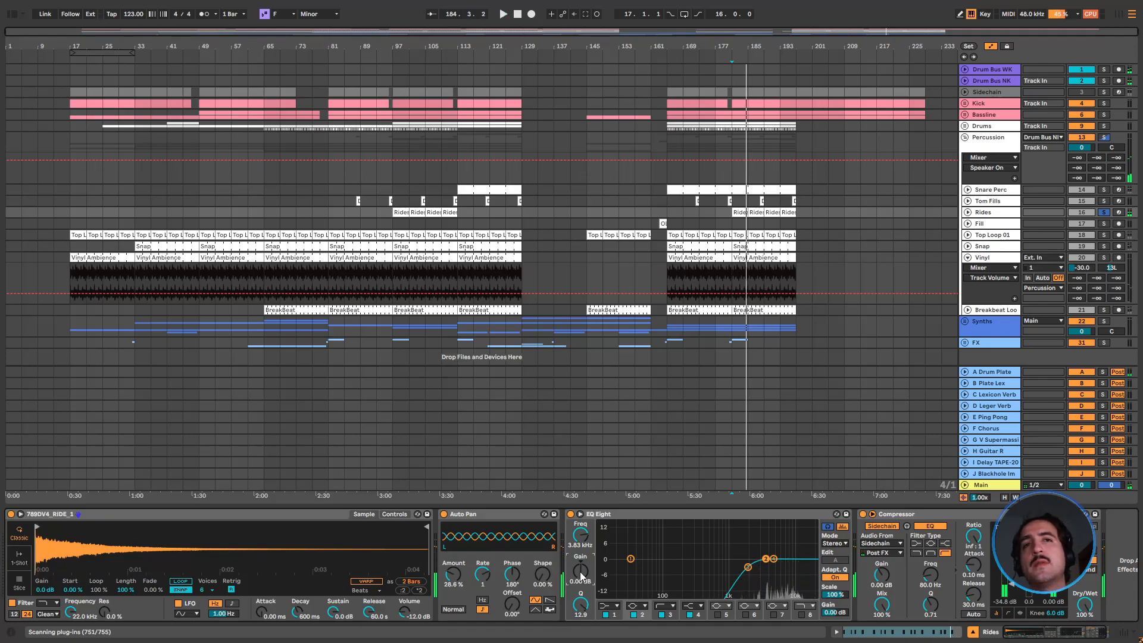
key(space)
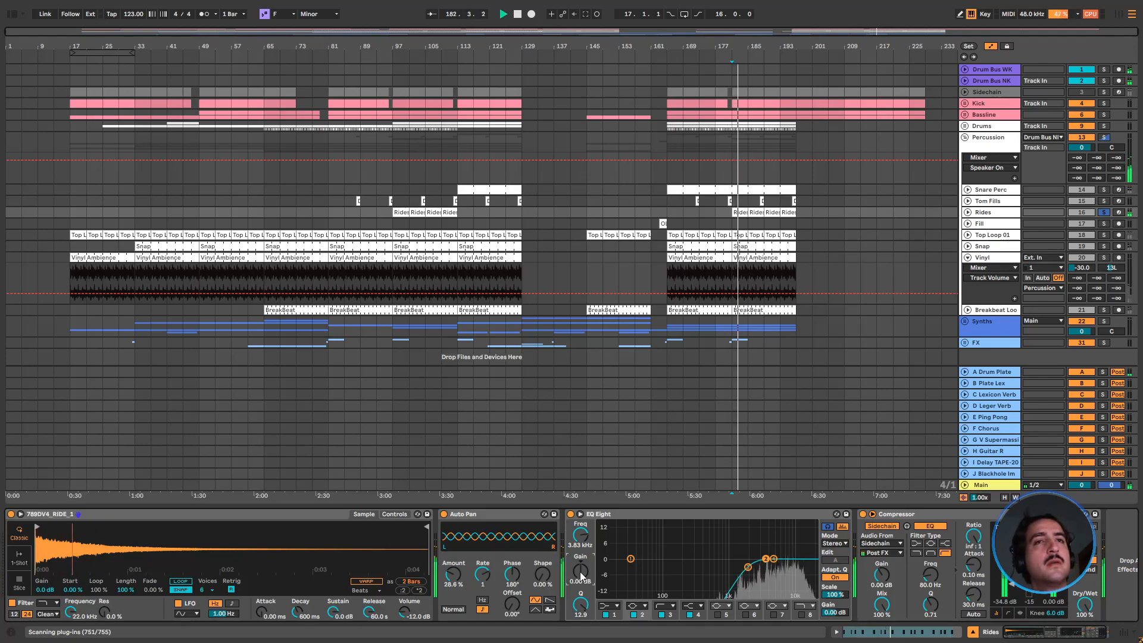
key(ctrl+z)
key(space)
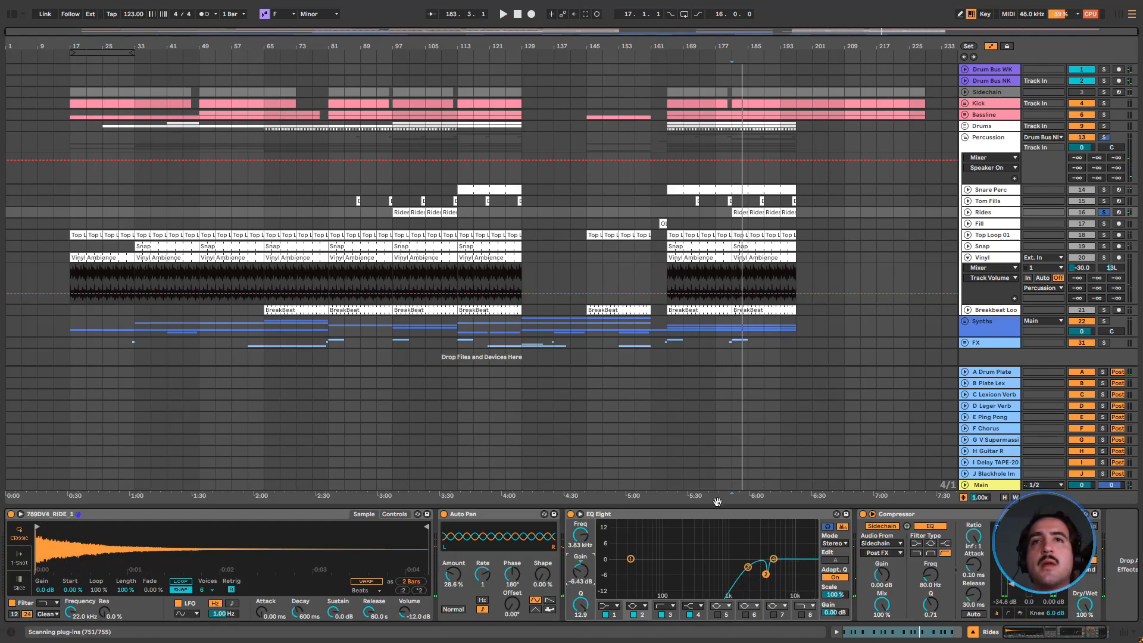
Move the EQ Eight ahead of the Auto Pan in the Rides track's device chain
key(ctrl+alt+l)
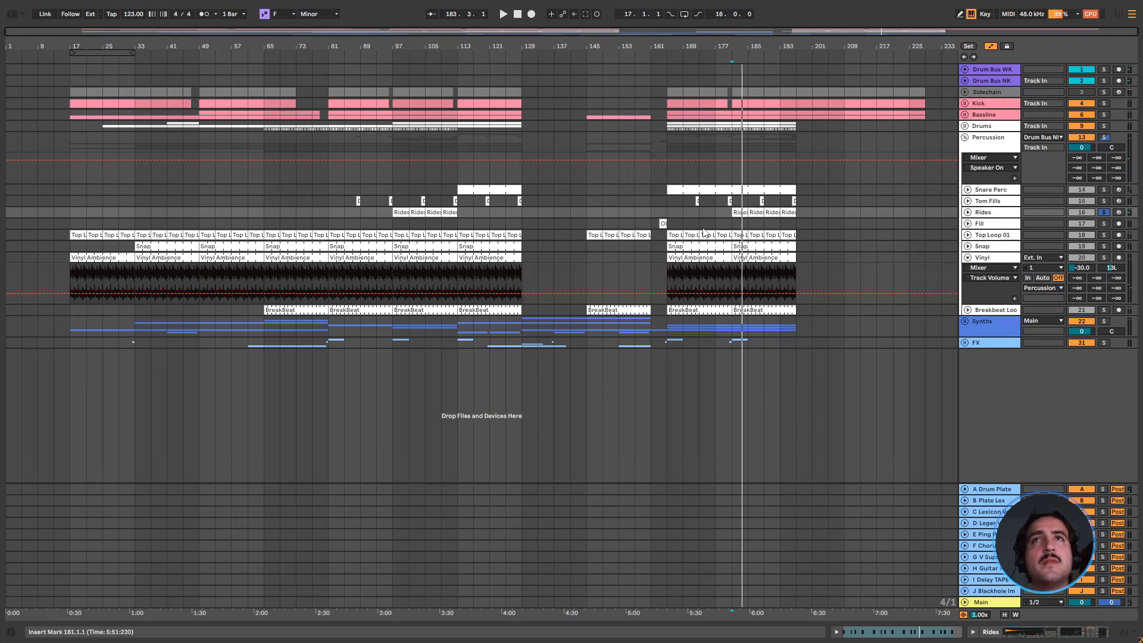
double_click(1000, 217)
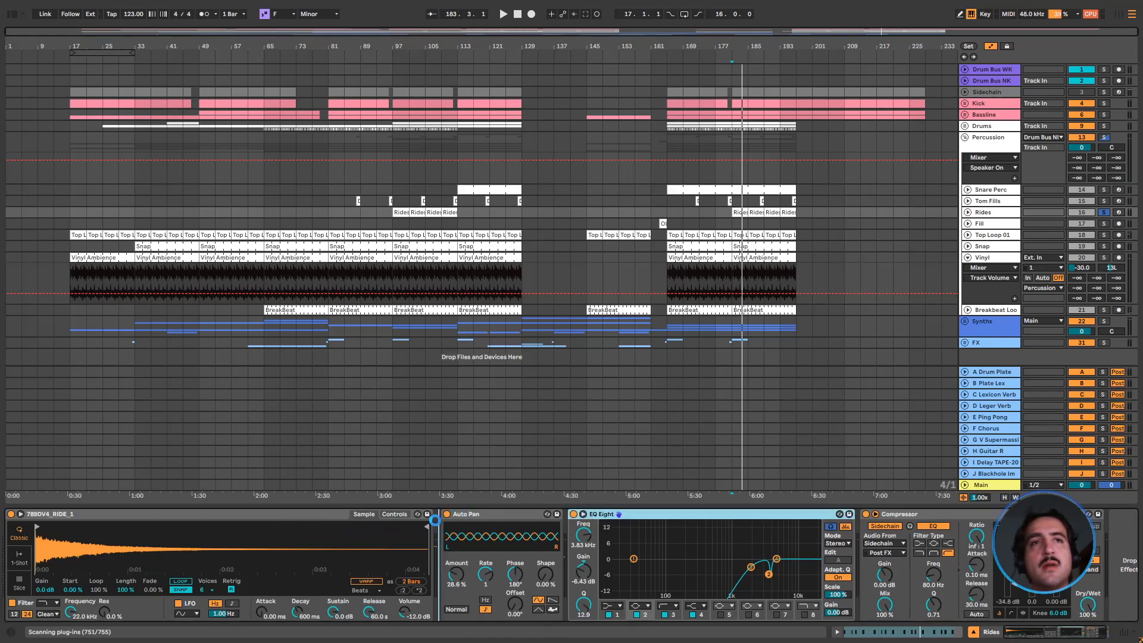
drag(427, 520, 437, 521)
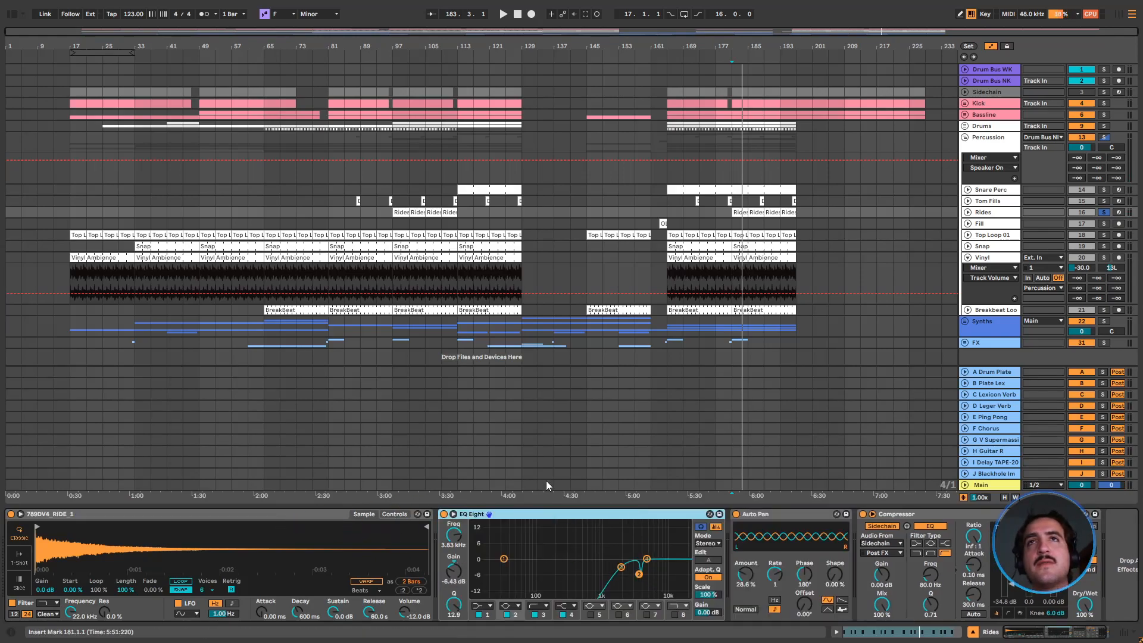
Solo Snare Perc and Tom Fills along with Rides and play them together from bar 181
click(1104, 190)
click(1104, 201)
key(space)
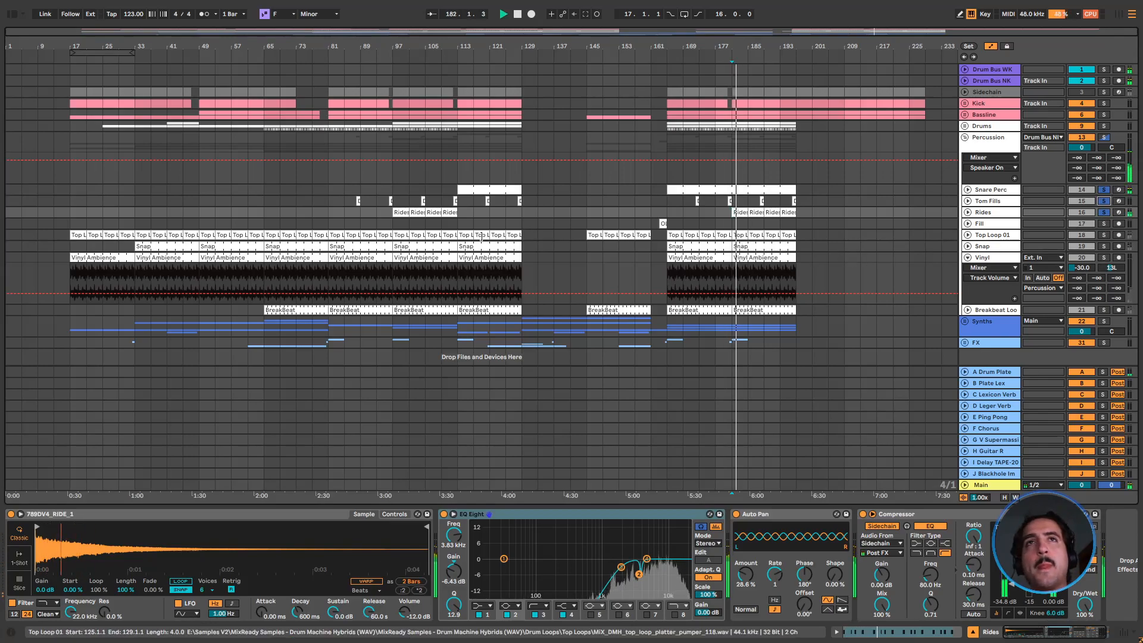
Solo the Top Loop 01 track, play it from bar 113 and show its EQ Eight and Compressor
key(Down)
click(1104, 223)
click(1104, 235)
key(space)
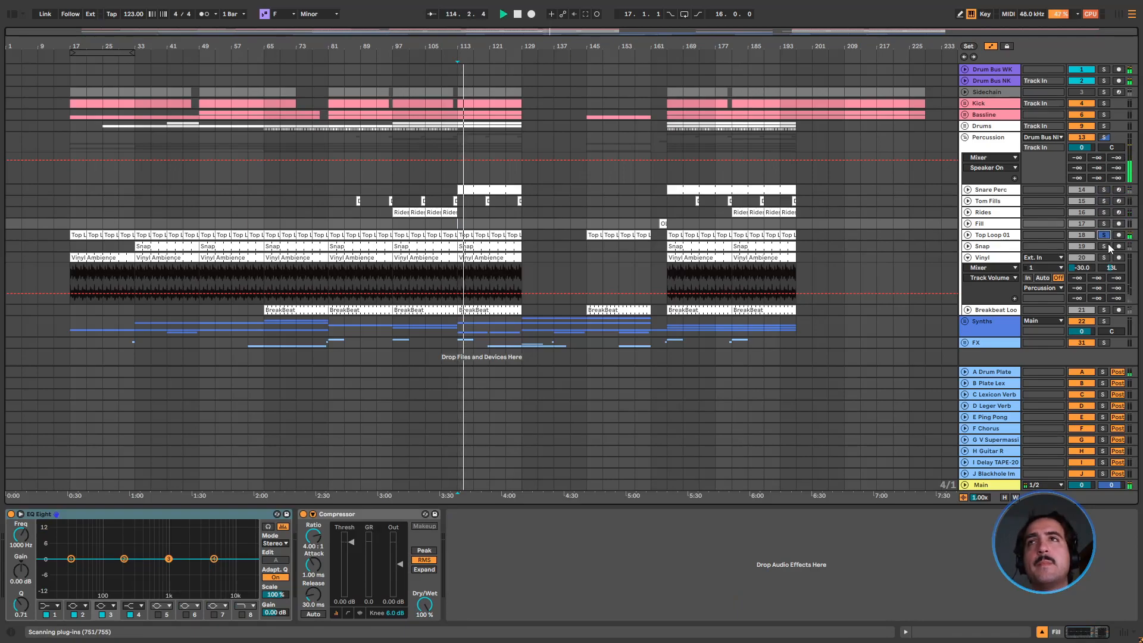
click(1002, 236)
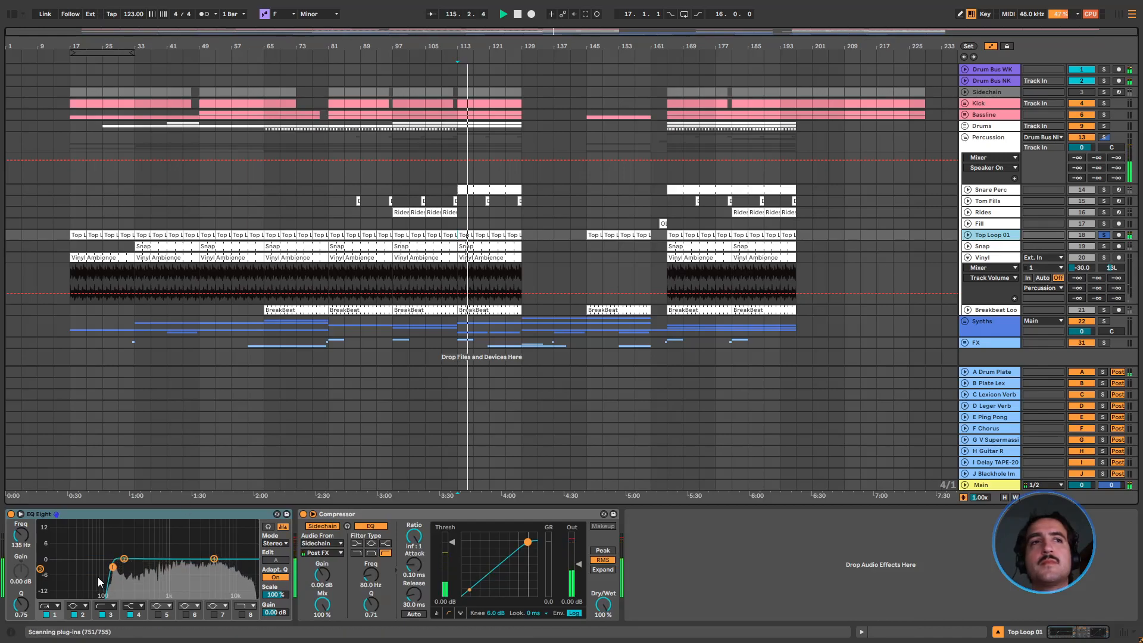
Solo the Snap track, restart playback from bar 113 and show its device chain
click(1104, 246)
key(space)
key(space)
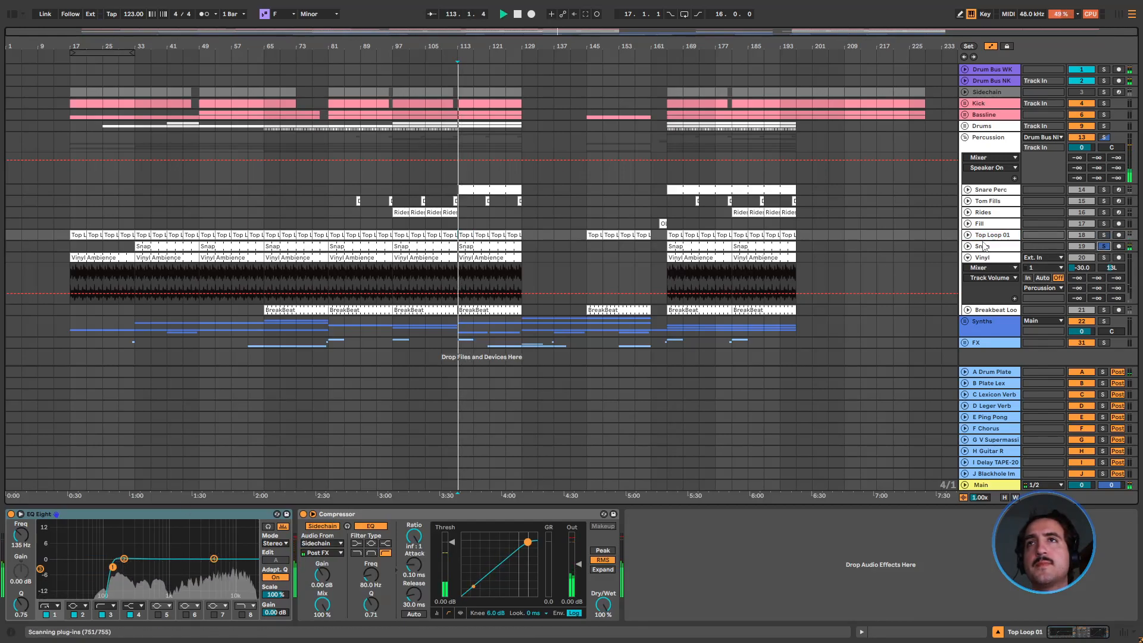
click(984, 248)
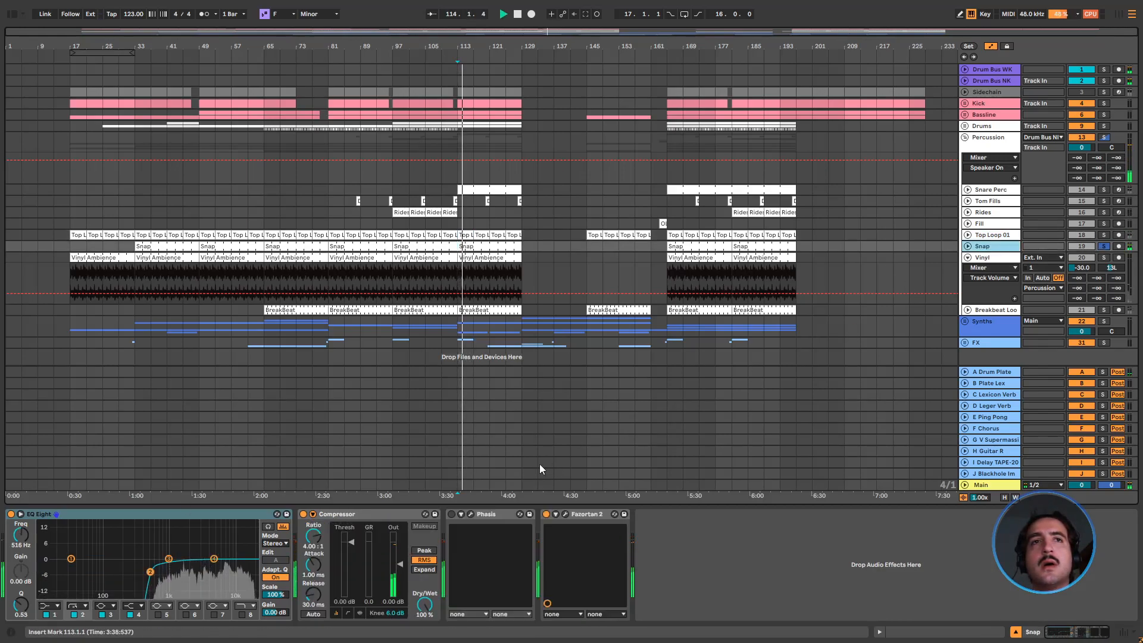
Open the Fazortan 2 phaser on Snap, compare it bypassed and active, and close its window
click(565, 514)
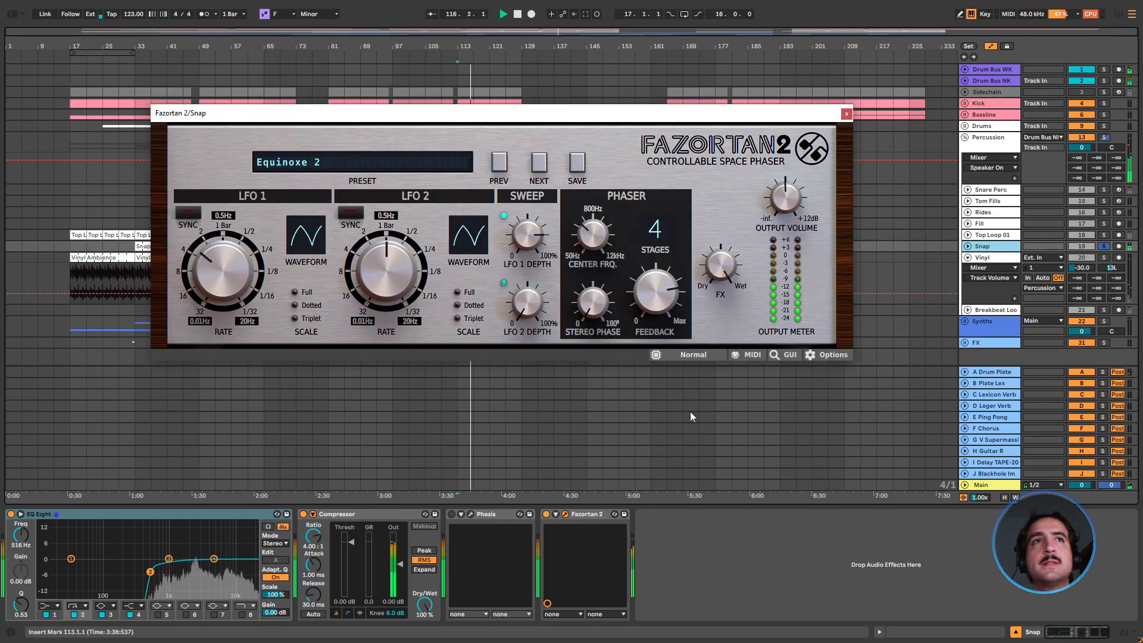
click(546, 515)
click(546, 515)
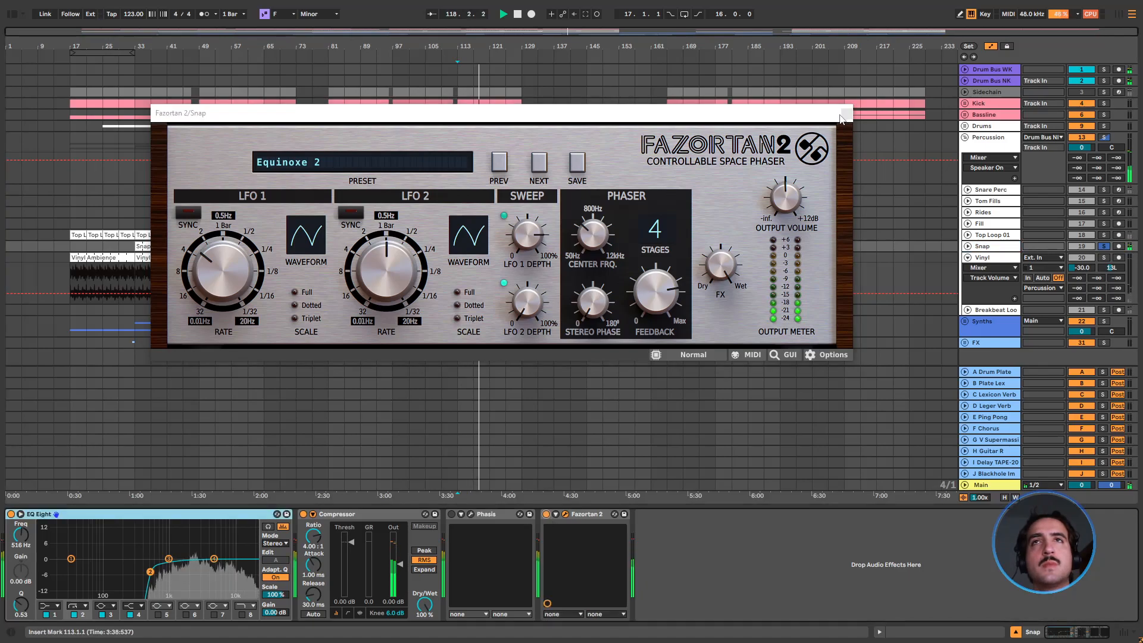
click(846, 112)
key(space)
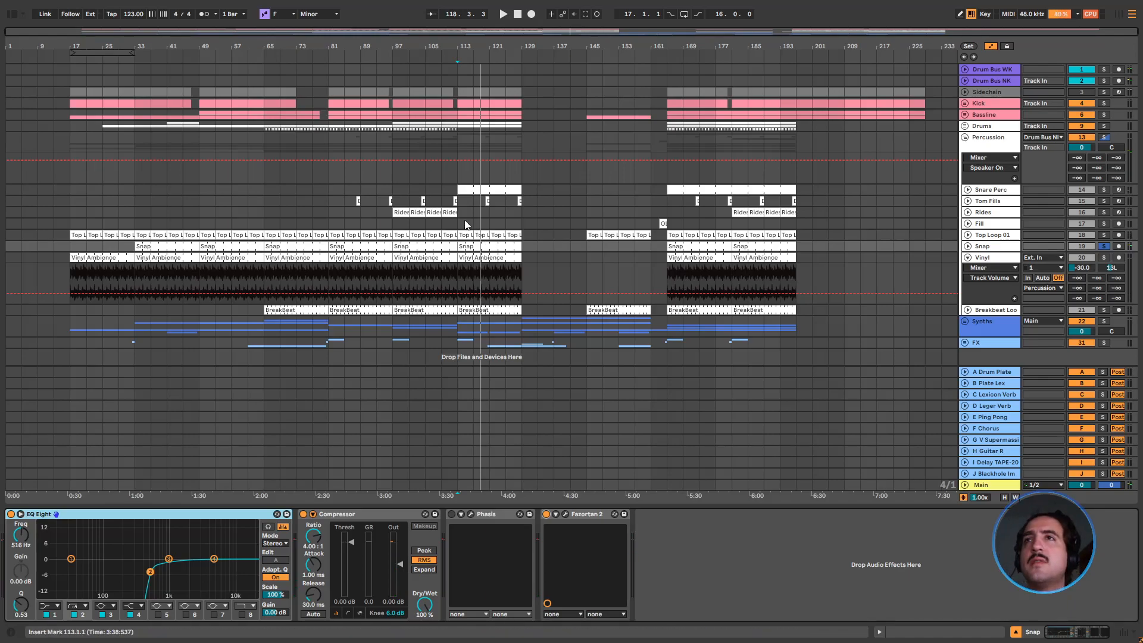
Play the whole Percussion group from bar 81, including the tom fill at bar 88
click(323, 211)
key(space)
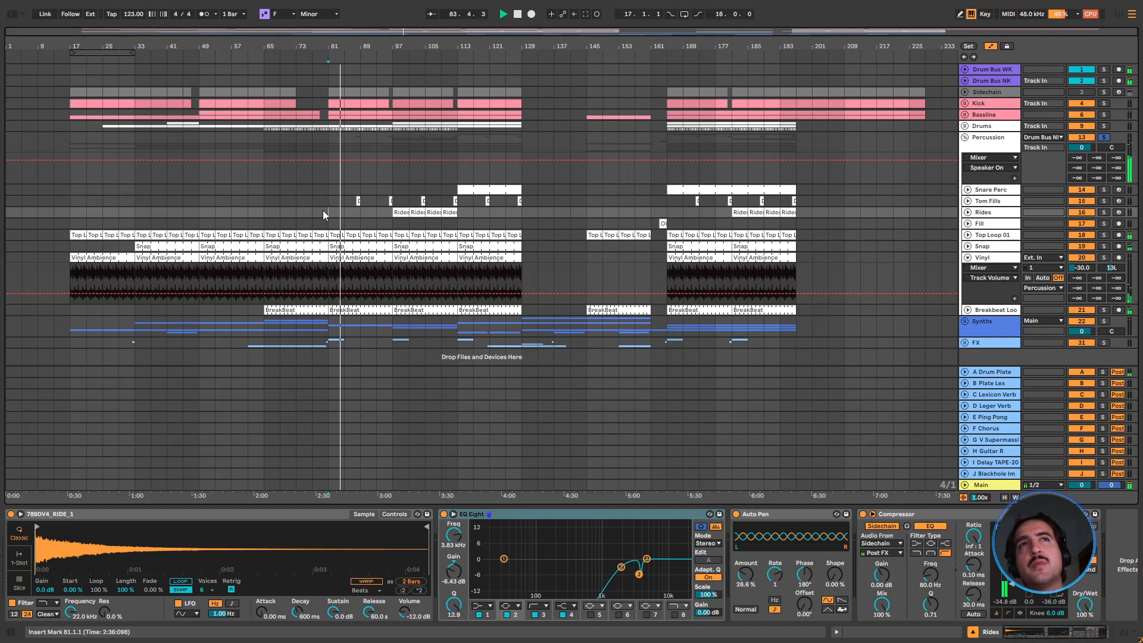
click(359, 201)
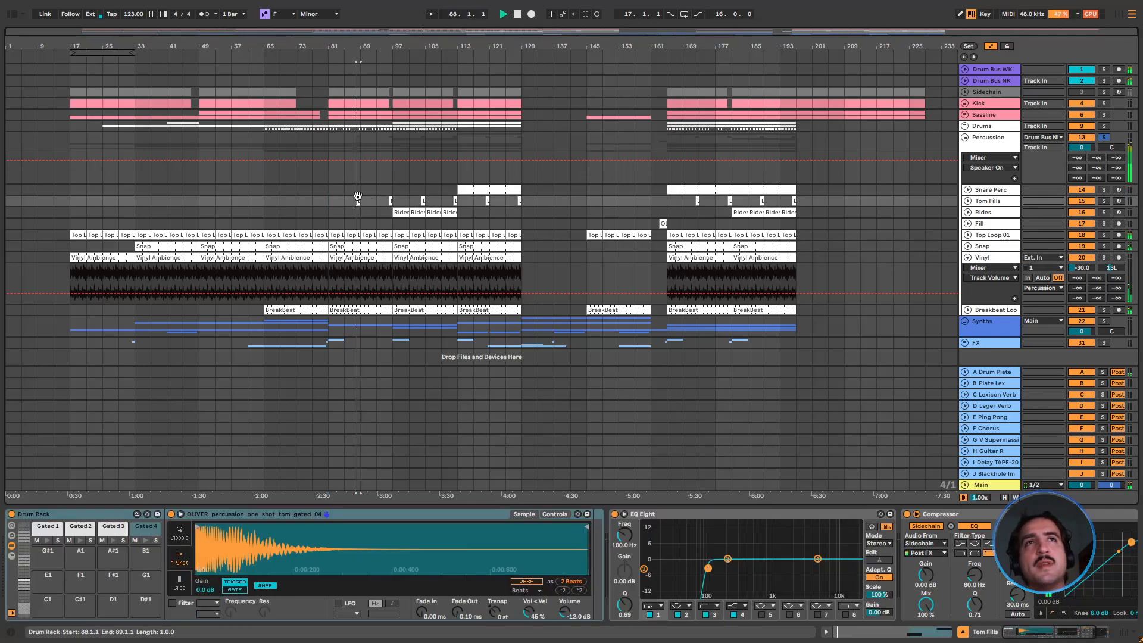
click(362, 225)
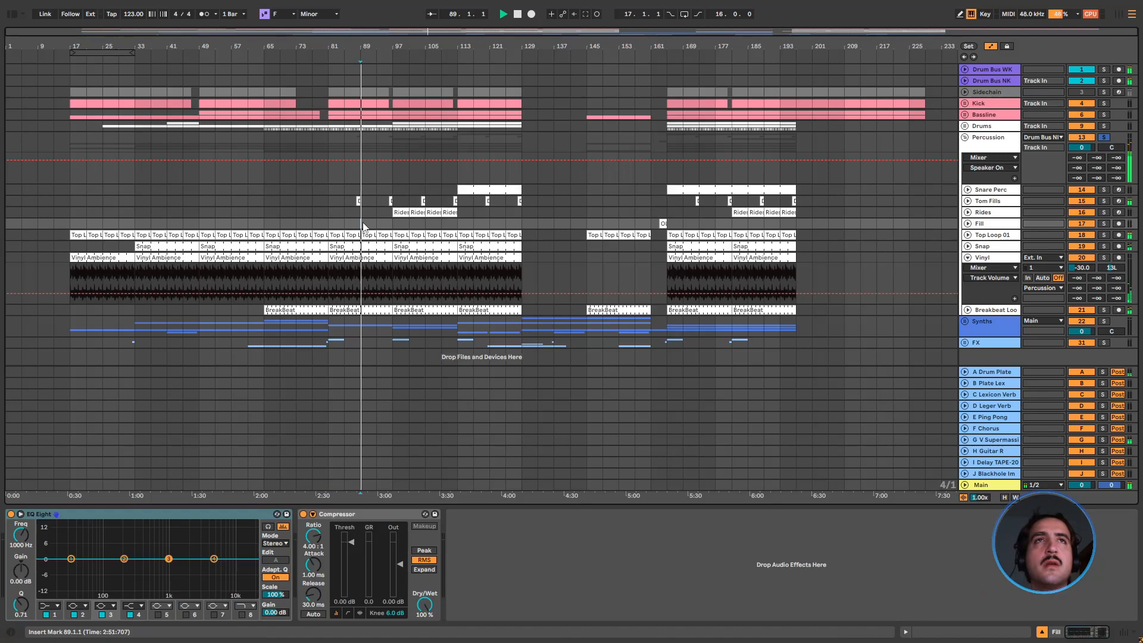
Inspect the notes of the tom fill clip at bar 88 in an enlarged MIDI editor, and close the editor
double_click(358, 201)
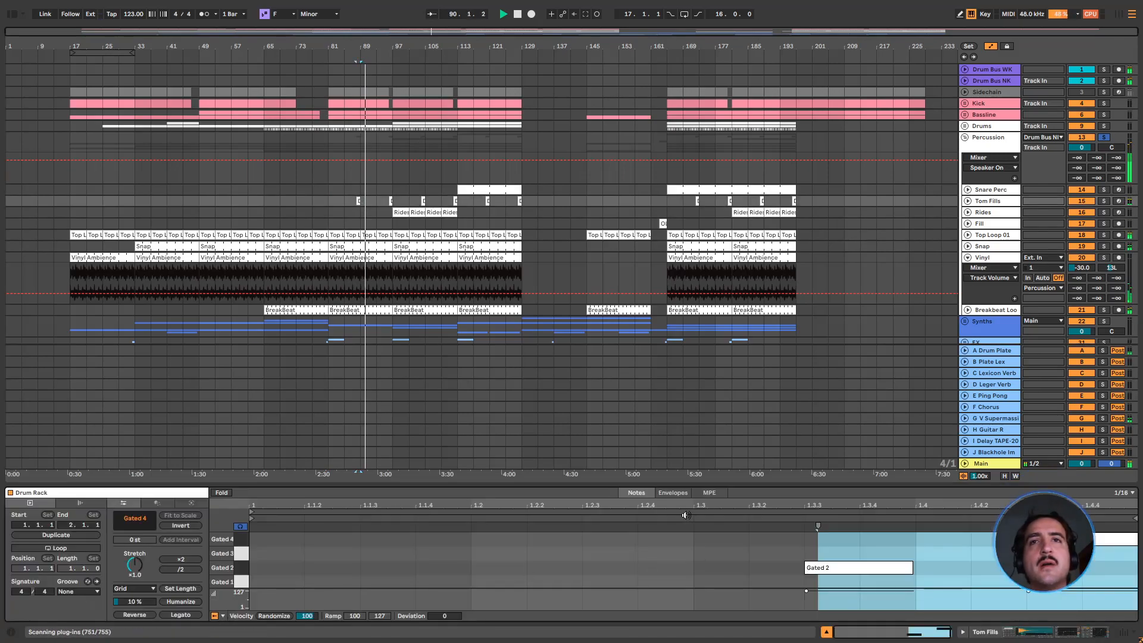
drag(676, 484, 670, 246)
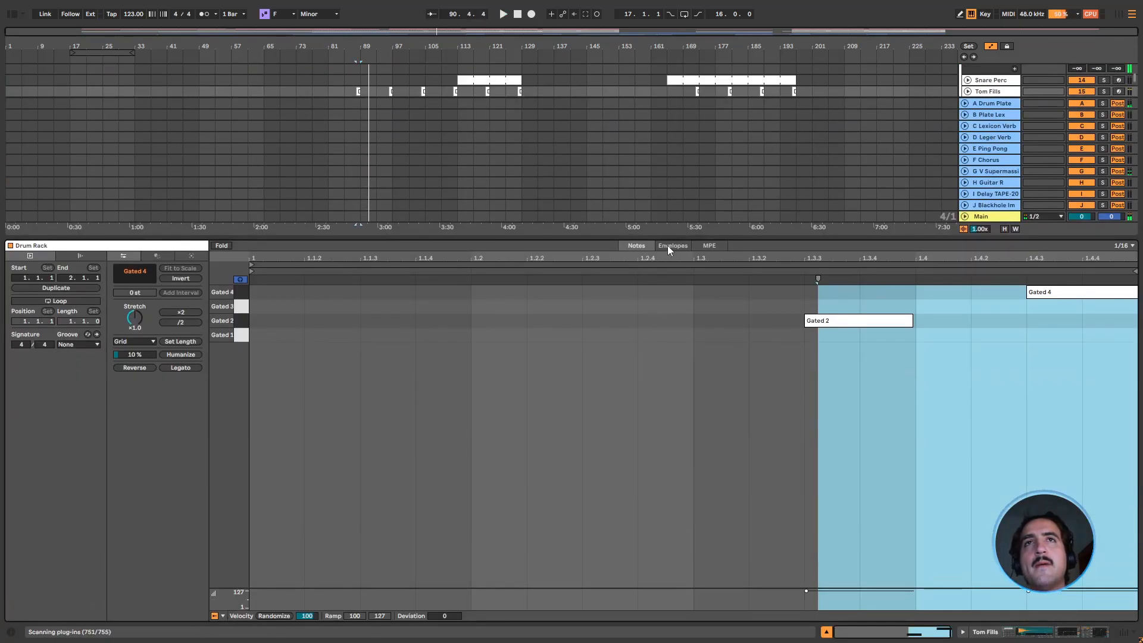
key(ctrl+alt+l)
Play the soloed Drums and Percussion groups together from bar 97
click(392, 224)
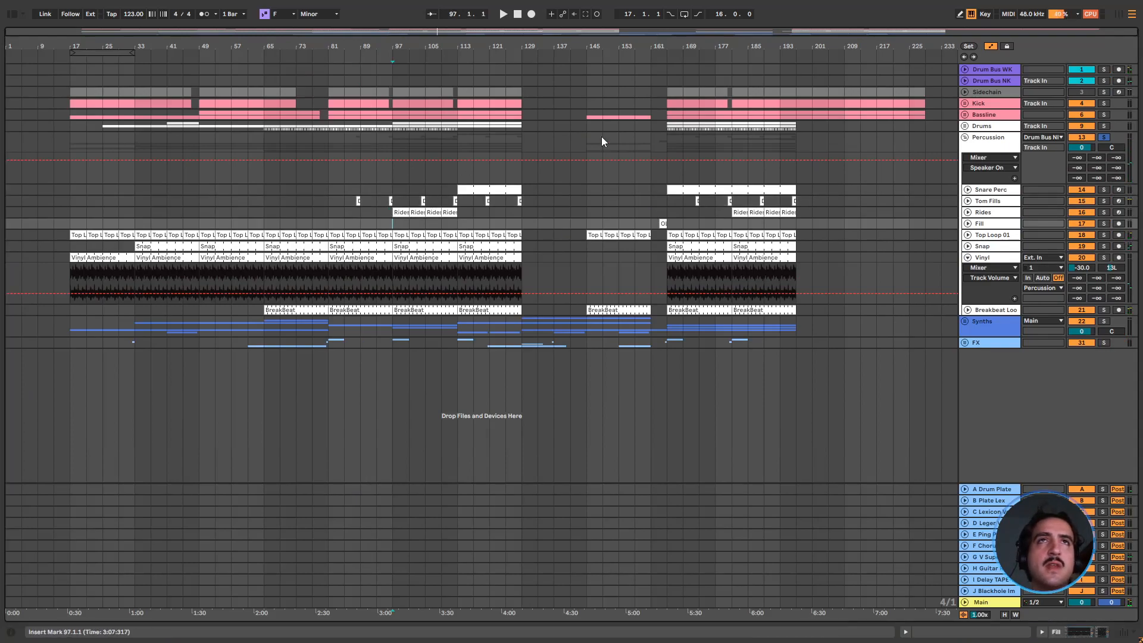
key(space)
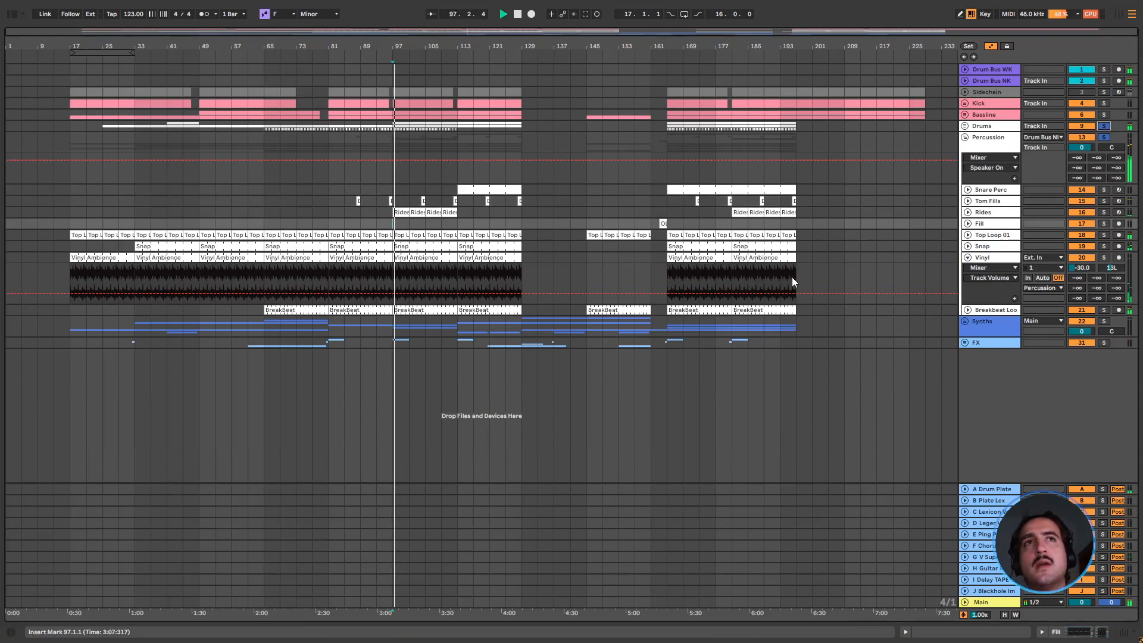
Solo the Snap track and play it from bar 97
click(992, 246)
click(1104, 246)
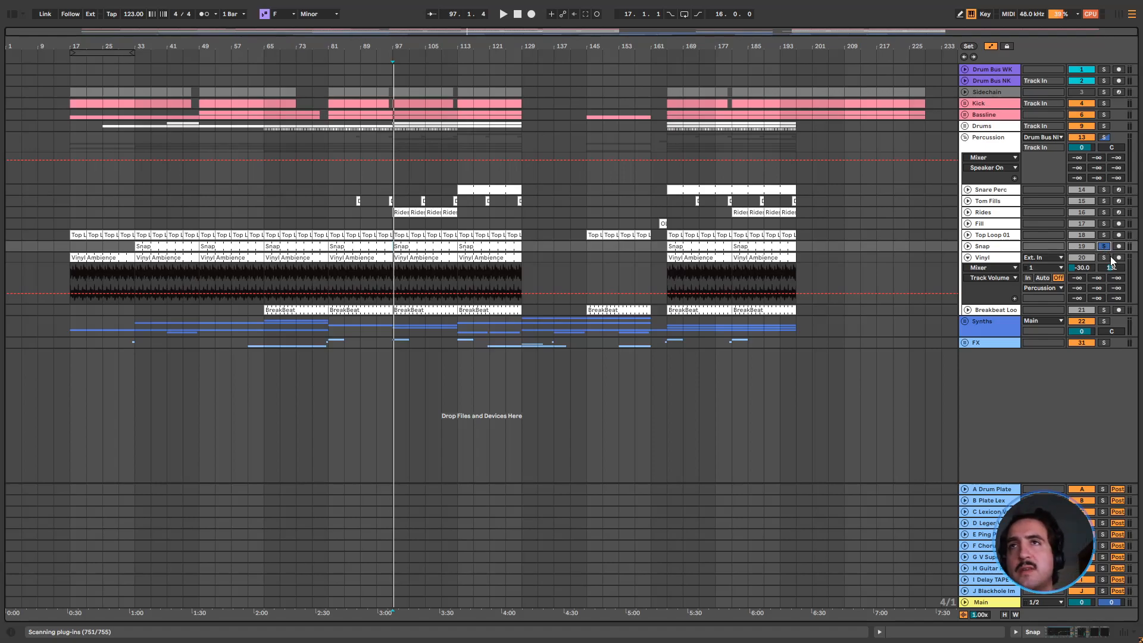
click(1106, 258)
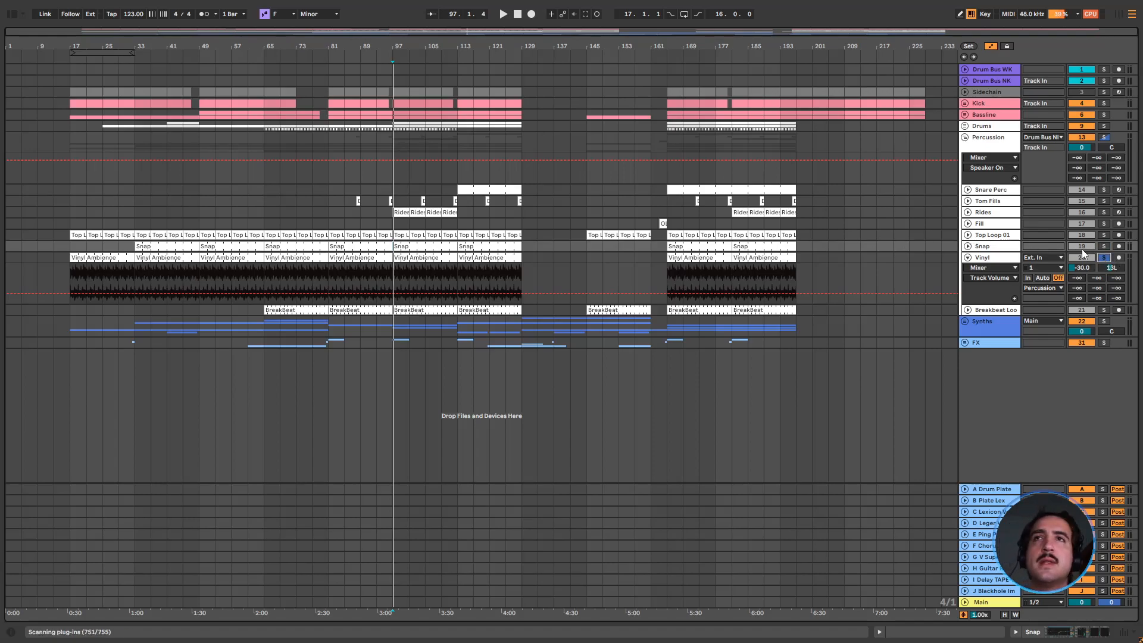
click(982, 249)
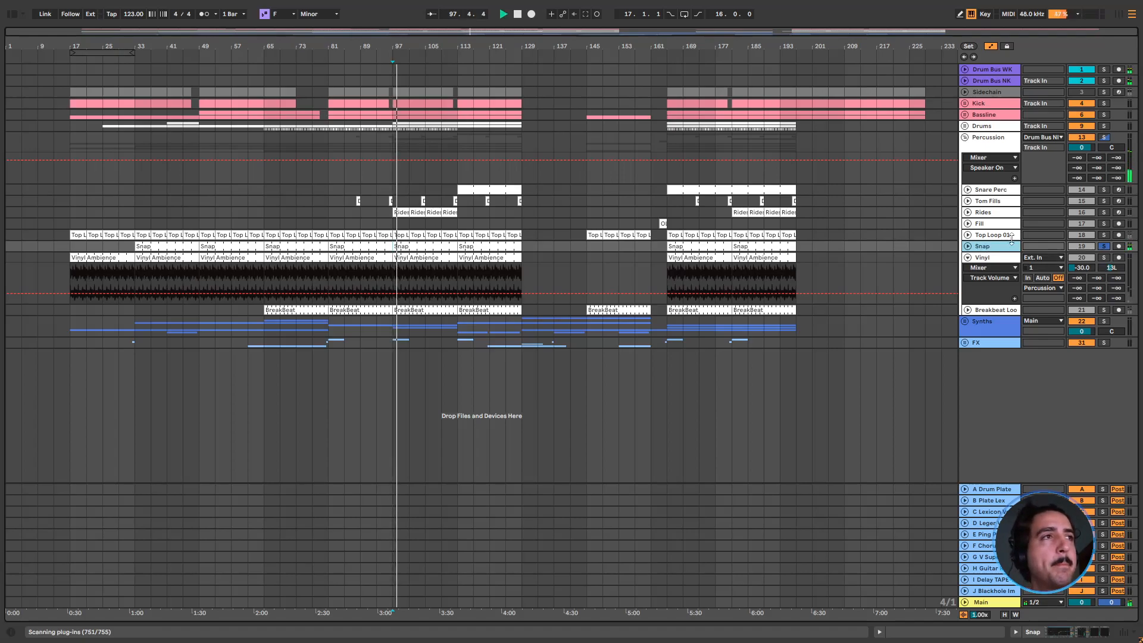
Solo the Vinyl track, show its EQ Eight and Compressor, and fold its lane
double_click(1001, 260)
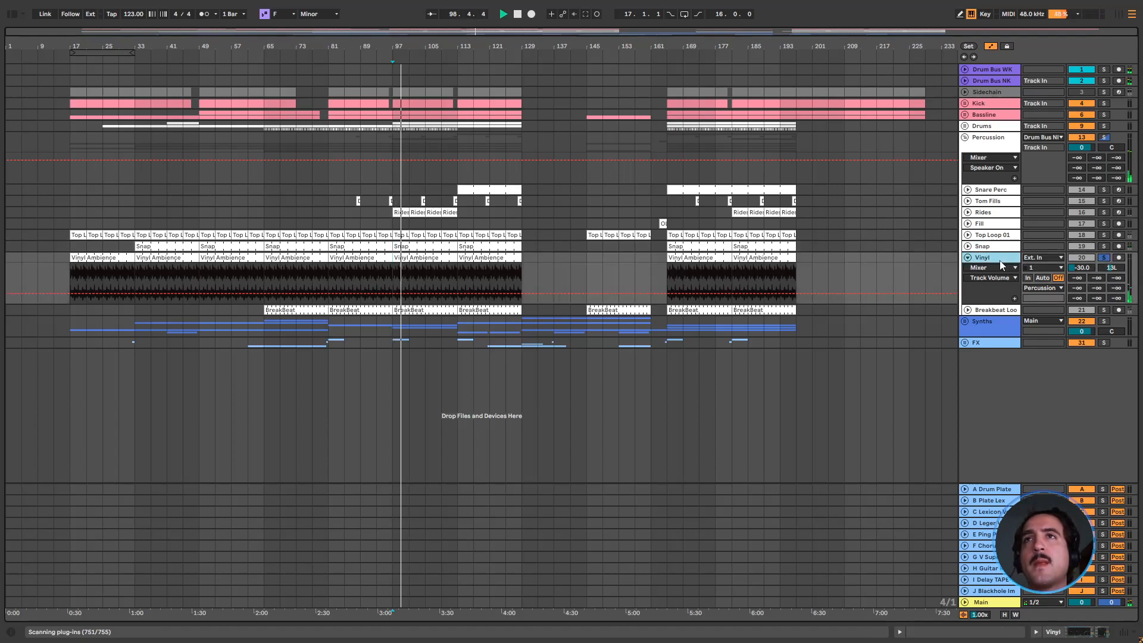
click(395, 277)
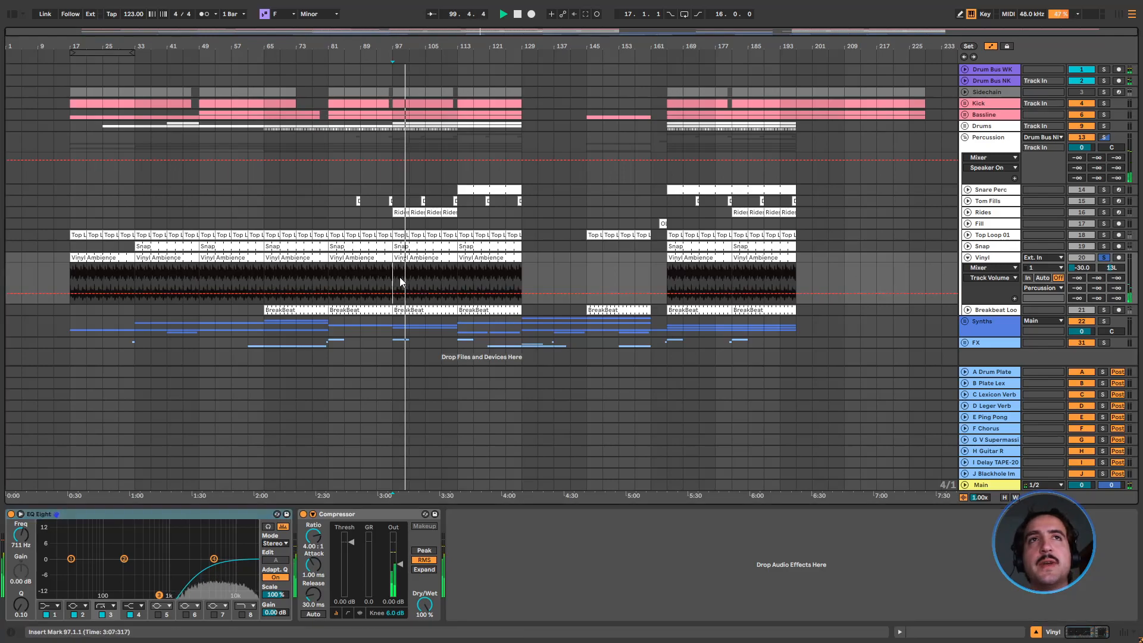
click(968, 258)
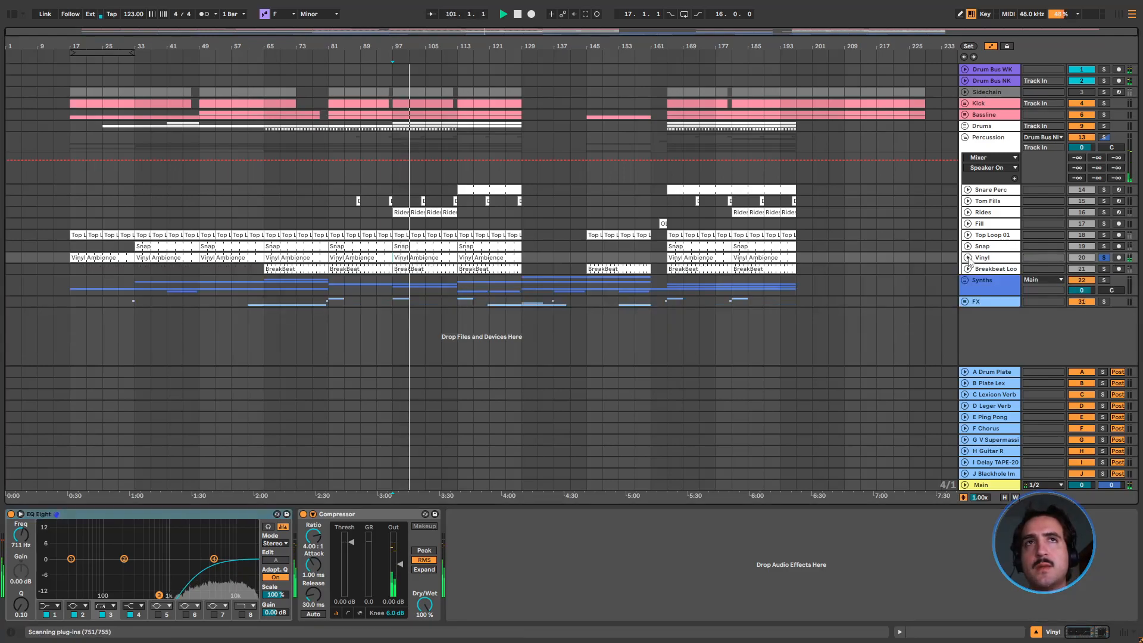
Solo the Breakbeat Loop track, play it from bar 97, unfold its lane and show its devices
click(1112, 128)
click(1105, 138)
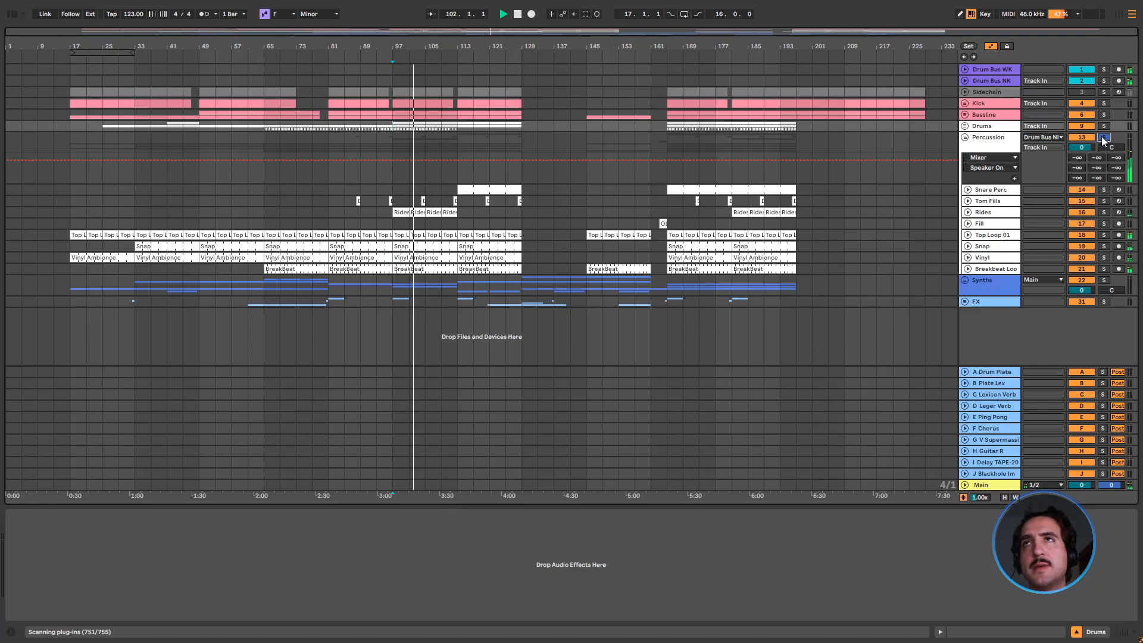
click(1028, 269)
click(1104, 269)
key(space)
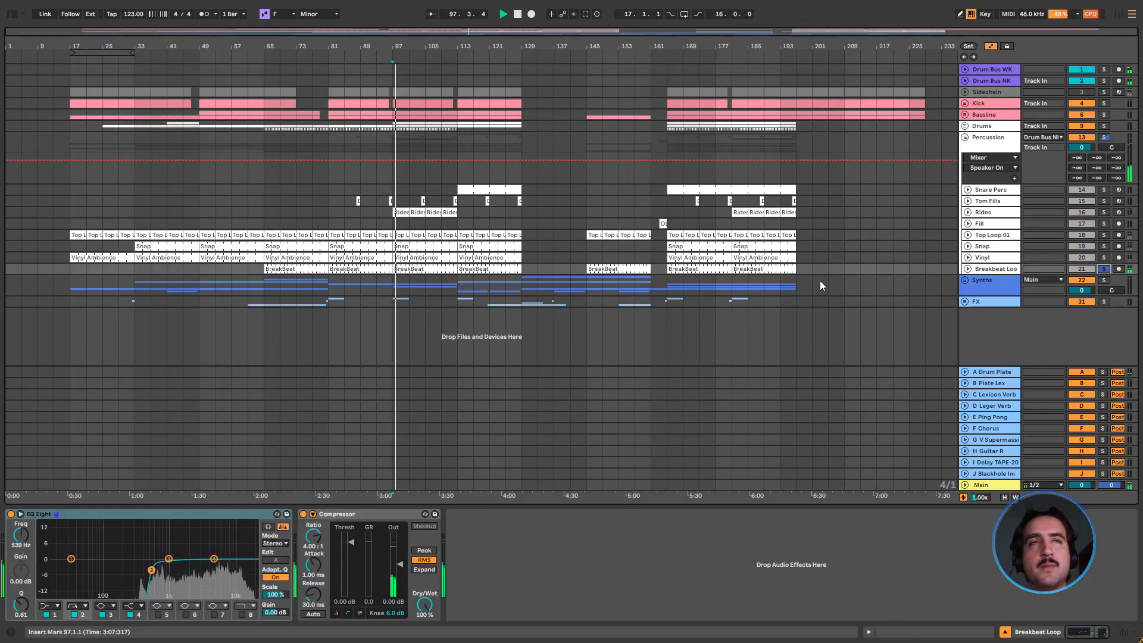
click(969, 269)
double_click(1003, 273)
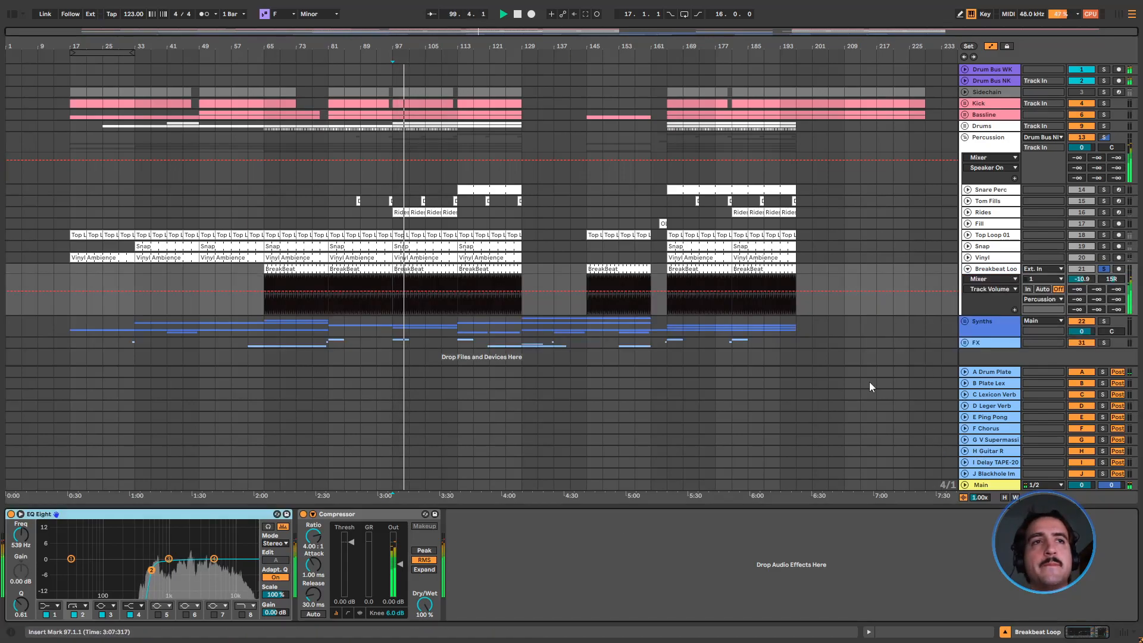
Sweep the low cut of the Breakbeat Loop's EQ Eight down to about 10.7 Hz and back up, leaving it at about 267 Hz
drag(151, 570, 42, 570)
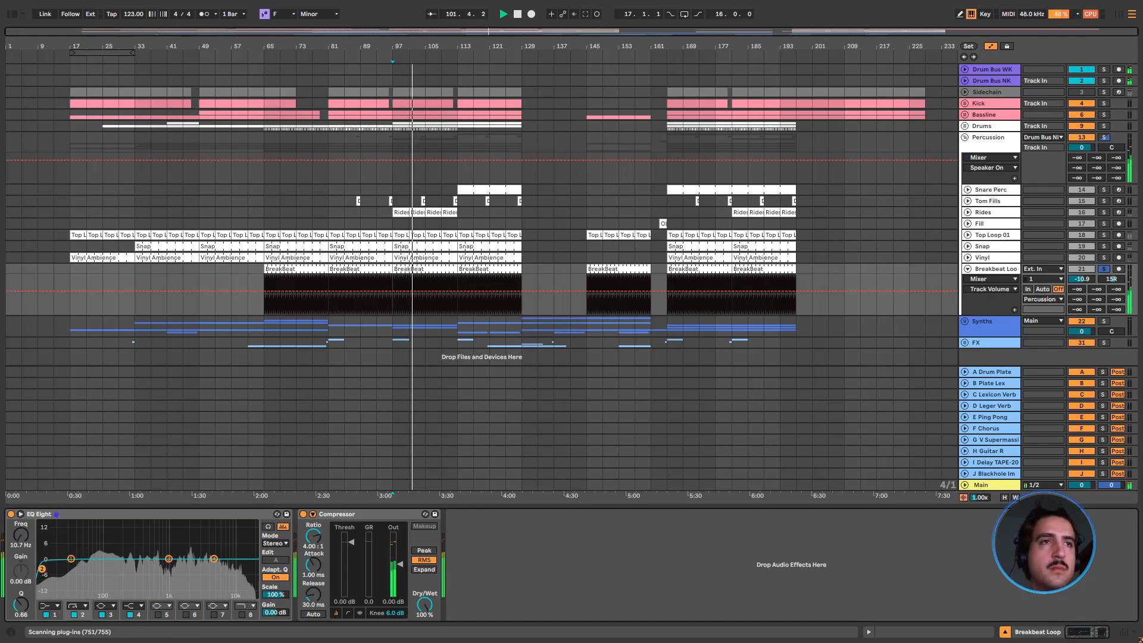
drag(42, 570, 153, 570)
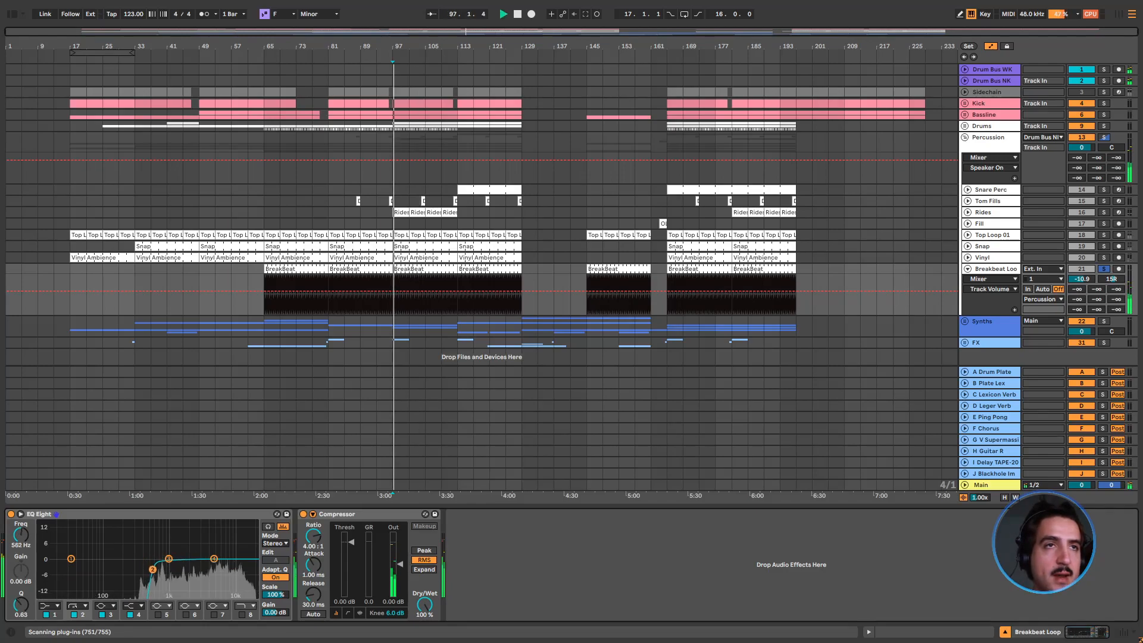
drag(153, 570, 133, 570)
key(space)
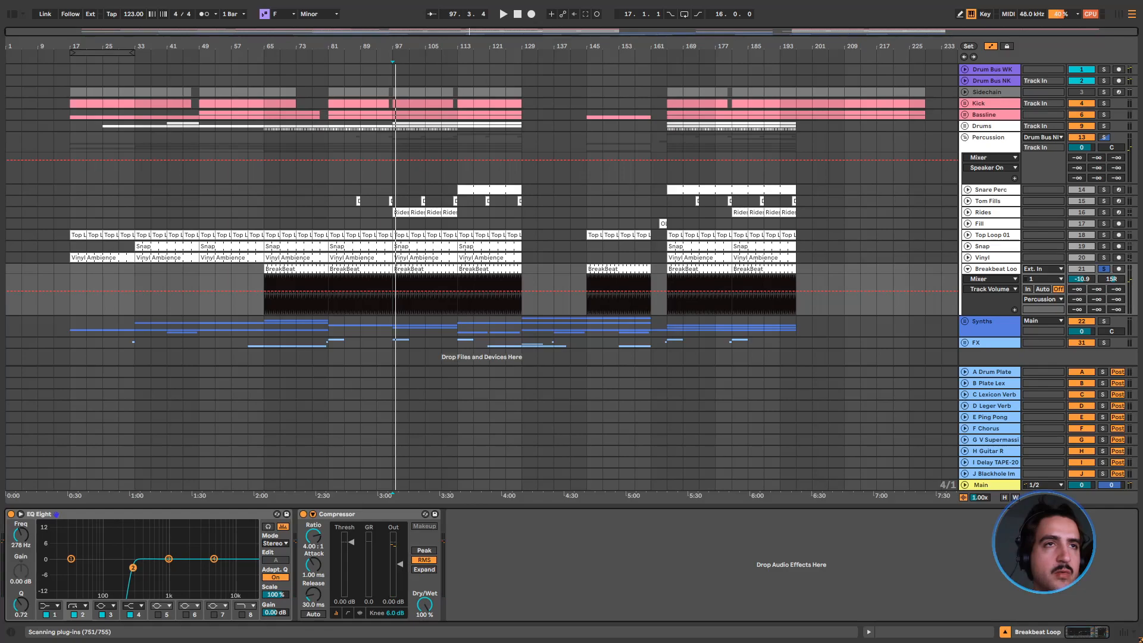
key(space)
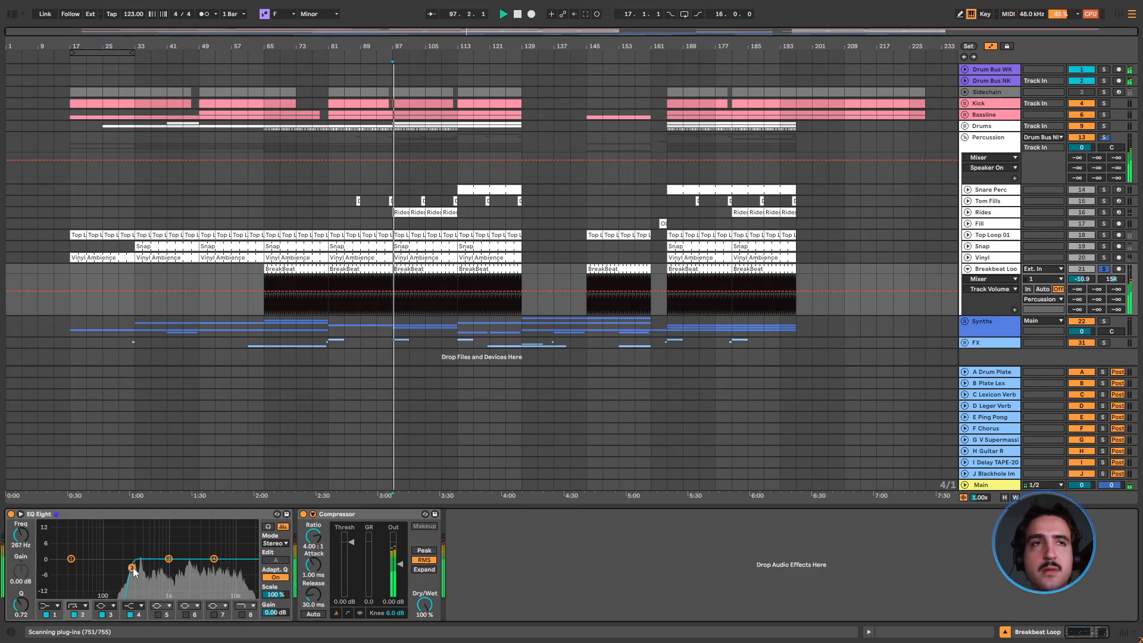
Solo the Percussion, Drums, Kick and Bassline tracks together to audition the combined groove, and stop playback
click(1109, 137)
click(1104, 126)
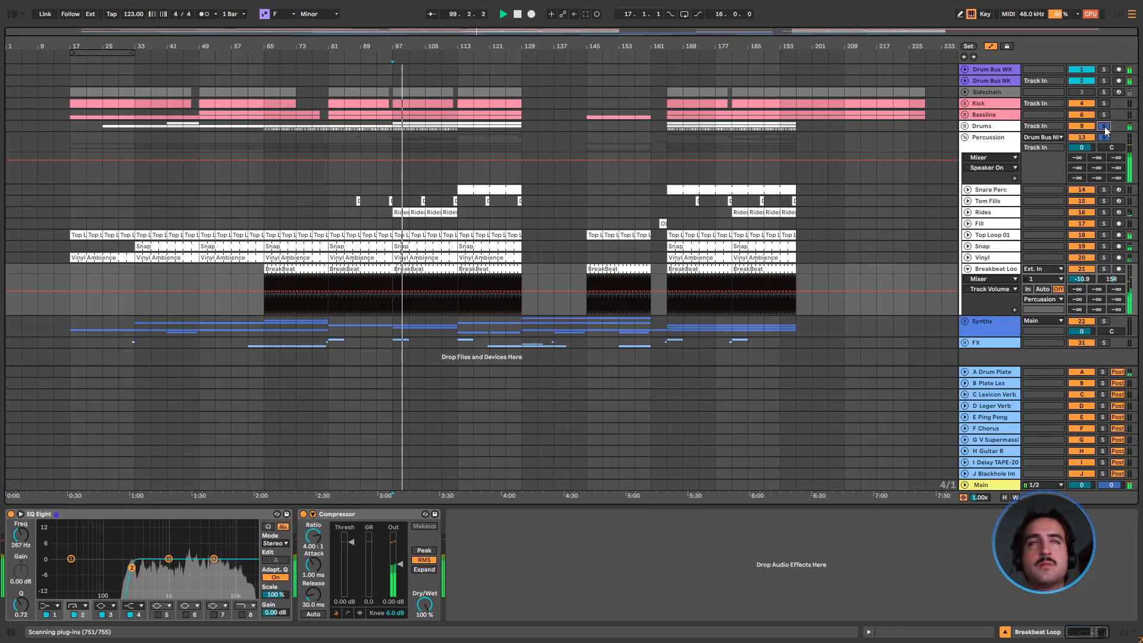
click(1106, 104)
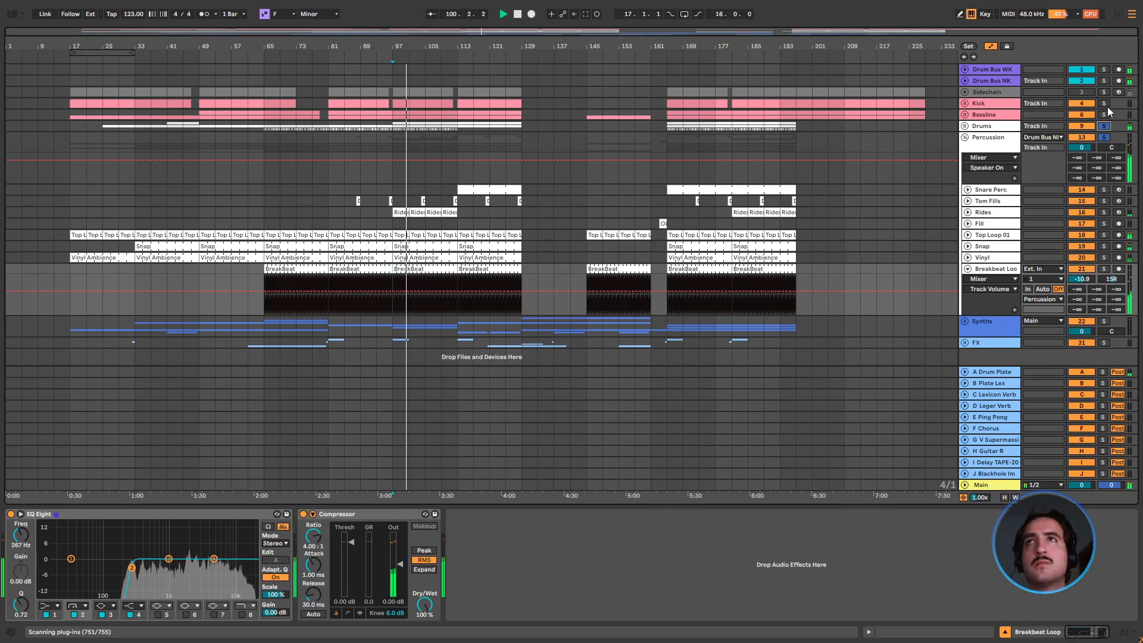
click(1105, 113)
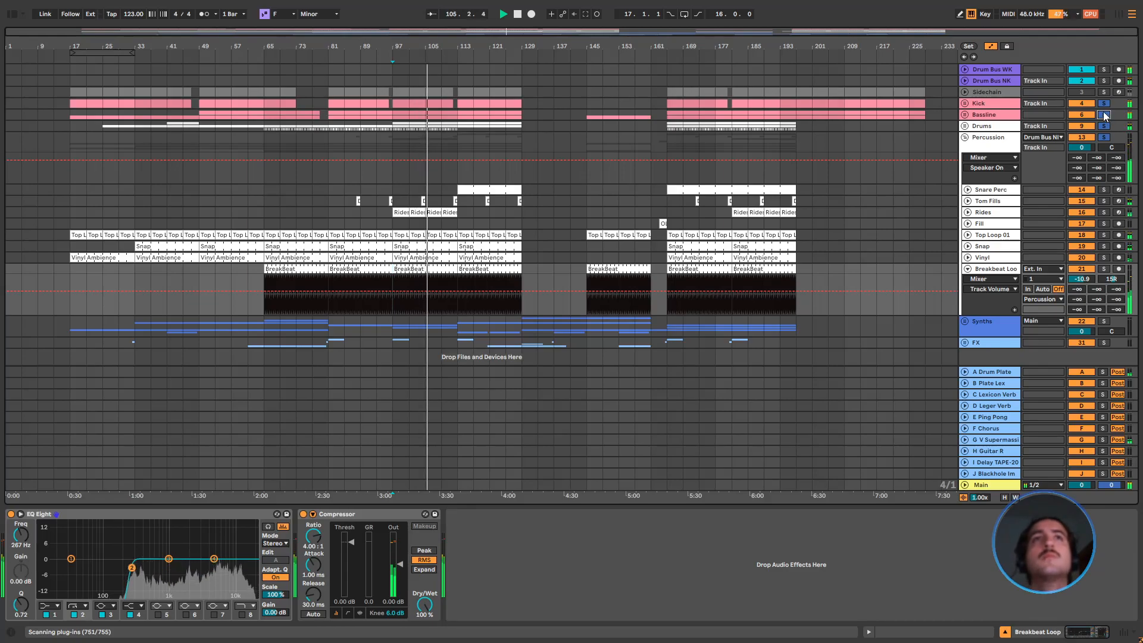
key(space)
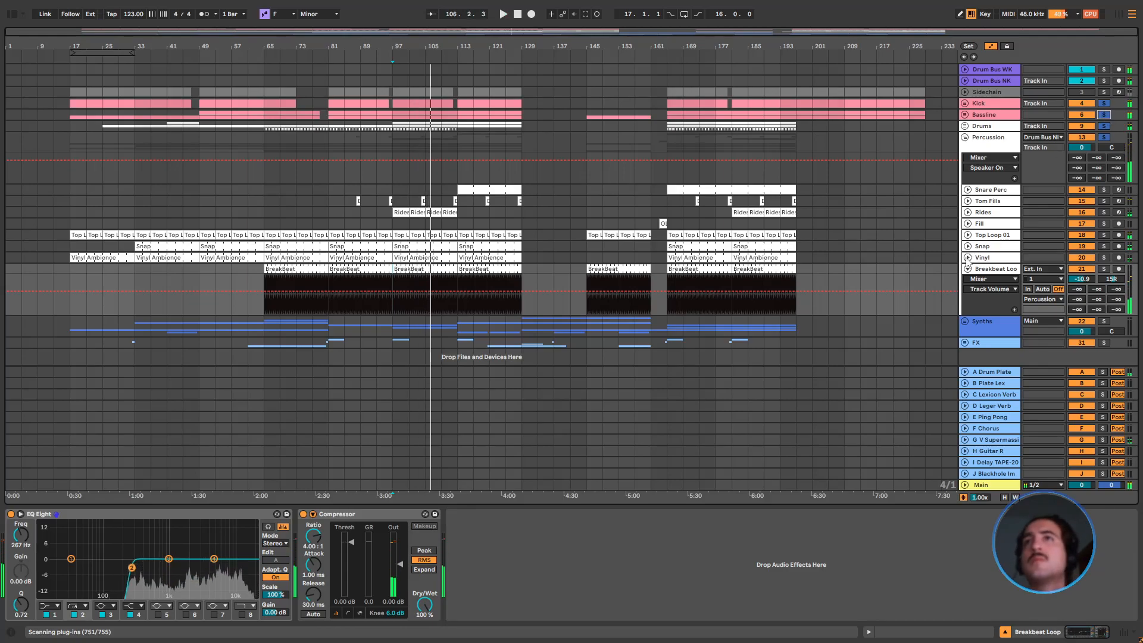
Unfold the Vinyl, Snap, Top Loop 01, Fill, Rides and Tom Fills lanes
click(969, 257)
click(968, 246)
click(968, 234)
click(968, 224)
click(968, 212)
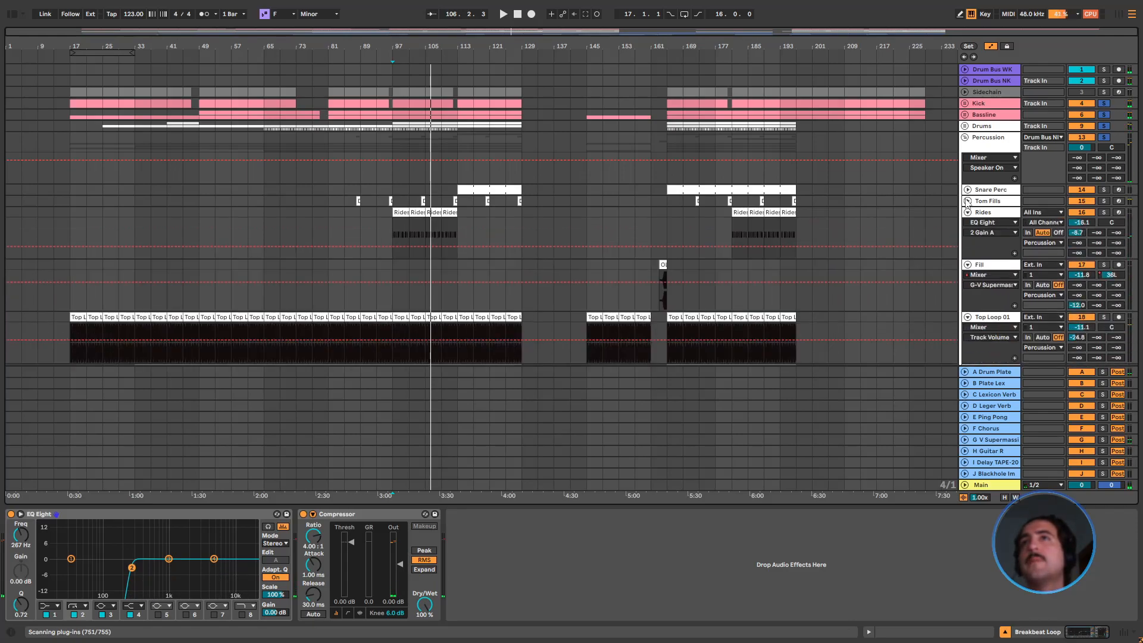
click(968, 200)
Show the Tom Fills send to G V Supermassive, solo that return and play the fill from bar 104
click(1077, 241)
click(1103, 439)
scroll(424, 84, up, 5)
click(438, 245)
key(space)
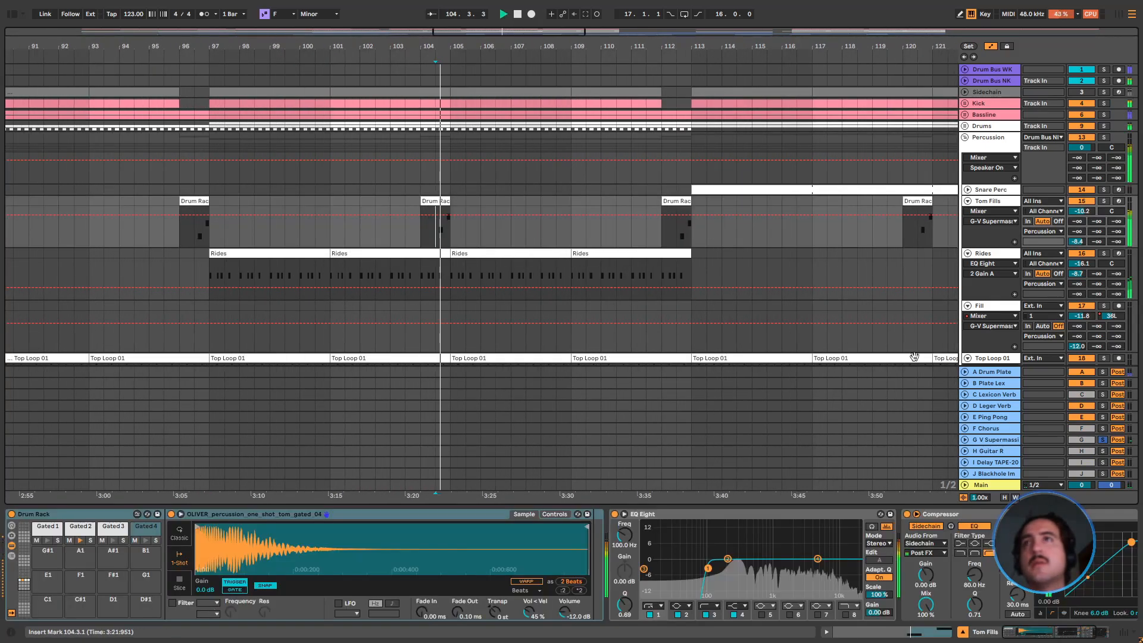
Show the G V Supermassive return's devices, inspect the ValhallaSupermassive settings, stop playback and close the plug-in
click(1001, 439)
click(72, 513)
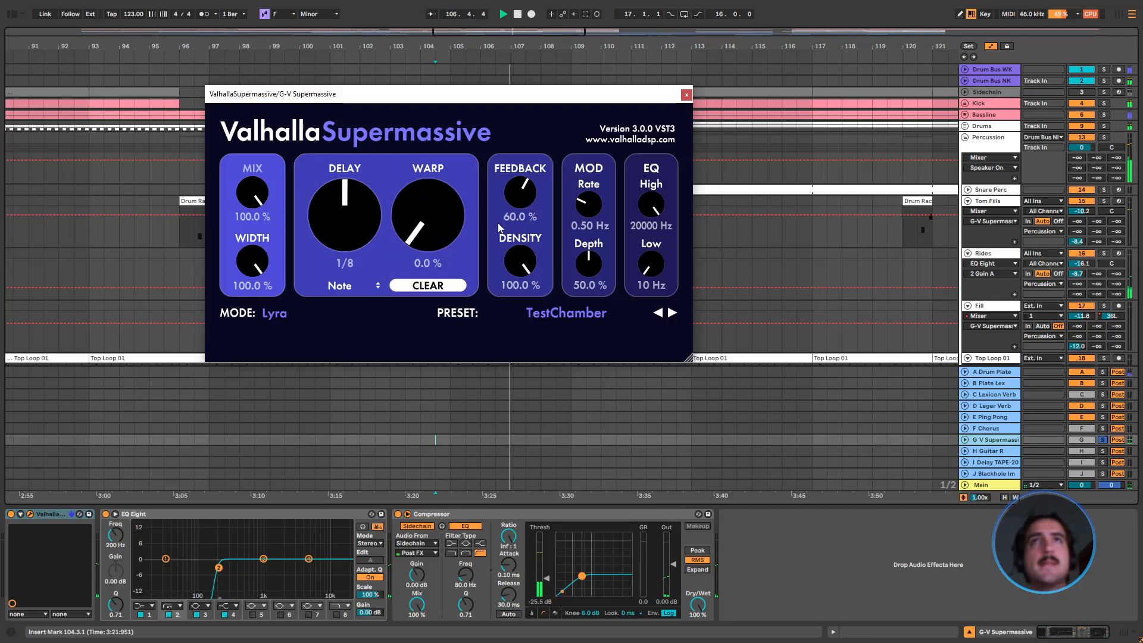
key(space)
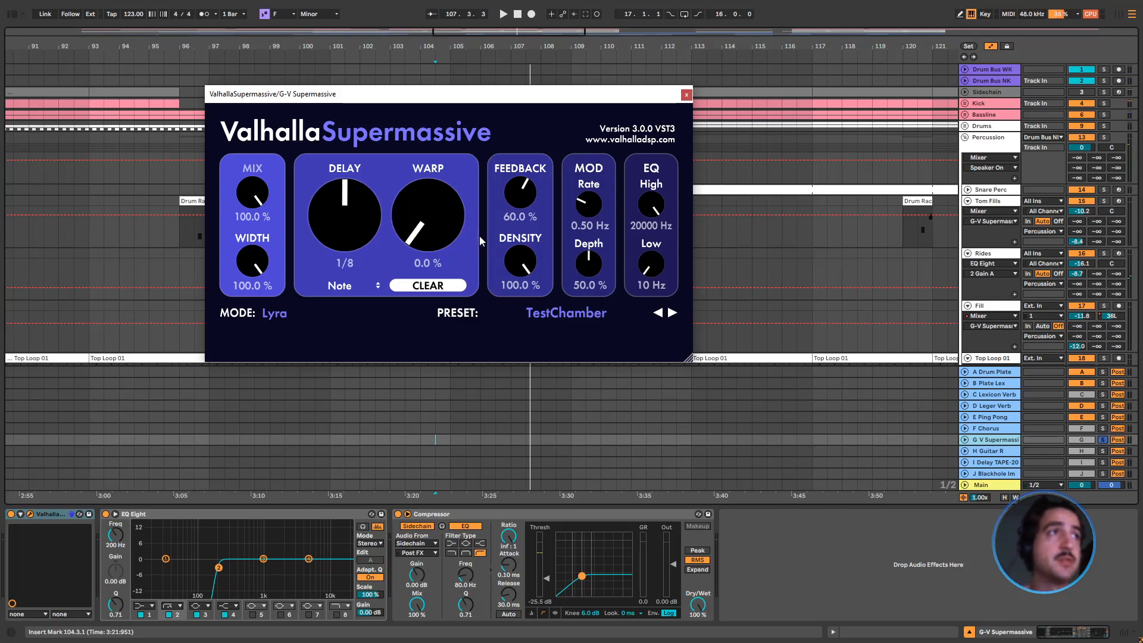
click(687, 95)
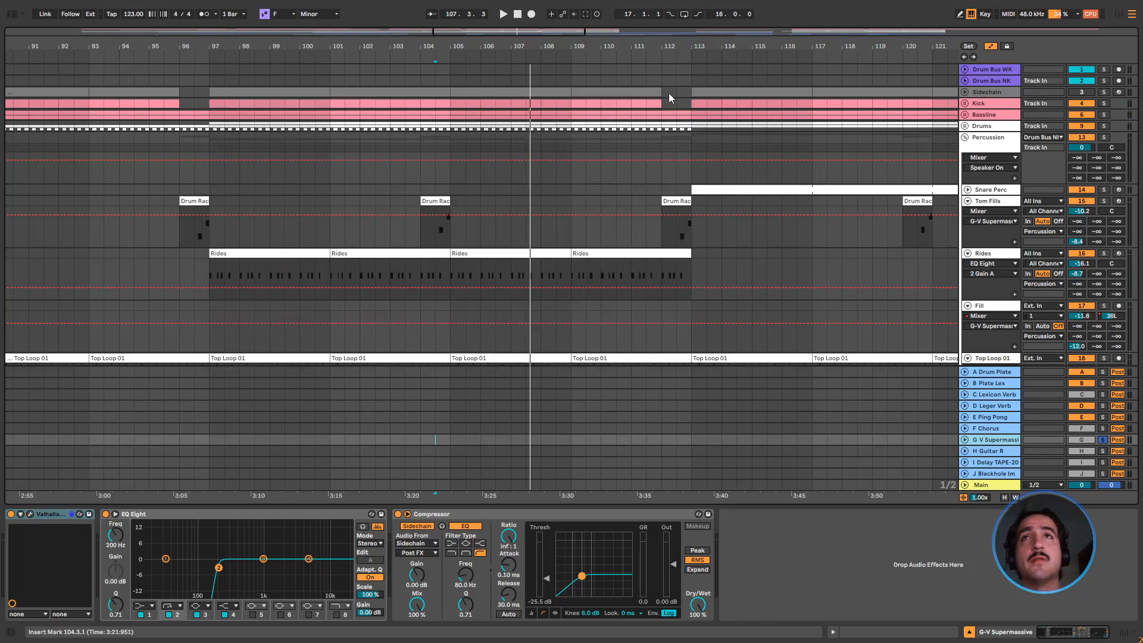
Play the soloed Percussion group from bar 104, fold the group and return to the full arrangement
click(971, 145)
key(space)
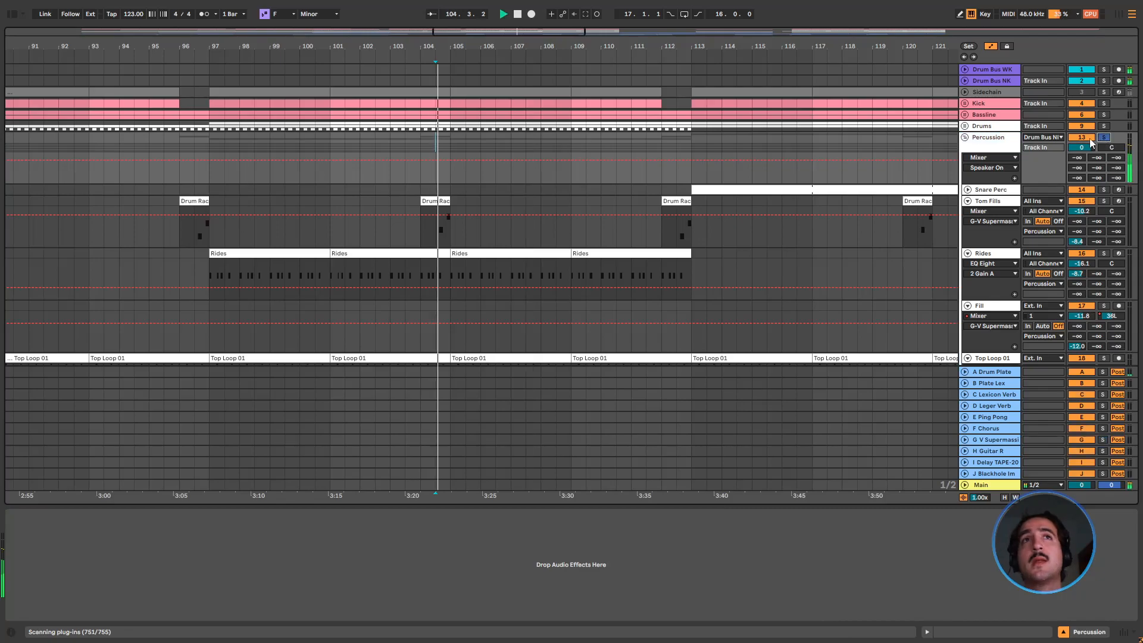
click(965, 138)
key(space)
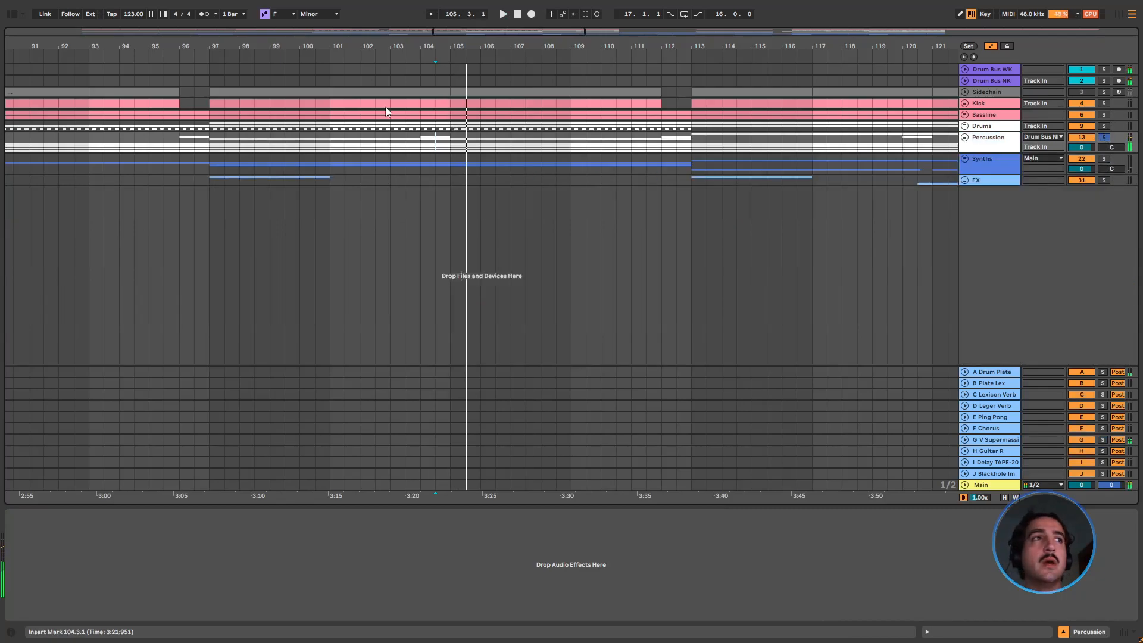
drag(440, 47, 440, 12)
Unfold the Synths group and its Lead Break lane, and solo Lead Break
click(975, 162)
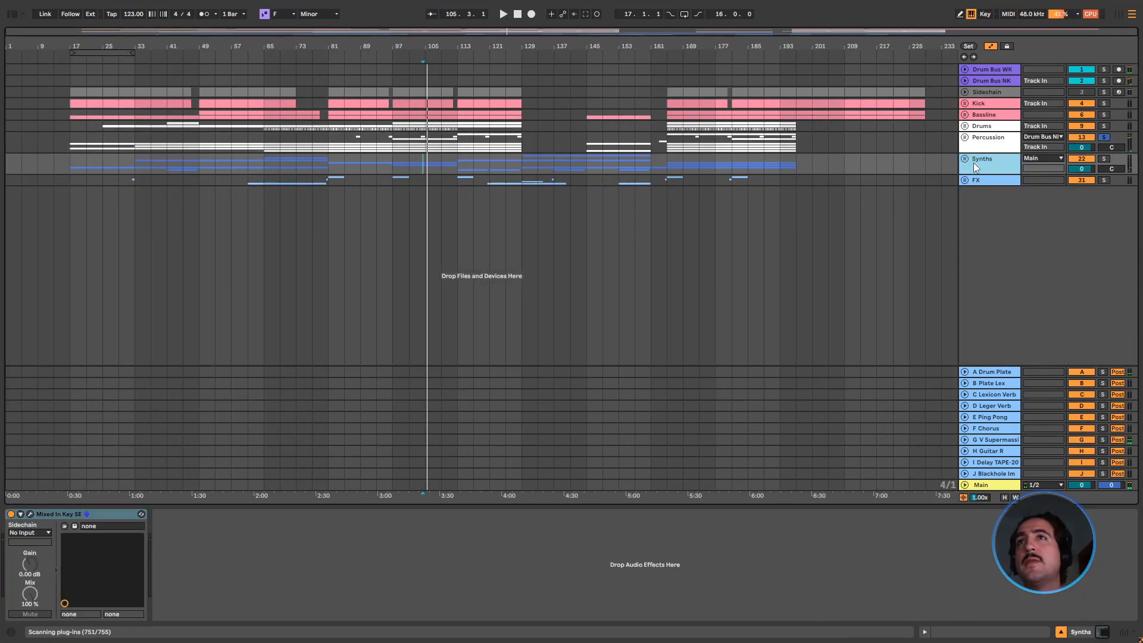
click(966, 159)
click(518, 212)
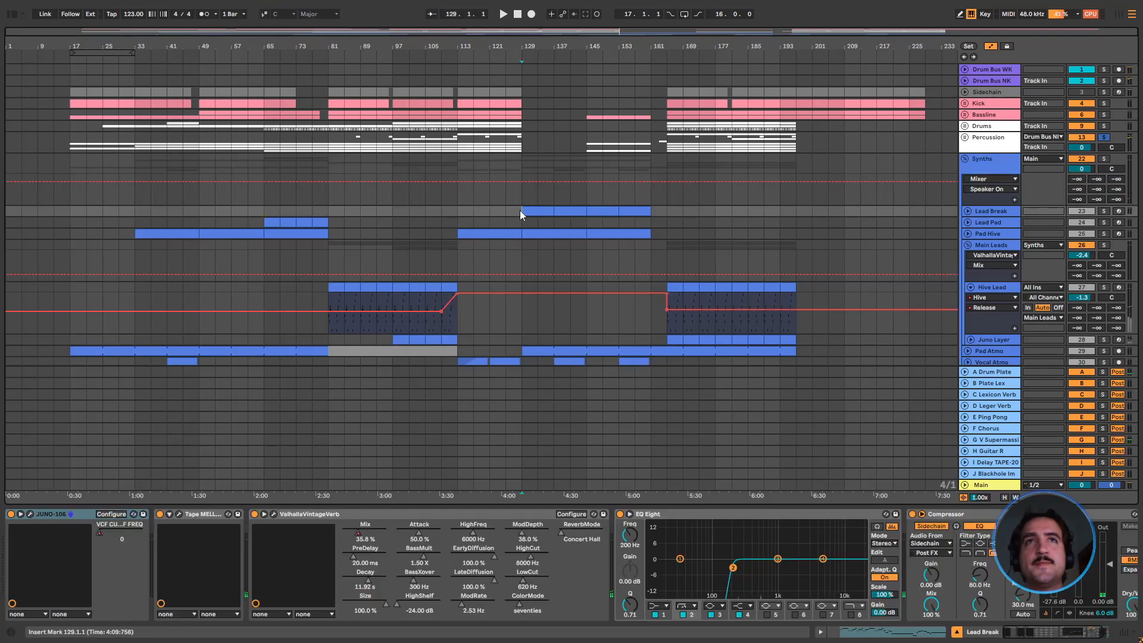
click(969, 211)
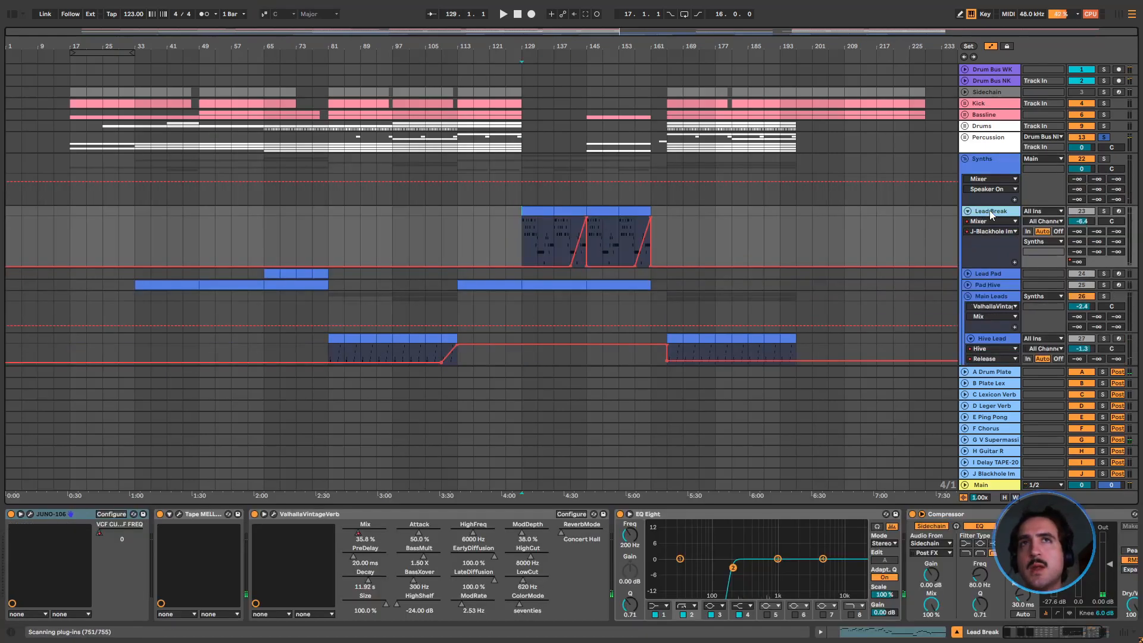
click(1103, 211)
Show the MIDI notes of the Lead Break clip at bar 145 and play it
drag(522, 233, 647, 216)
click(630, 212)
double_click(599, 211)
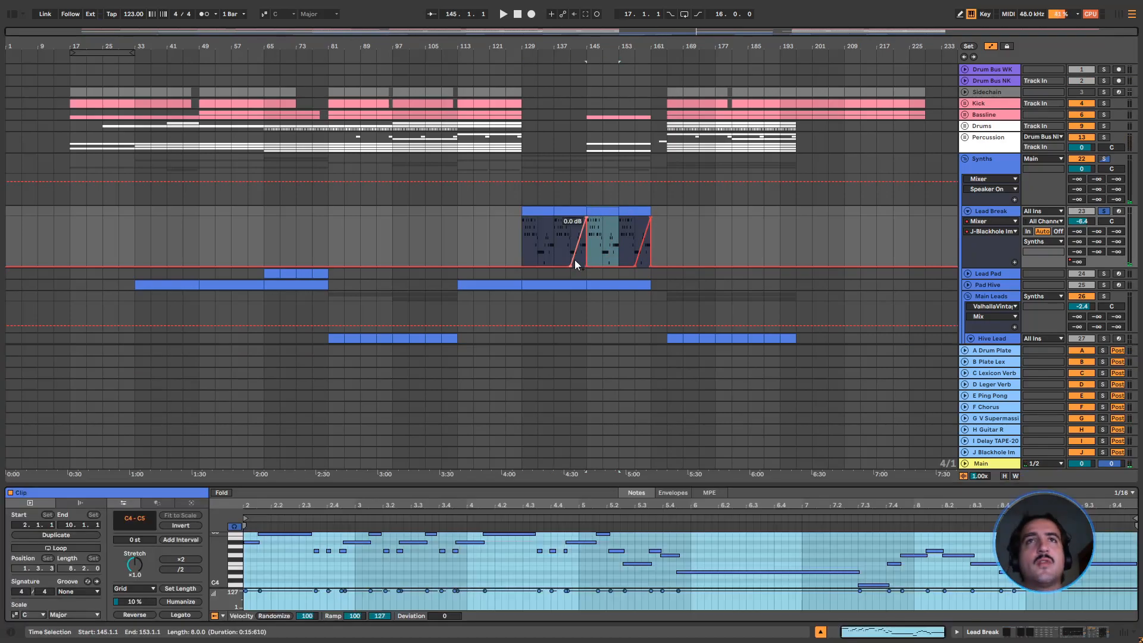
click(522, 462)
click(605, 218)
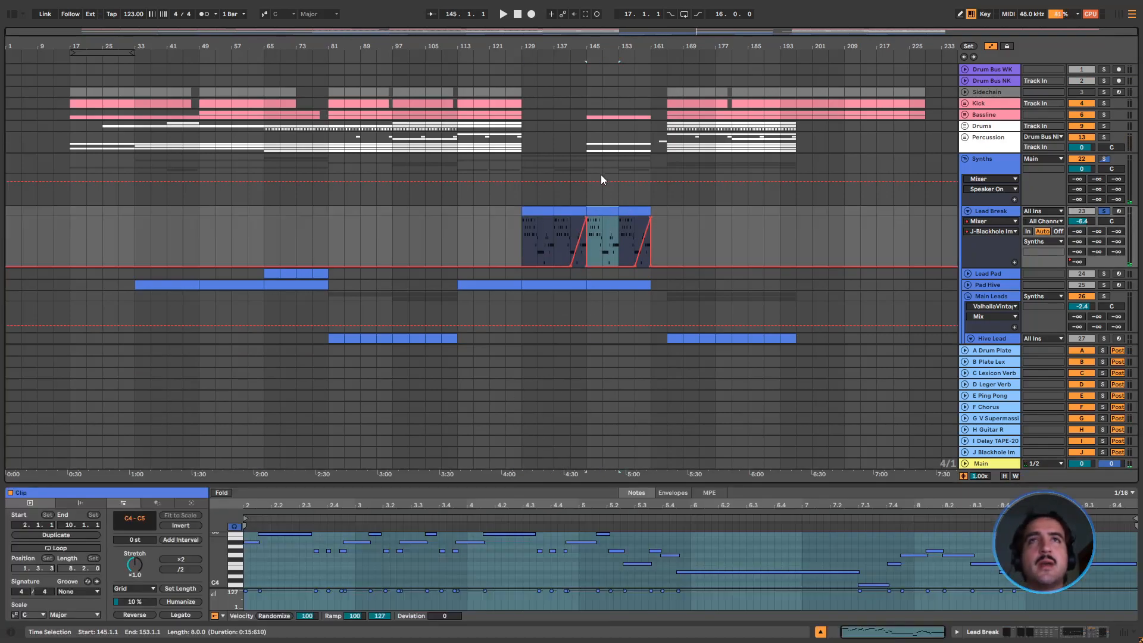
click(603, 197)
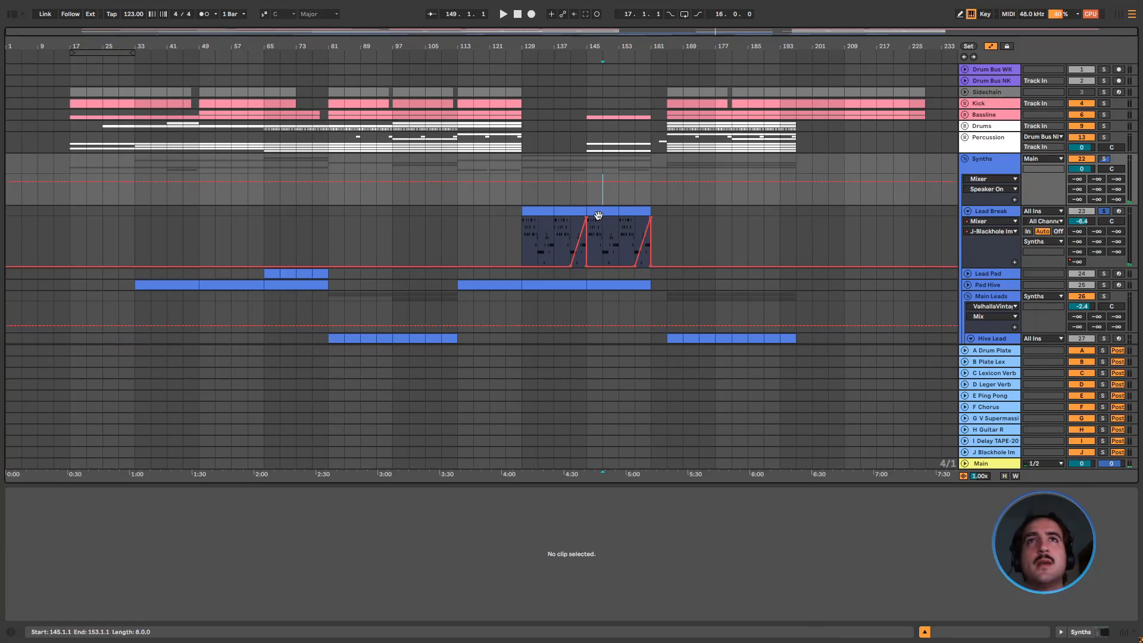
click(599, 215)
key(space)
scroll(524, 358, down, 1)
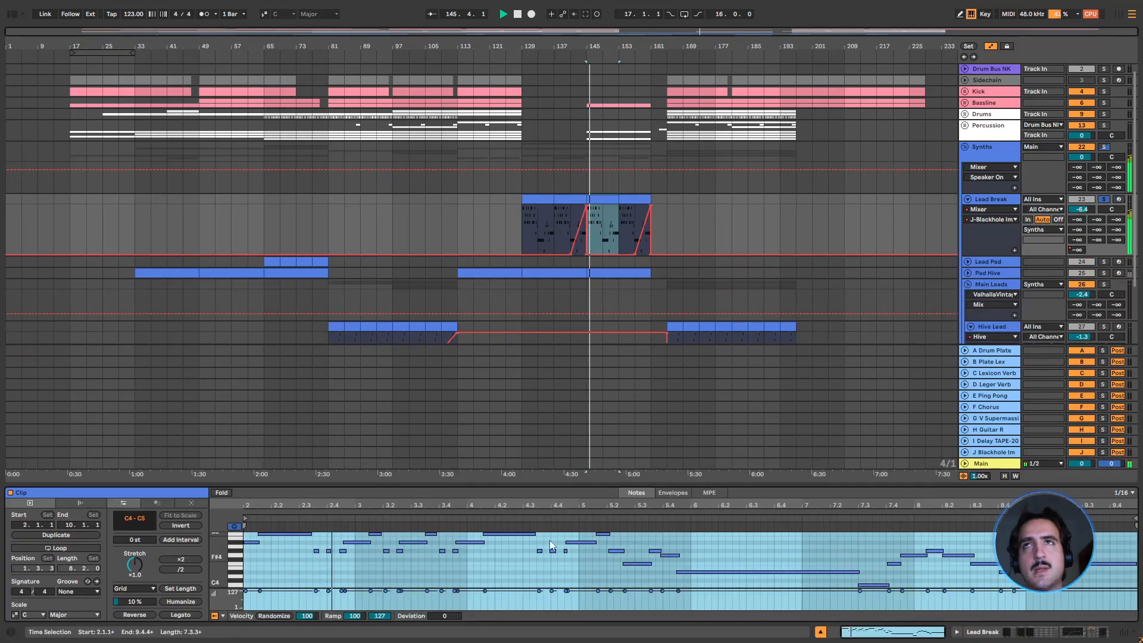
Show Lead Break's devices, inspect the JUNO-106 with its LD Wobble Lead patch, and close the synth
double_click(997, 200)
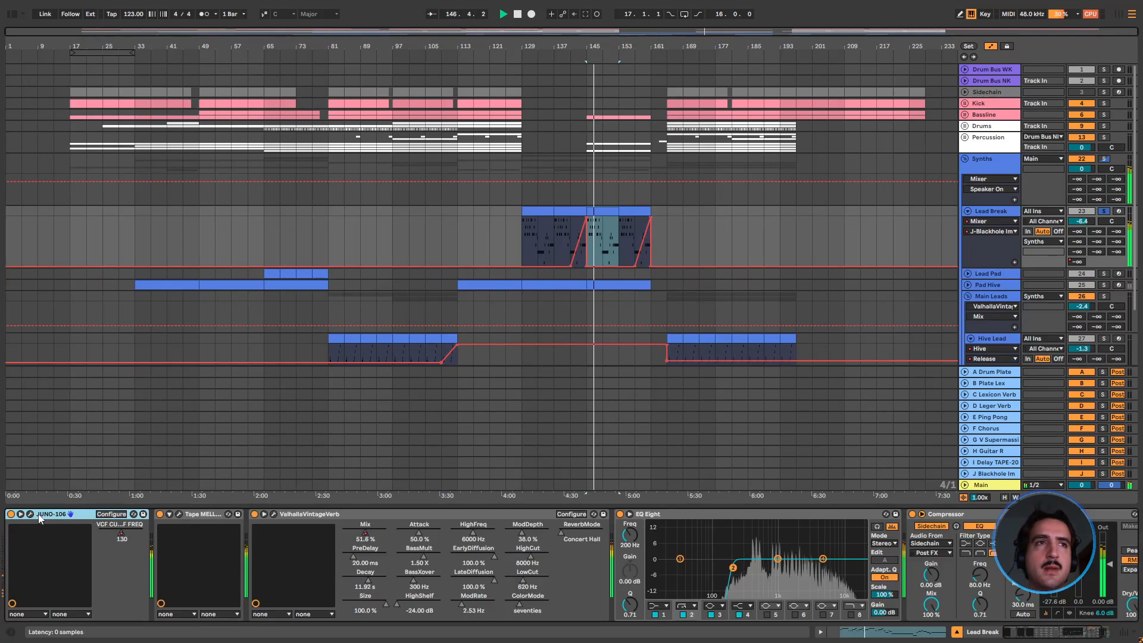
click(30, 513)
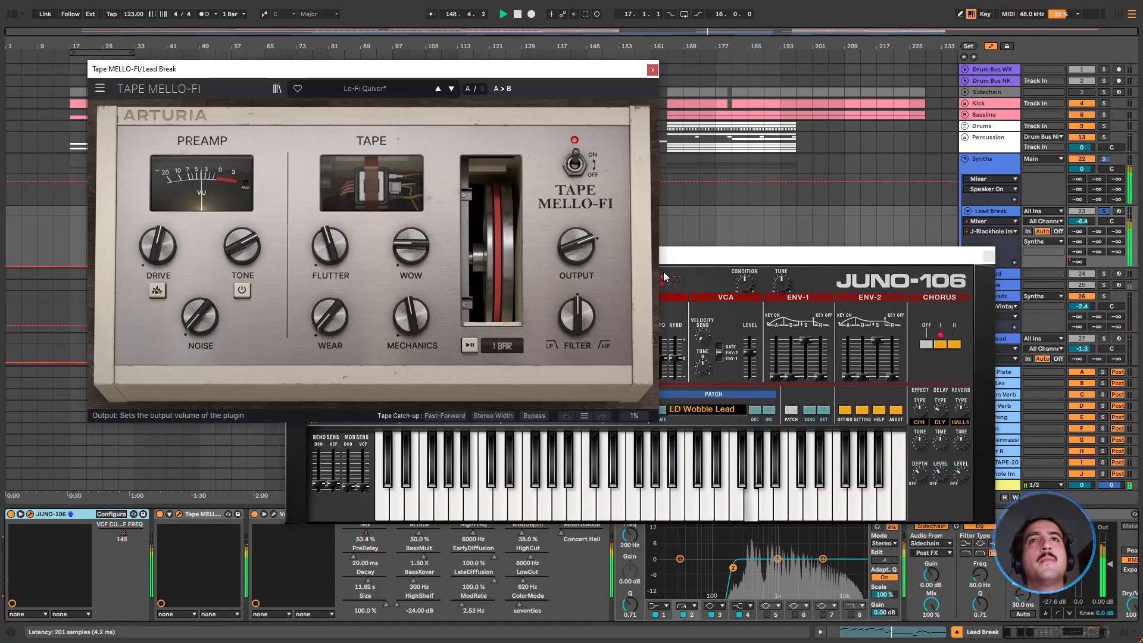
drag(712, 255, 639, 139)
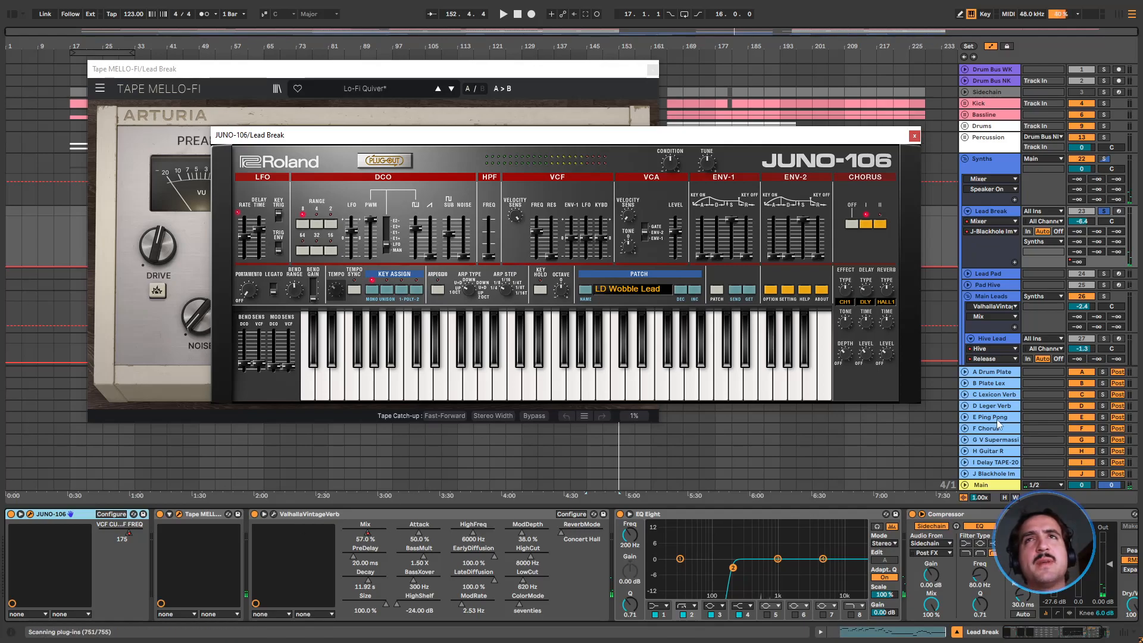
click(915, 136)
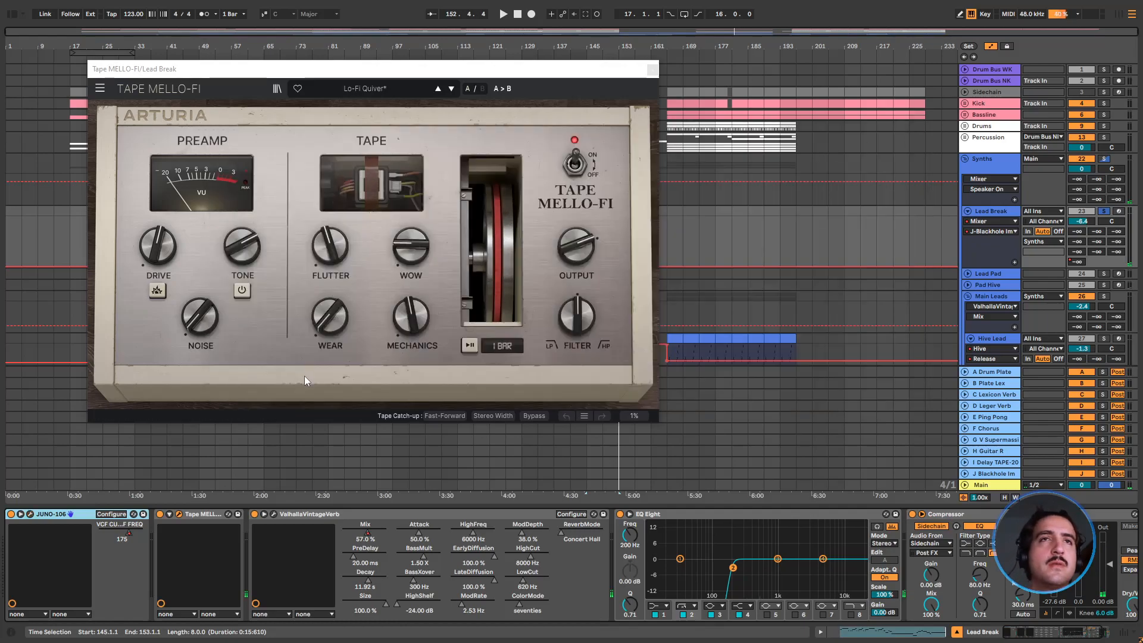
Replay Lead Break from bar 145 and compare the sound with Tape MELLO-FI bypassed and enabled
key(space)
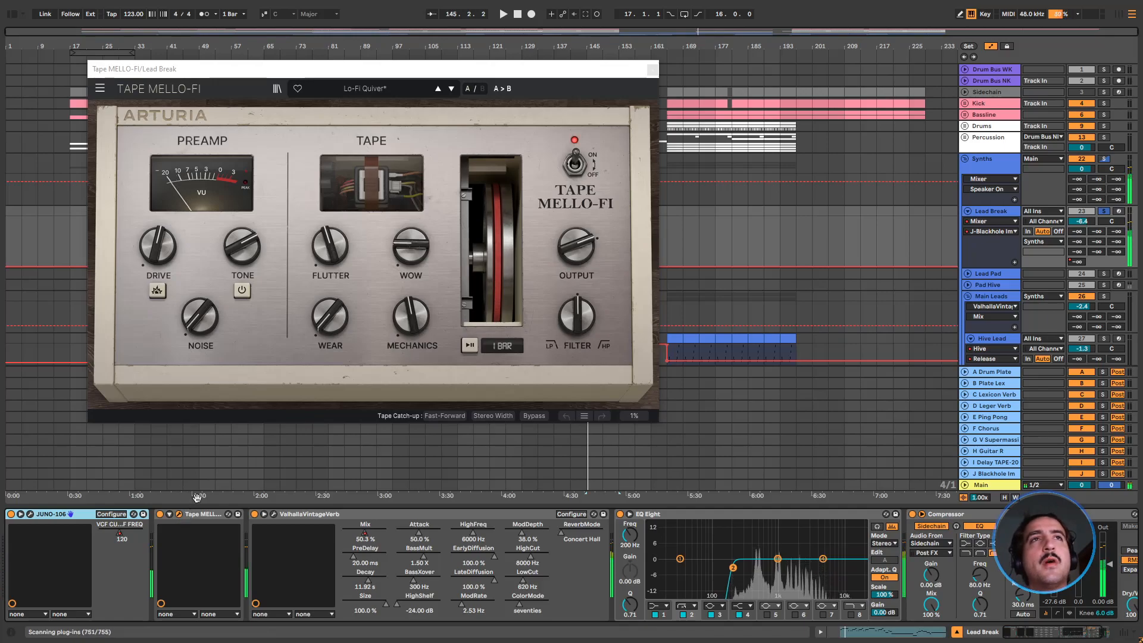
drag(345, 70, 465, 26)
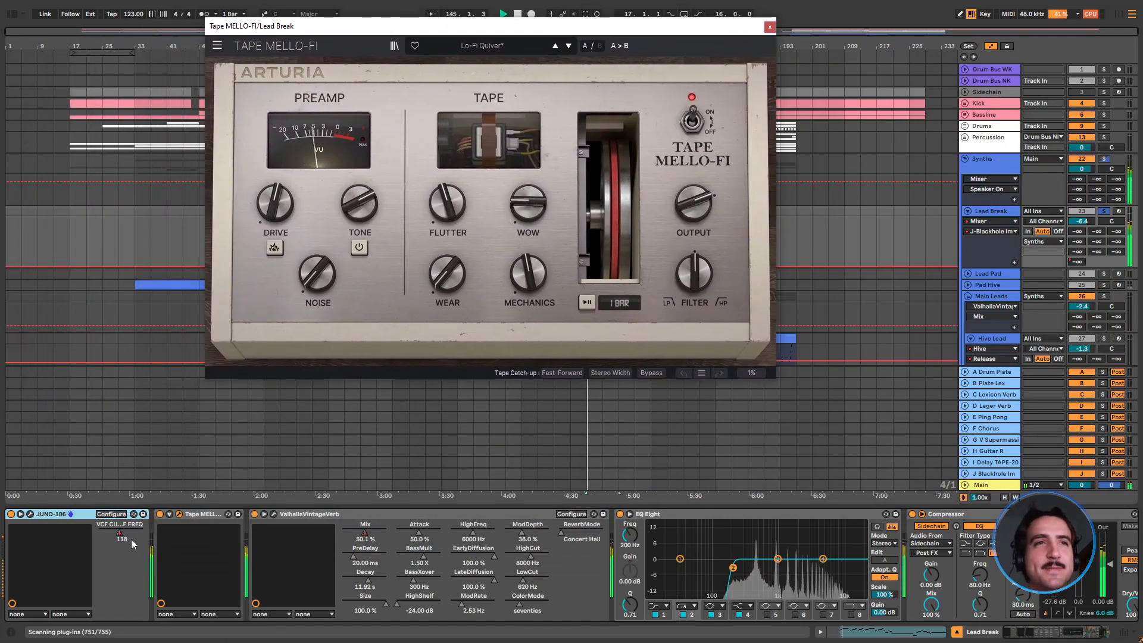
click(159, 514)
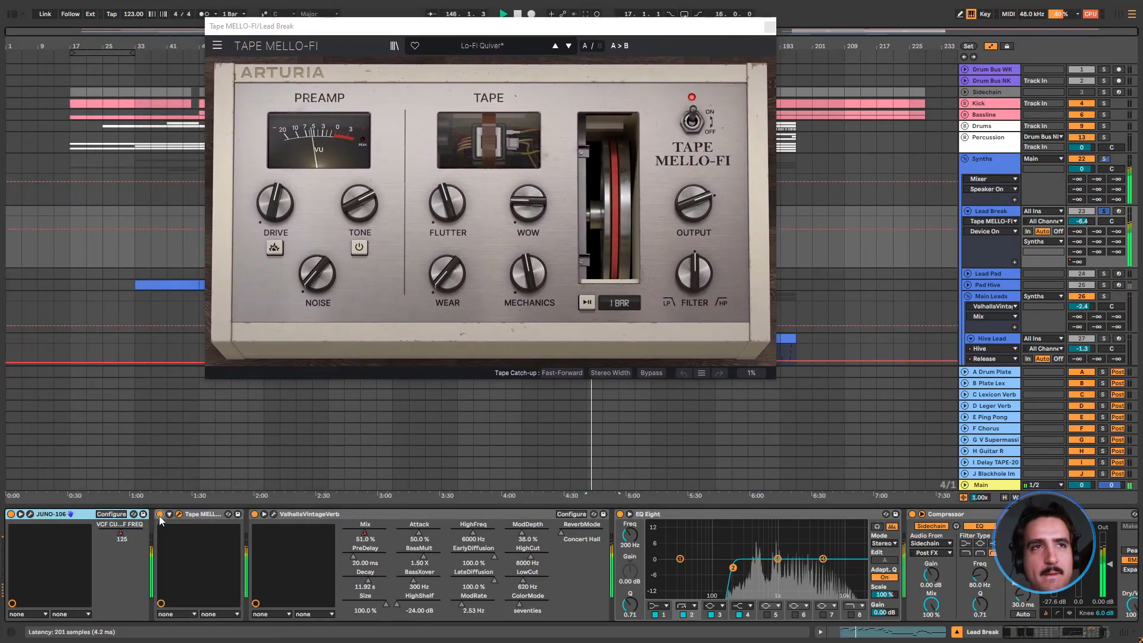
click(159, 516)
key(space)
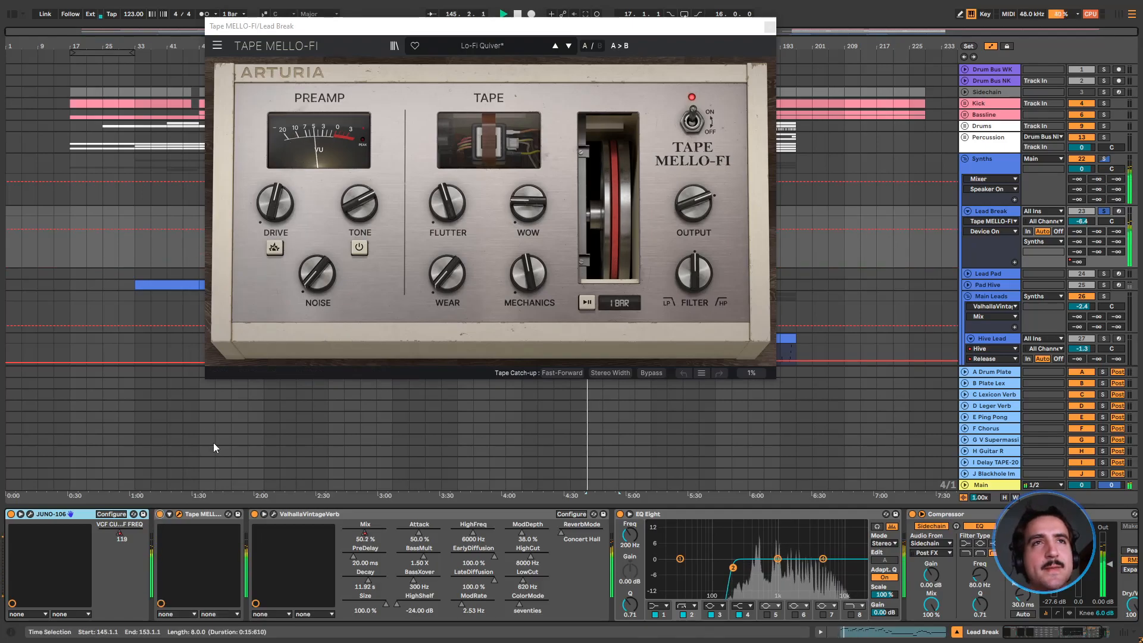
Turn Tape MELLO-FI's Mechanics down and adjust its Wow and Flutter while Lead Break plays from bar 145
mouse_move(547, 211)
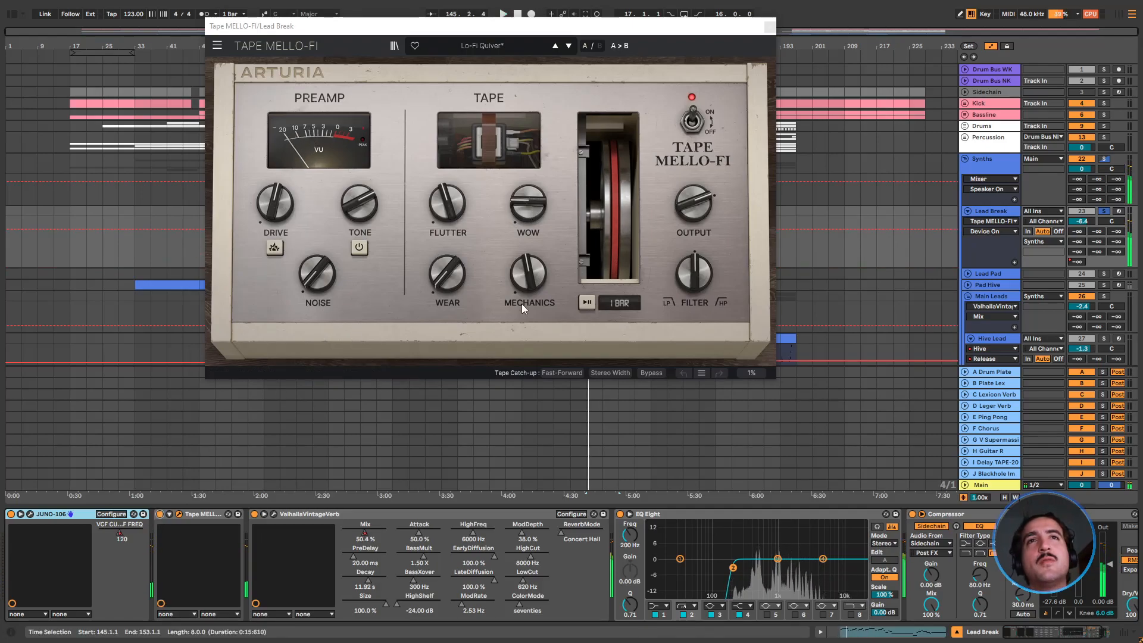
drag(528, 273, 528, 316)
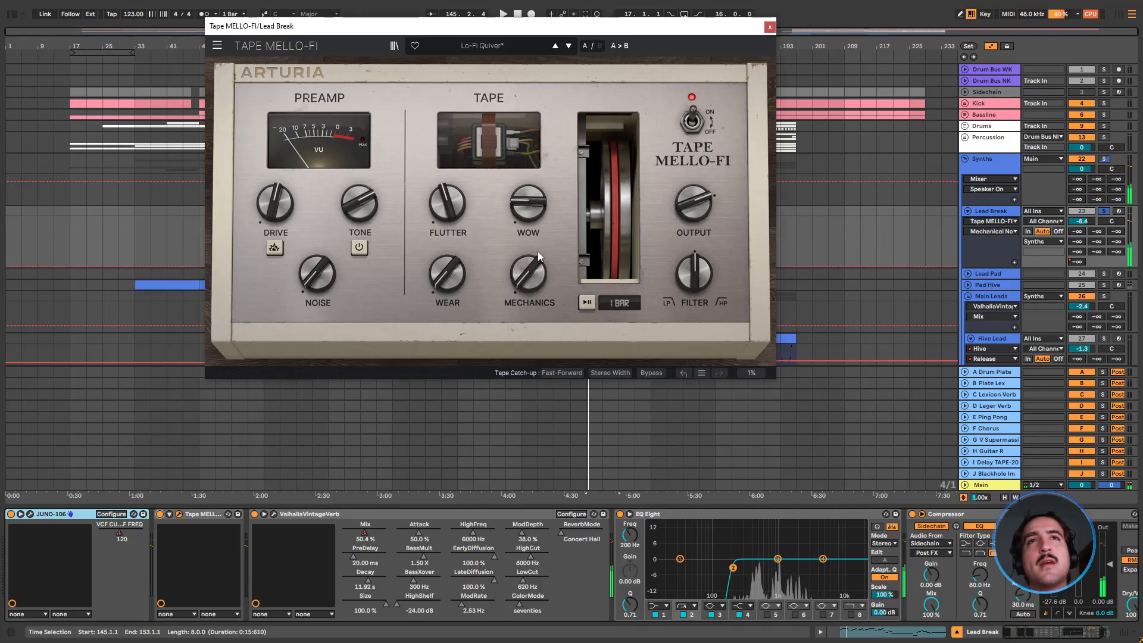
key(space)
mouse_move(528, 202)
mouse_down()
mouse_move(528, 166)
mouse_move(528, 188)
mouse_up()
drag(447, 203, 448, 226)
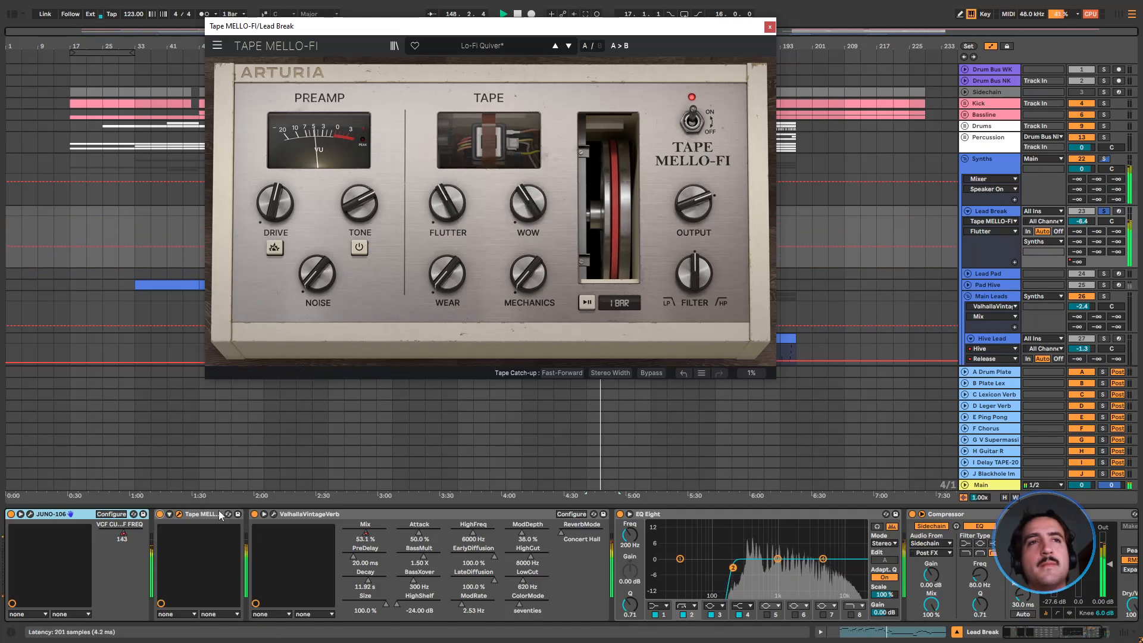
Close Tape MELLO-FI, inspect ValhallaVintageVerb, and collapse the reverb and EQ Eight to reveal Lead Break's Compressor
click(179, 515)
click(273, 515)
click(274, 515)
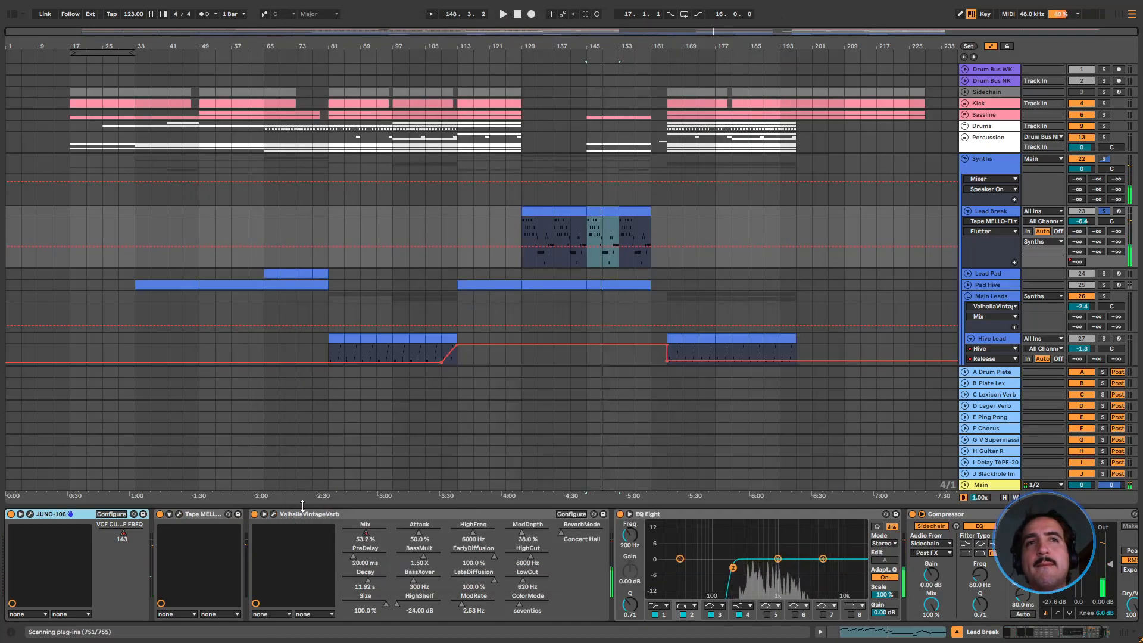
click(274, 515)
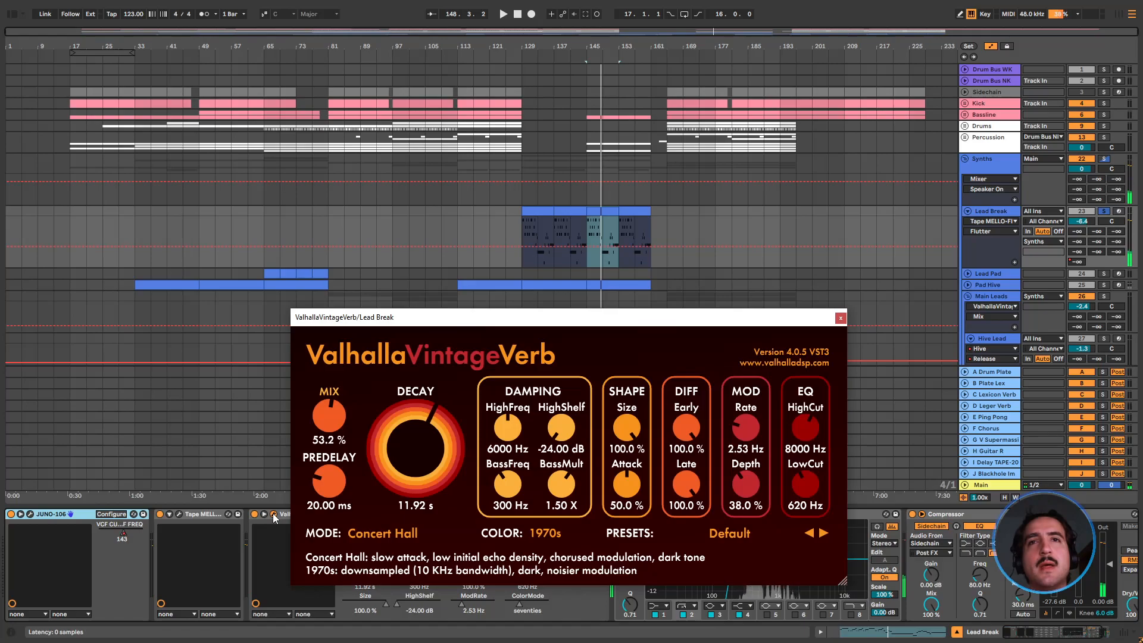
click(273, 515)
double_click(745, 515)
double_click(510, 514)
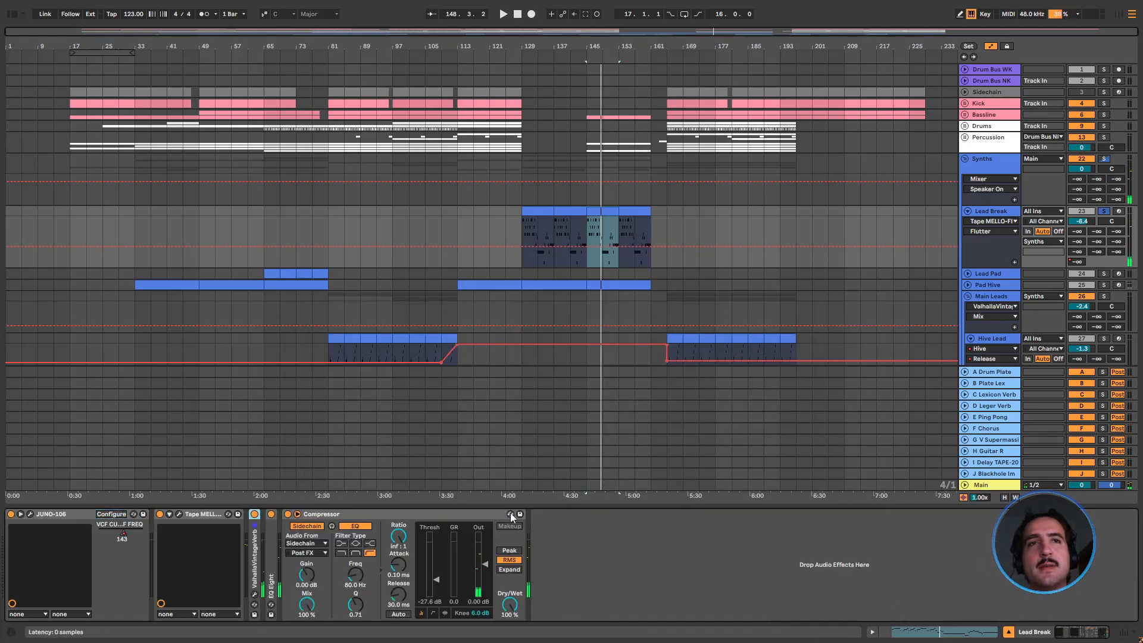
Unfold and solo the Lead Pad track and play it from bar 69
scroll(972, 224, down, 2)
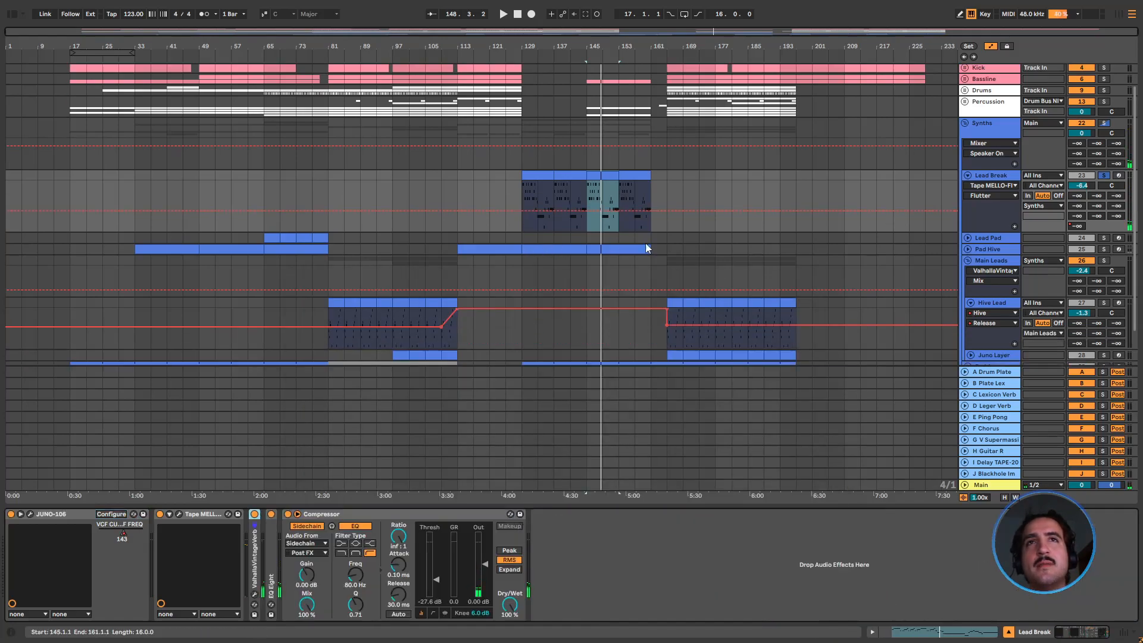
click(968, 238)
click(1105, 238)
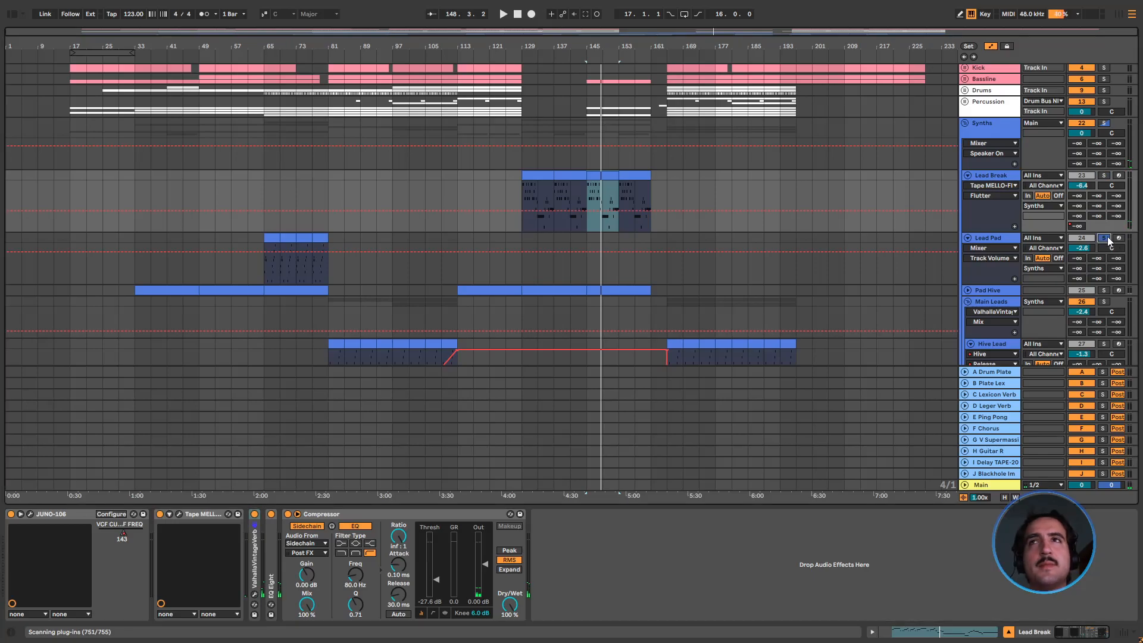
click(280, 266)
key(space)
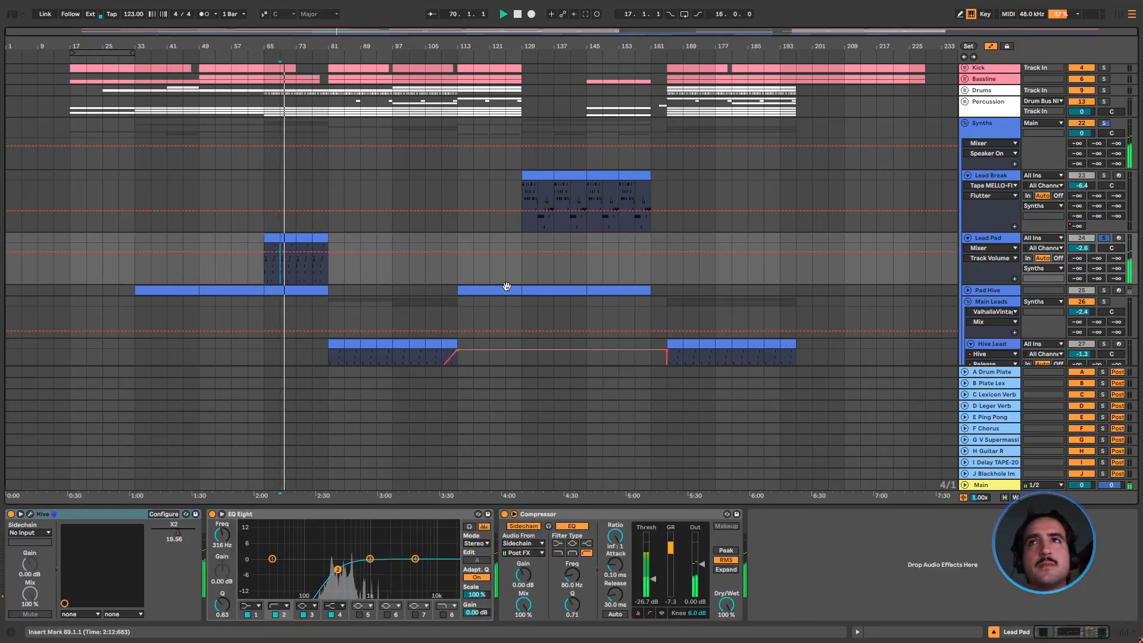
Copy the Lead Pad clips spanning bars 65 to 81 and paste them at bar 181 on the same track
click(275, 238)
shift+click(317, 238)
key(ctrl+c)
click(733, 240)
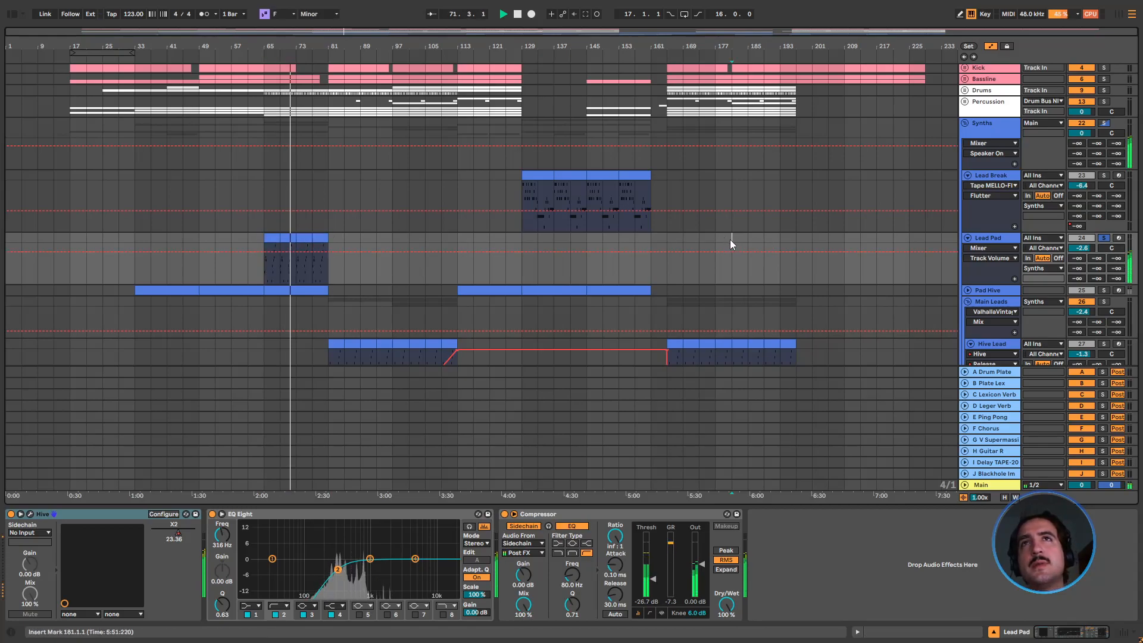
key(ctrl+v)
Look at the preset loaded in Lead Pad's Hive synth and close the plugin
scroll(648, 266, down, 2)
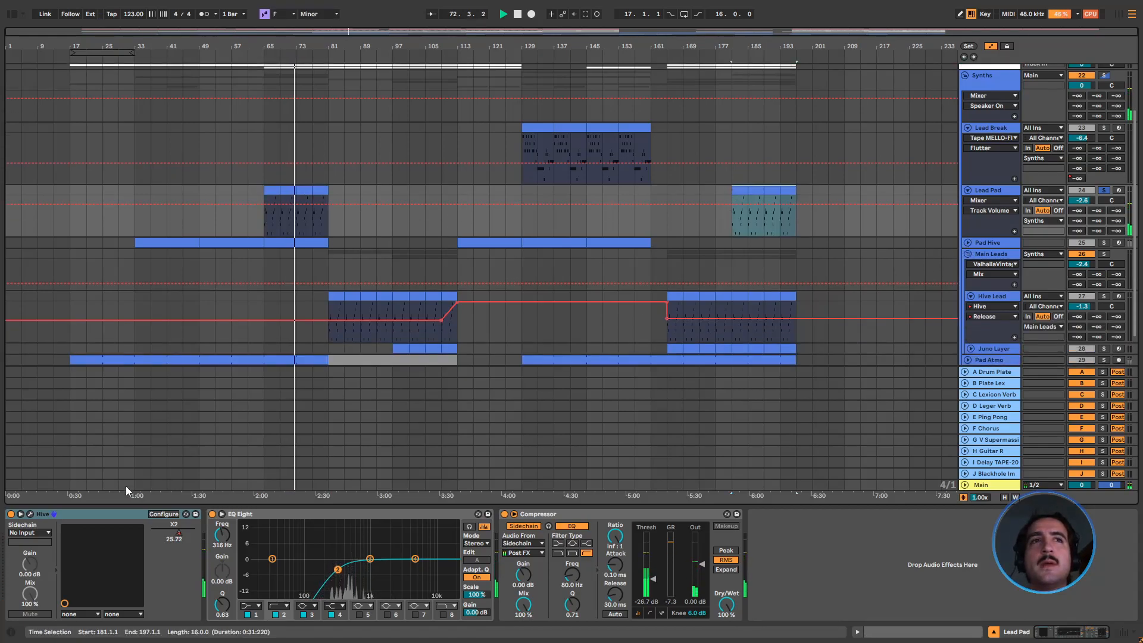
click(33, 517)
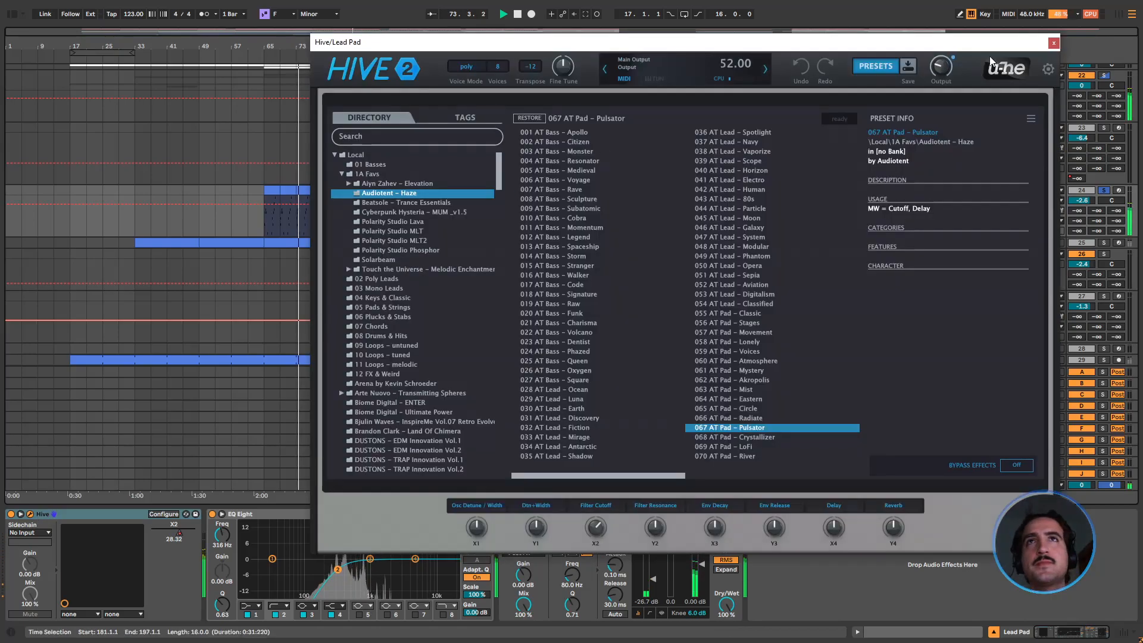
click(1057, 46)
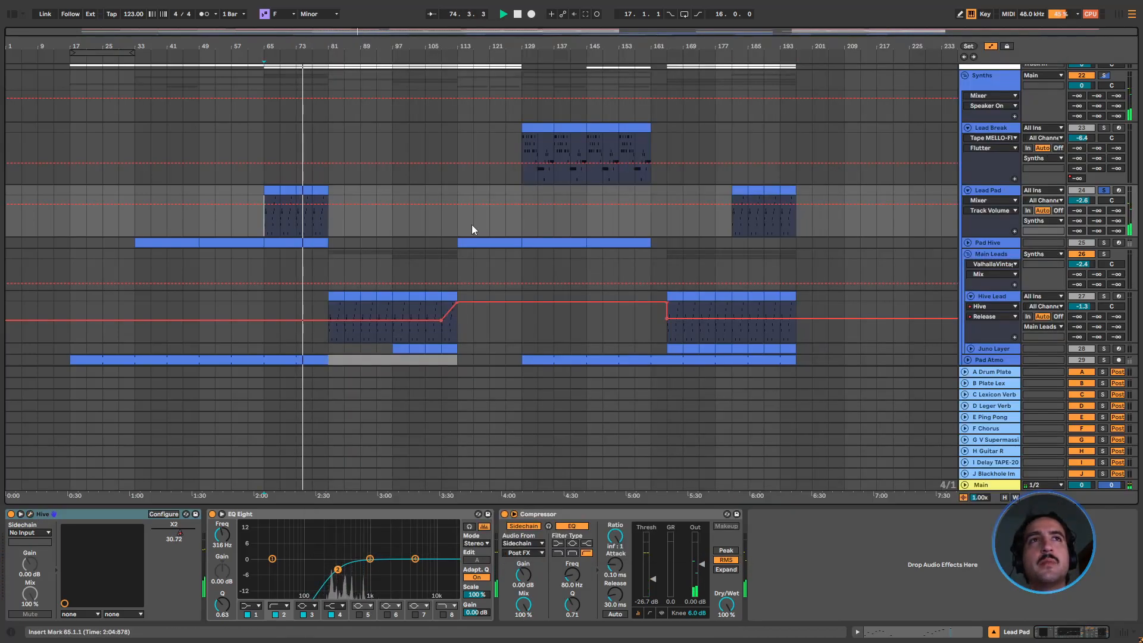
Unfold the Pad Hive track, reduce its lane height slightly, and solo it during playback
scroll(390, 225, down, 1)
click(968, 219)
click(975, 220)
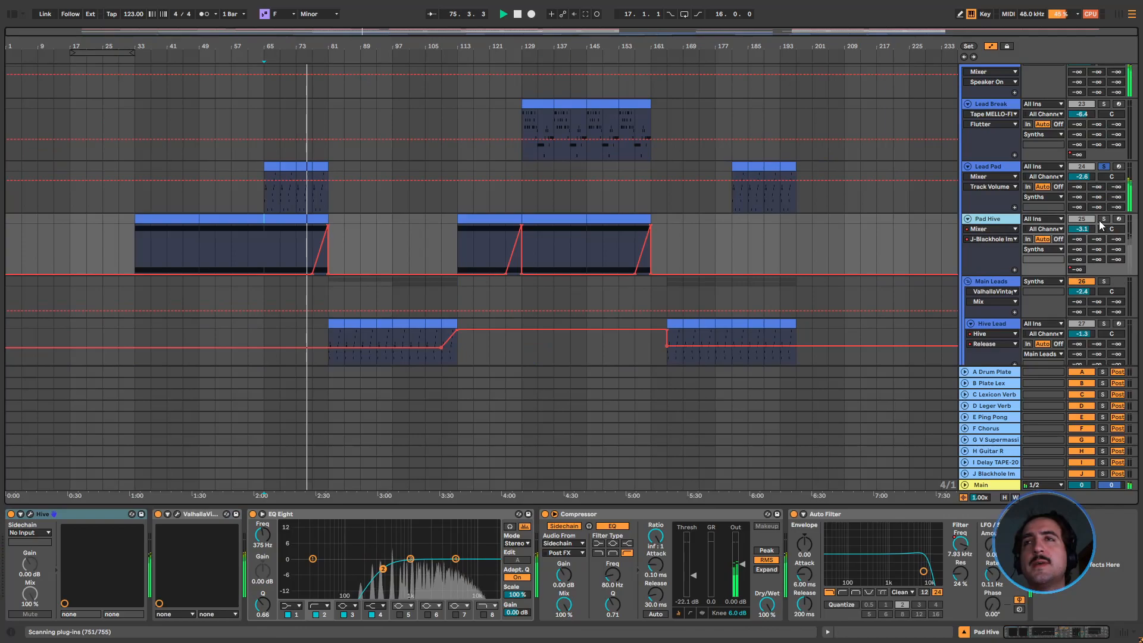
drag(1009, 275, 1009, 266)
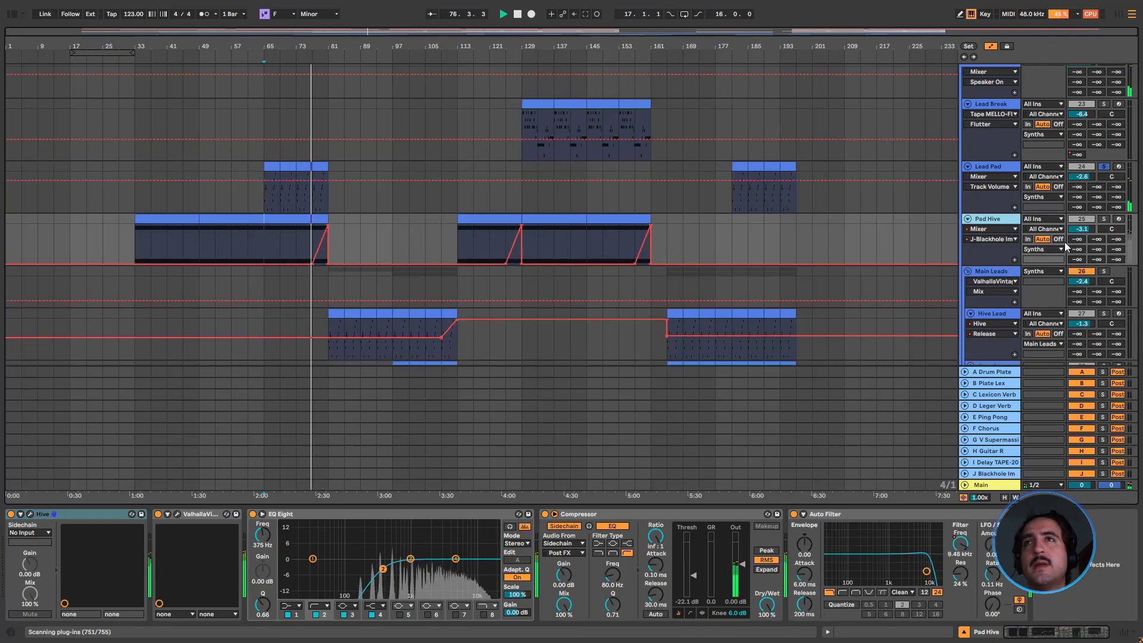
click(1104, 219)
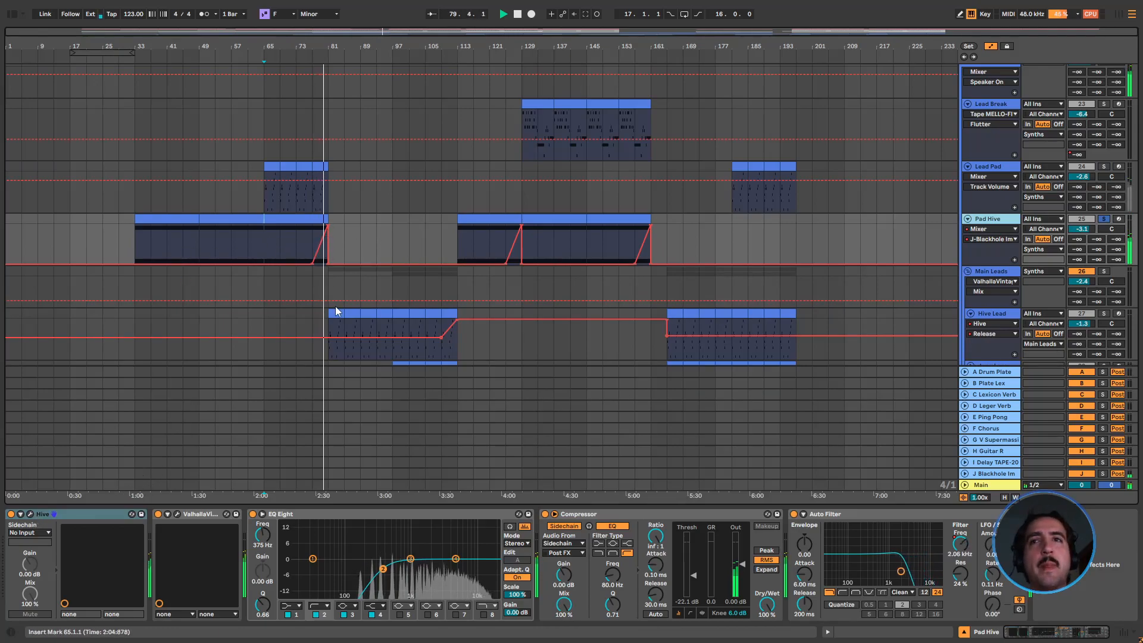
Inspect Pad Hive's ValhallaVintageVerb settings and Hive synth preset, closing both plugins
click(177, 514)
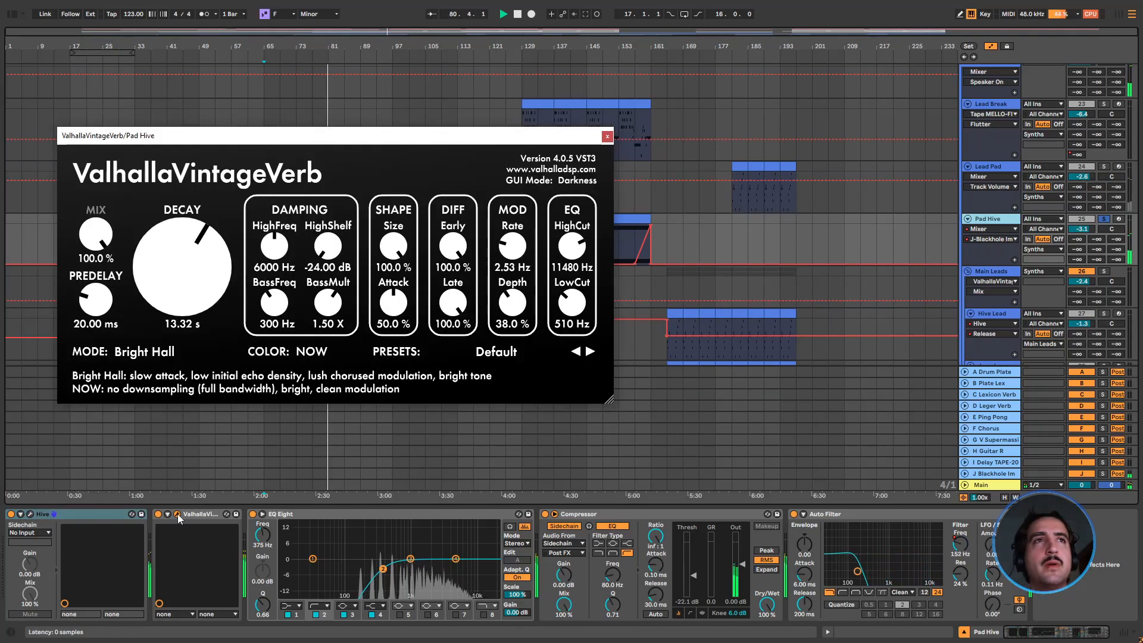
click(178, 513)
click(178, 515)
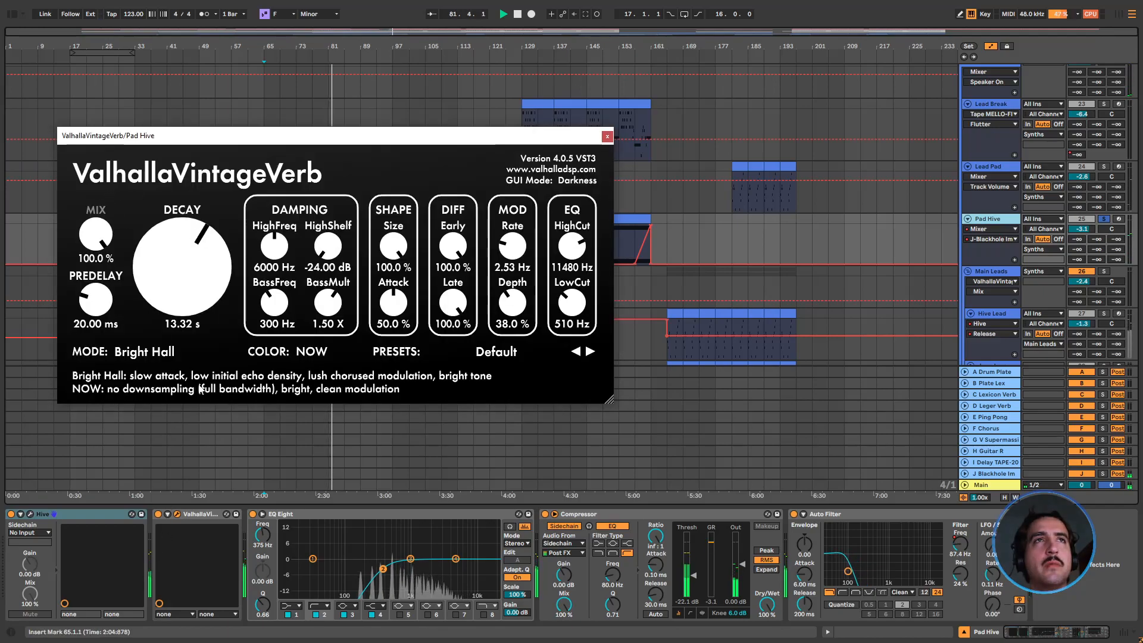
click(29, 515)
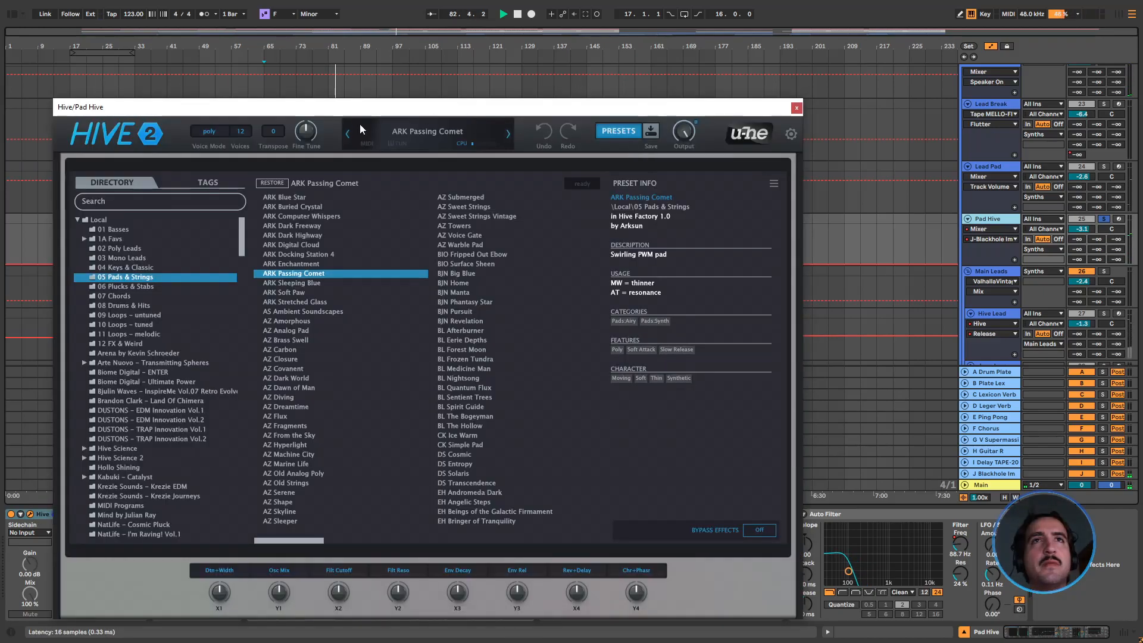
click(796, 108)
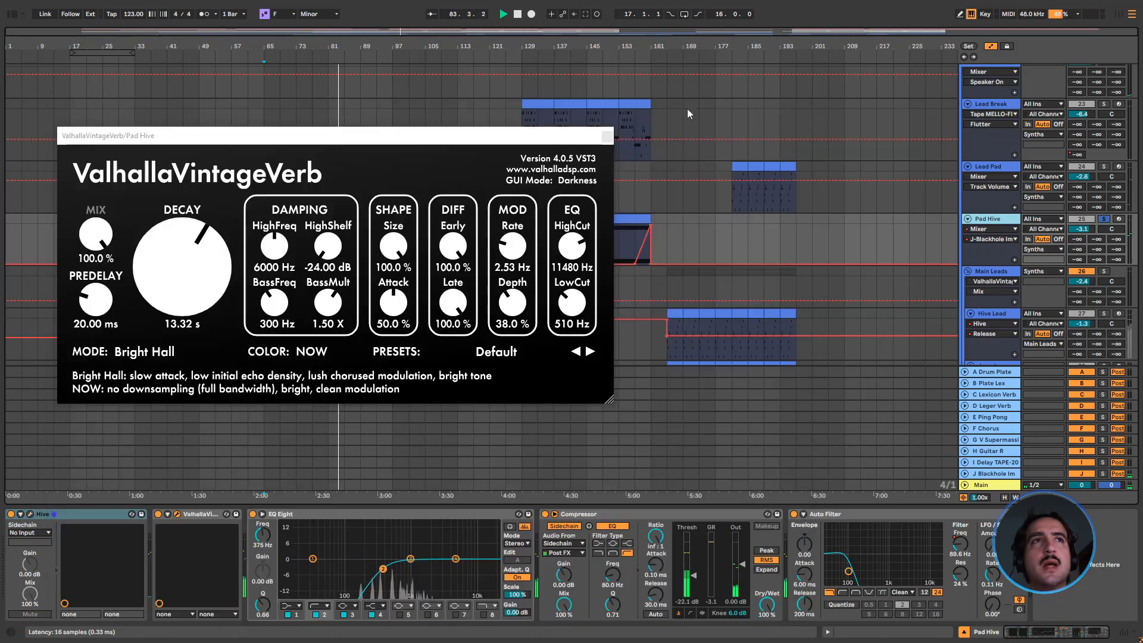
click(611, 138)
Stop playback and solo the Main Leads group
scroll(342, 246, up, 2)
scroll(343, 246, down, 2)
scroll(393, 206, down, 1)
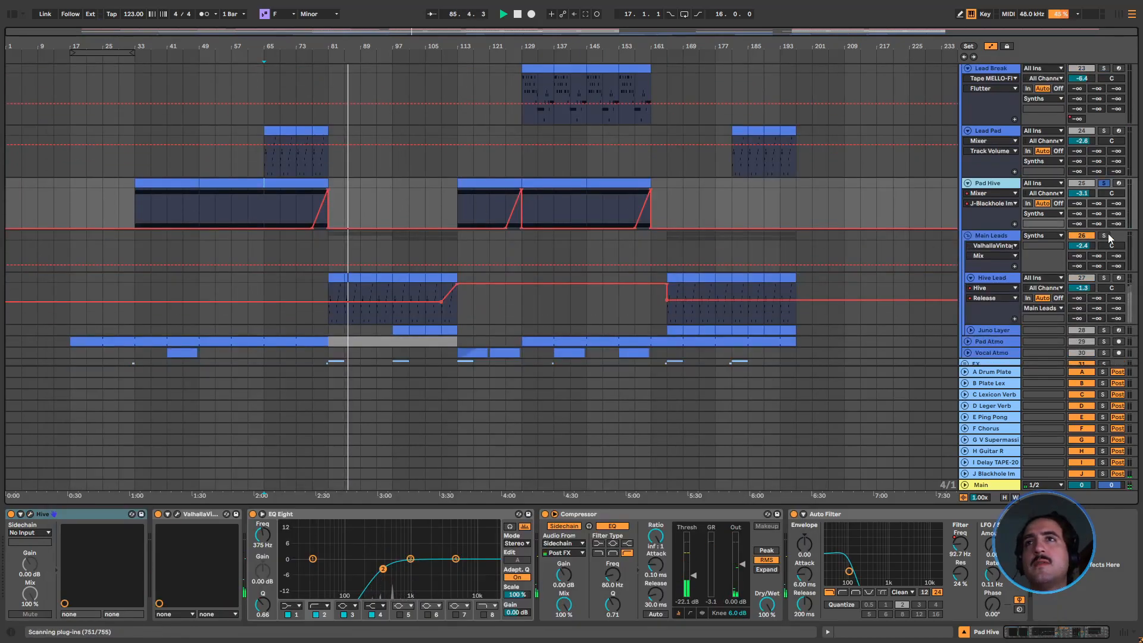
key(space)
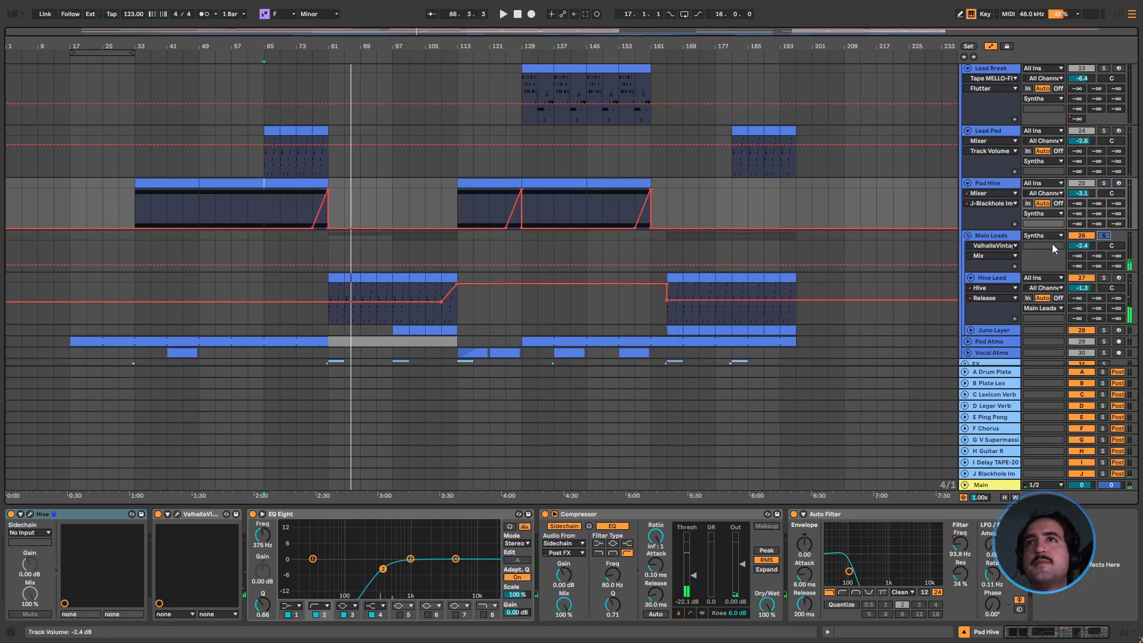
click(1104, 235)
Open the Pad Hive clip at bar 65 in an enlarged note editor showing only the keys of its scale
scroll(305, 251, down, 1)
scroll(312, 238, up, 1)
double_click(295, 203)
drag(305, 485, 309, 231)
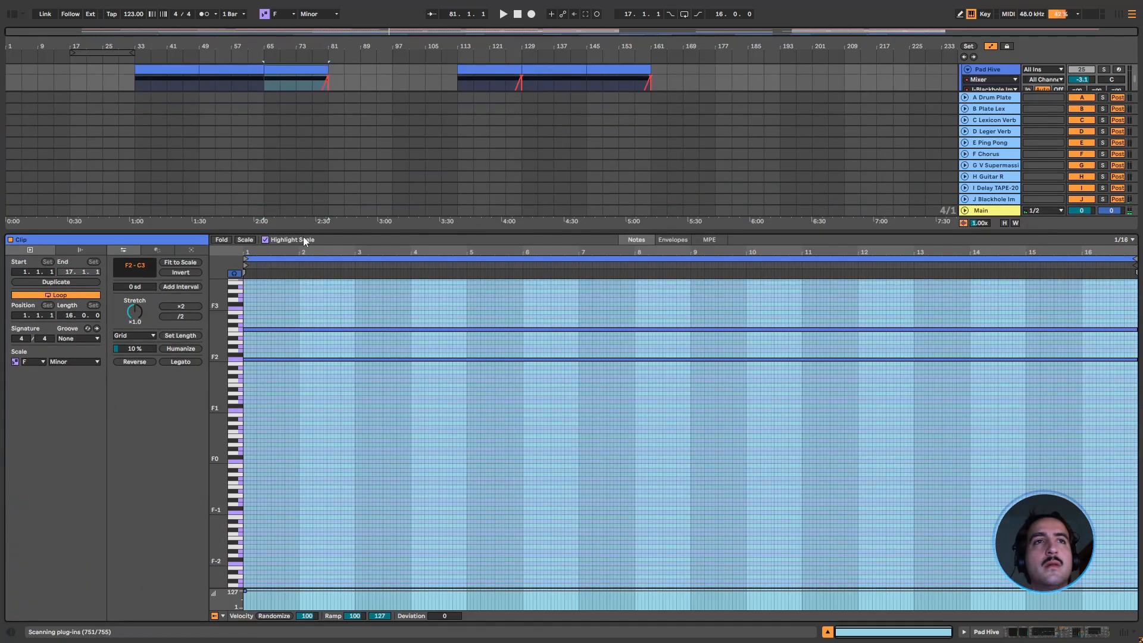
click(243, 239)
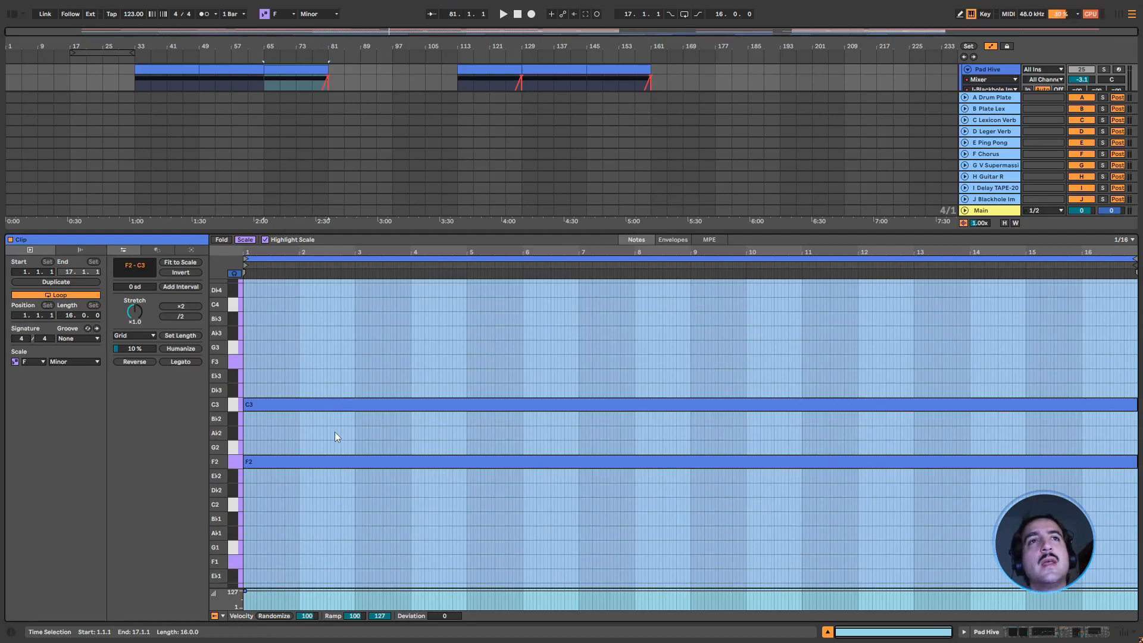
Solo Pad Hive, play its clip briefly from bar 65, and stop playback
click(1105, 69)
key(space)
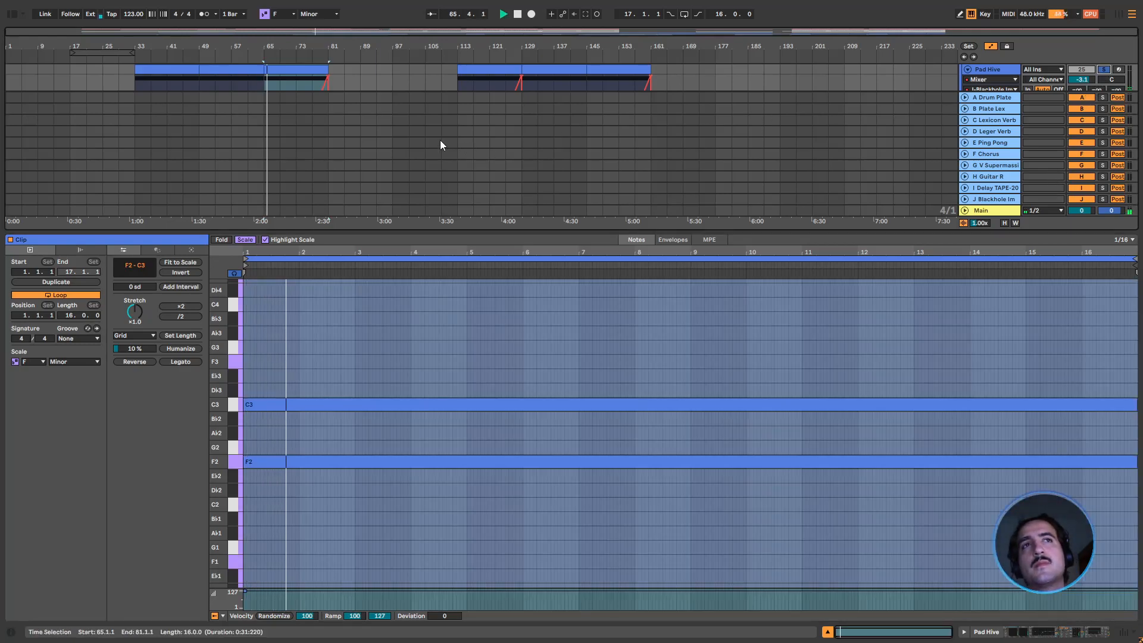
key(space)
Try an added A♭2 note between F2 and C3 in the Pad Hive clip, and delete it
drag(303, 461, 302, 433)
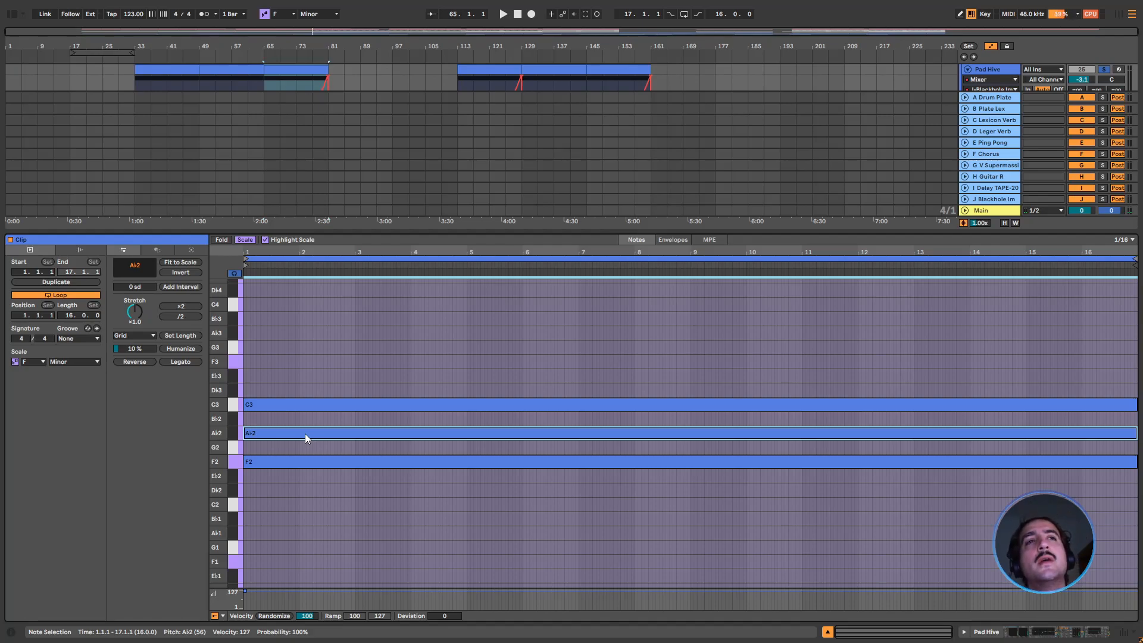
key(Delete)
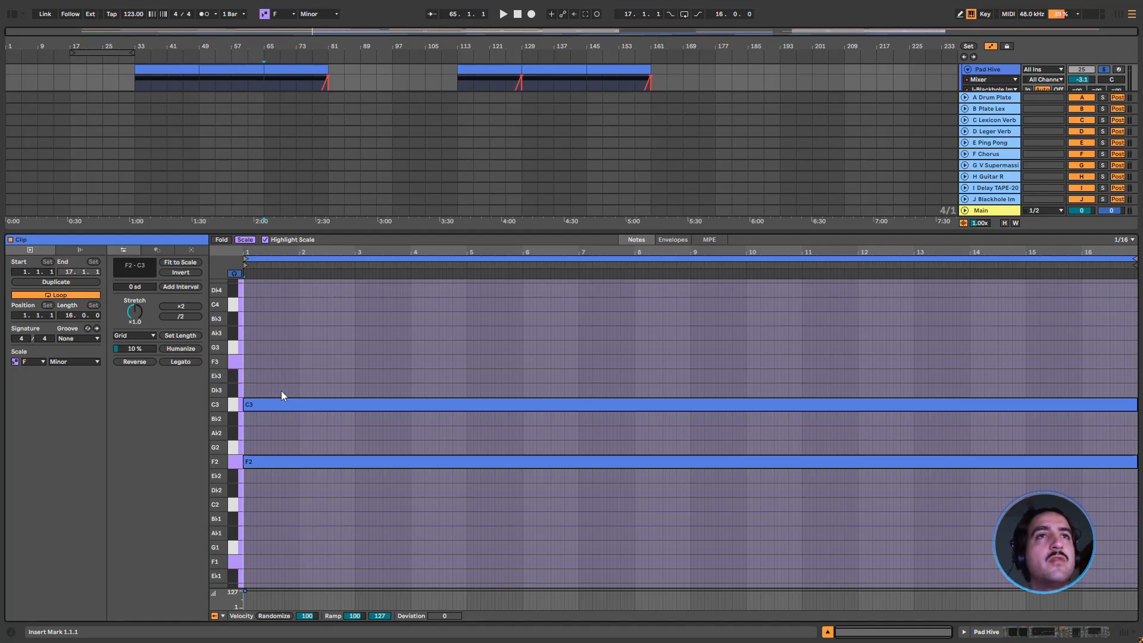
Hide the note editor and place the insert marker at bar 65 on the Pad Hive track
key(ctrl+alt+l)
drag(138, 282, 340, 269)
click(329, 269)
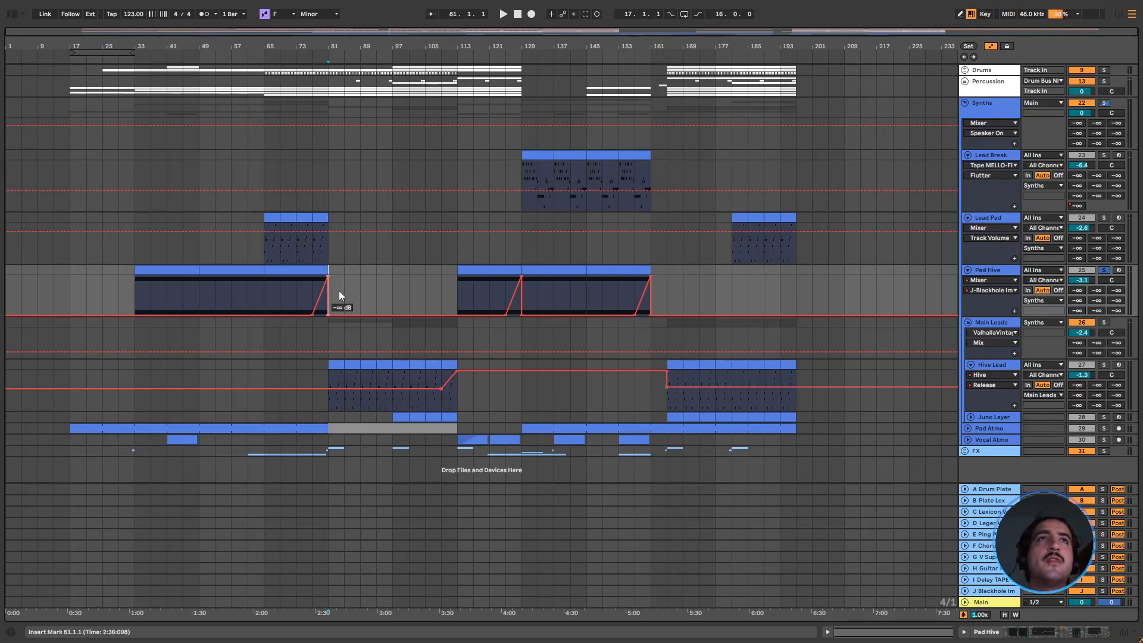
scroll(334, 288, up, 2)
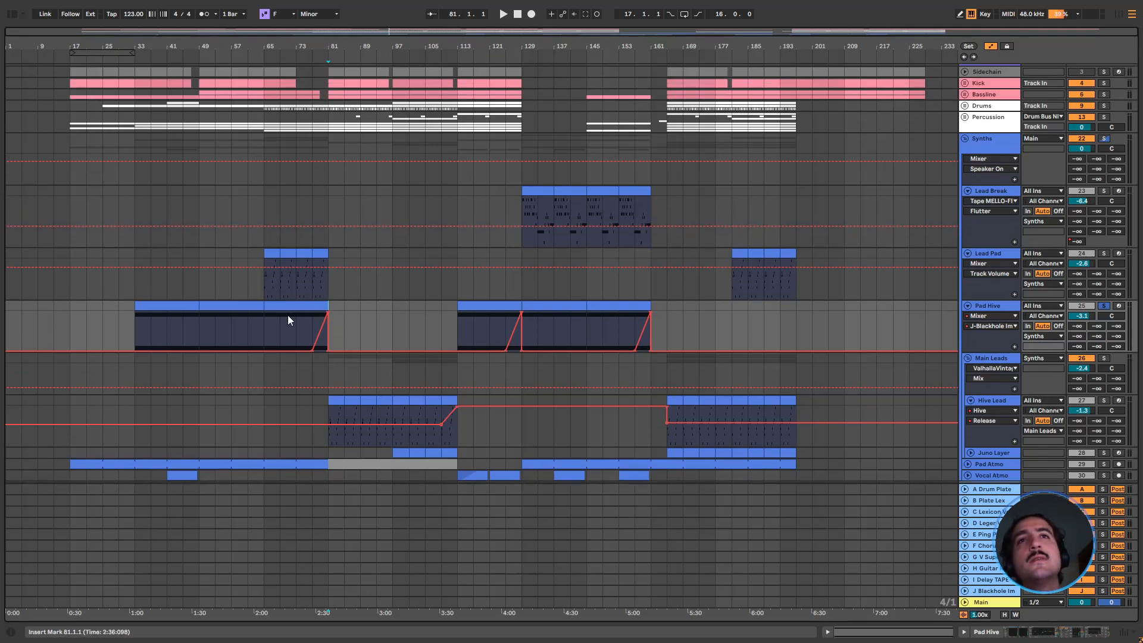
click(269, 316)
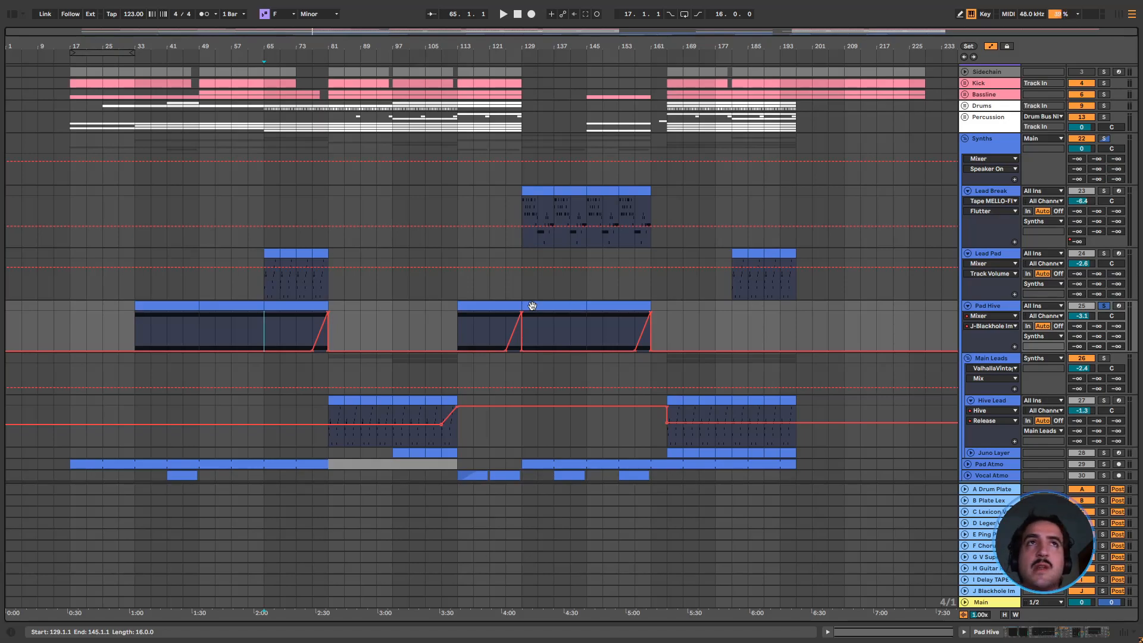
Unfold the Bassline group with its 7 Hive and MonoPoly tracks, compare their notes with Pad Hive, and fold them again
click(966, 94)
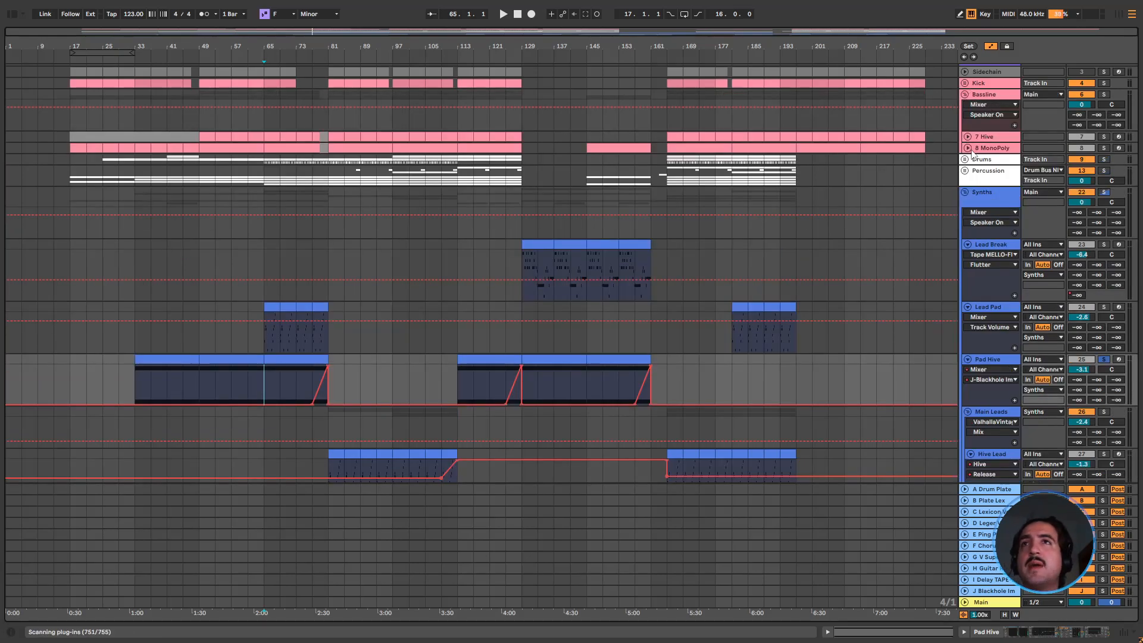
click(966, 137)
scroll(313, 423, down, 3)
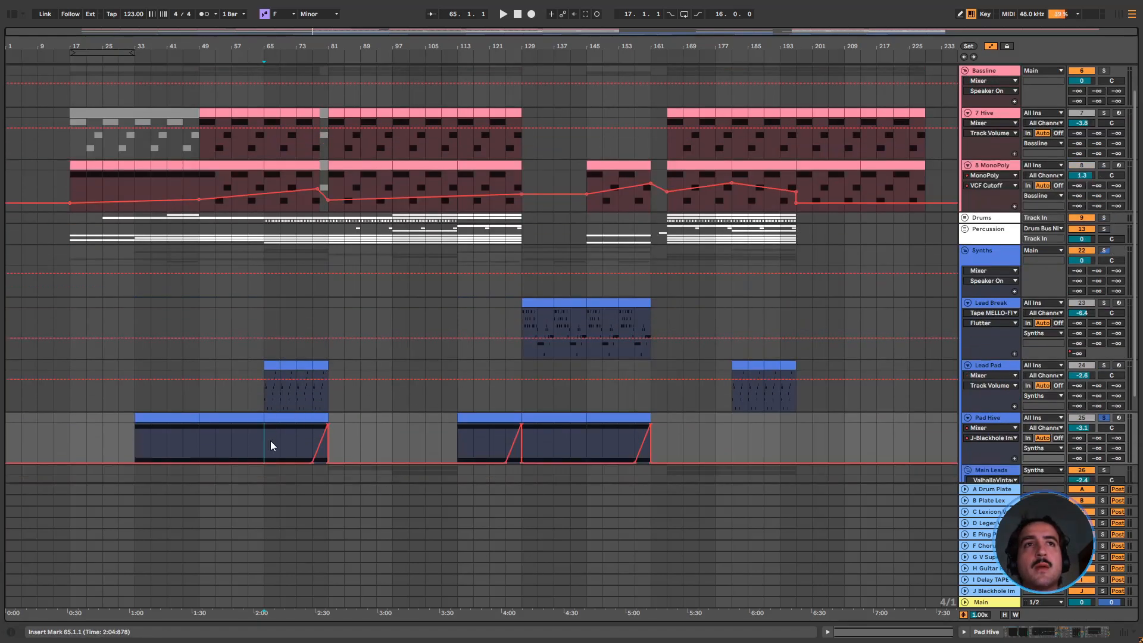
scroll(923, 273, up, 3)
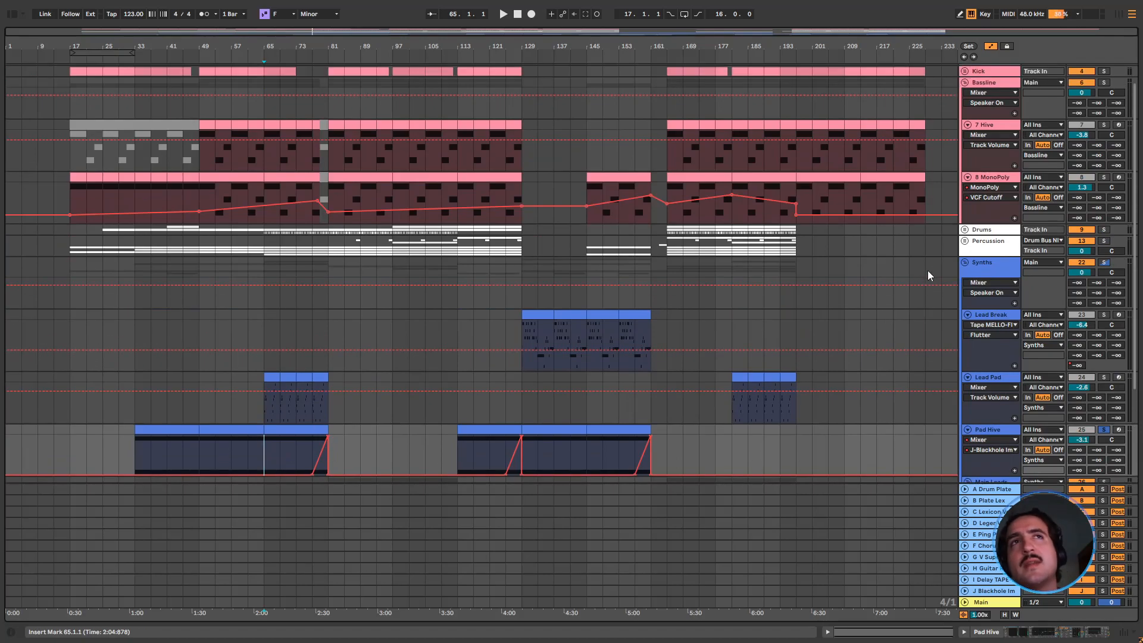
click(968, 189)
click(967, 139)
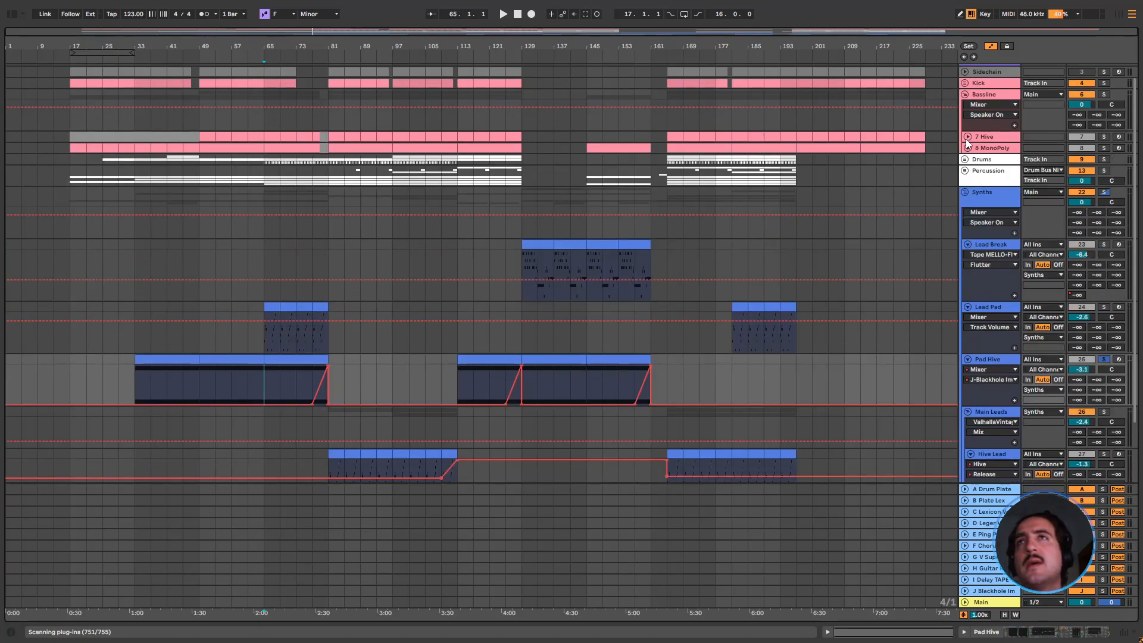
click(964, 93)
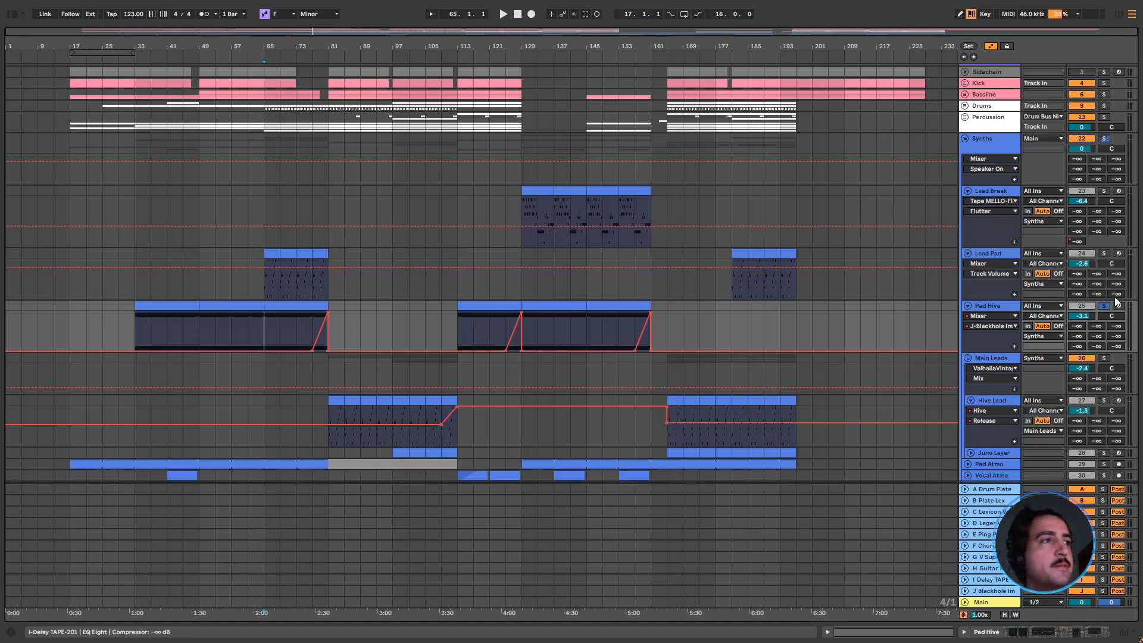
Set the insert marker to bar 81 on Main Leads, solo the group, and start playback
click(328, 370)
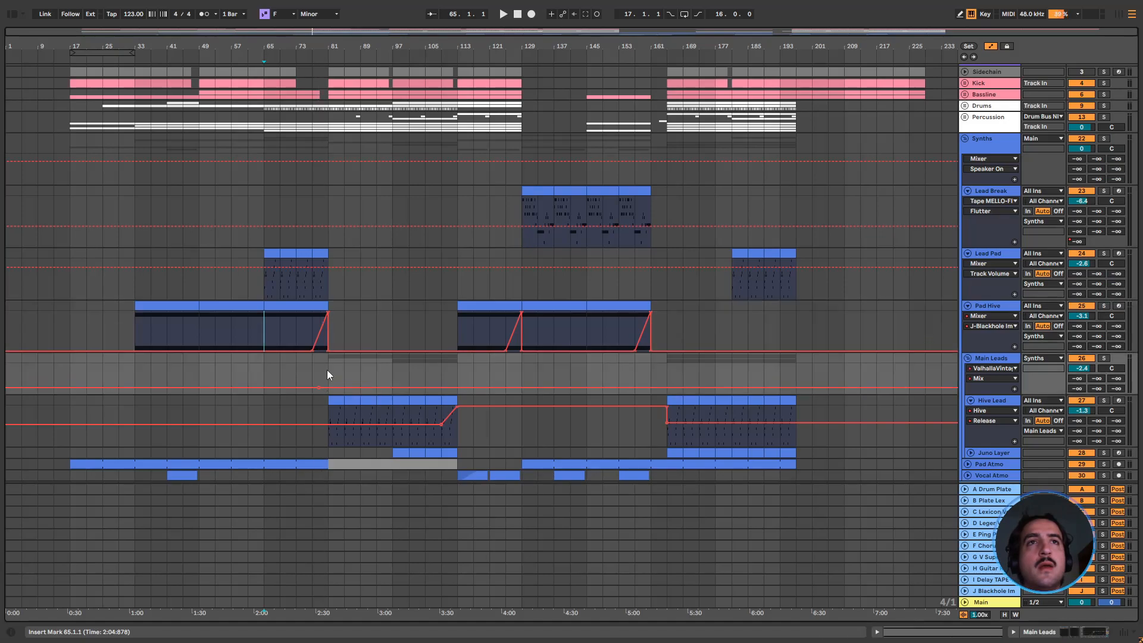
scroll(337, 334, down, 1)
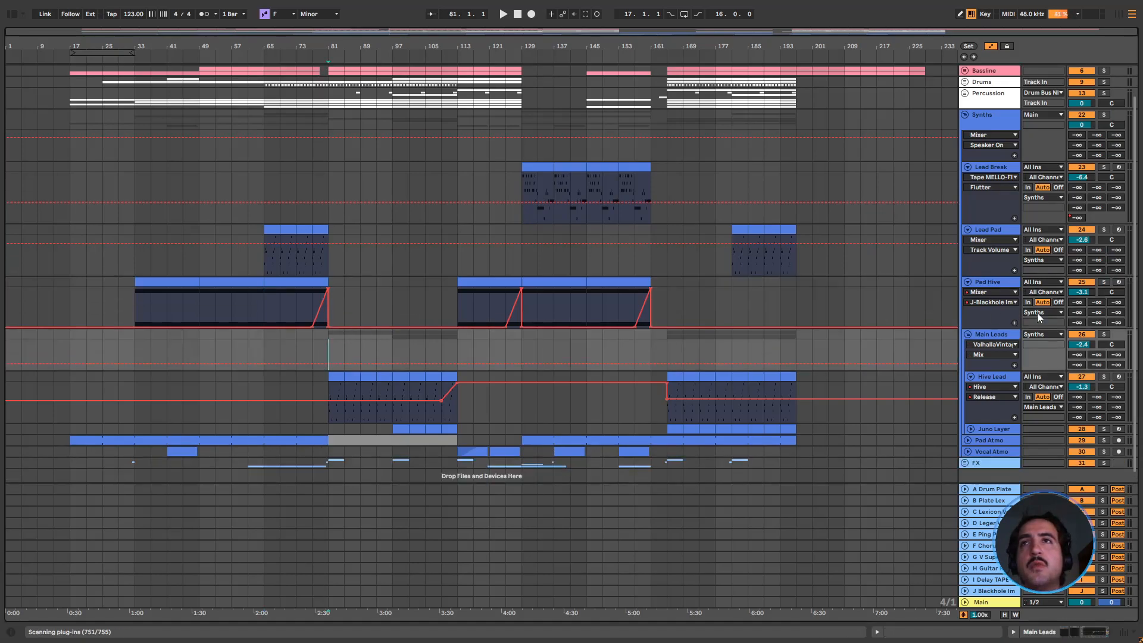
click(1104, 334)
scroll(459, 377, down, 1)
key(space)
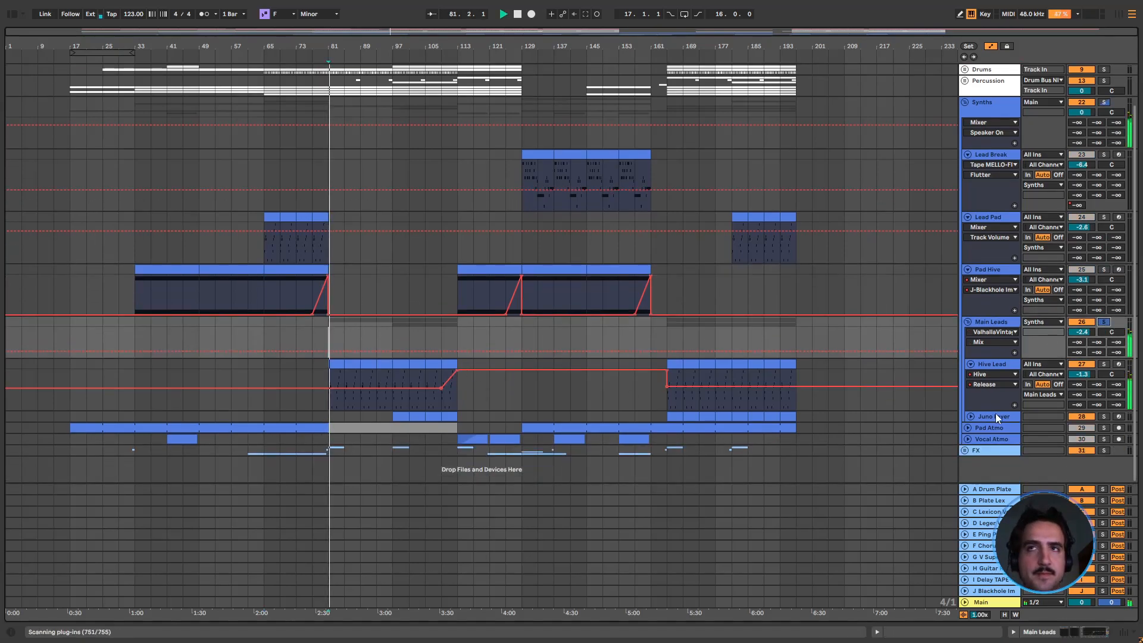
Unfold Juno Layer, play the leads from bar 97, and select the Hive Lead and Juno Layer clips there in turn
click(972, 416)
click(395, 329)
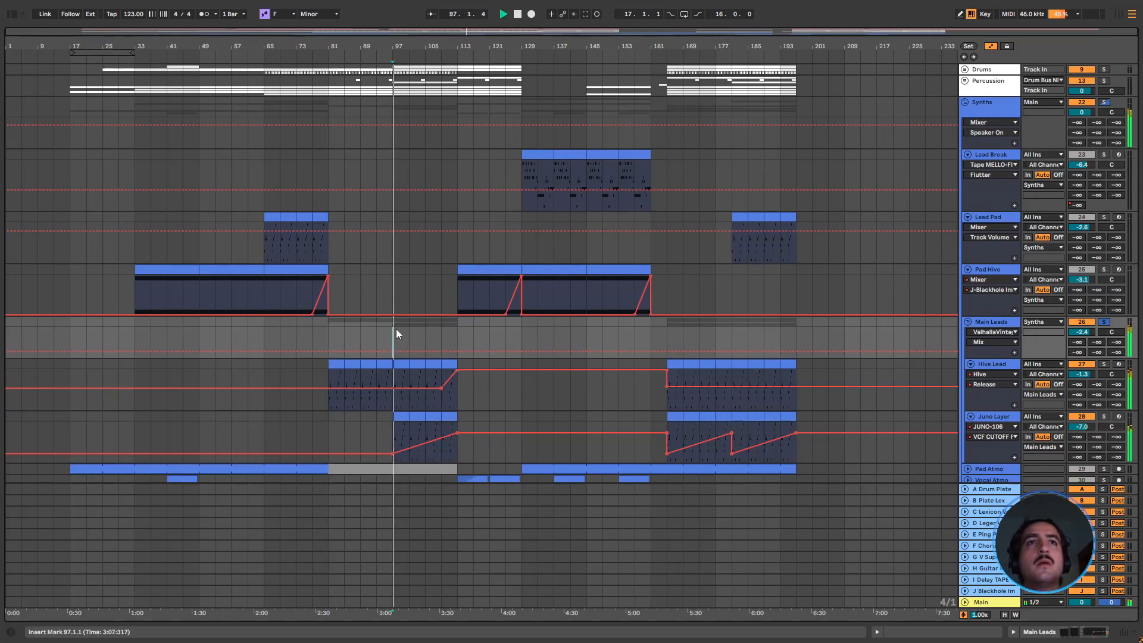
click(402, 364)
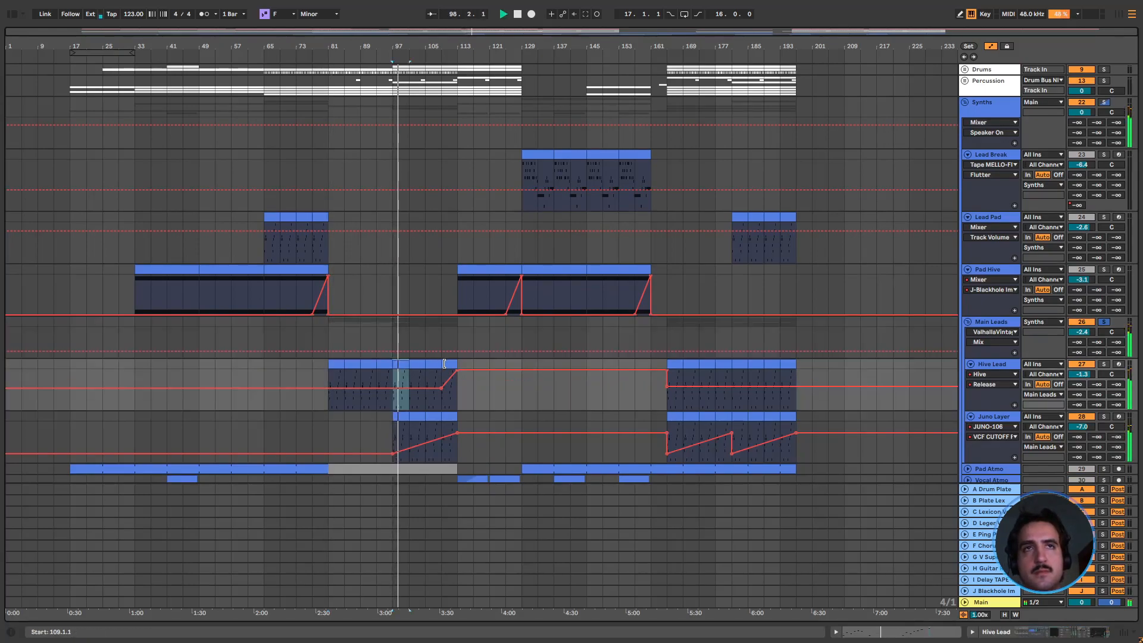
shift+click(445, 364)
click(456, 418)
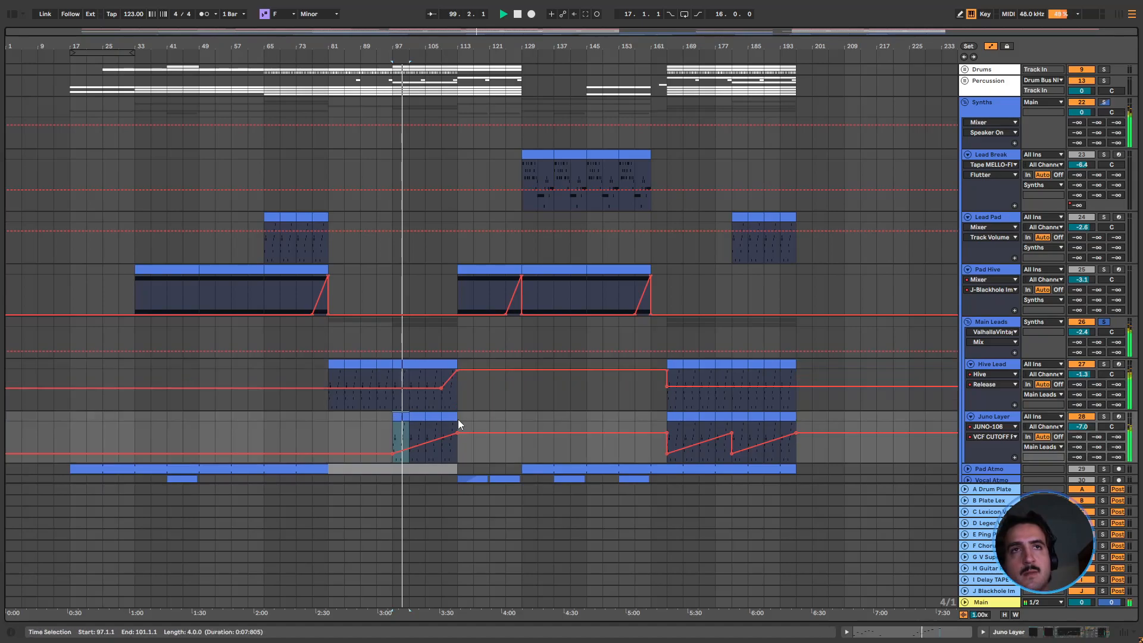
Open Hive Lead's notes for bars 97 to 113, shrink the note editor, and select the track's clips from bar 81 to 113
mouse_move(393, 365)
mouse_down()
mouse_move(308, 362)
mouse_move(392, 364)
mouse_up()
double_click(409, 365)
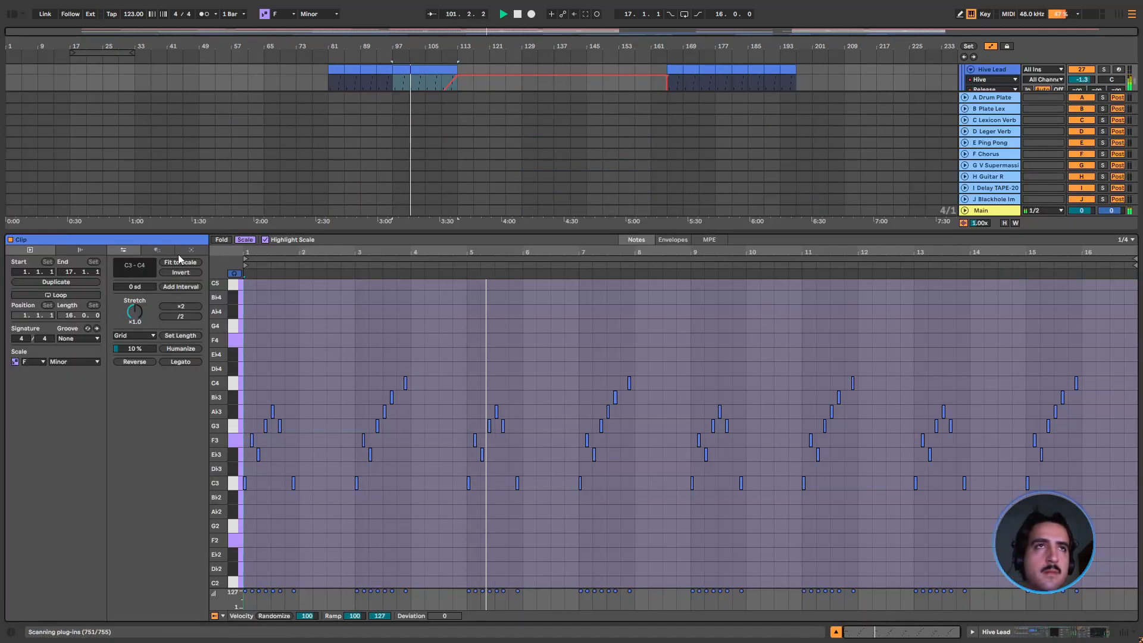
drag(299, 228, 298, 481)
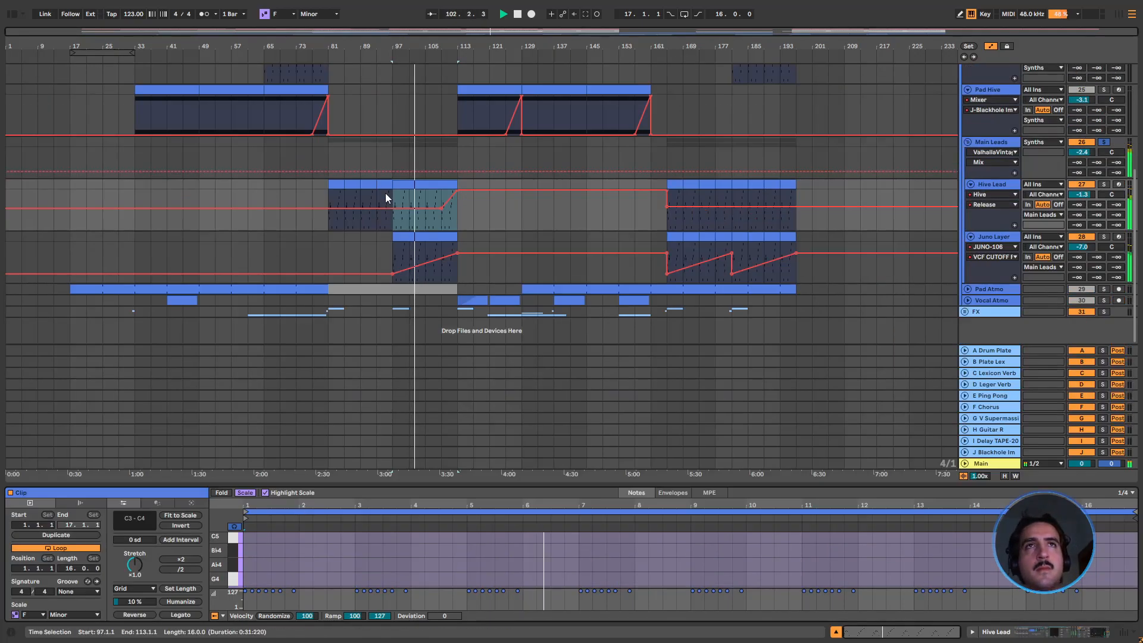
mouse_move(329, 186)
mouse_down()
mouse_move(312, 186)
mouse_move(328, 185)
mouse_up()
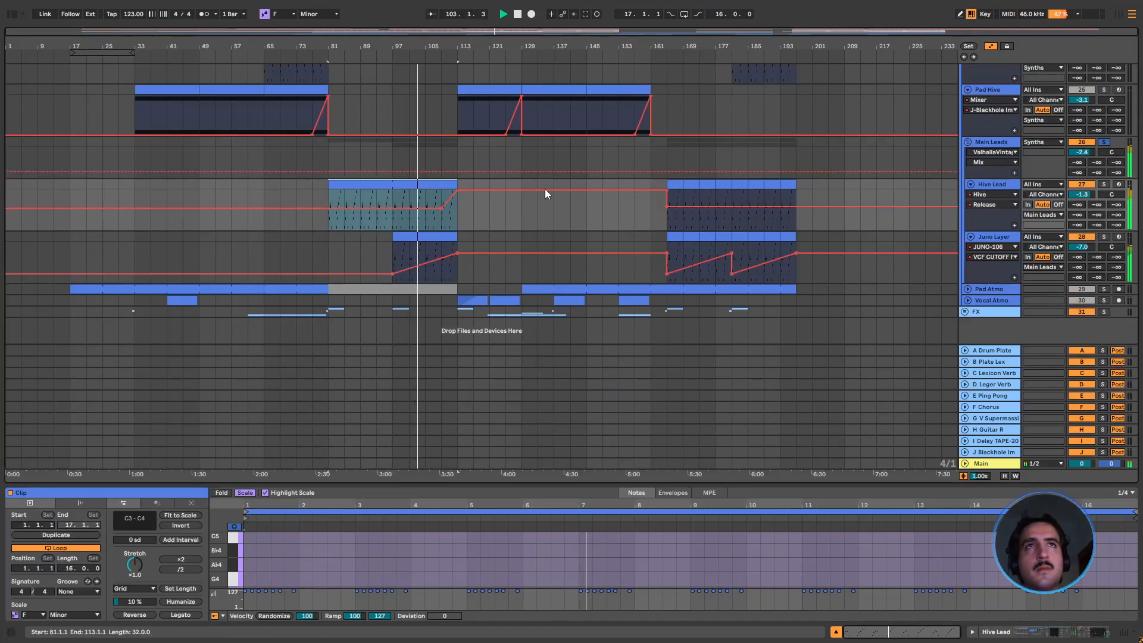
Show Main Leads' devices, lower the EQ Eight band frequency to 352 Hz, and audition the group from bar 97
double_click(1005, 144)
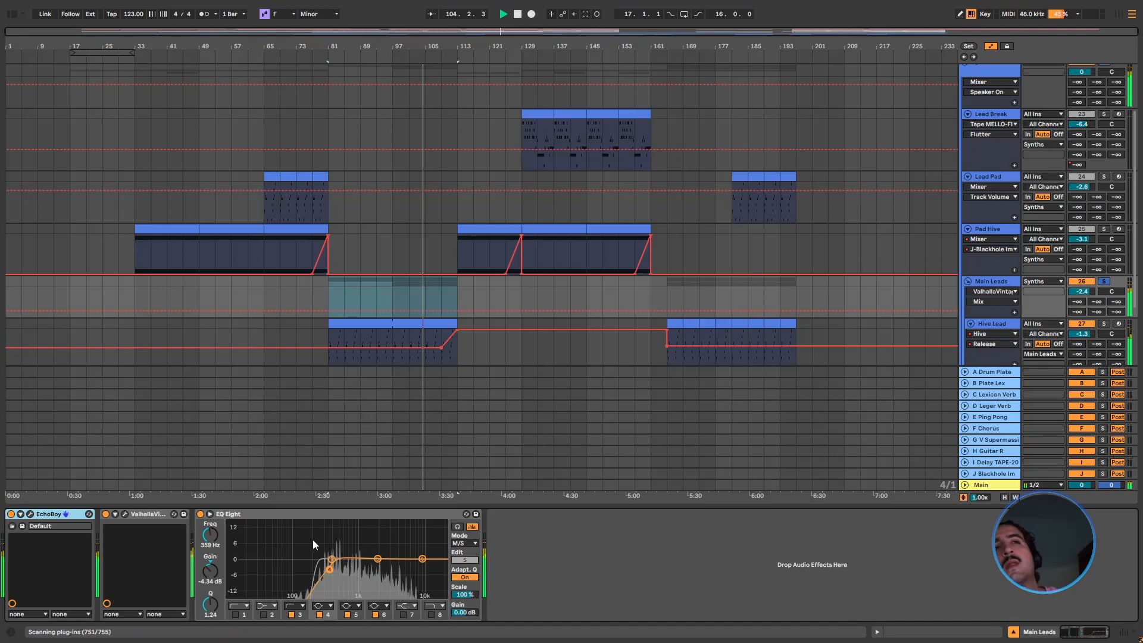
mouse_move(329, 570)
mouse_down()
mouse_move(315, 570)
mouse_move(331, 571)
mouse_up()
click(395, 286)
scroll(893, 278, down, 2)
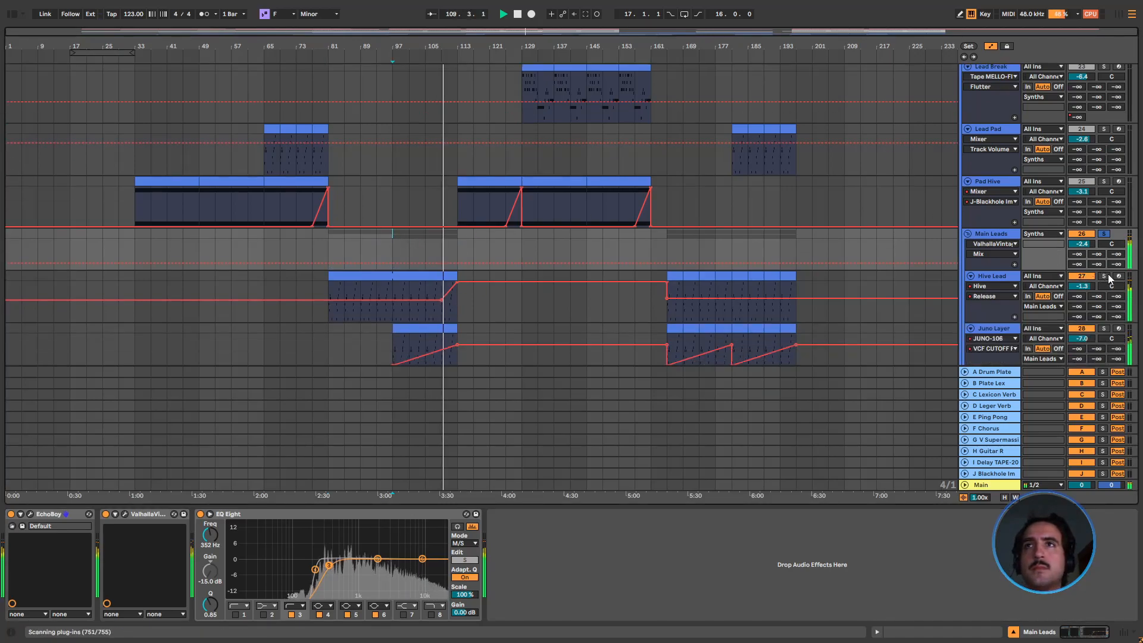
key(space)
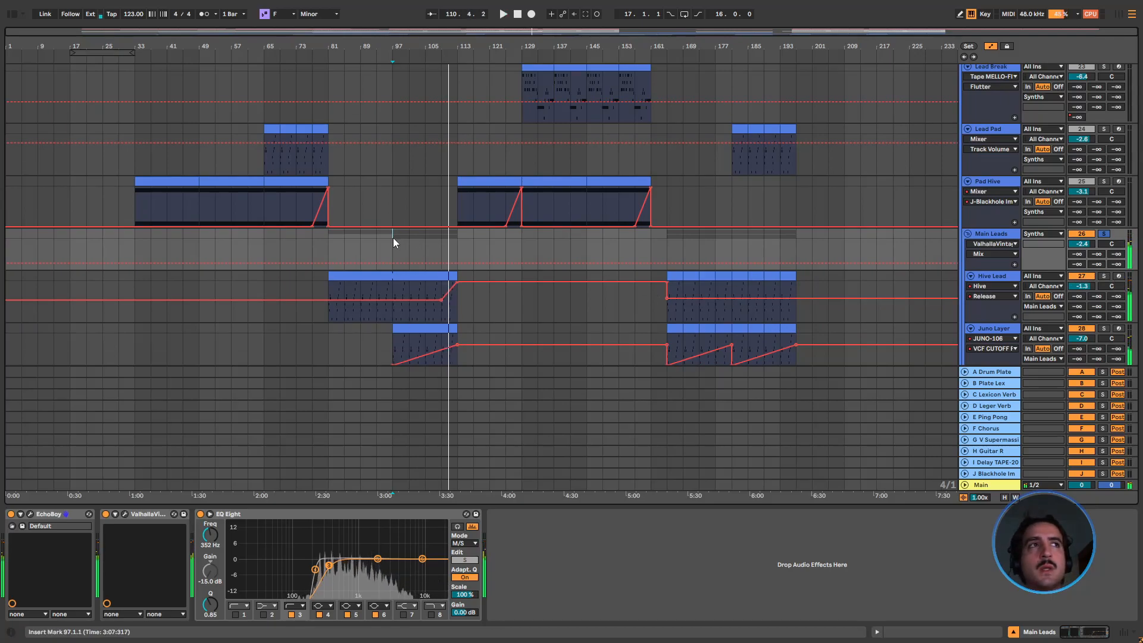
Solo Hive Lead and open its Hive synth to examine the oscillator settings
click(1105, 277)
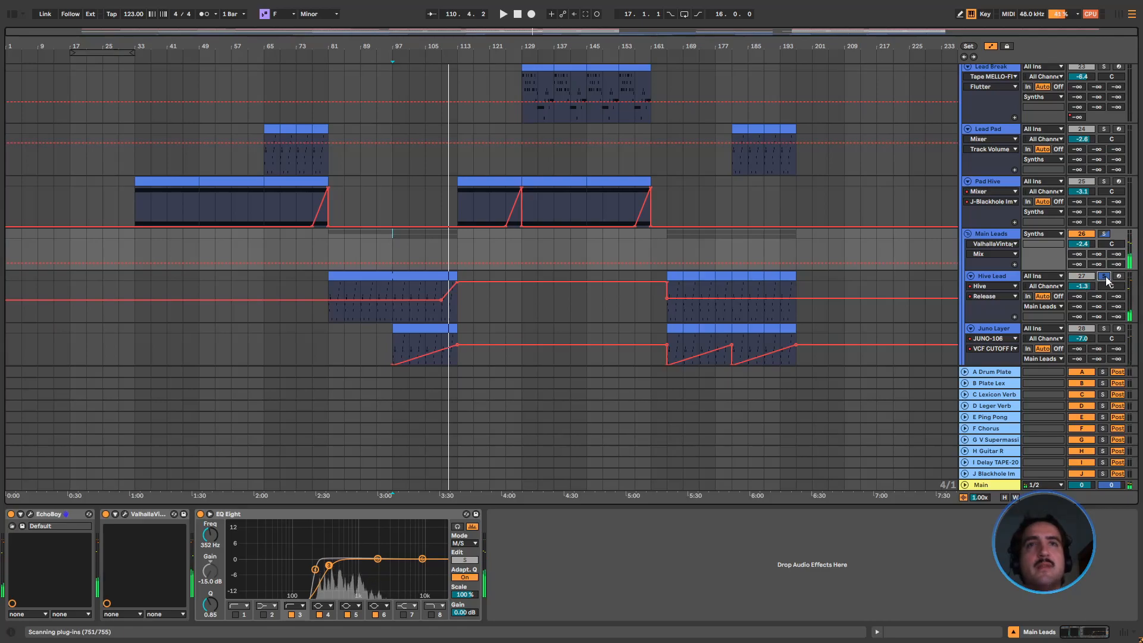
click(987, 275)
key(space)
click(328, 514)
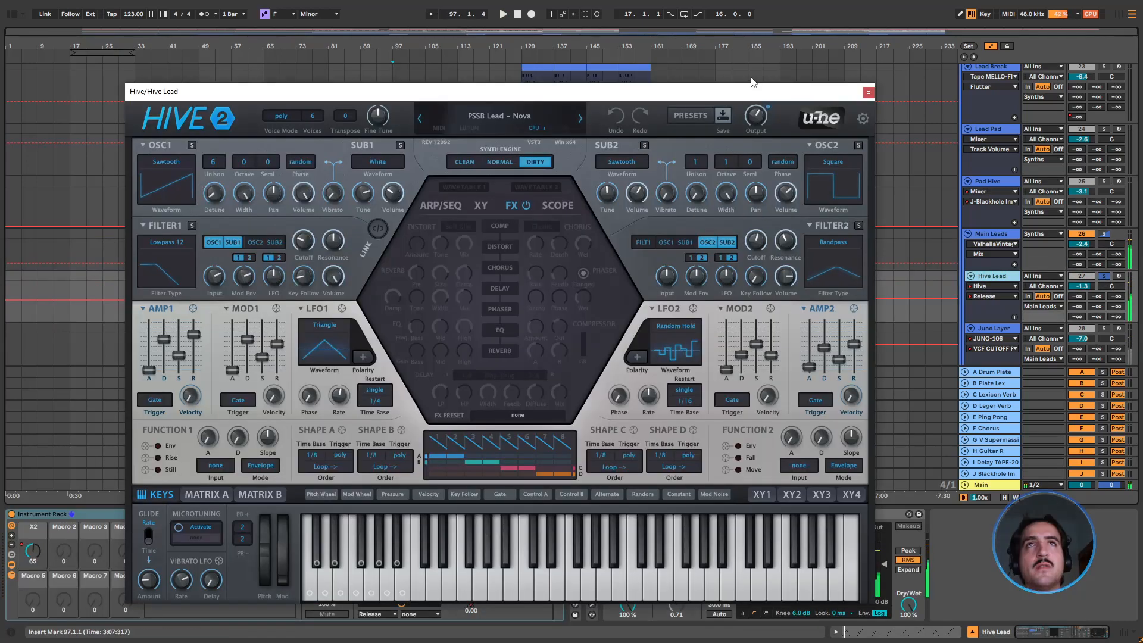
click(867, 93)
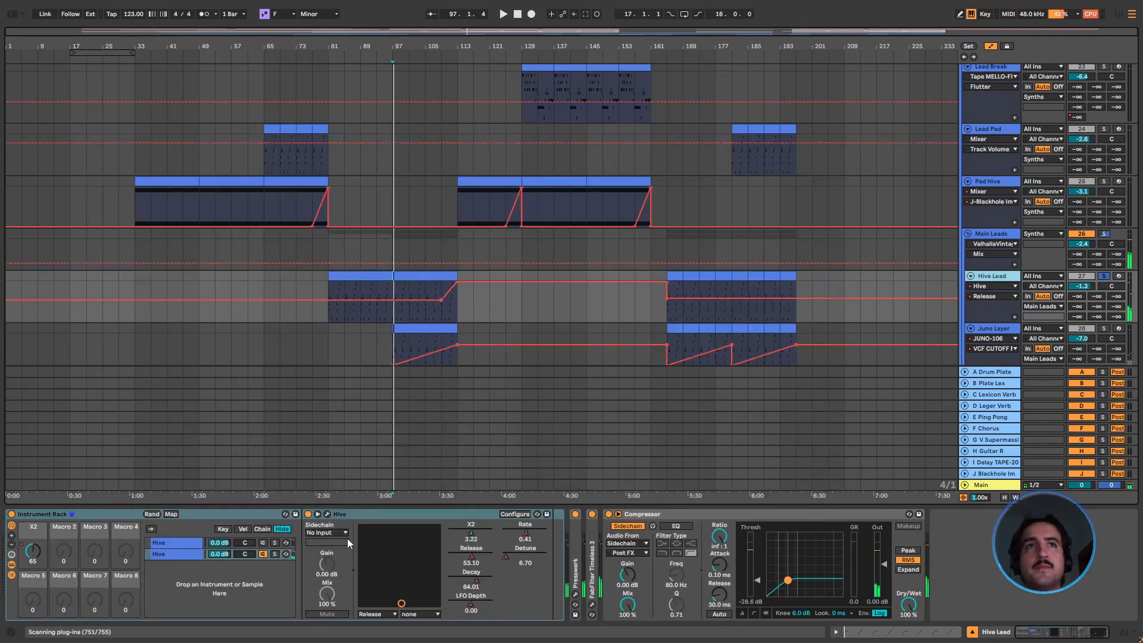
click(327, 514)
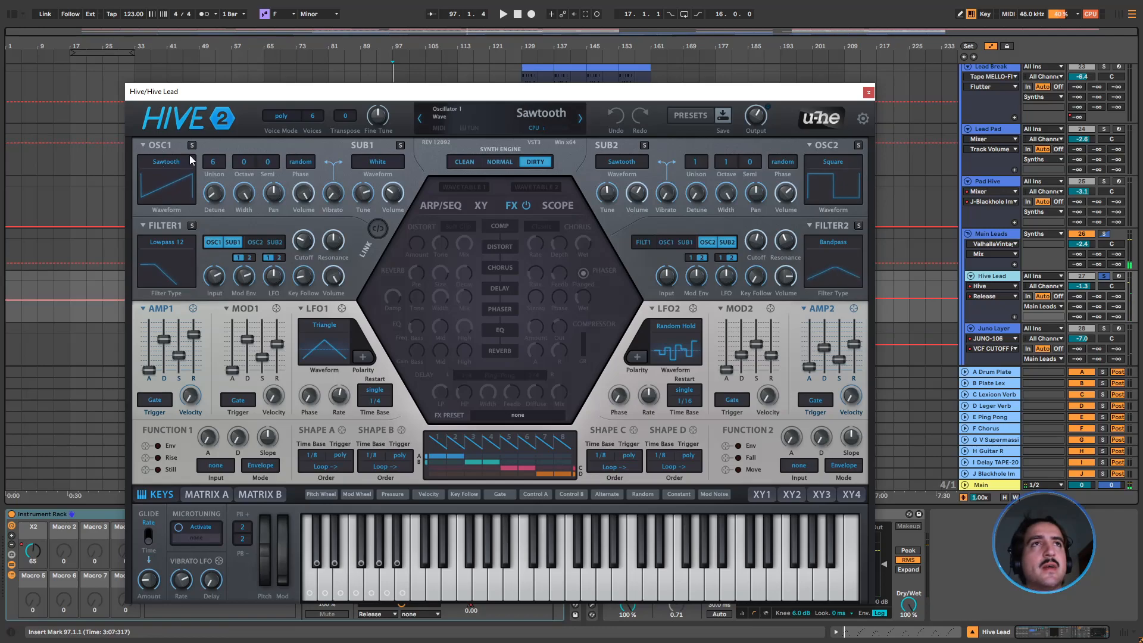
Play Hive Lead from bar 97 while comparing oscillator 2's volume at 0 and 70 and adjusting the AMP2 envelope
key(space)
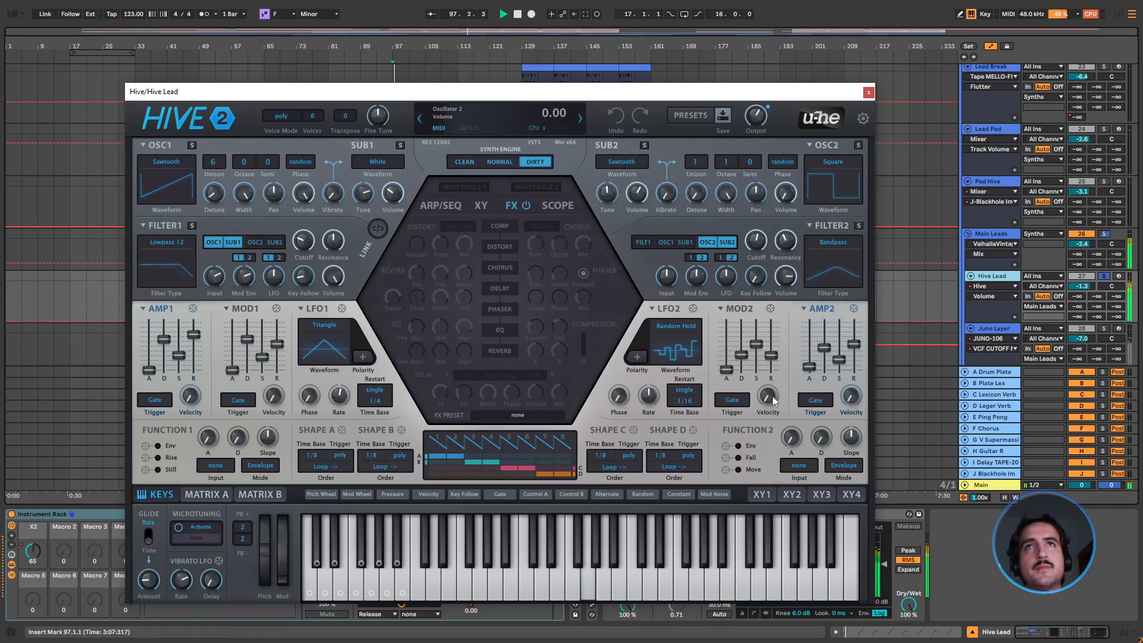
key(space)
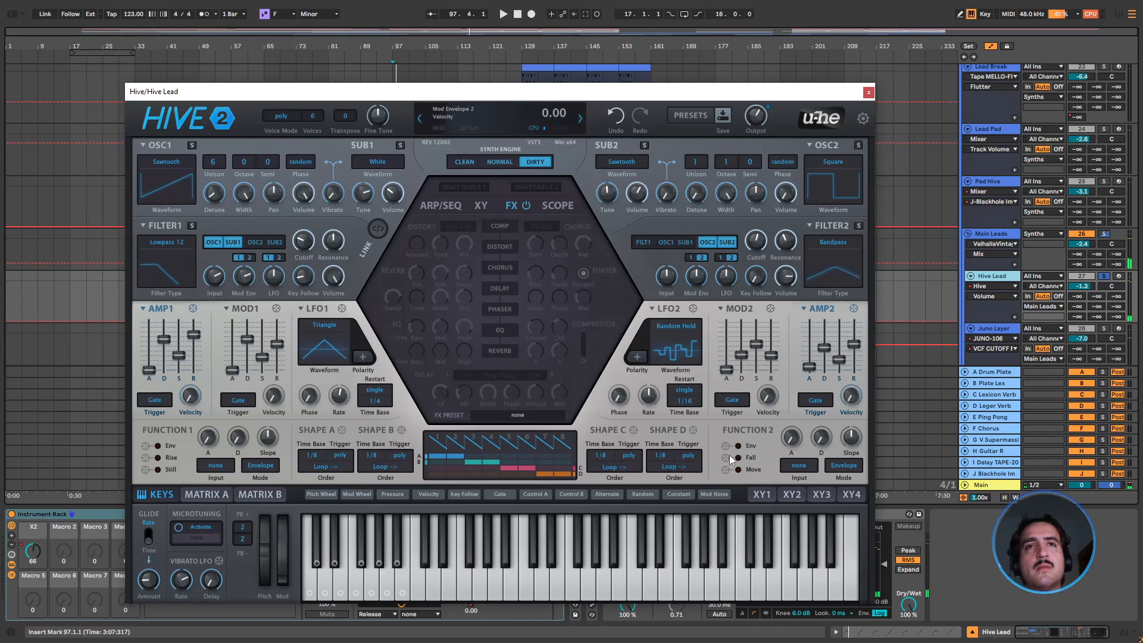
key(space)
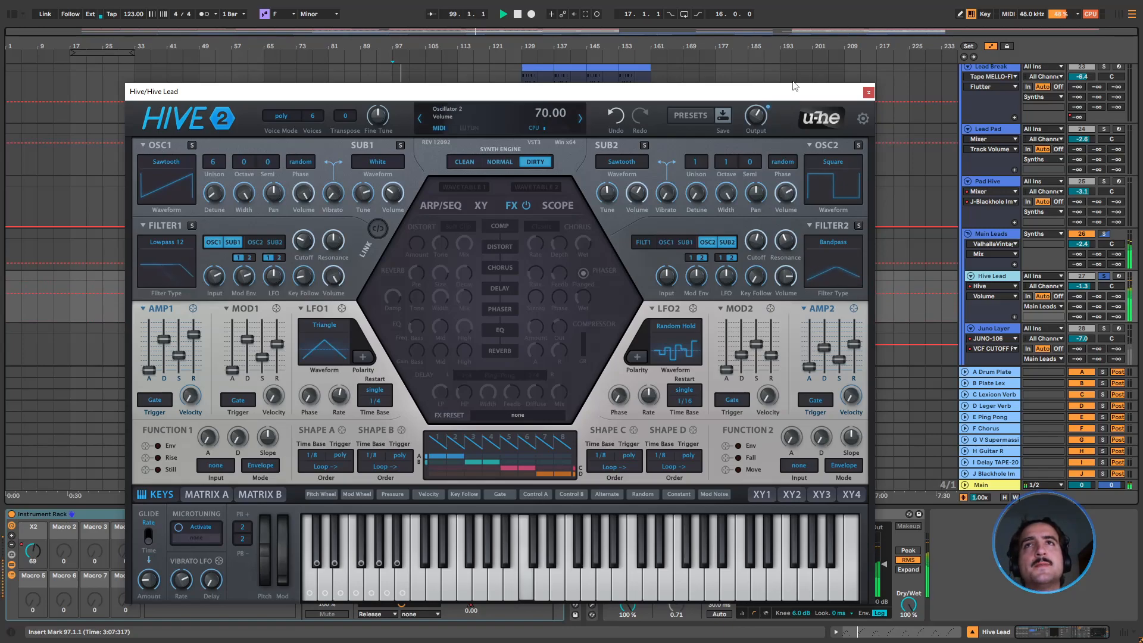
drag(825, 348, 853, 337)
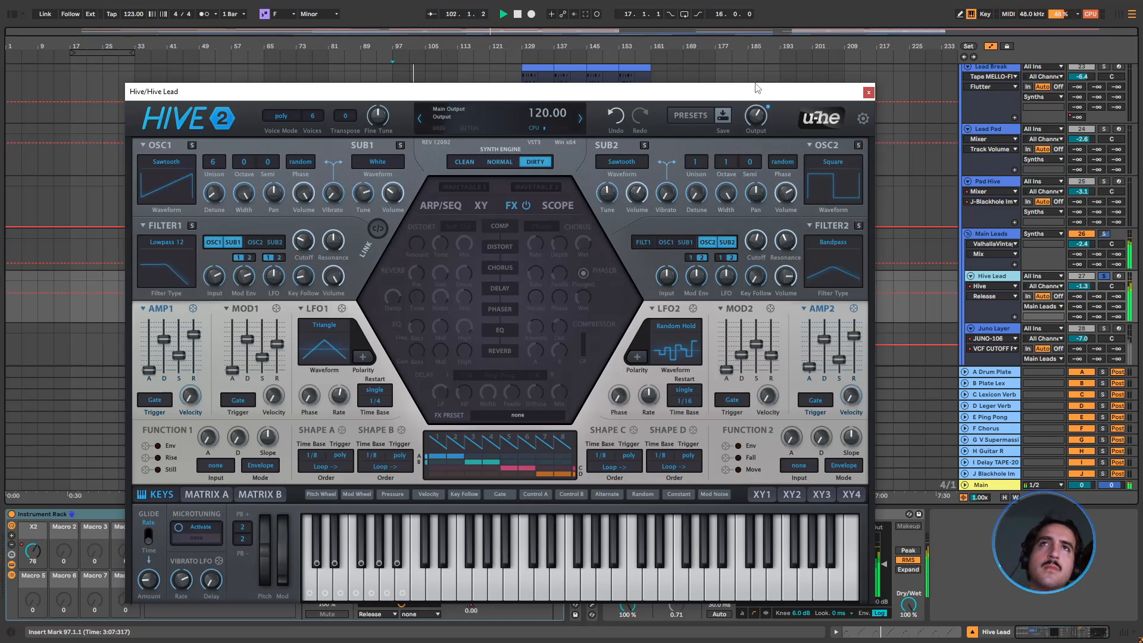
click(869, 93)
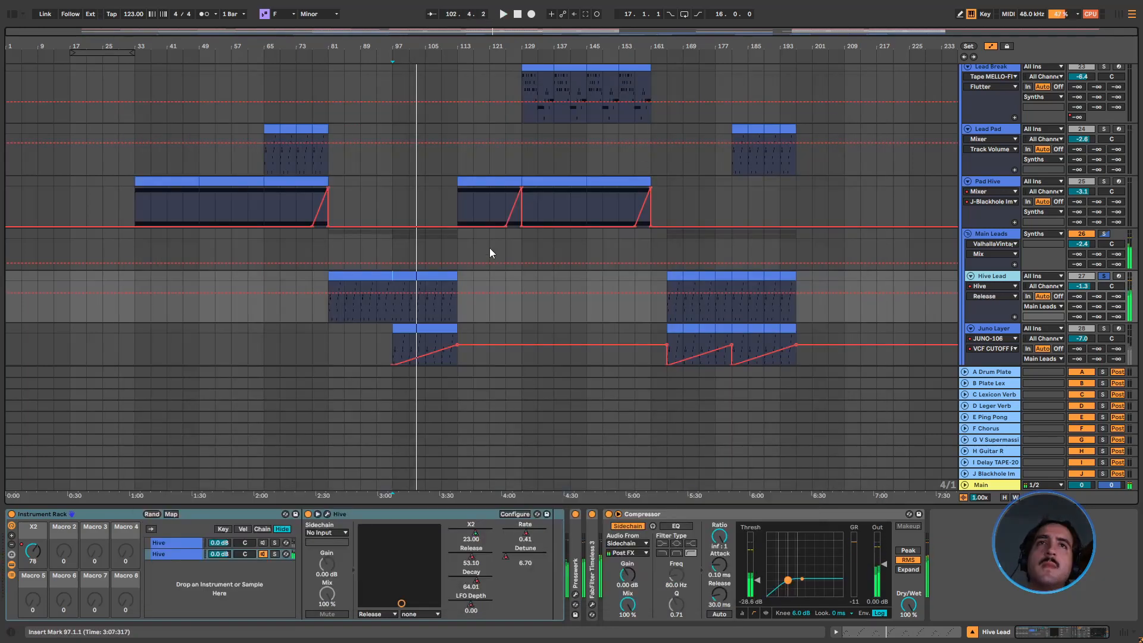
key(space)
Place the insert marker at bar 105 on Hive Lead and examine its Presswerk and FabFilter Timeless 3 settings
click(423, 320)
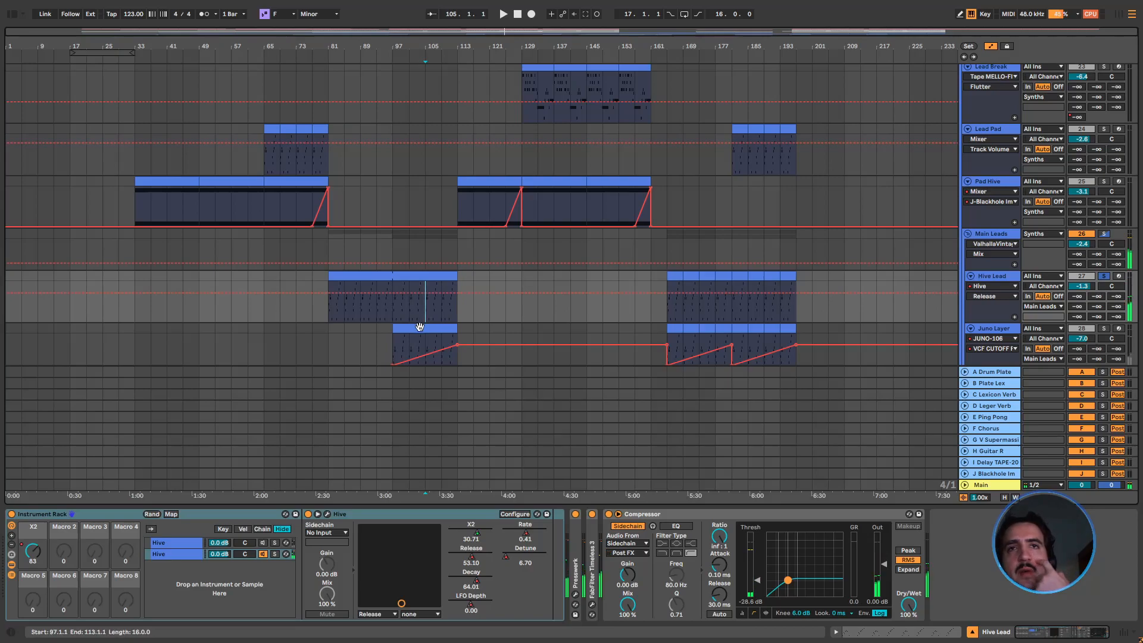
double_click(591, 549)
double_click(580, 543)
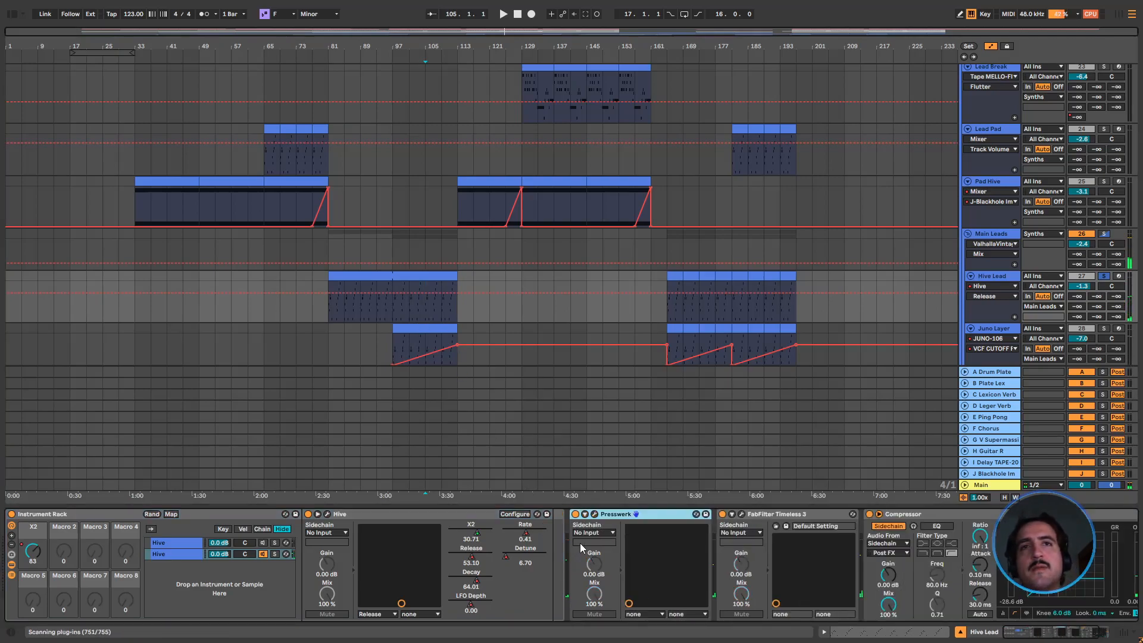
click(595, 514)
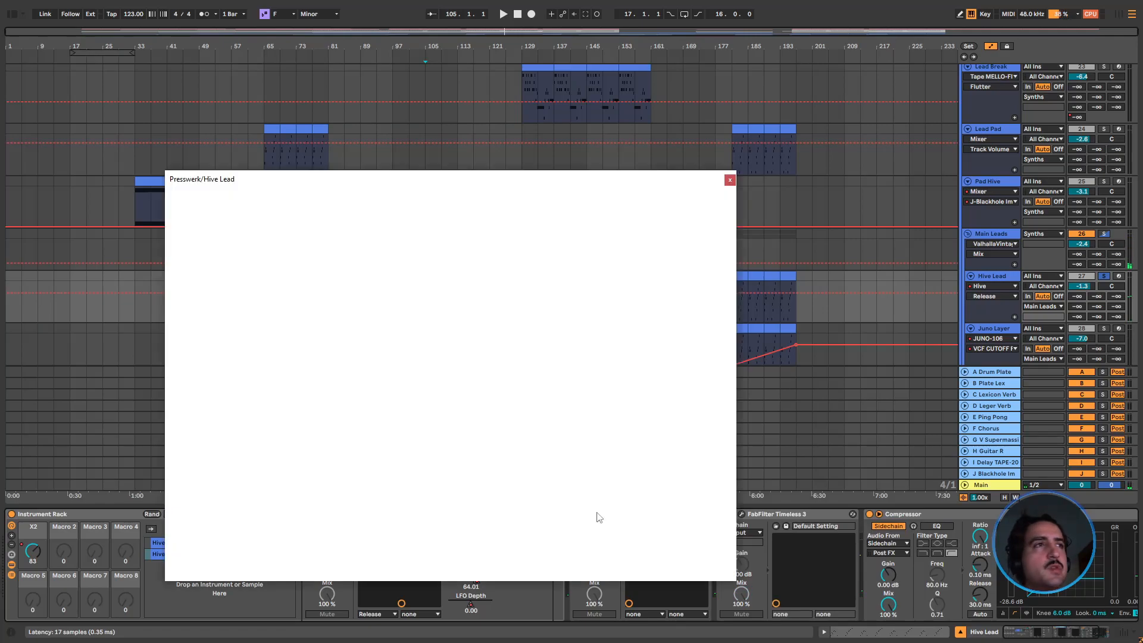
click(730, 180)
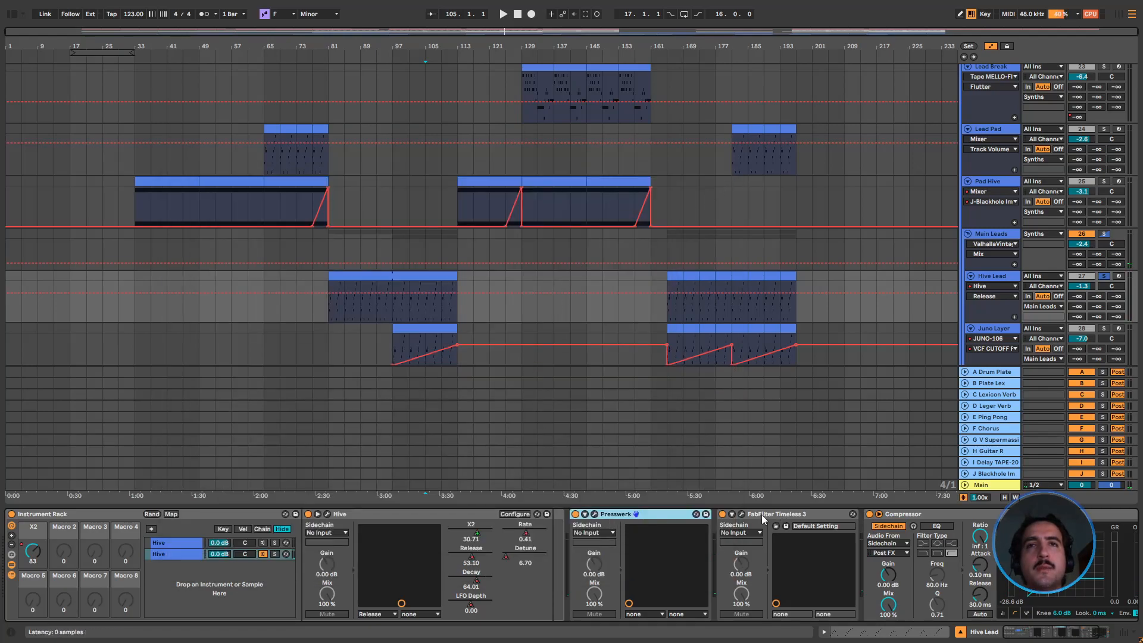
click(742, 515)
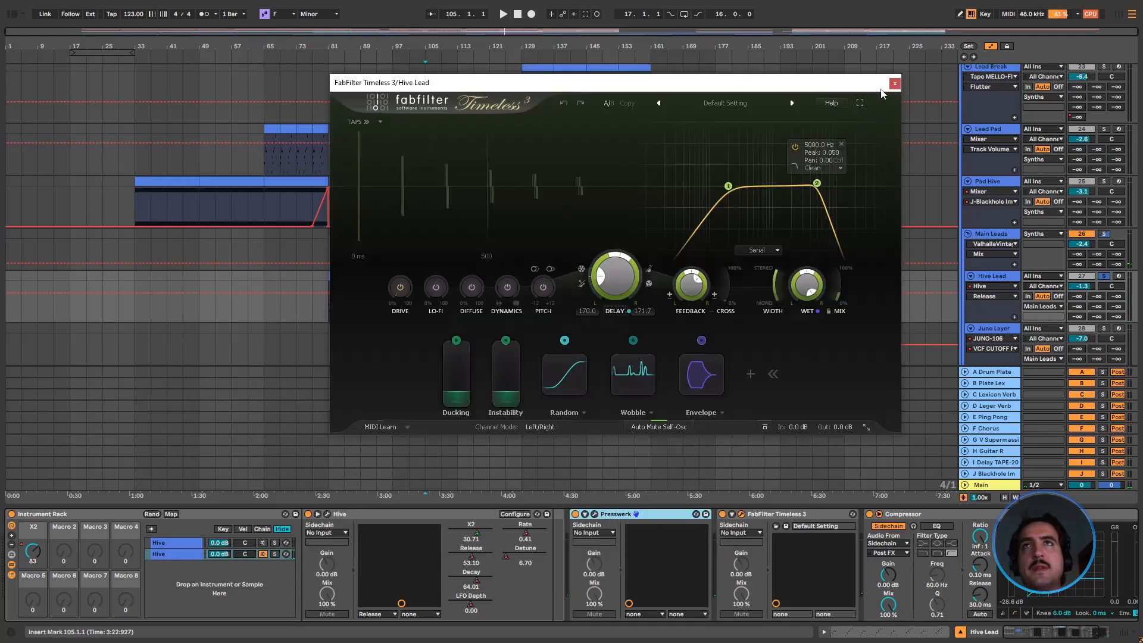
click(892, 83)
Play briefly from bar 105 and examine the EchoBoy and ValhallaVintageVerb settings on the Main Leads group
key(space)
click(1004, 234)
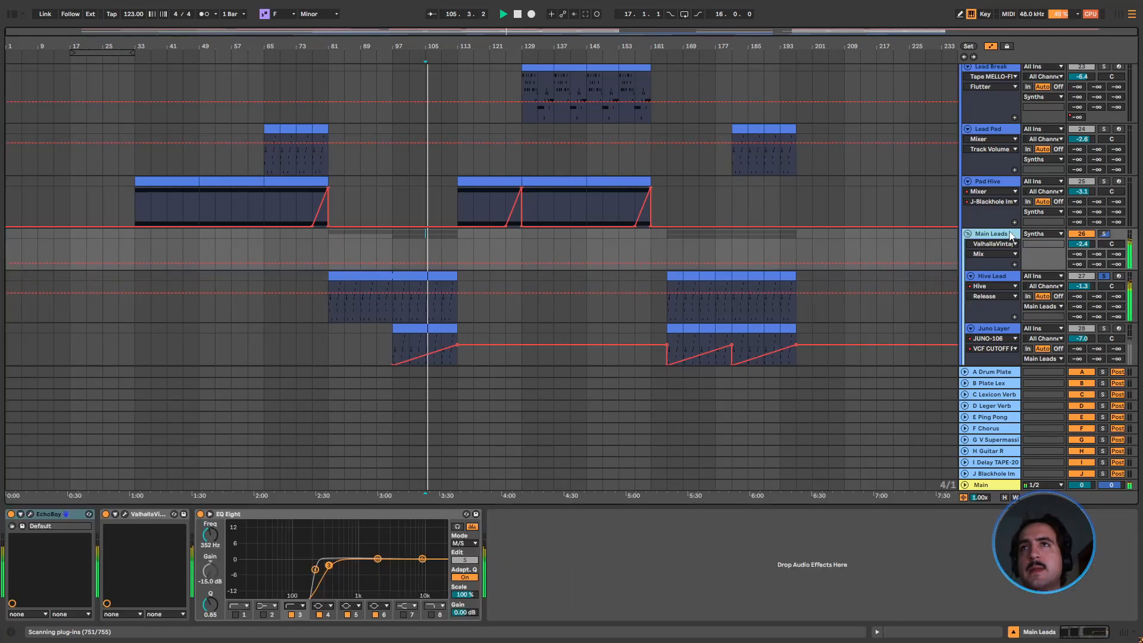
key(space)
click(29, 514)
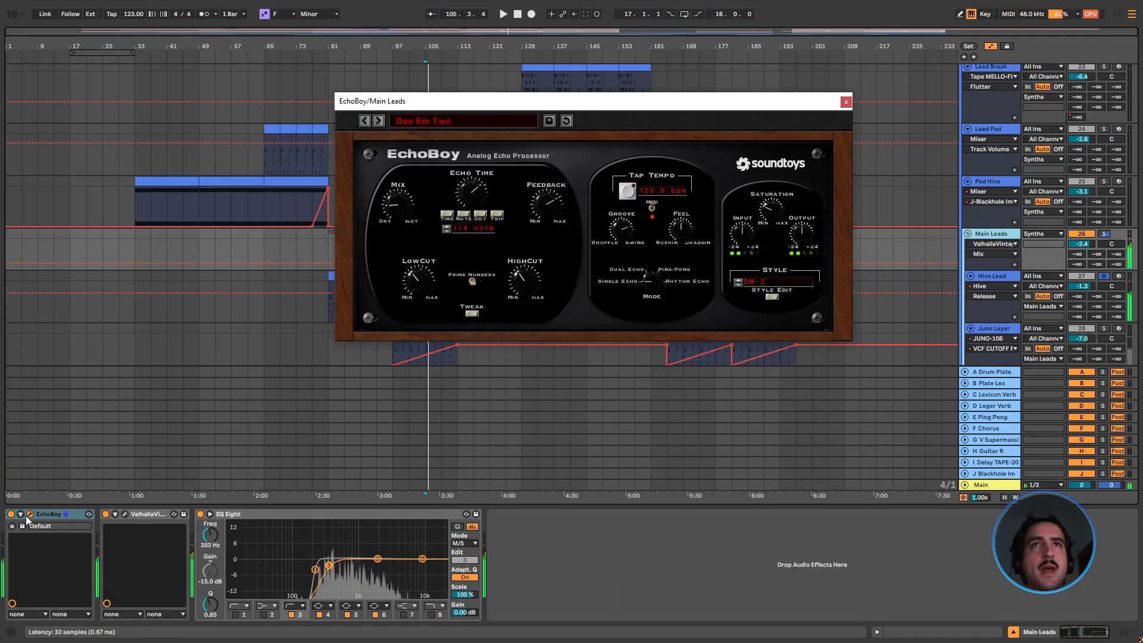
click(125, 513)
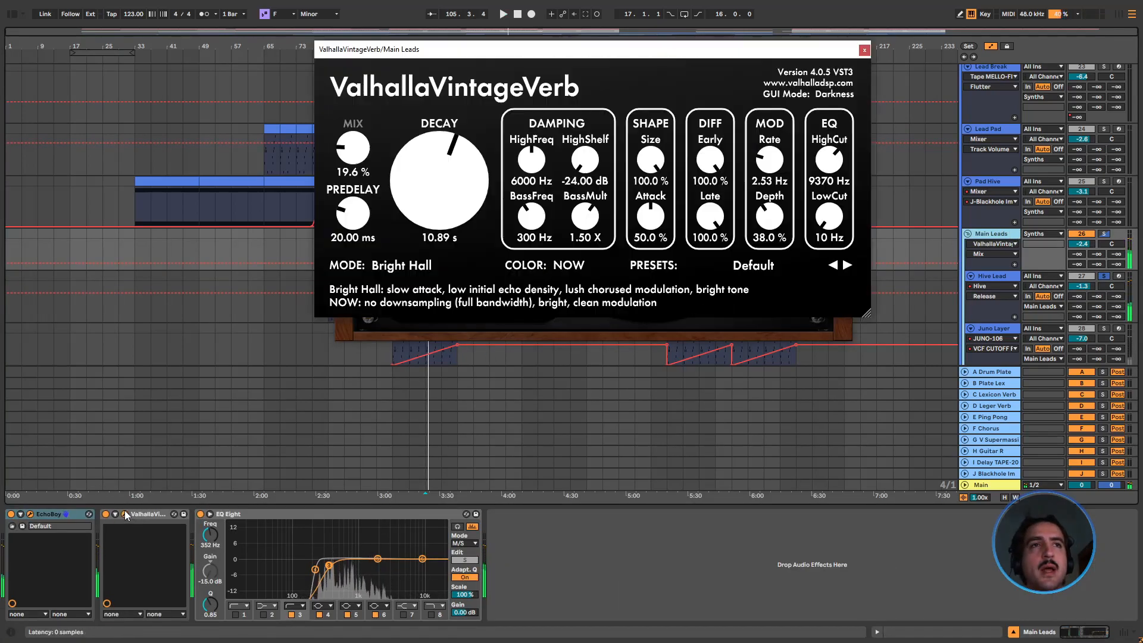
click(864, 50)
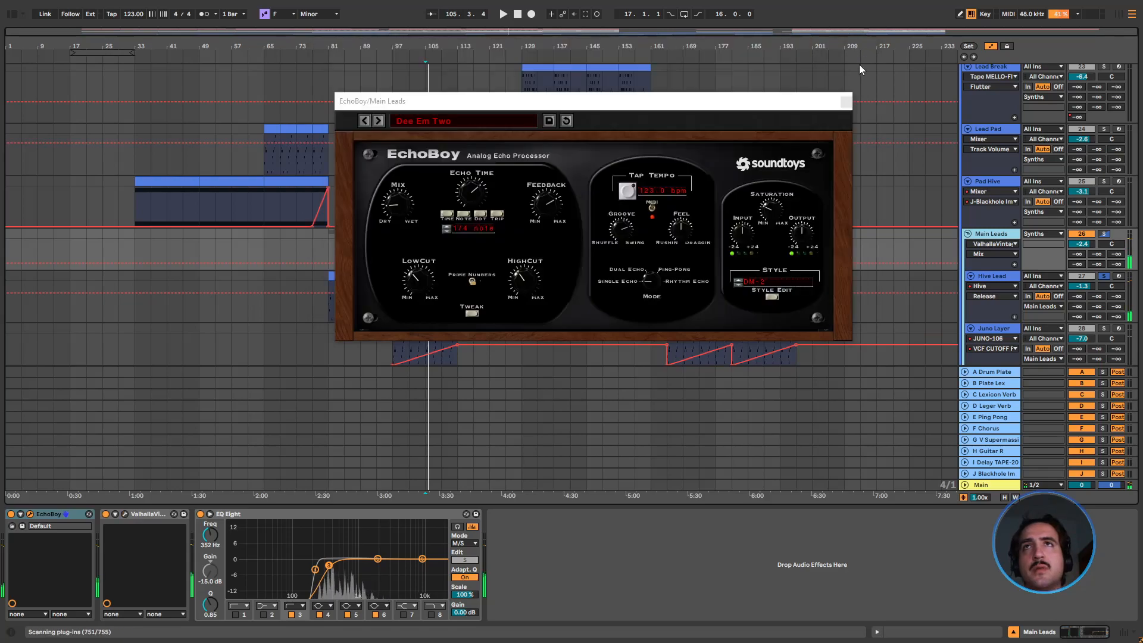
click(847, 102)
Return to bar 97, compare the Hive Lead and Main Leads device chains, hide the device view, and play briefly
scroll(405, 295, down, 1)
click(395, 283)
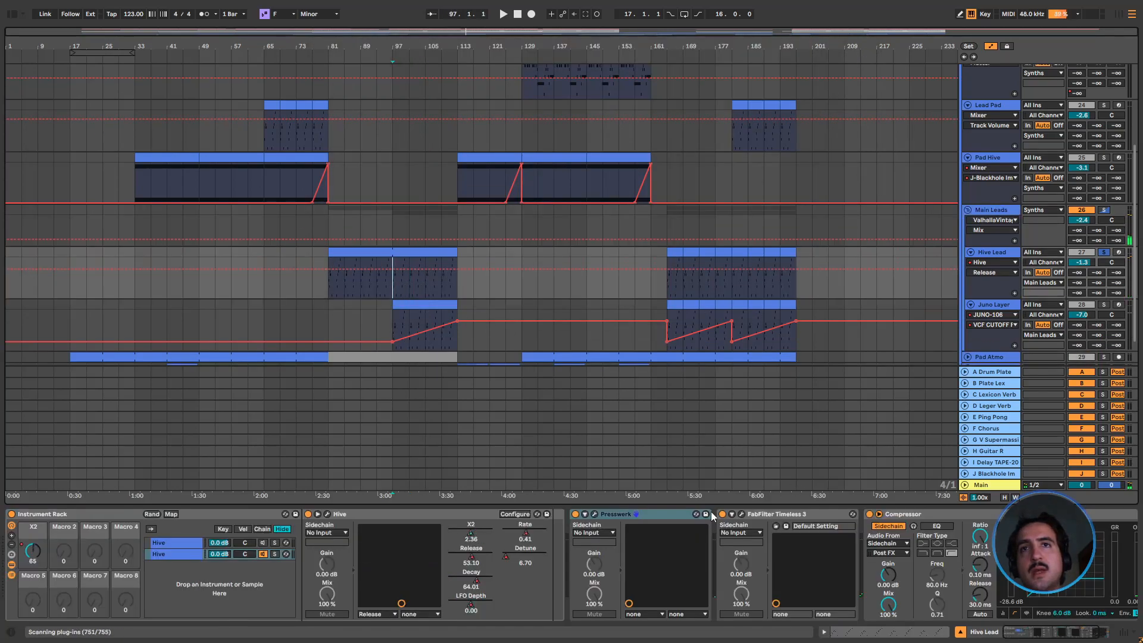
click(991, 209)
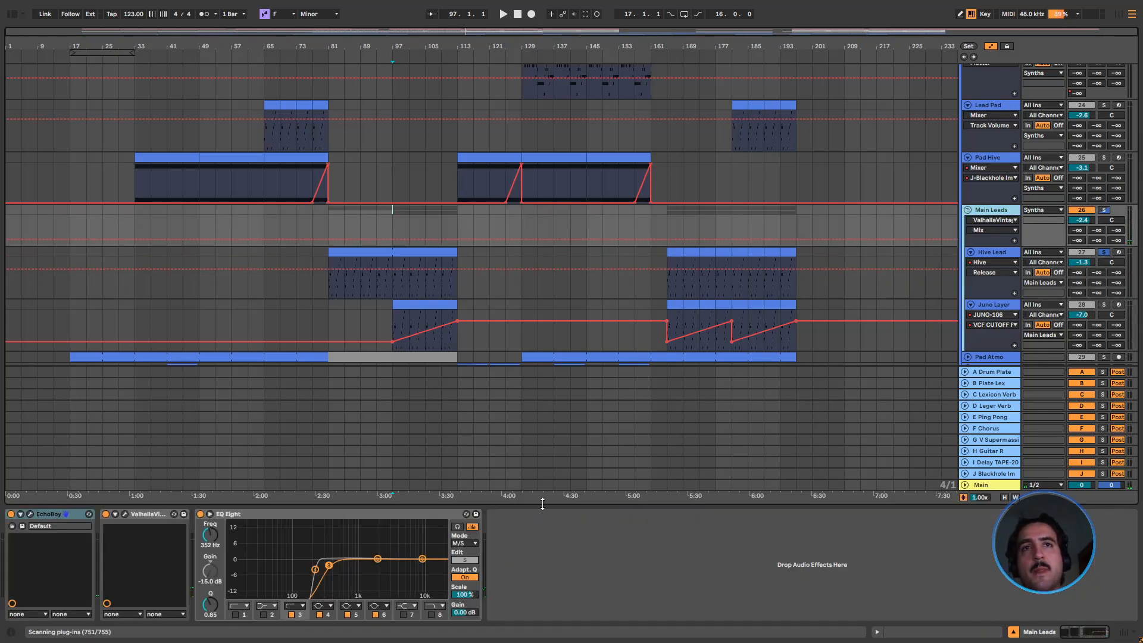
key(ctrl+alt+l)
click(386, 358)
key(space)
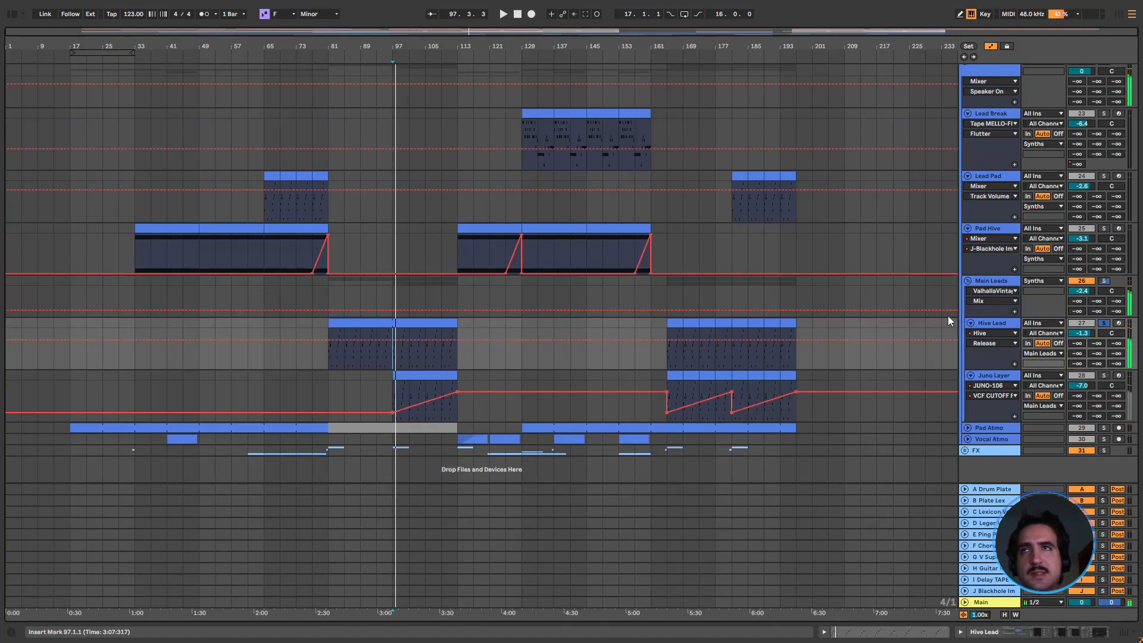
Bypass Main Leads' EchoBoy and ValhallaVintageVerb and Hive Lead's Presswerk and FabFilter Timeless 3, and play from bar 97
double_click(991, 282)
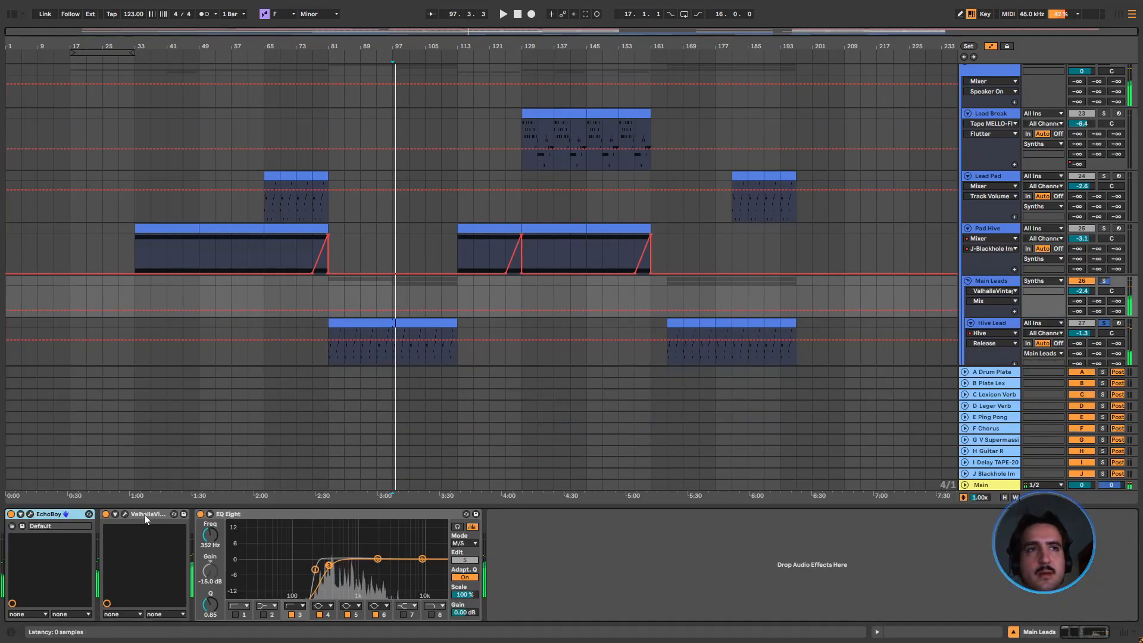
scroll(995, 264, down, 3)
click(962, 287)
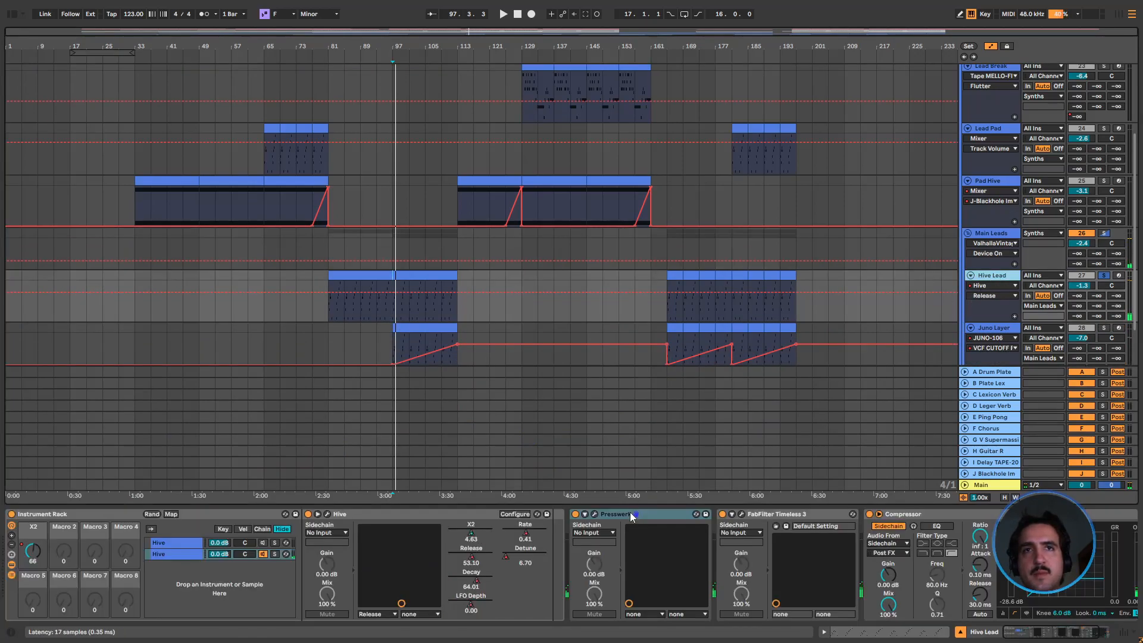
click(766, 513)
key(space)
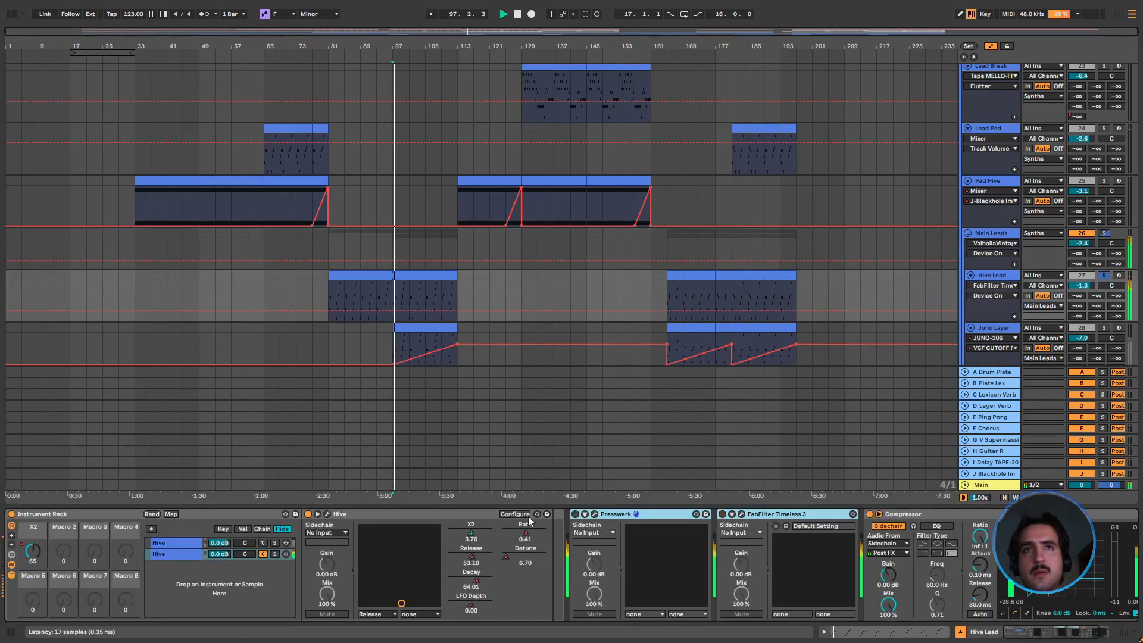
Toggle Hive's own FX section during playback, and switch the Hive Lead and Main Leads effects back on
click(326, 514)
click(526, 205)
click(527, 206)
click(527, 206)
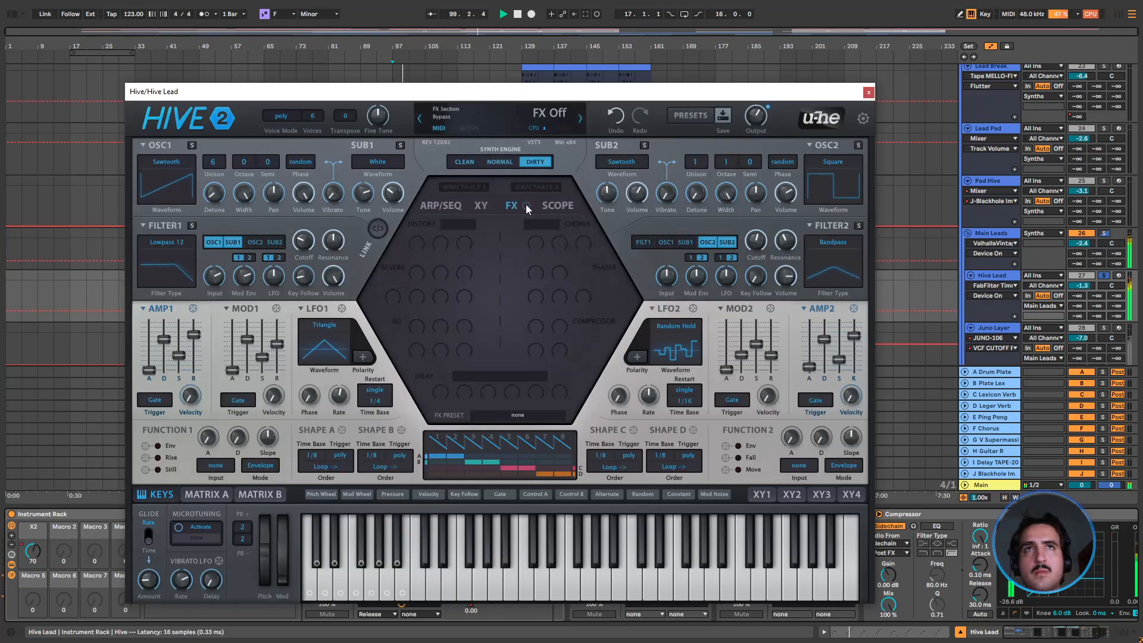
click(869, 92)
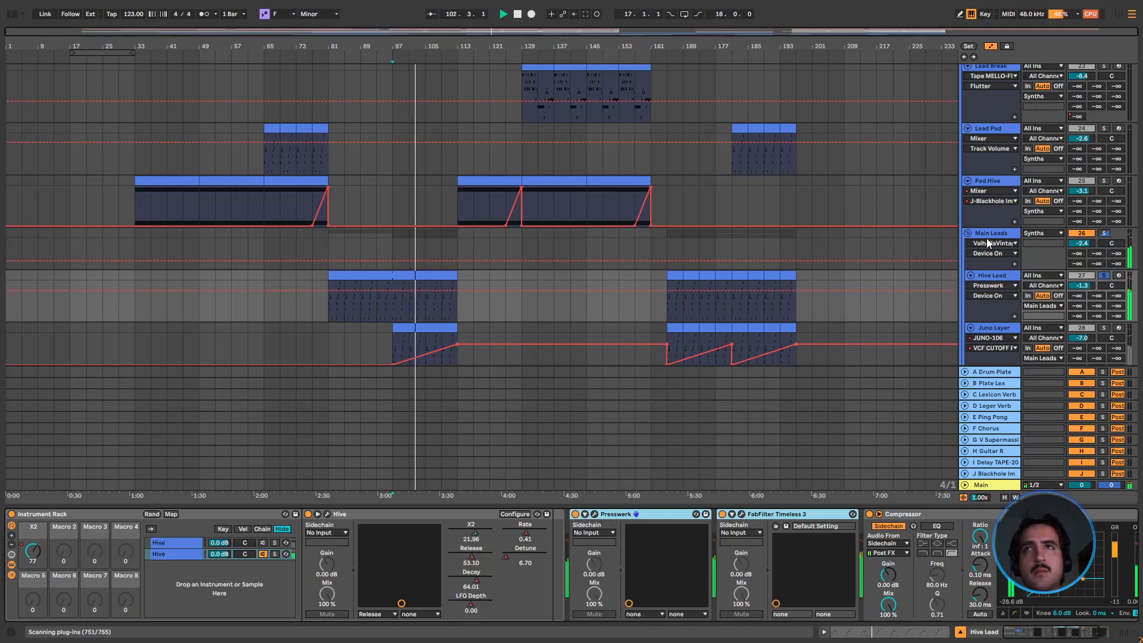
key(Up)
click(74, 515)
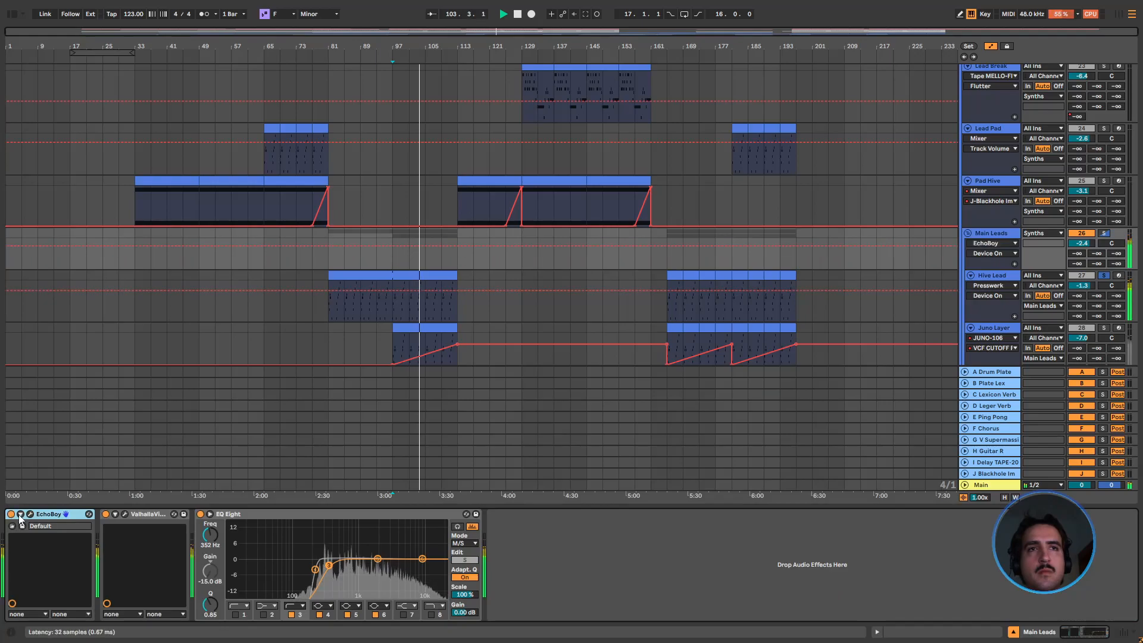
Solo Juno Layer and play it from bar 105, and clear the solos to hear the leads in the full mix
scroll(816, 266, down, 1)
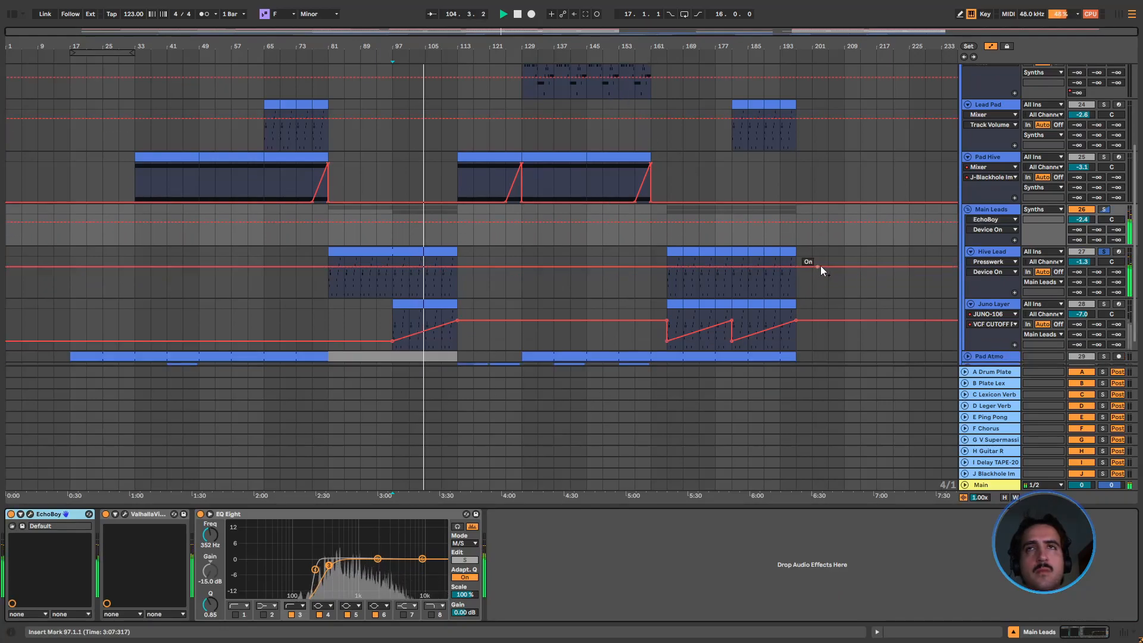
click(965, 210)
click(965, 211)
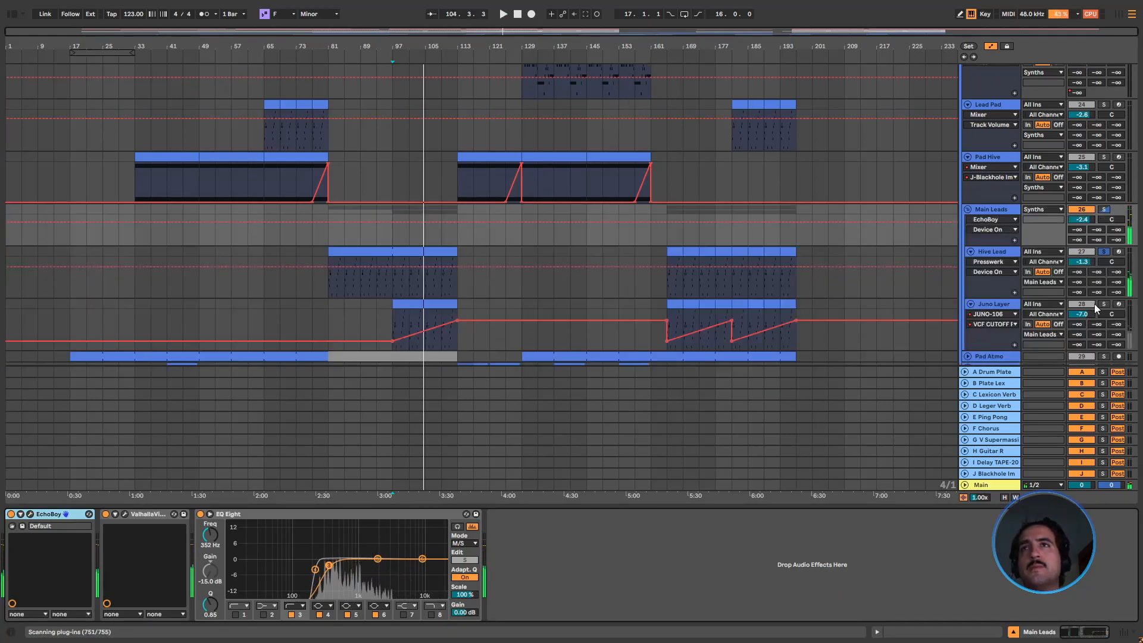
click(1105, 304)
key(space)
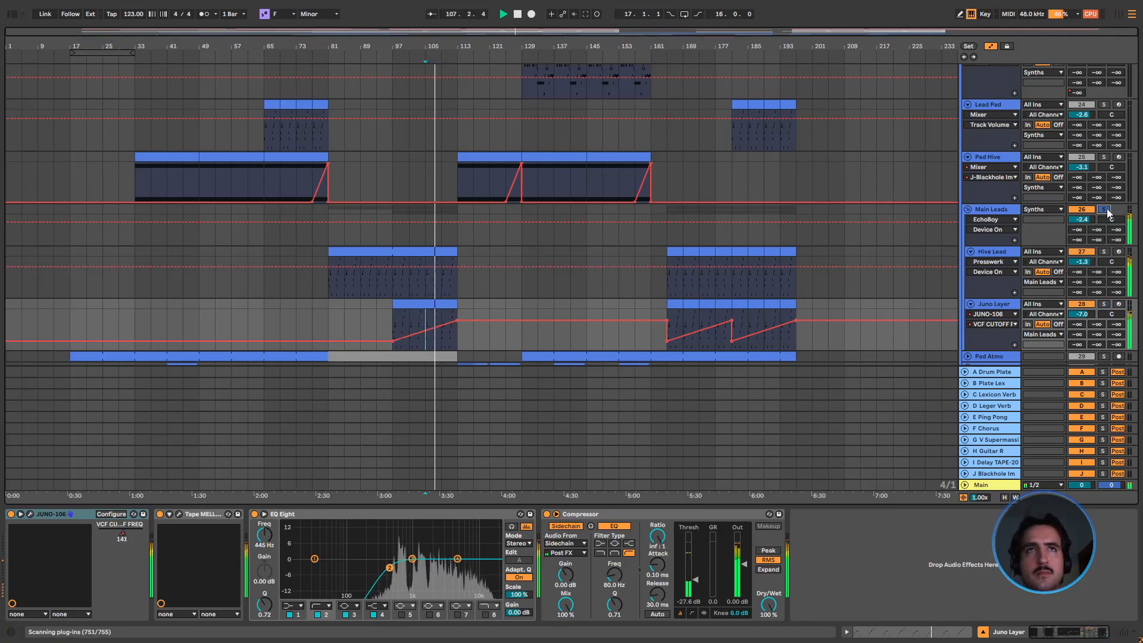
scroll(442, 297, down, 2)
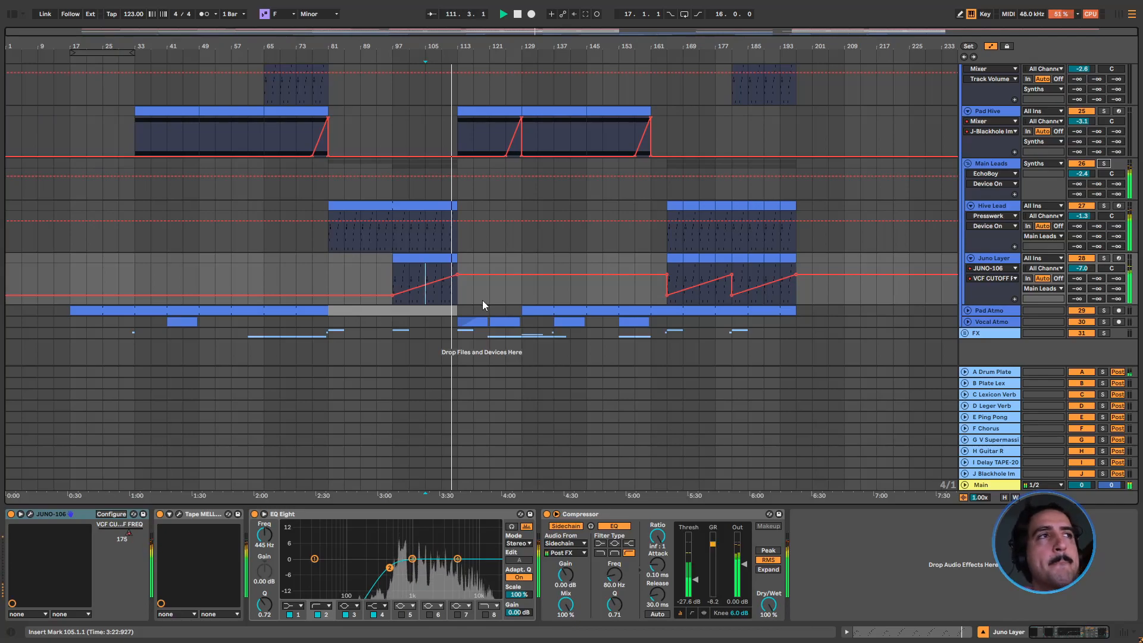
scroll(490, 302, up, 3)
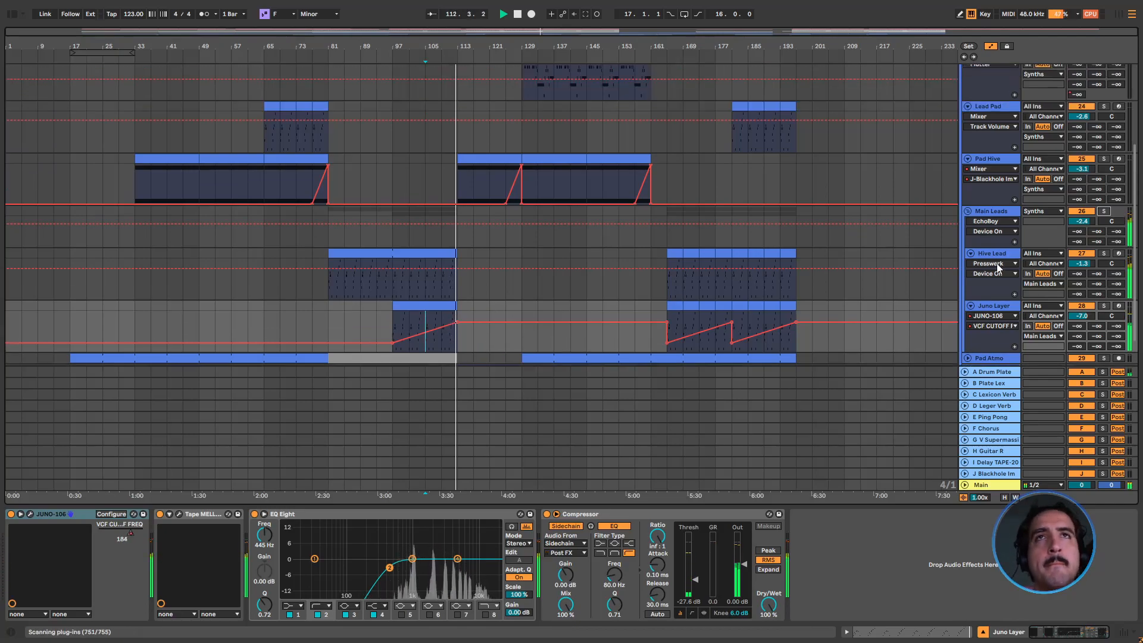
Show the automation of the Instrument Rack's X2 macro on Hive Lead, and switch the lane to the Hive device
click(988, 264)
click(991, 280)
click(990, 273)
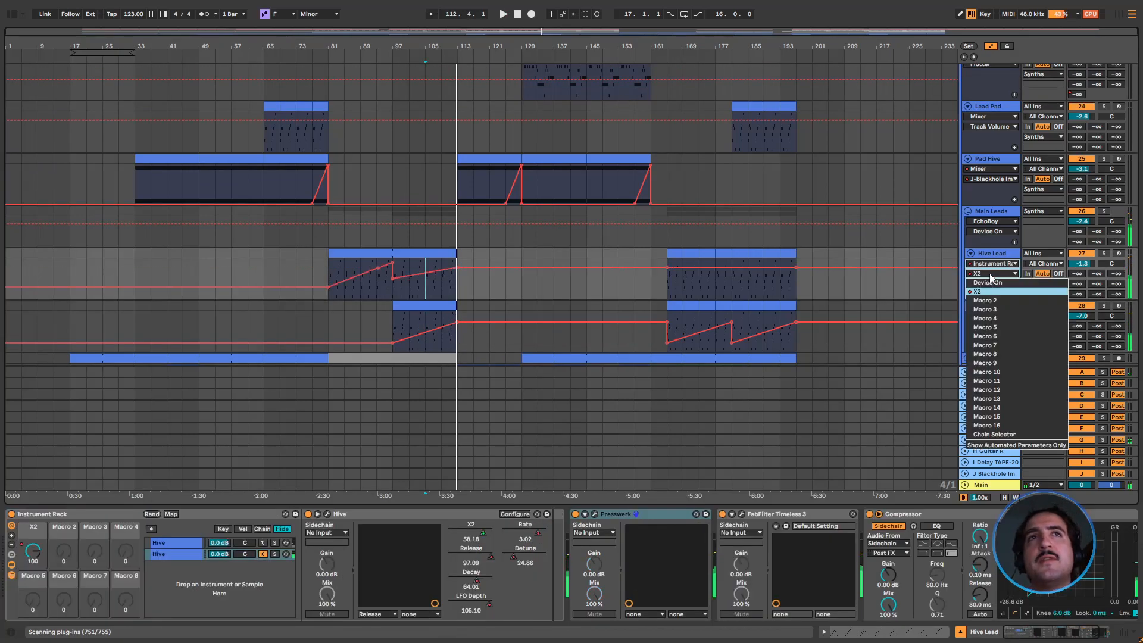
click(992, 291)
click(992, 264)
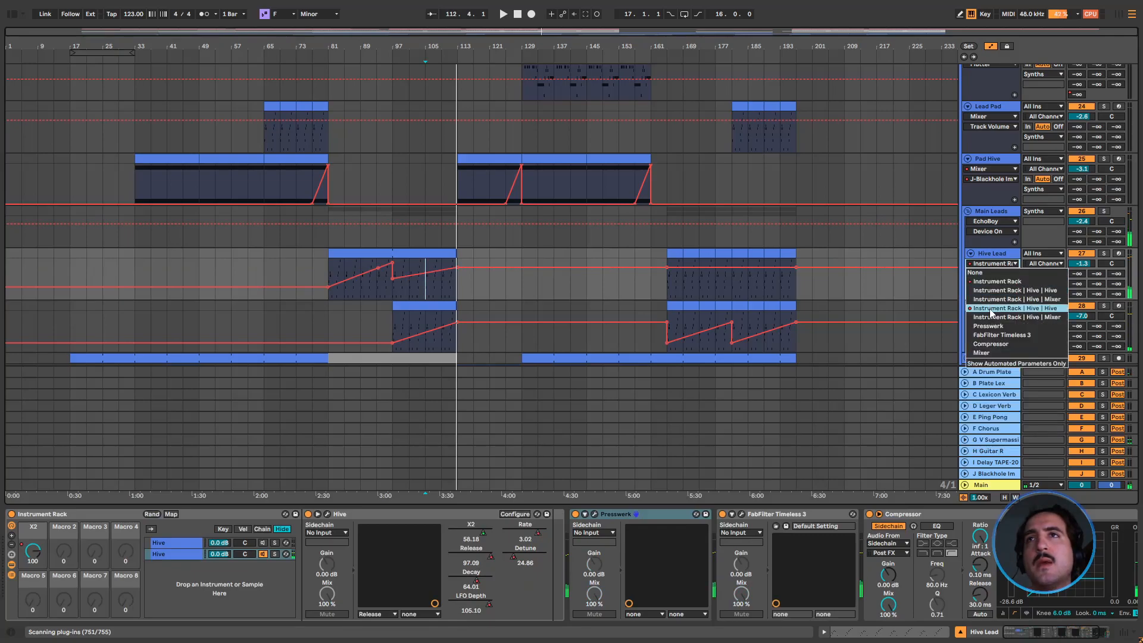
click(990, 309)
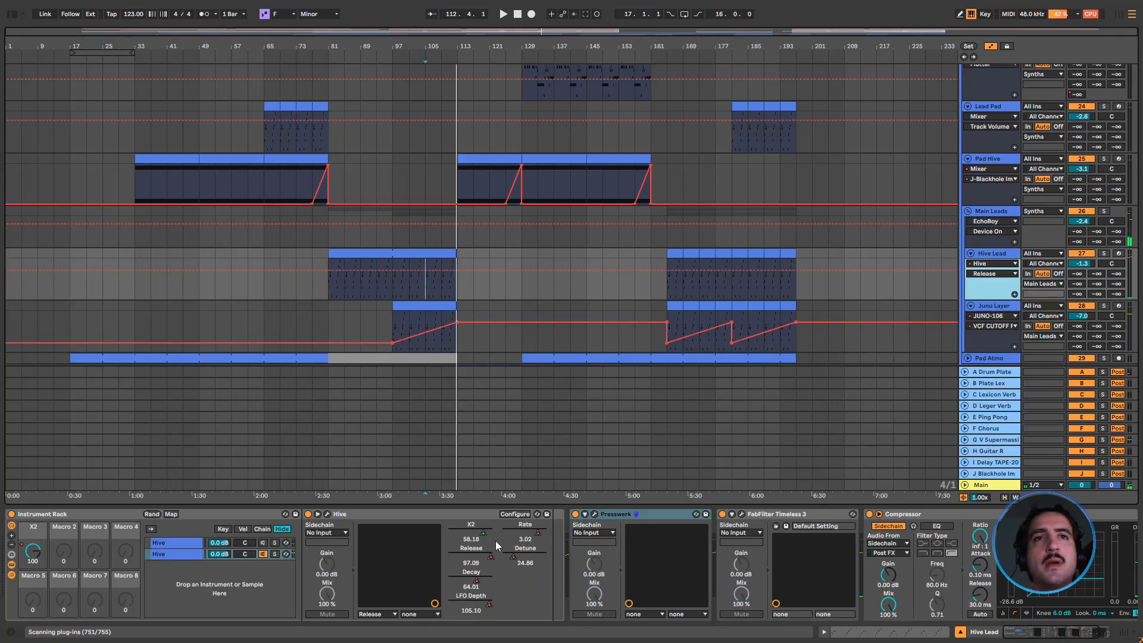
Examine the automation of Hive's X2 and Decay parameters on Hive Lead, and move the insert marker to bar 81
right_click(479, 532)
click(515, 304)
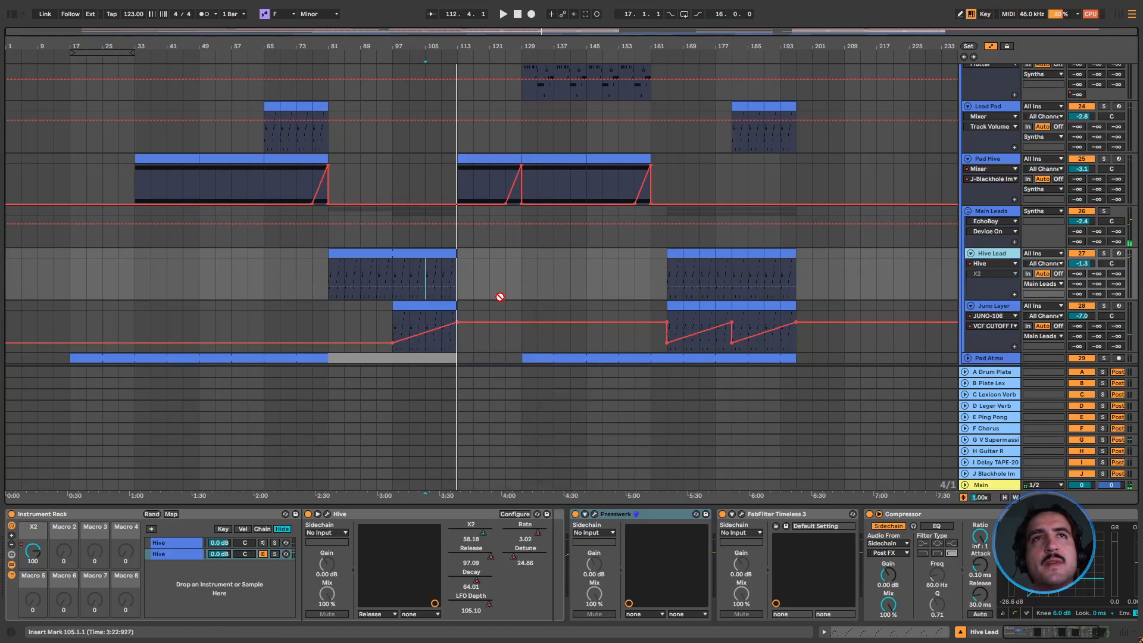
right_click(488, 558)
click(483, 576)
click(482, 576)
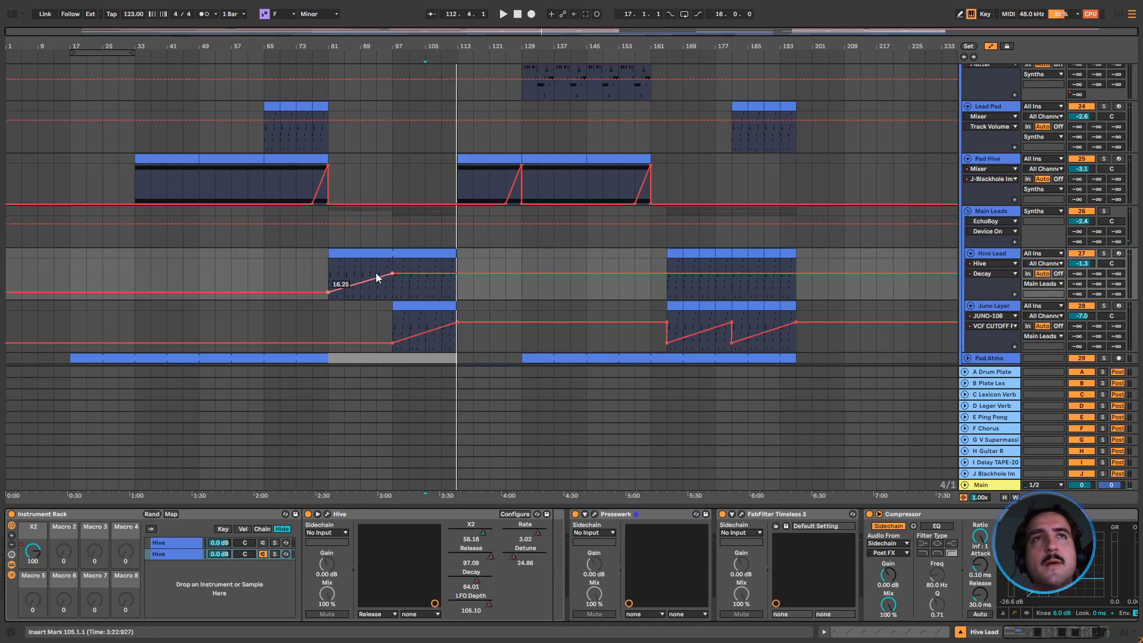
click(328, 274)
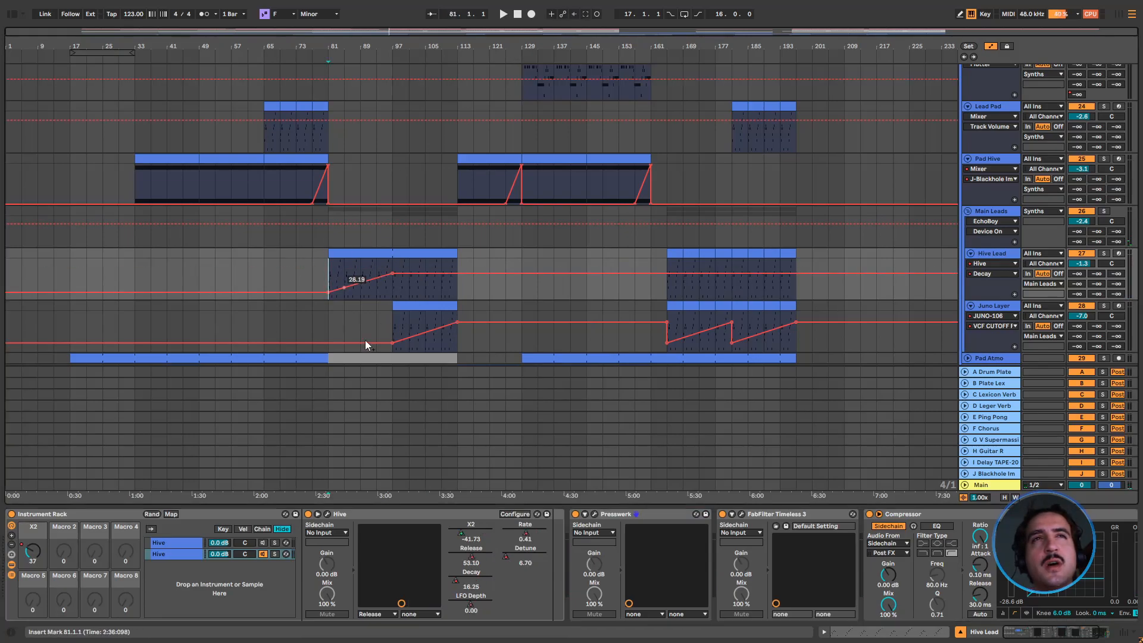
Examine the automation of Hive's LFO Depth, Rate and Detune on Hive Lead, and re-enable the overridden automation
click(473, 604)
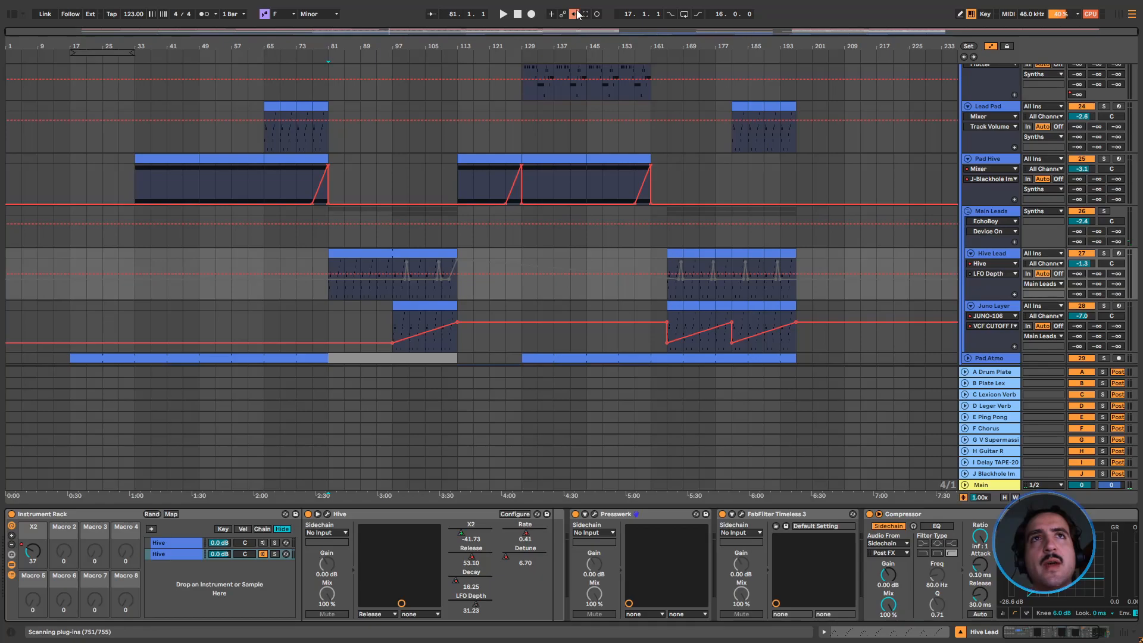
click(527, 534)
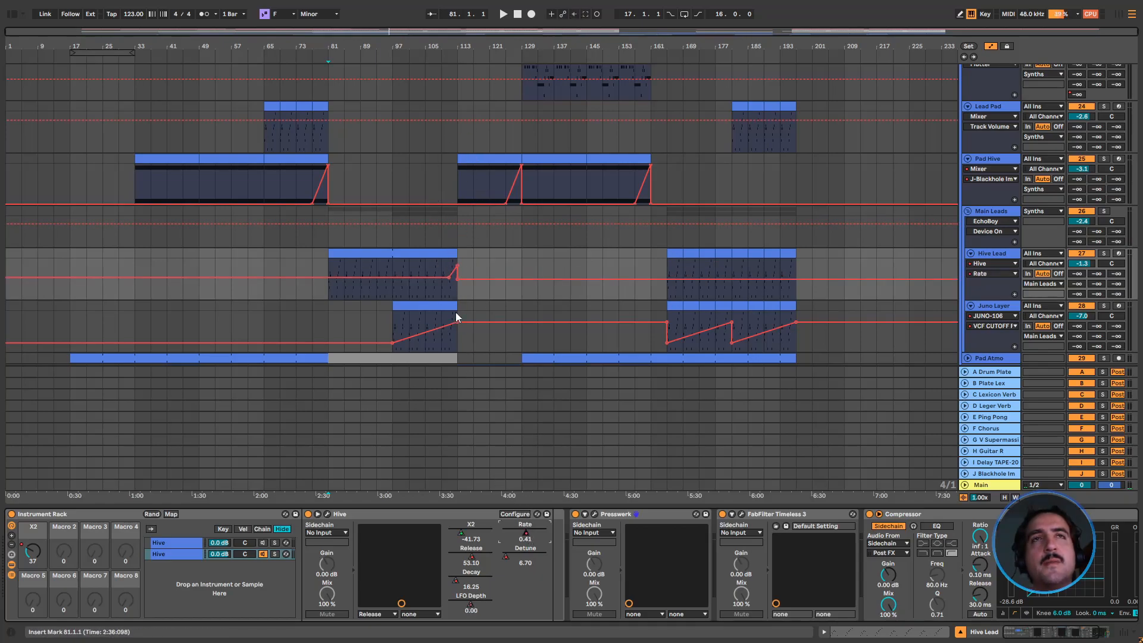
click(532, 558)
click(573, 14)
drag(491, 48, 411, 46)
key(w)
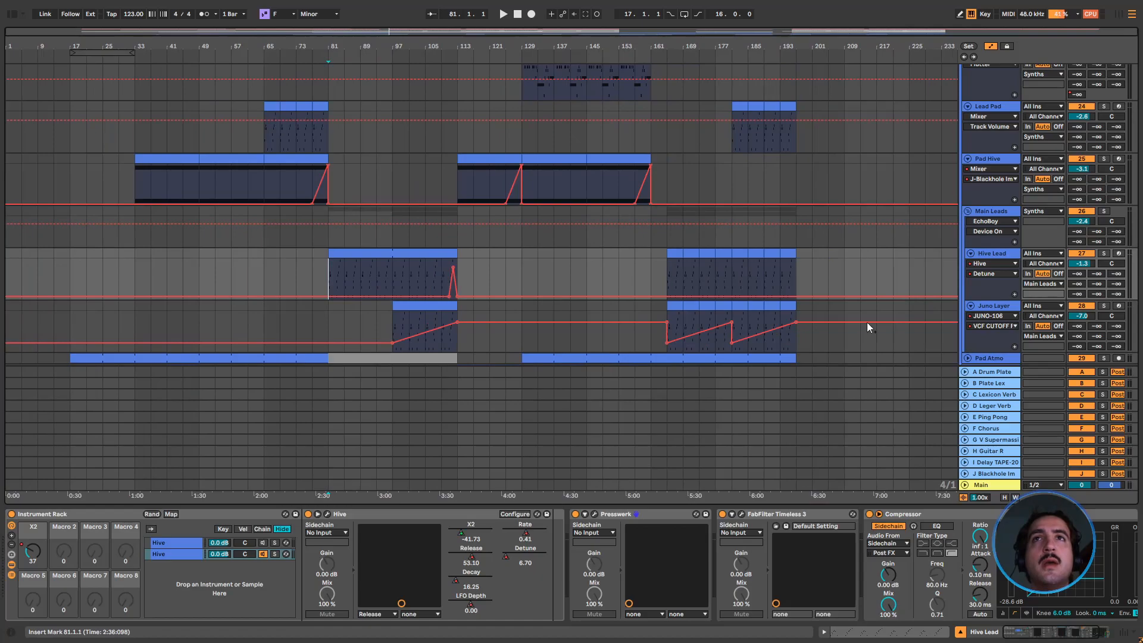
Compare the Hive Lead and Juno Layer lanes one at a time, leaving Hive Lead folded and Juno Layer unfolded
click(970, 253)
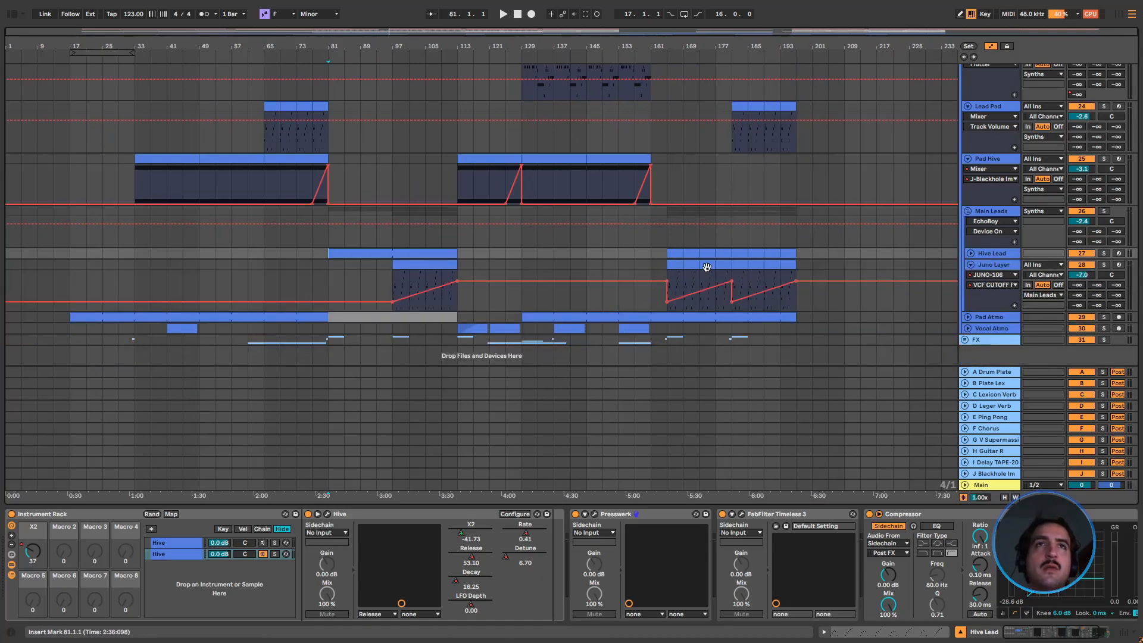
click(969, 264)
click(972, 253)
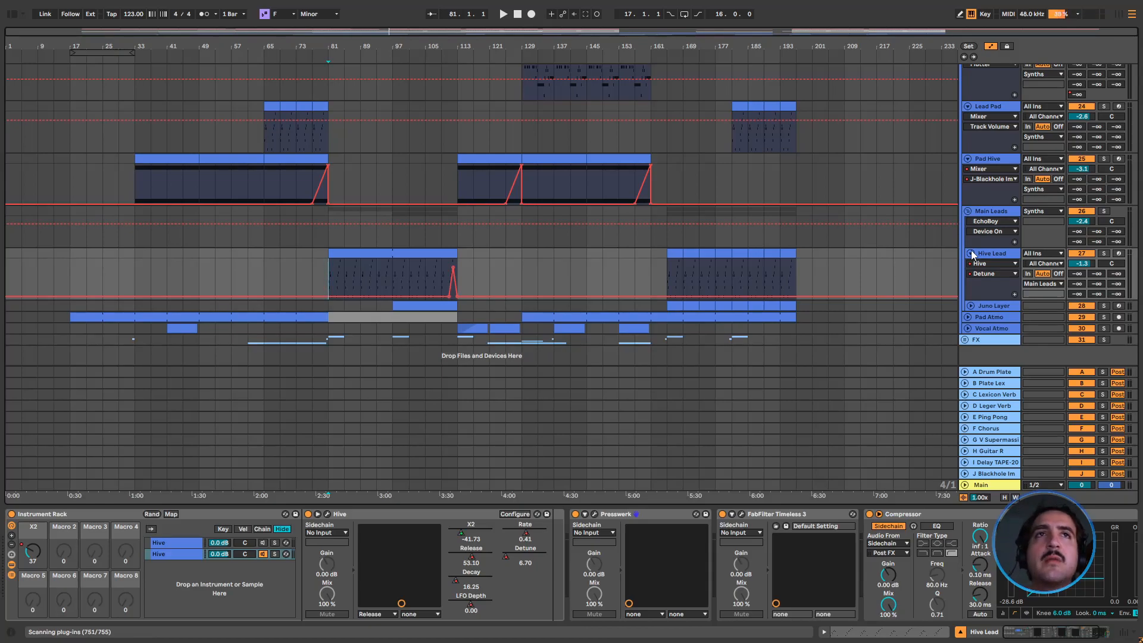
click(970, 251)
click(971, 264)
Play the soloed Juno Layer from bar 109, add Hive Lead to the solo, and clear the solos during playback
click(437, 305)
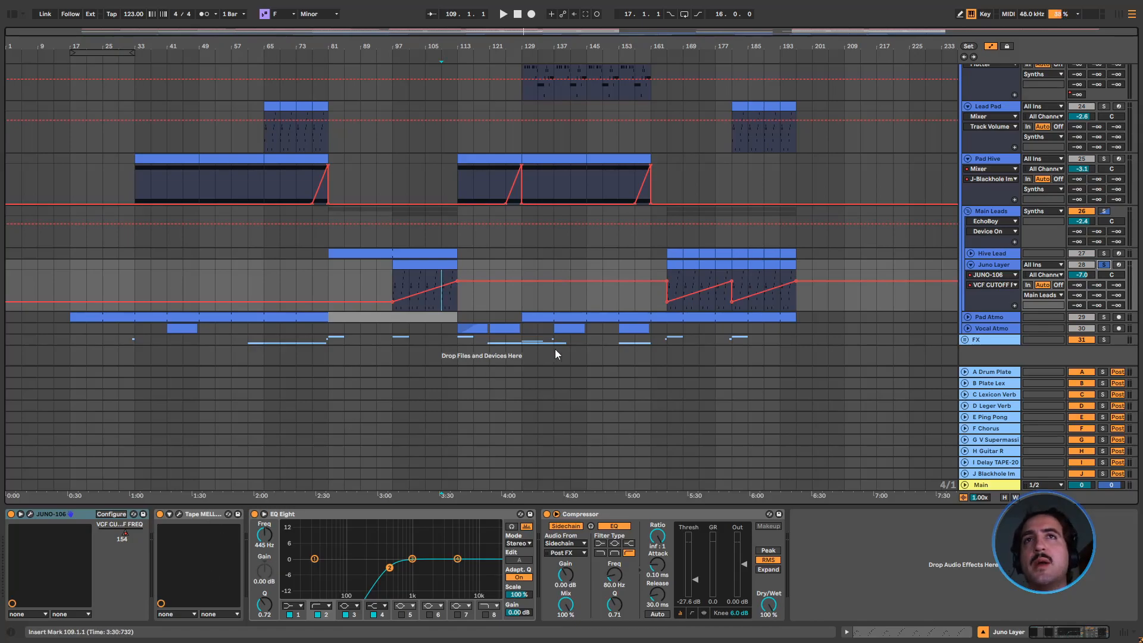
key(space)
click(1104, 253)
click(1107, 265)
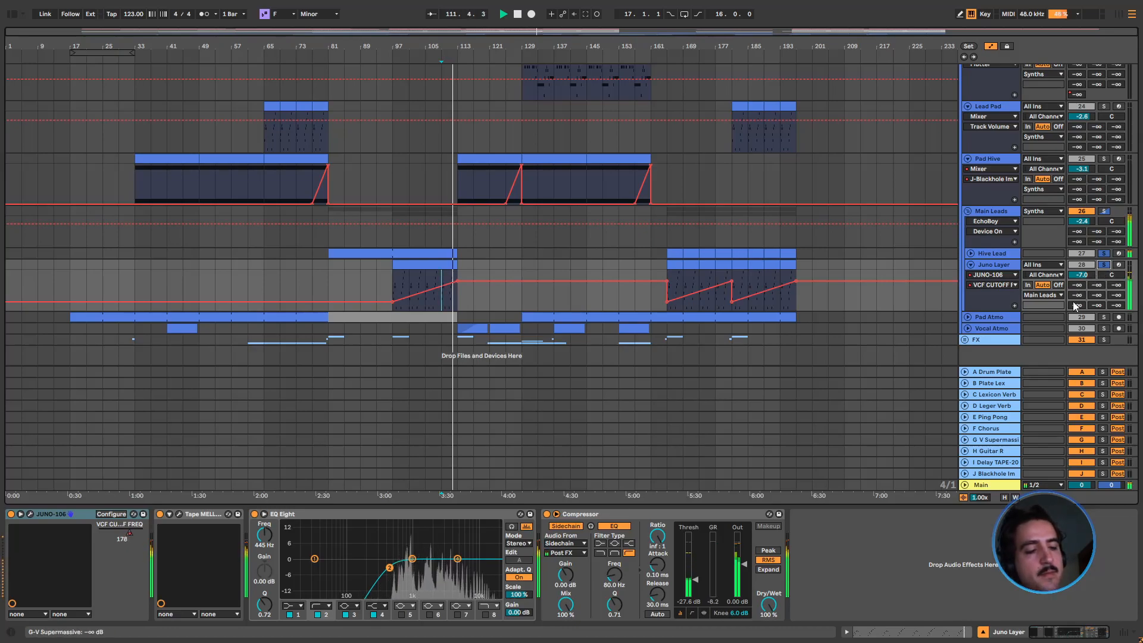
click(1105, 266)
Unfold Pad Atmo, solo it, and audition it around bars 165 and 177
scroll(715, 292, down, 1)
click(968, 311)
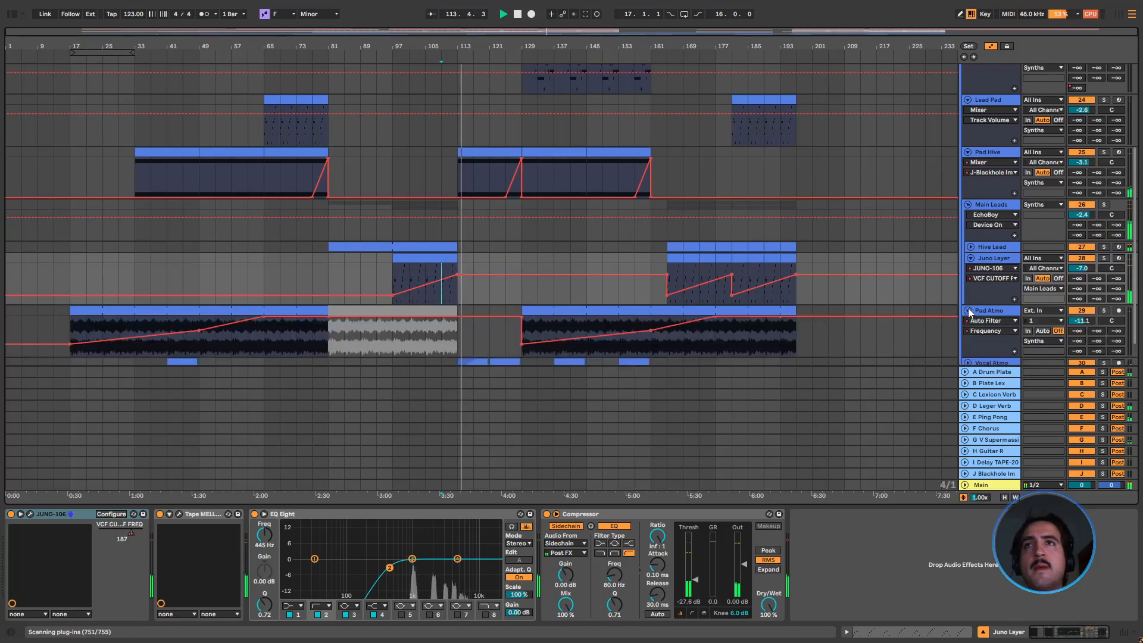
click(520, 287)
key(space)
key(space)
click(1105, 310)
click(671, 347)
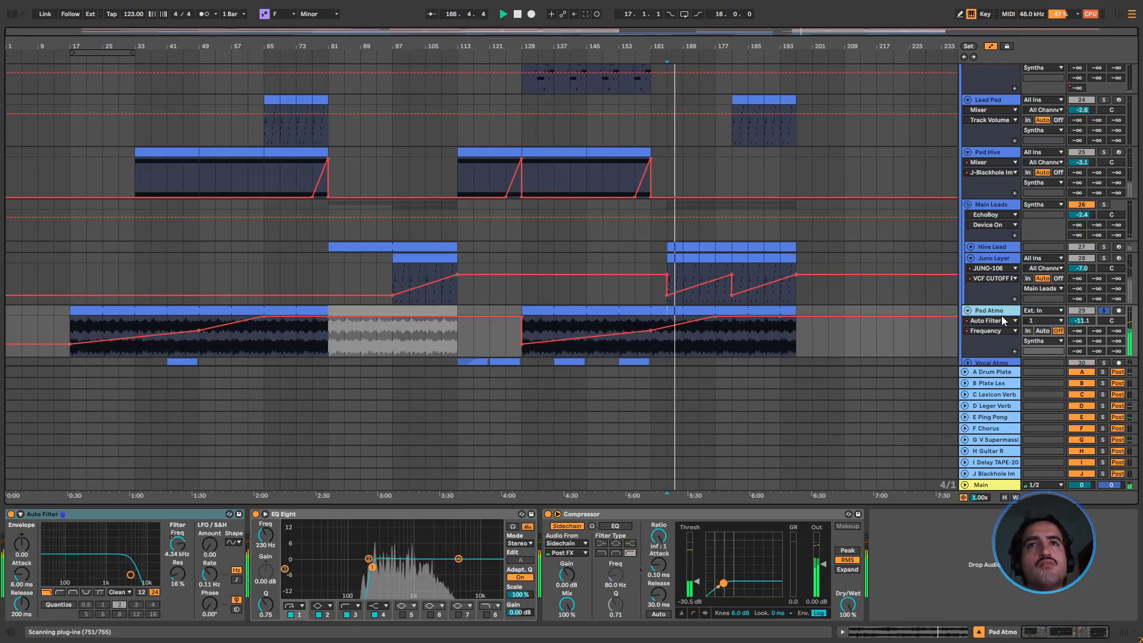
click(720, 340)
scroll(724, 339, down, 2)
key(space)
Unfold and solo Vocal Atmo, play it from bar 153, and examine its LFOTool settings
click(968, 321)
scroll(969, 321, down, 2)
click(1105, 282)
click(618, 316)
key(space)
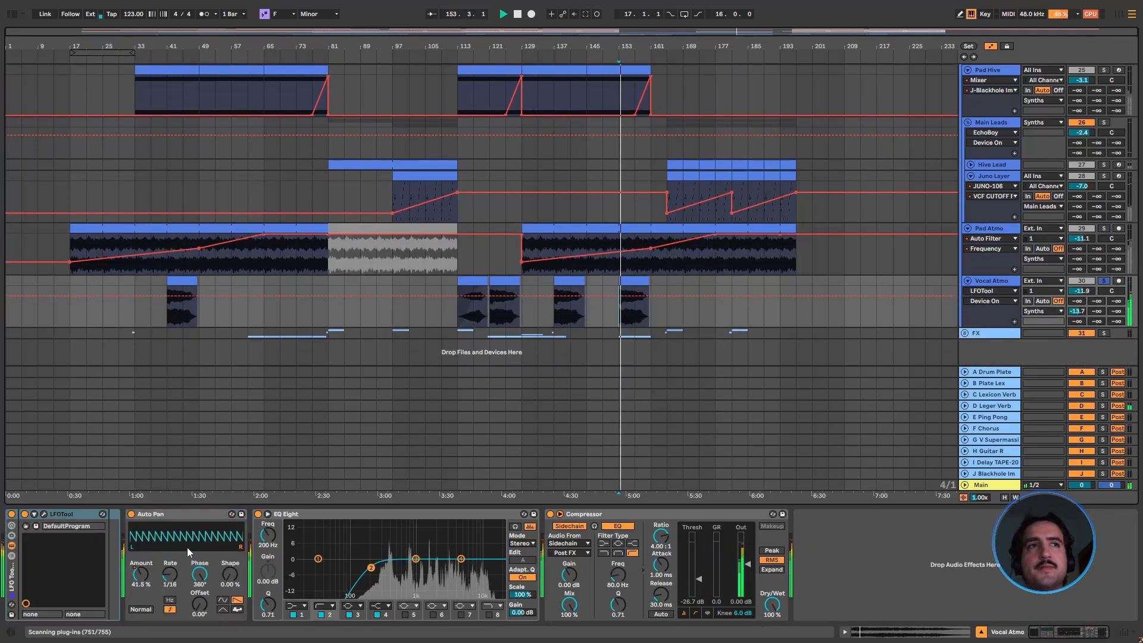
click(44, 514)
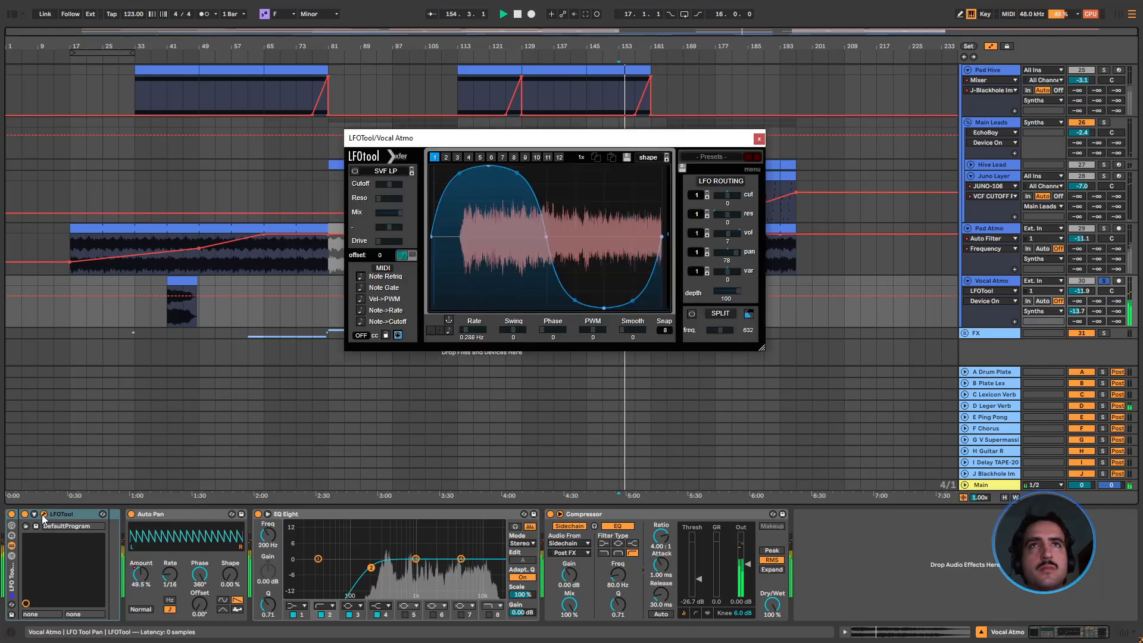
click(759, 139)
key(space)
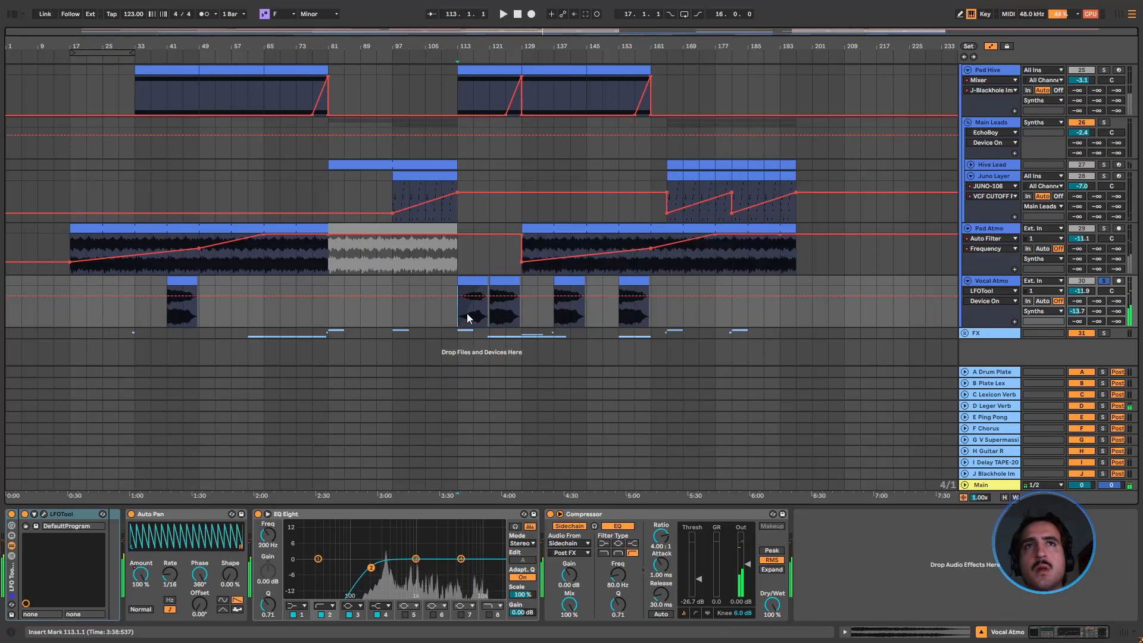
Clear the solo and compare Pad Hive's bars 113 to 129 with Main Leads' bars 97 to 113
click(490, 318)
scroll(456, 274, up, 5)
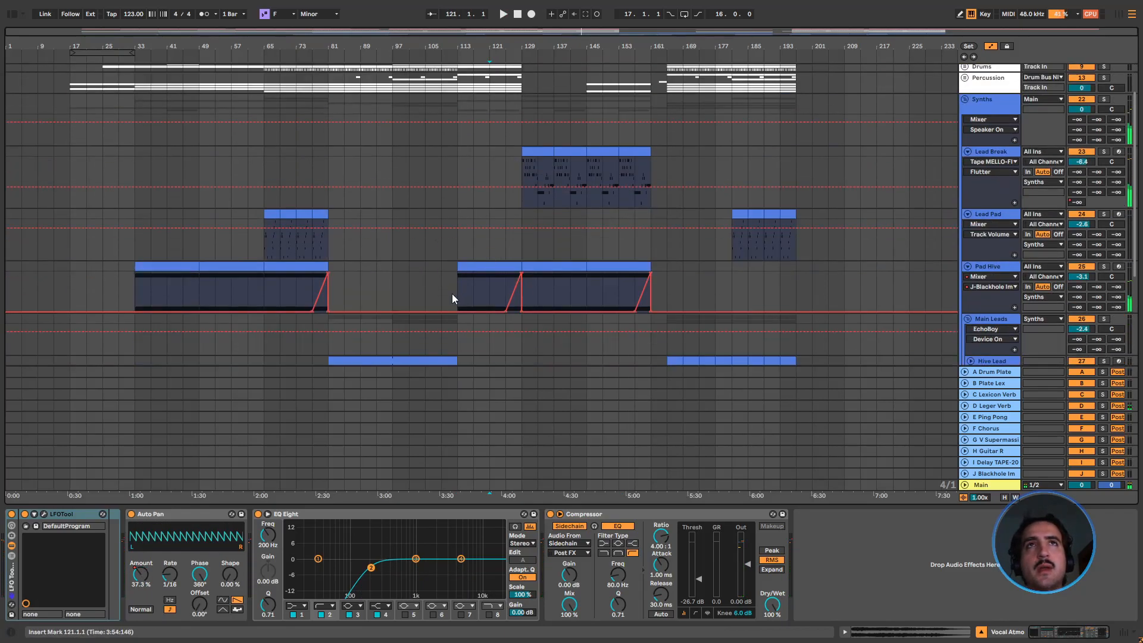
click(509, 276)
scroll(476, 269, down, 2)
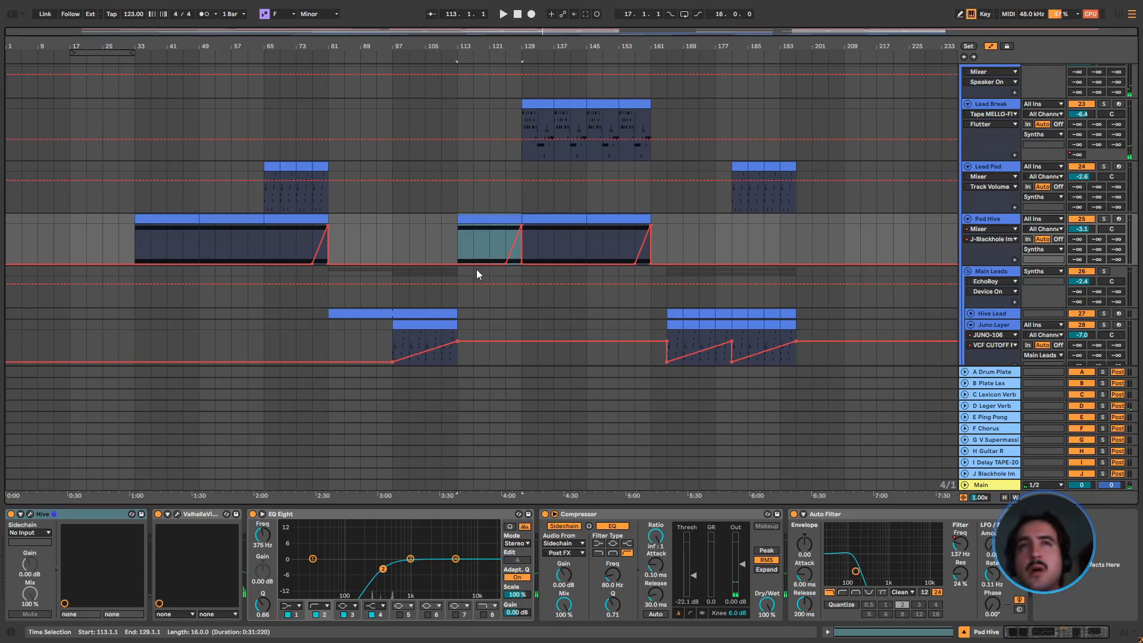
scroll(427, 295, down, 1)
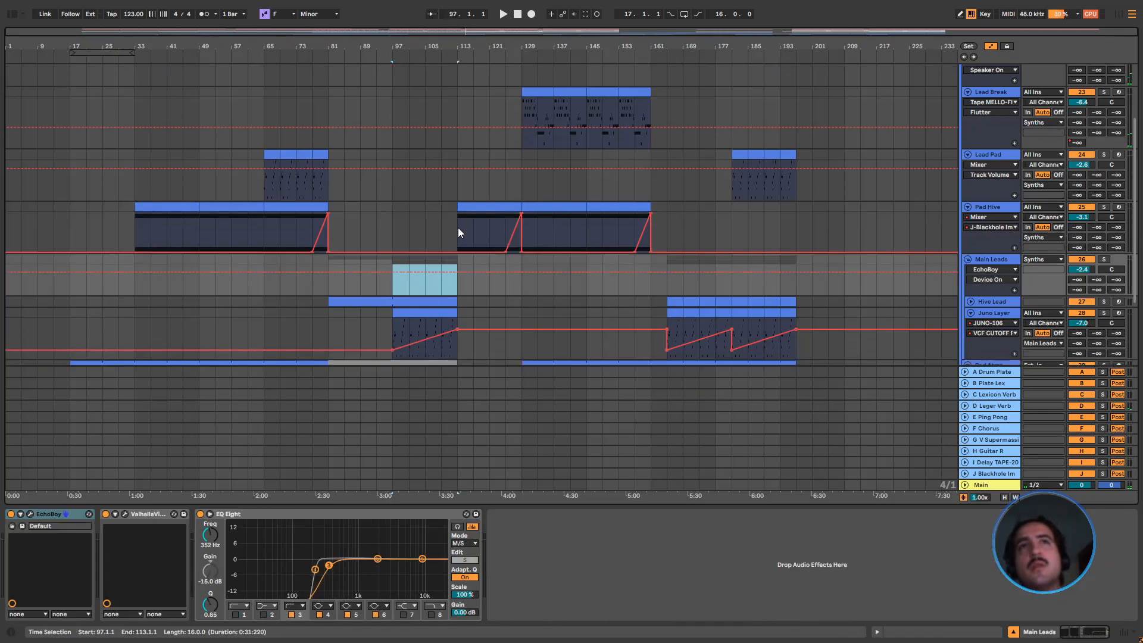
Select Pad Hive's bars 113 to 129 and play that section in the full mix while reviewing the synth tracks
drag(459, 228, 524, 209)
scroll(501, 237, down, 2)
scroll(477, 241, down, 3)
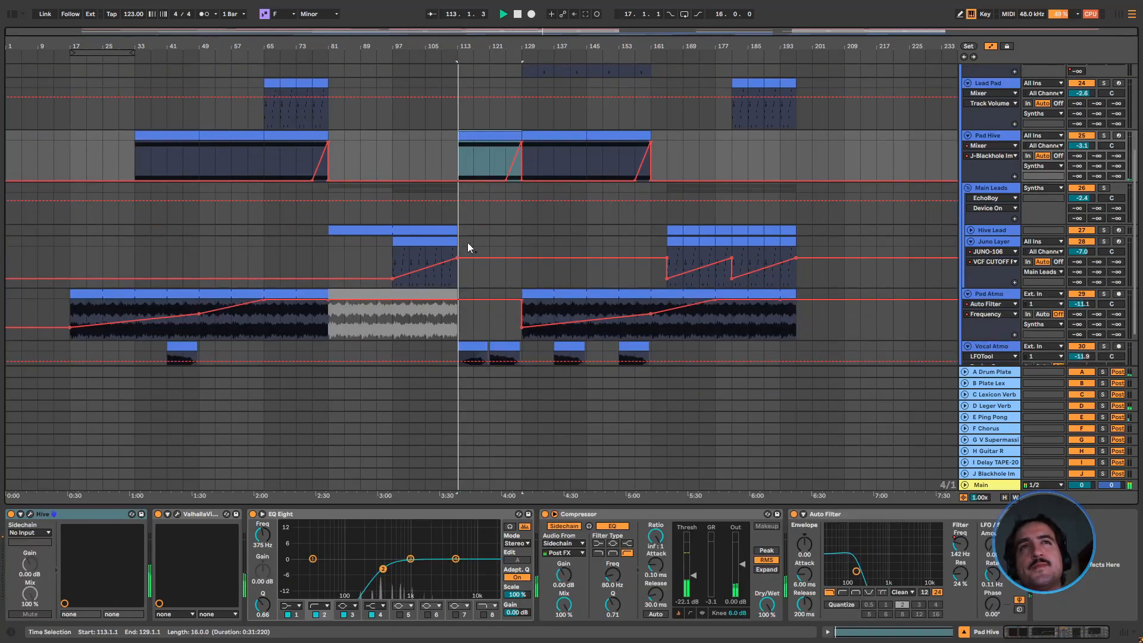
key(space)
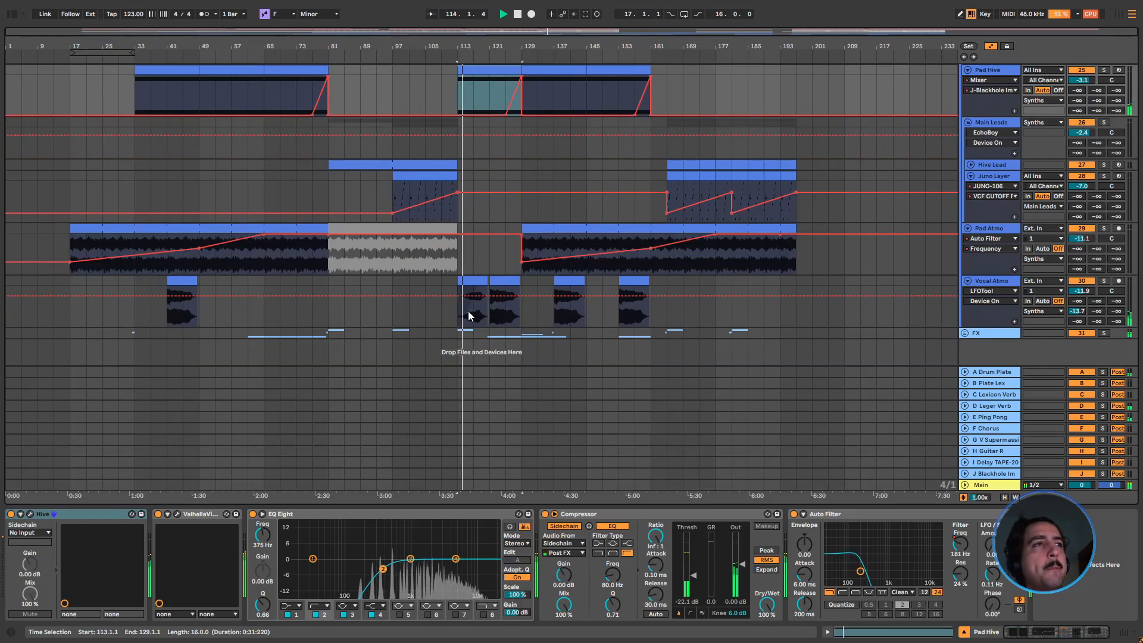
scroll(475, 319, up, 2)
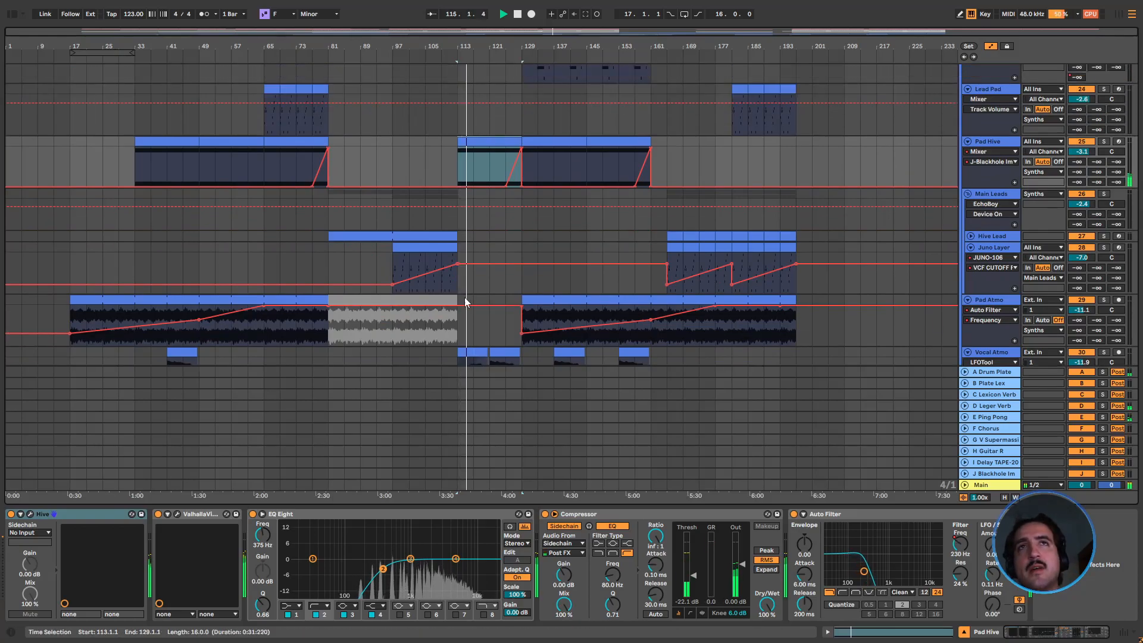
scroll(474, 318, up, 3)
scroll(485, 319, down, 2)
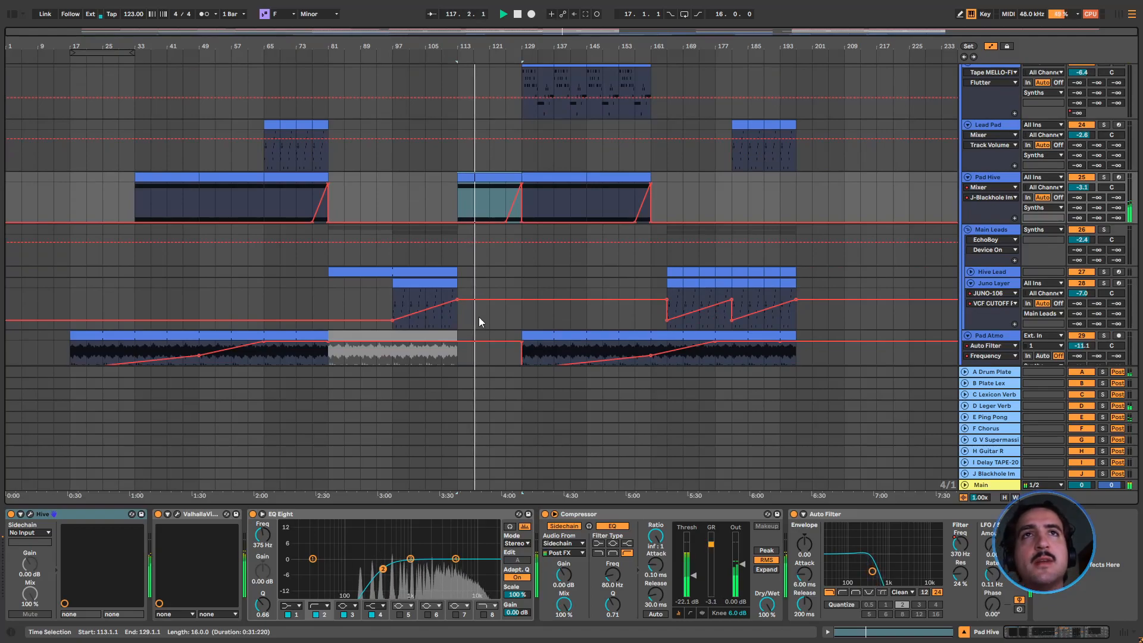
scroll(481, 320, down, 3)
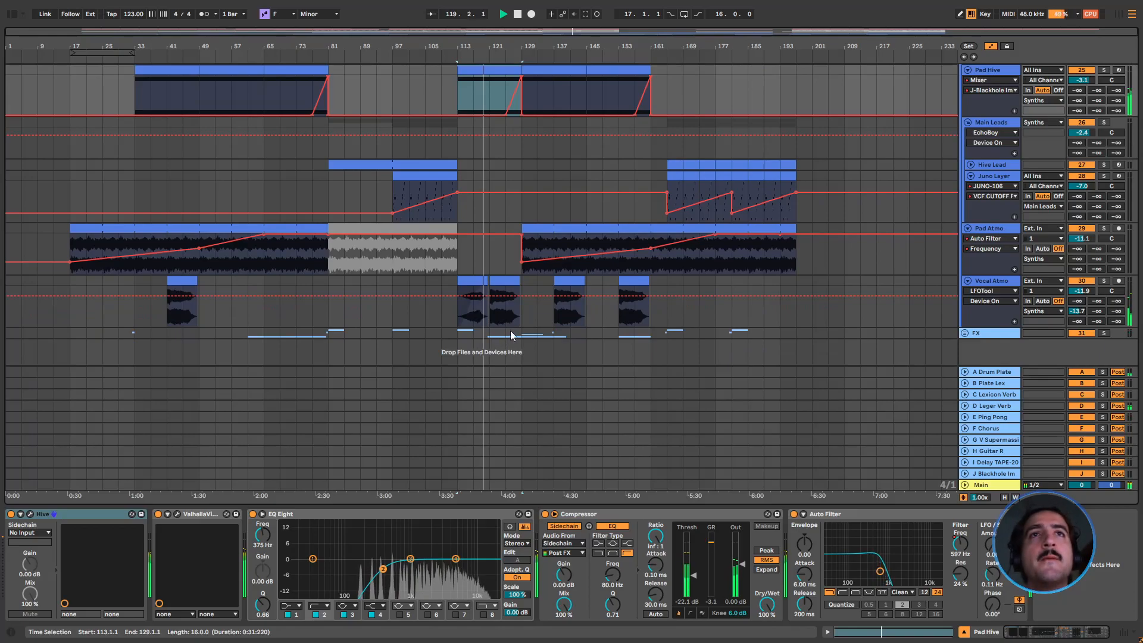
Unfold the FX group and copy the four bars of Tom Fills before bar 165 to bars 117 and 125
click(966, 334)
drag(650, 355, 665, 312)
scroll(667, 344, down, 2)
click(658, 313)
key(ctrl+c)
click(474, 311)
key(ctrl+v)
click(506, 310)
key(ctrl+v)
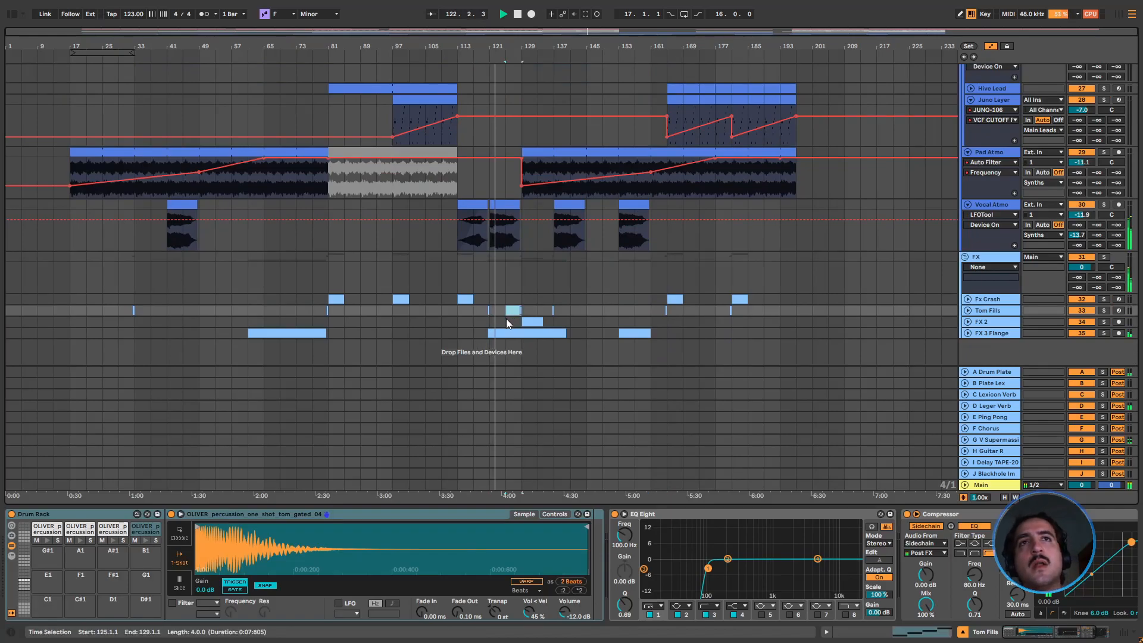
Select Vocal Atmo, stop playback, and examine the pan modulation in its LFOTool
double_click(993, 204)
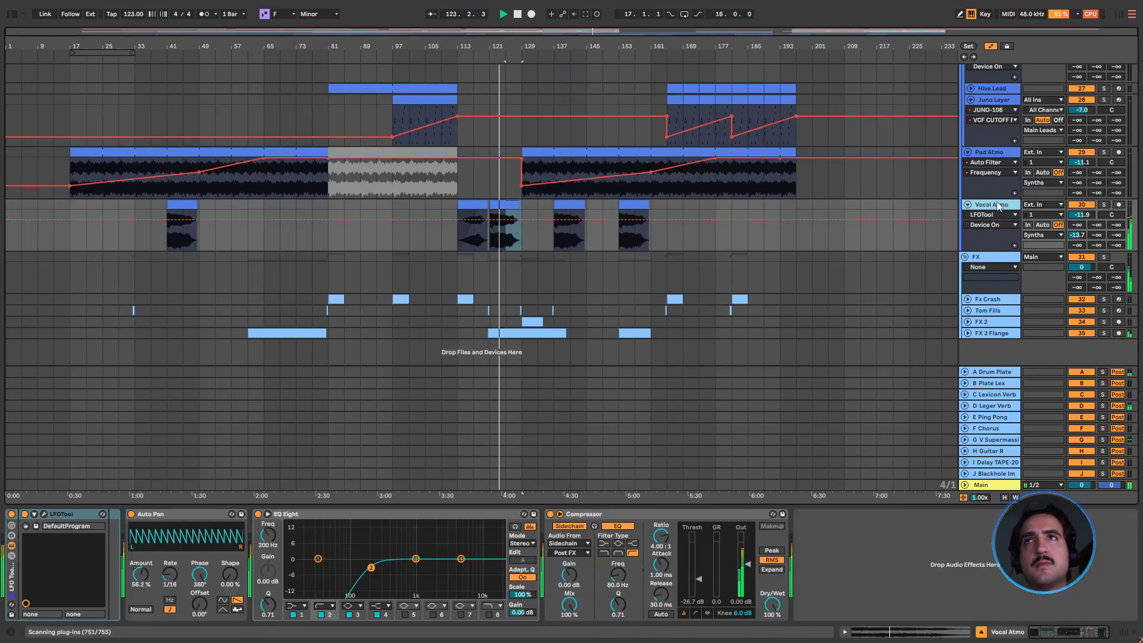
key(space)
click(43, 514)
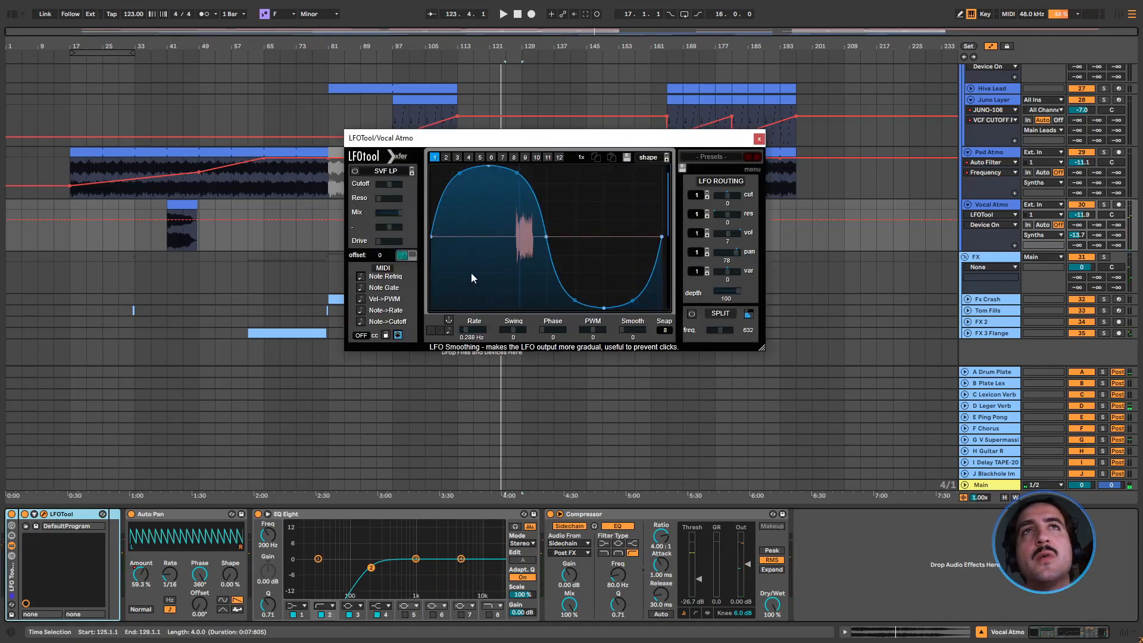
click(759, 139)
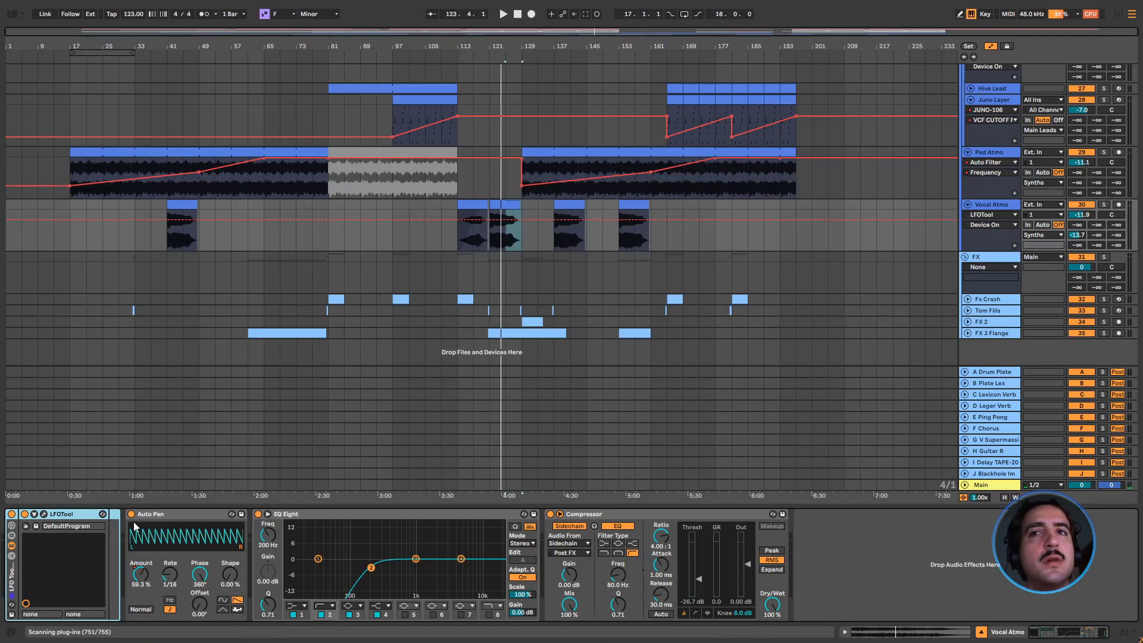
Play the soloed Vocal Atmo from bar 121, turn Auto Pan's Amount up to 100 %, and re-enable its automation
click(485, 247)
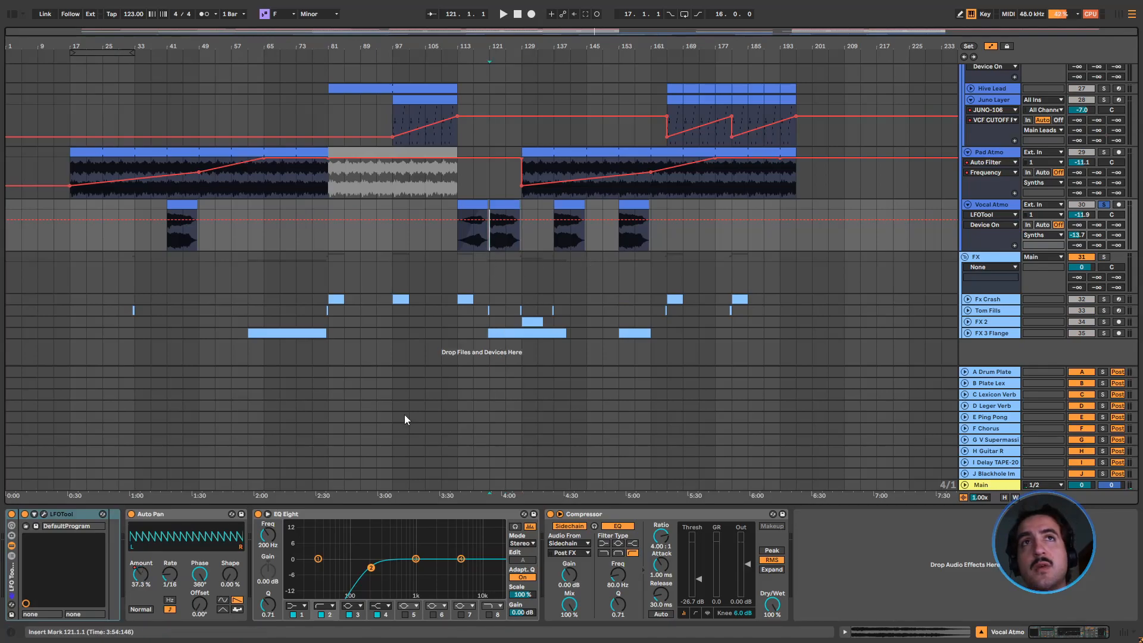
key(space)
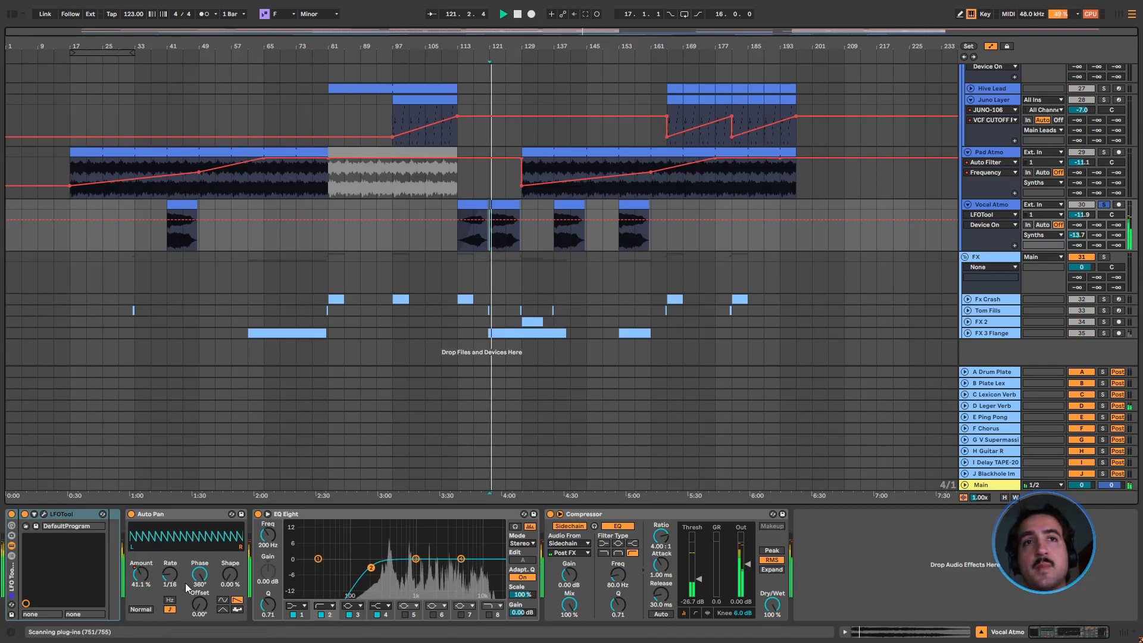
drag(140, 575, 176, 556)
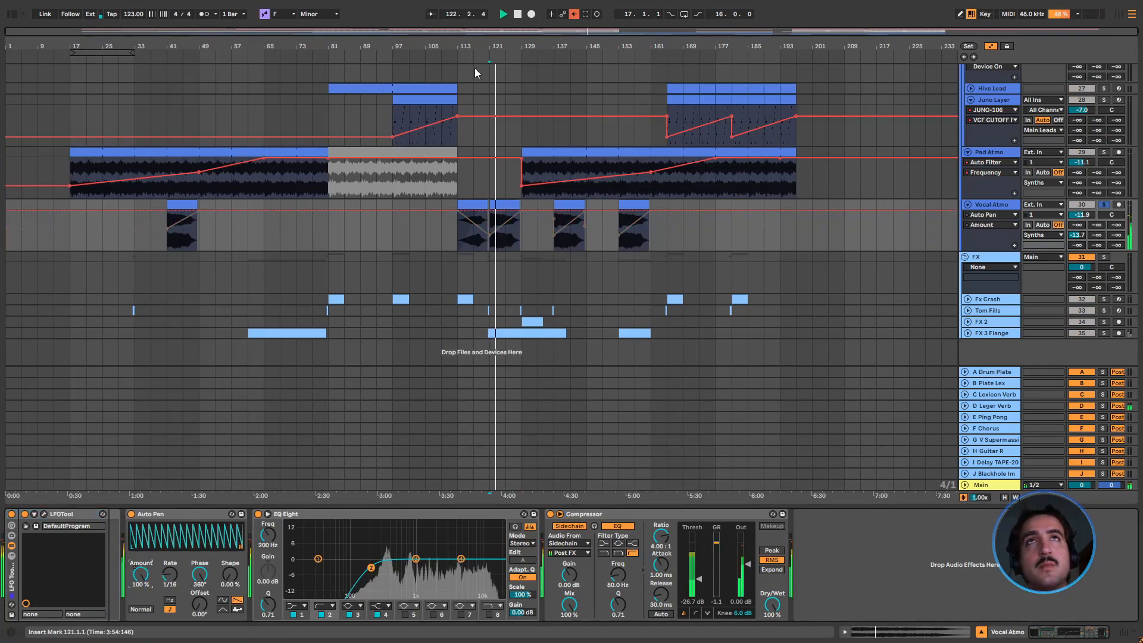
click(574, 14)
Audition the automated Auto Pan Amount on the soloed Vocal Atmo from bars 125 and 141, and stop playback
click(506, 244)
key(space)
key(space)
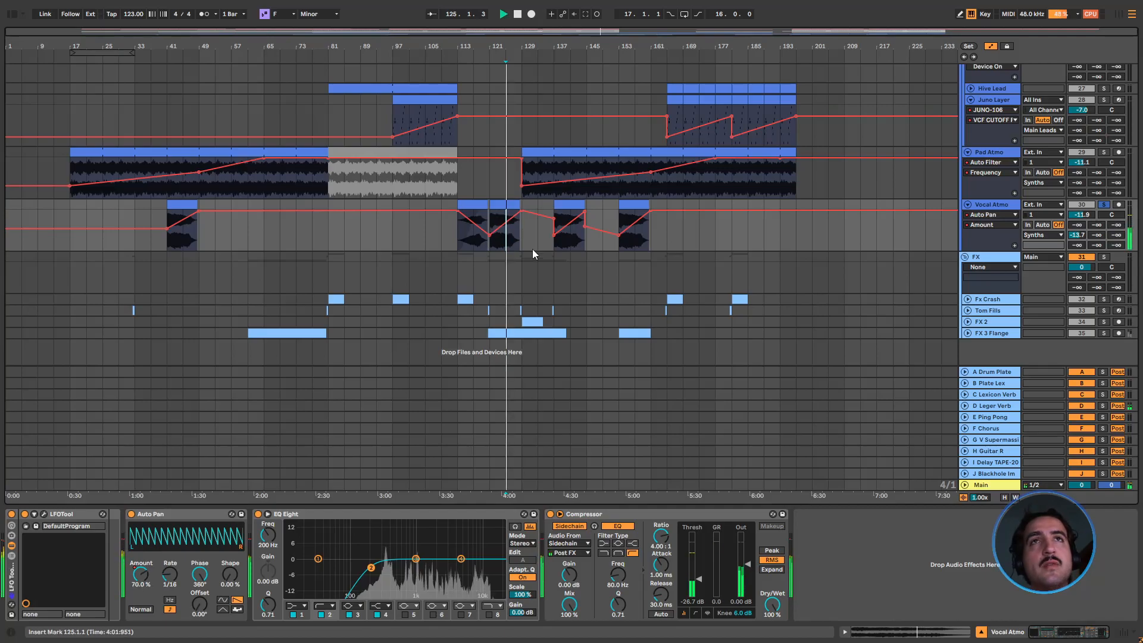
click(555, 248)
click(574, 245)
key(space)
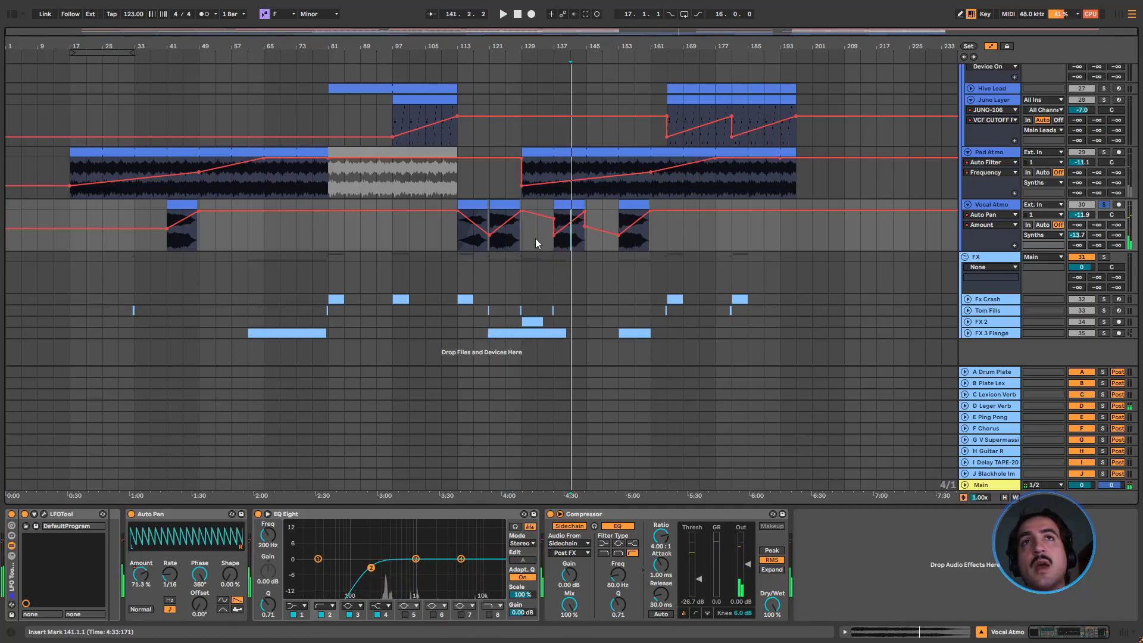
Fold Vocal Atmo, unfold the FX group's Fx Crash and Tom Fills, and audition the soloed crash from bar 113 before folding it
click(968, 204)
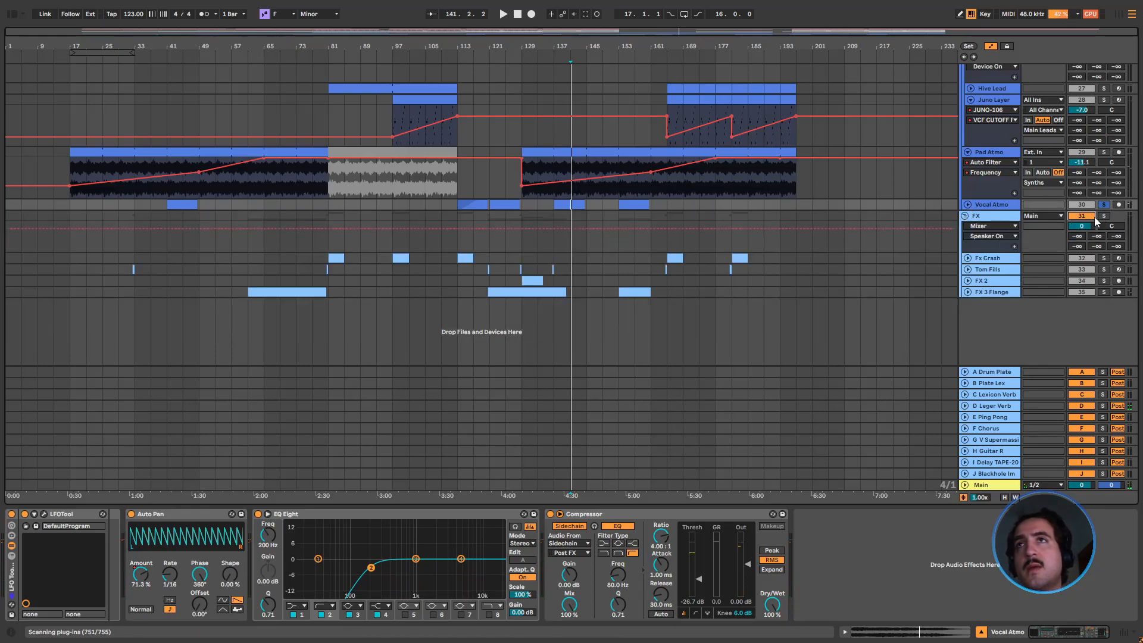
click(968, 269)
click(968, 257)
click(457, 287)
key(space)
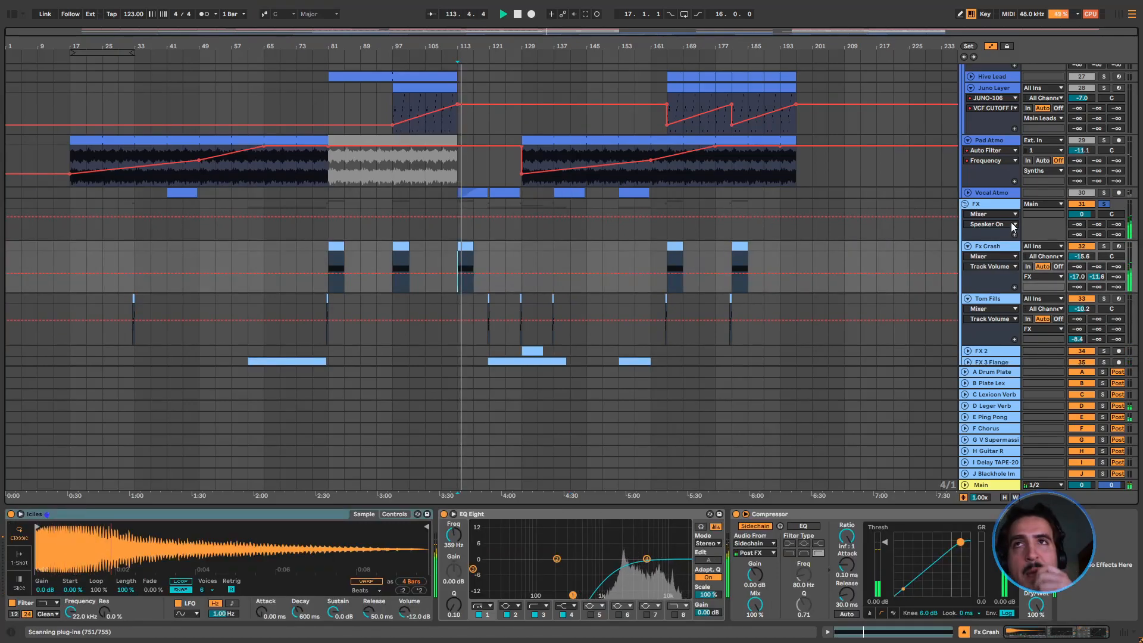
click(968, 247)
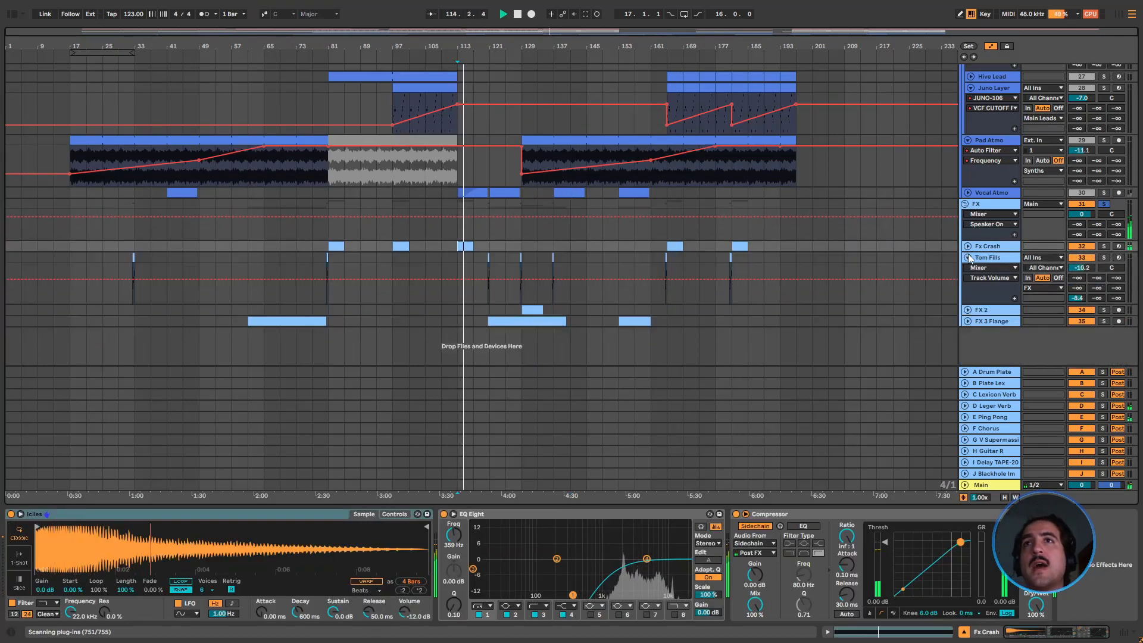
Solo the FX group's Tom Fills track and audition the fill starting at bar 120.3
click(1104, 257)
click(489, 259)
key(space)
key(space)
key(space)
drag(498, 43, 485, 226)
click(475, 265)
key(space)
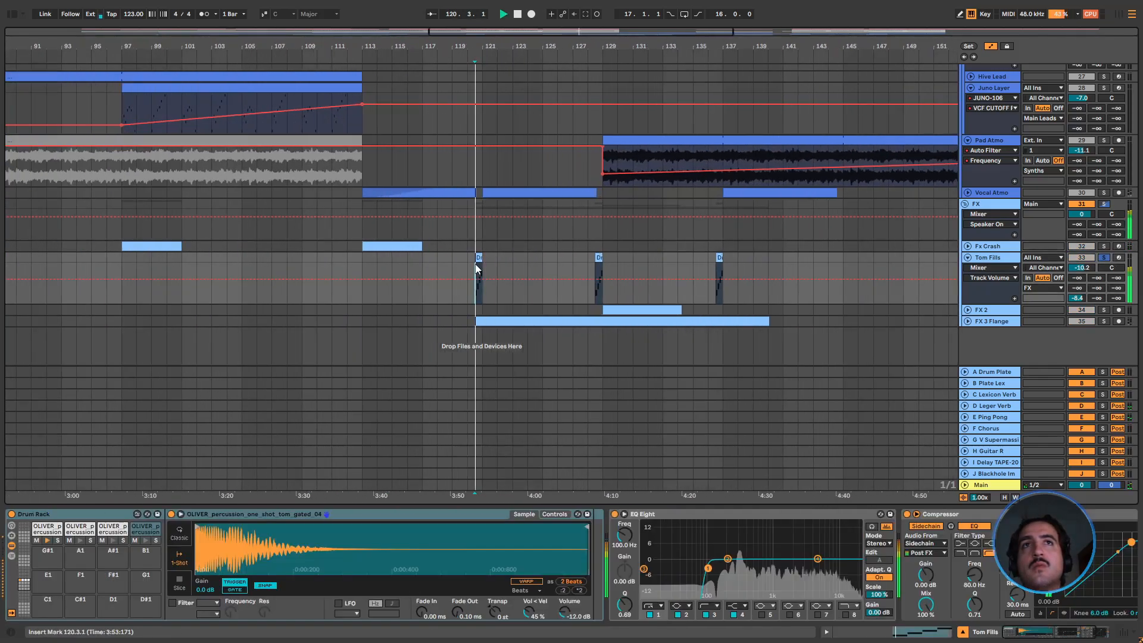
key(space)
Unfold the Percussion group and compare its Tom Fills around bar 121 with the FX group's Tom Fills
scroll(674, 269, up, 10)
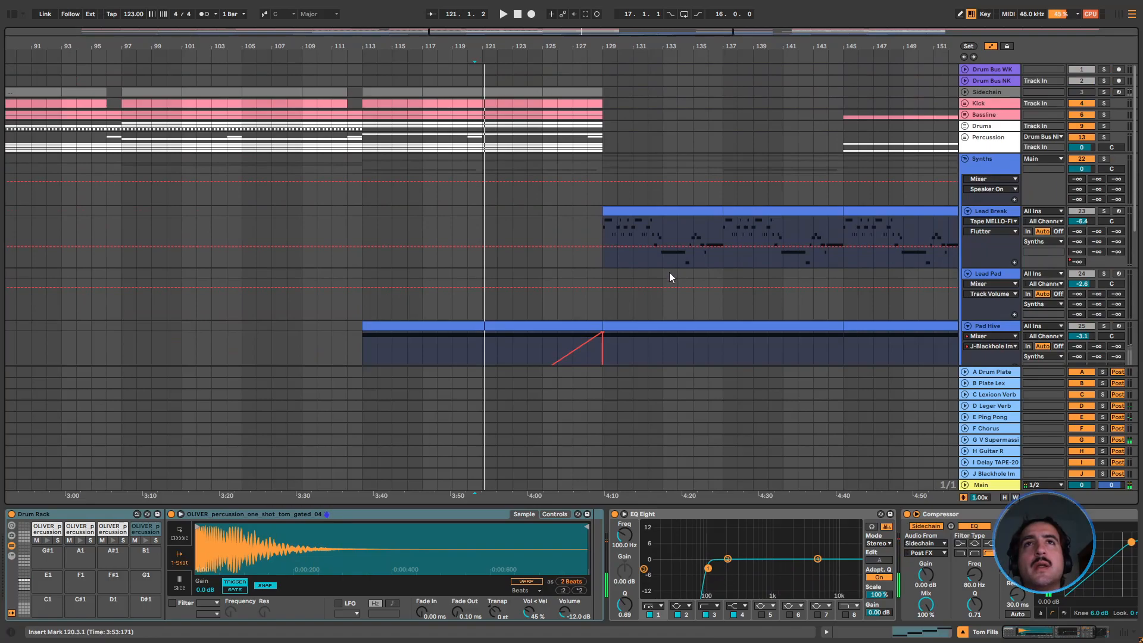
click(965, 137)
scroll(1085, 166, down, 1)
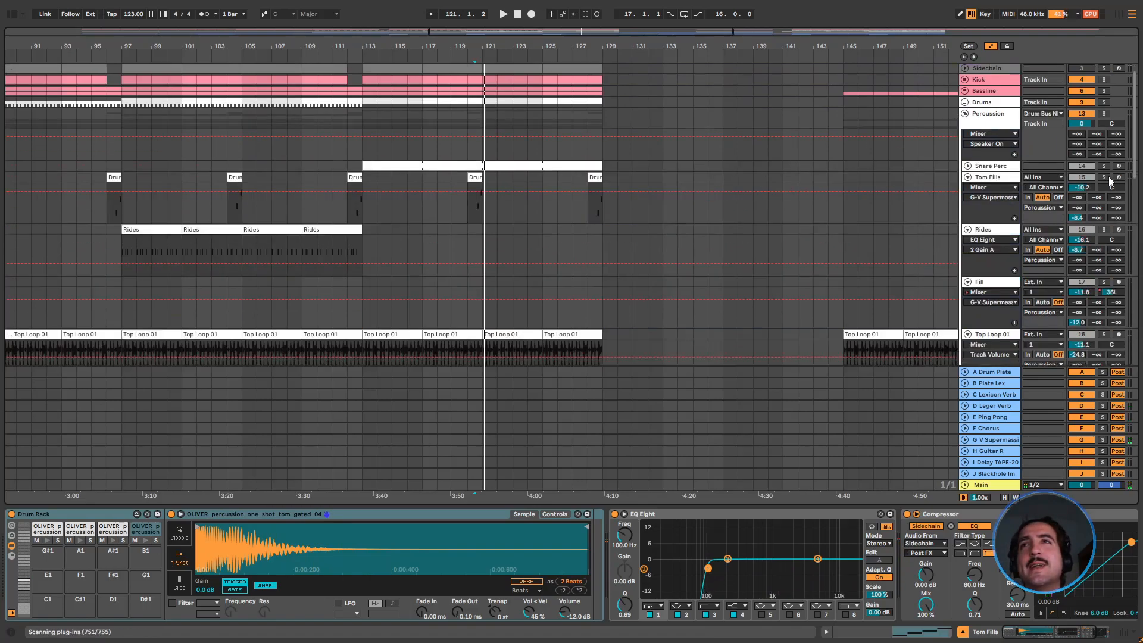
scroll(866, 201, down, 4)
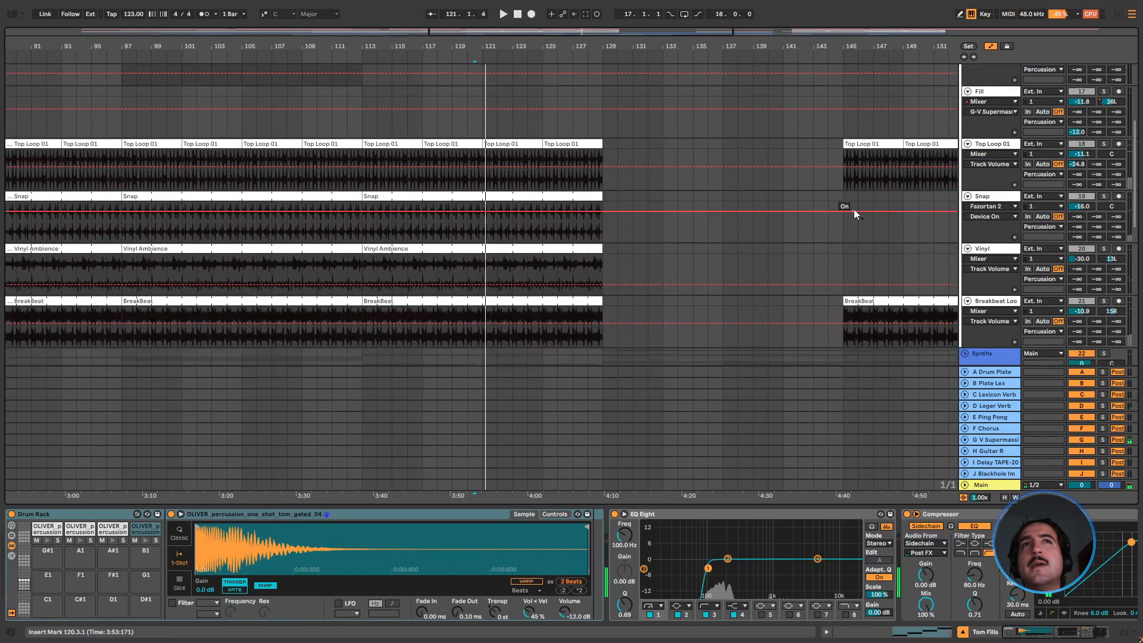
scroll(852, 227, down, 6)
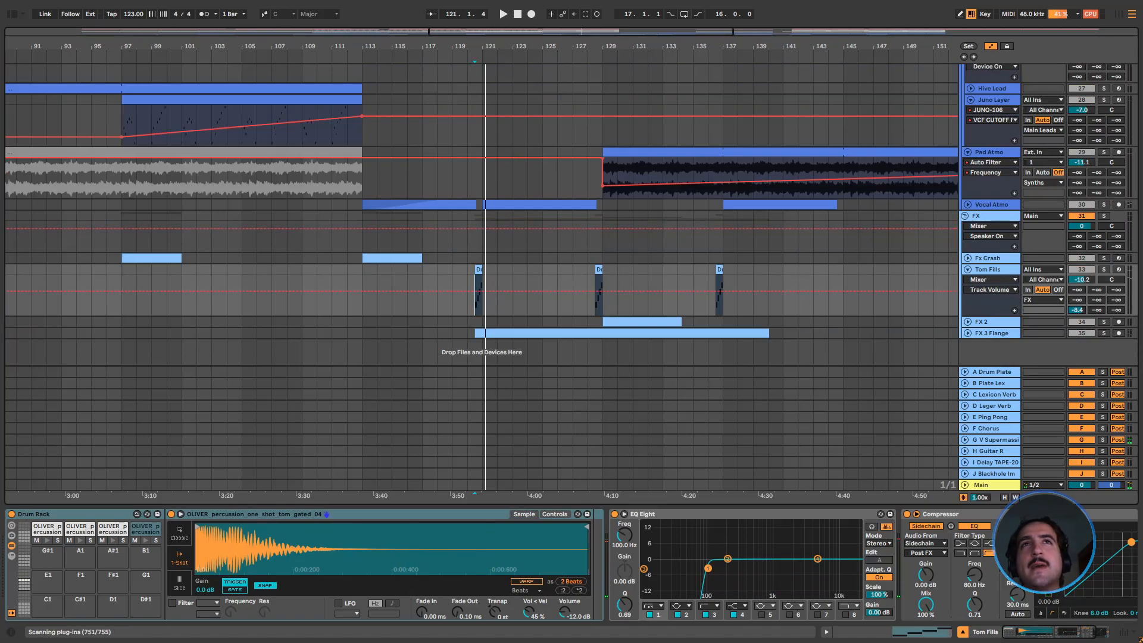
Remove the FX group's Tom Fills clip in bars 117 to 121, checking it against the Percussion tracks
double_click(500, 33)
scroll(524, 282, up, 3)
scroll(484, 301, down, 1)
scroll(473, 297, down, 2)
click(498, 271)
scroll(495, 267, up, 10)
scroll(497, 274, up, 8)
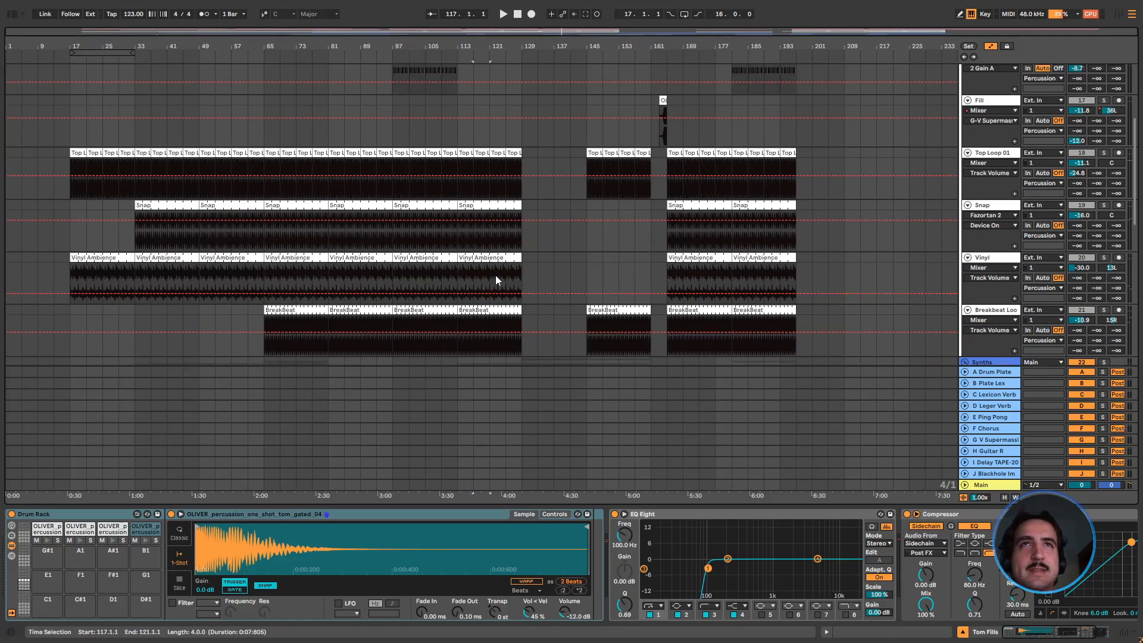
Remove the FX group's Tom Fills clip in bars 125 to 133, checking it against the Percussion Tom Fills
scroll(496, 276, down, 20)
scroll(484, 301, up, 1)
scroll(299, 276, up, 18)
scroll(298, 275, up, 2)
scroll(298, 277, down, 15)
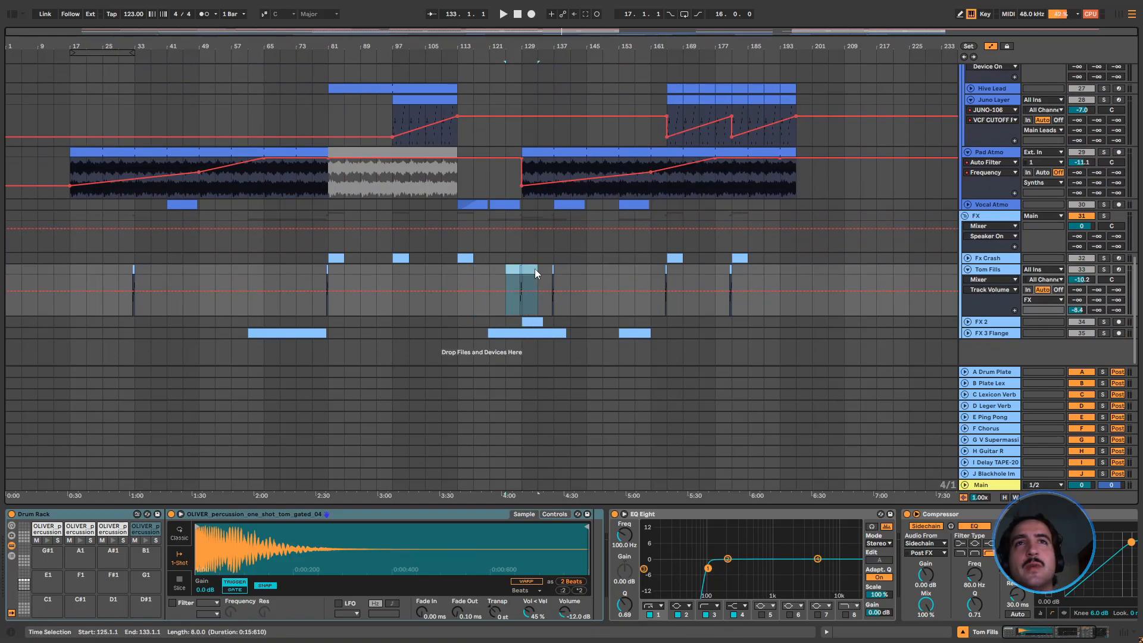
scroll(502, 329, up, 18)
scroll(508, 332, down, 16)
scroll(602, 339, down, 3)
scroll(662, 331, up, 16)
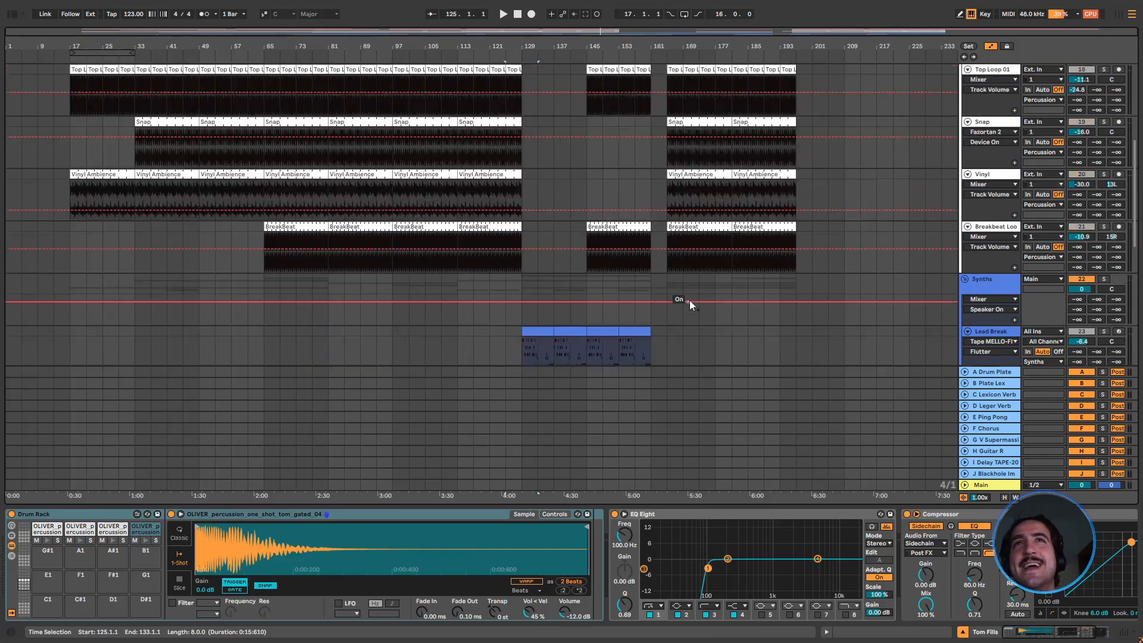
scroll(689, 299, down, 7)
scroll(691, 302, down, 5)
scroll(692, 300, up, 15)
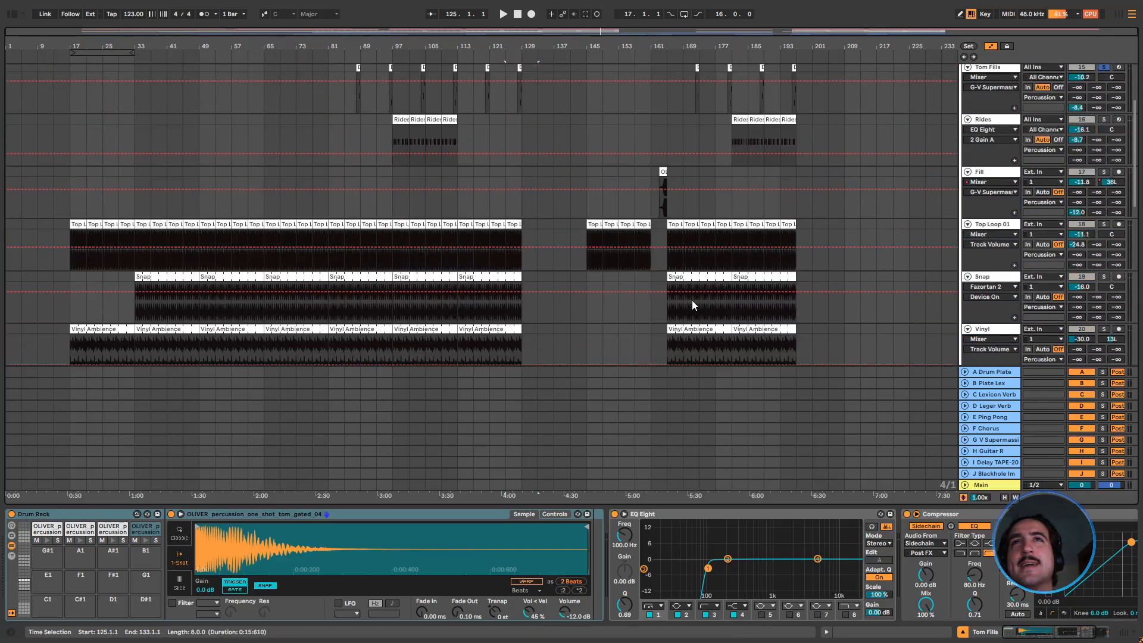
Delete the FX group's Tom Fills clip just before bar 181
scroll(692, 300, down, 1)
drag(731, 51, 731, 113)
scroll(718, 261, down, 15)
scroll(717, 259, down, 4)
drag(696, 269, 730, 273)
key(Delete)
click(804, 273)
Check the Percussion group's Tom Fills between bars 165 and 197 against the fills remaining in the FX group
scroll(1107, 271, up, 1)
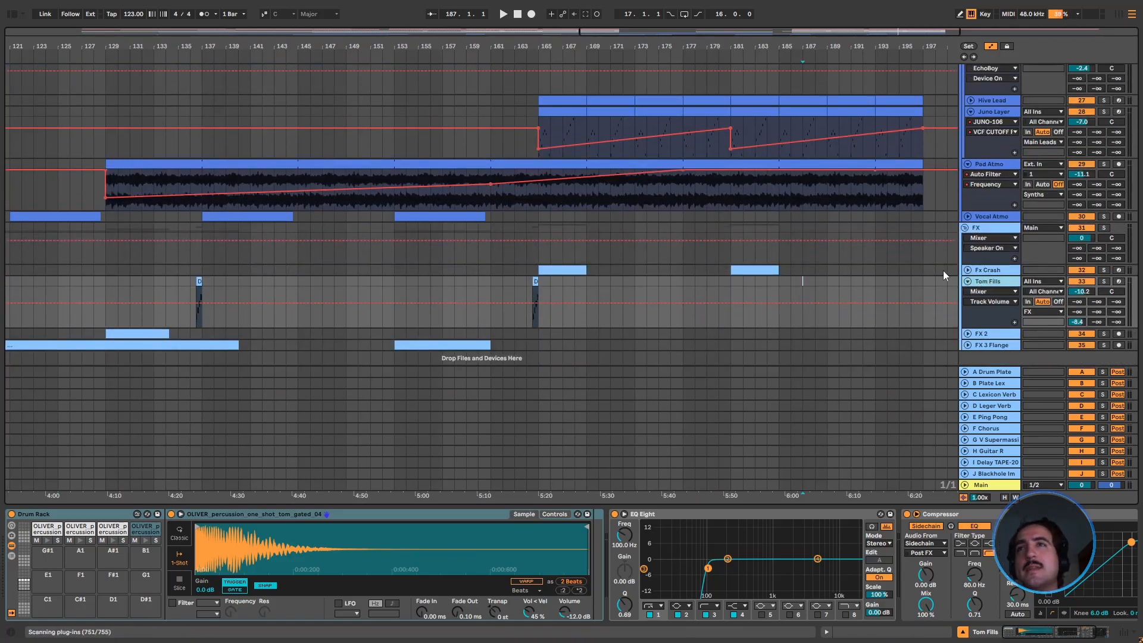
scroll(571, 262, up, 10)
scroll(563, 214, up, 9)
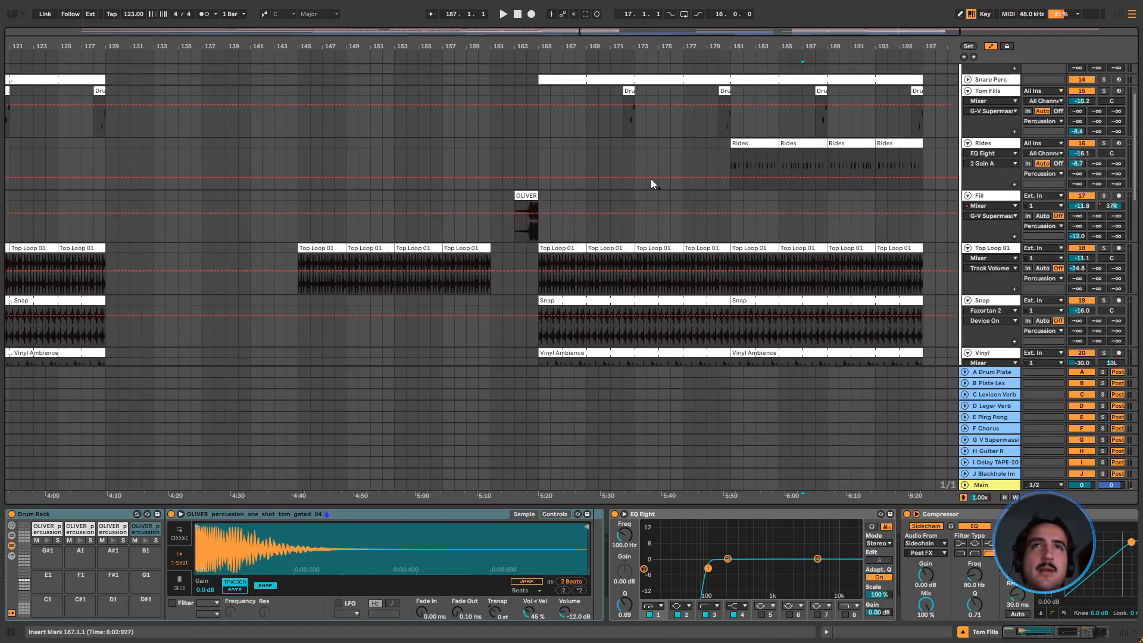
scroll(611, 212, down, 6)
scroll(611, 212, down, 12)
drag(552, 47, 671, 46)
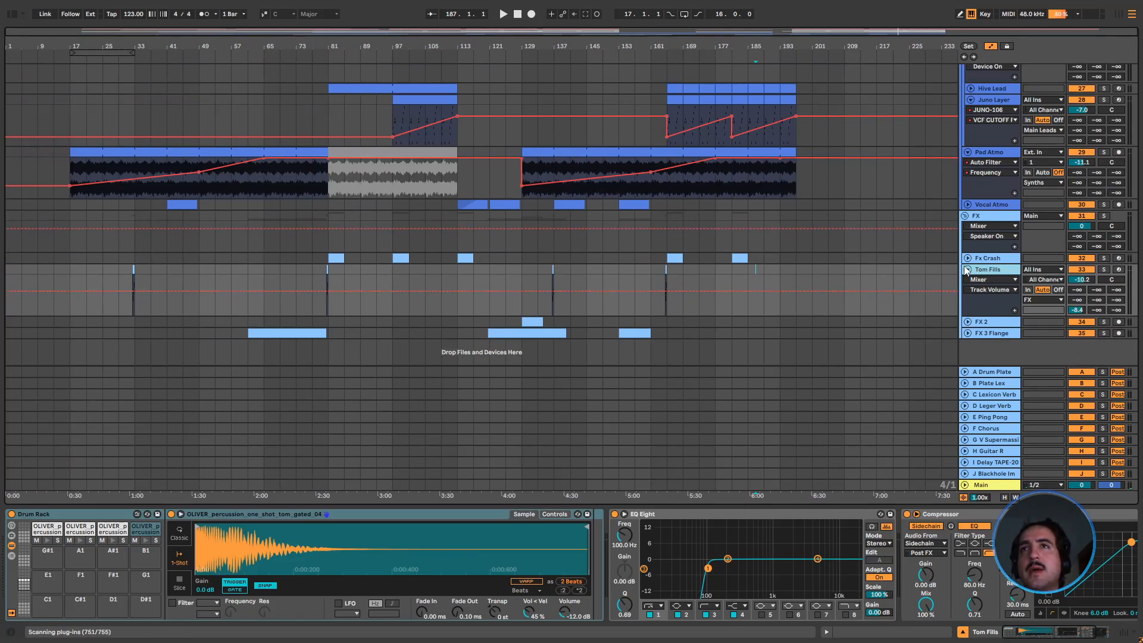
Fold the FX group's Tom Fills track and audition its remaining fill just before bar 165
click(968, 269)
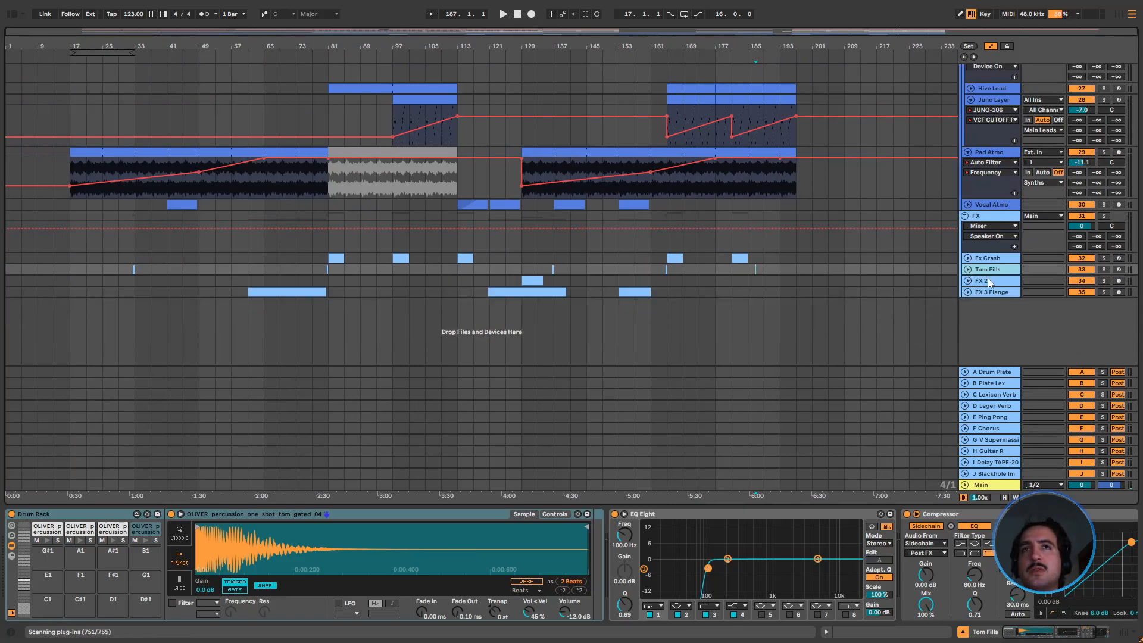
click(666, 269)
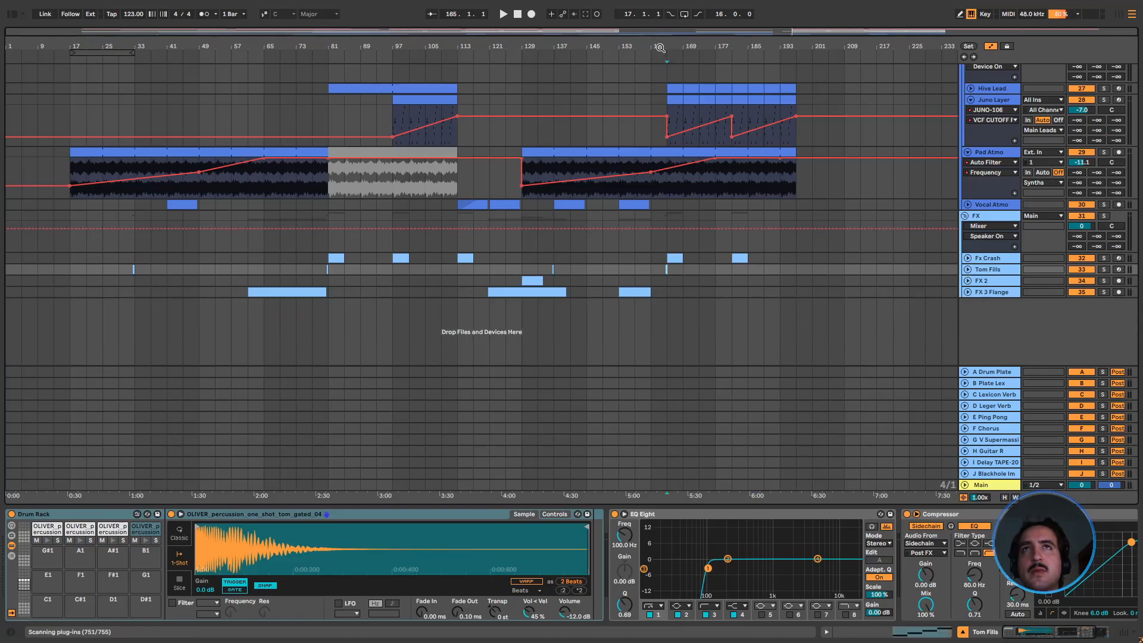
drag(659, 48, 707, 280)
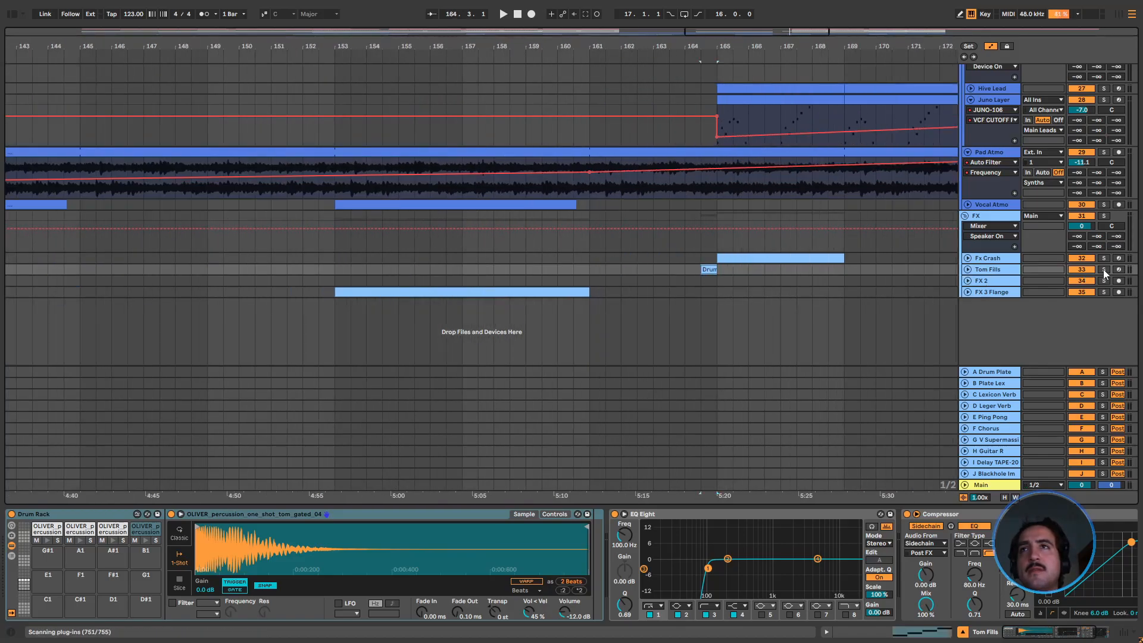
Solo the Percussion group's Tom Fills, audition the fill from bar 172.3, and stop playback
scroll(752, 257, up, 10)
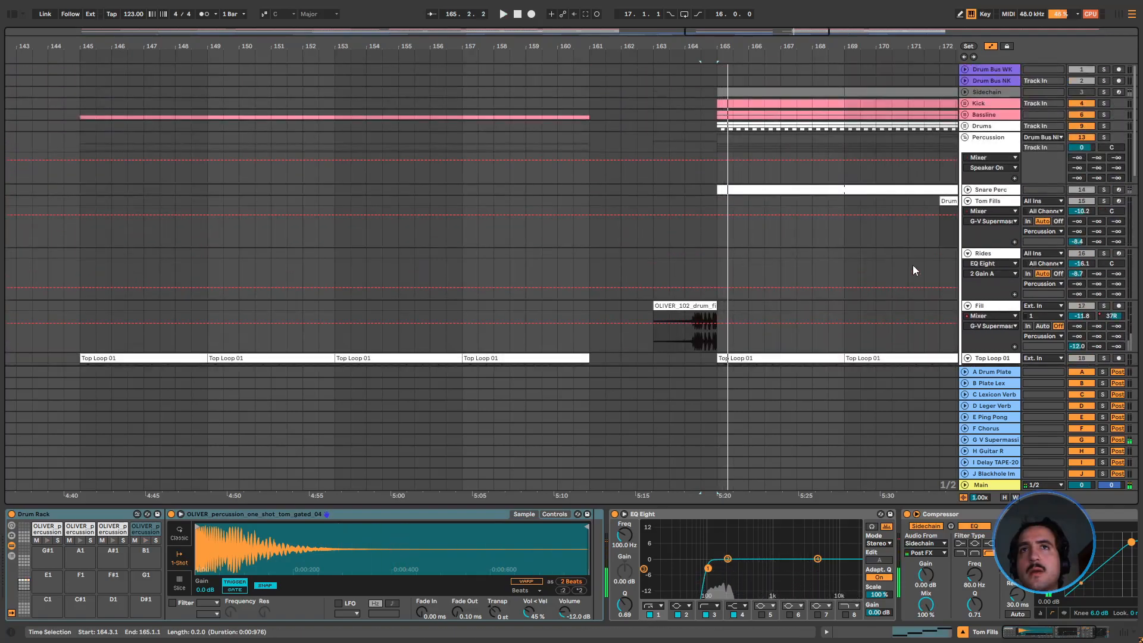
scroll(773, 230, right, 5)
click(738, 233)
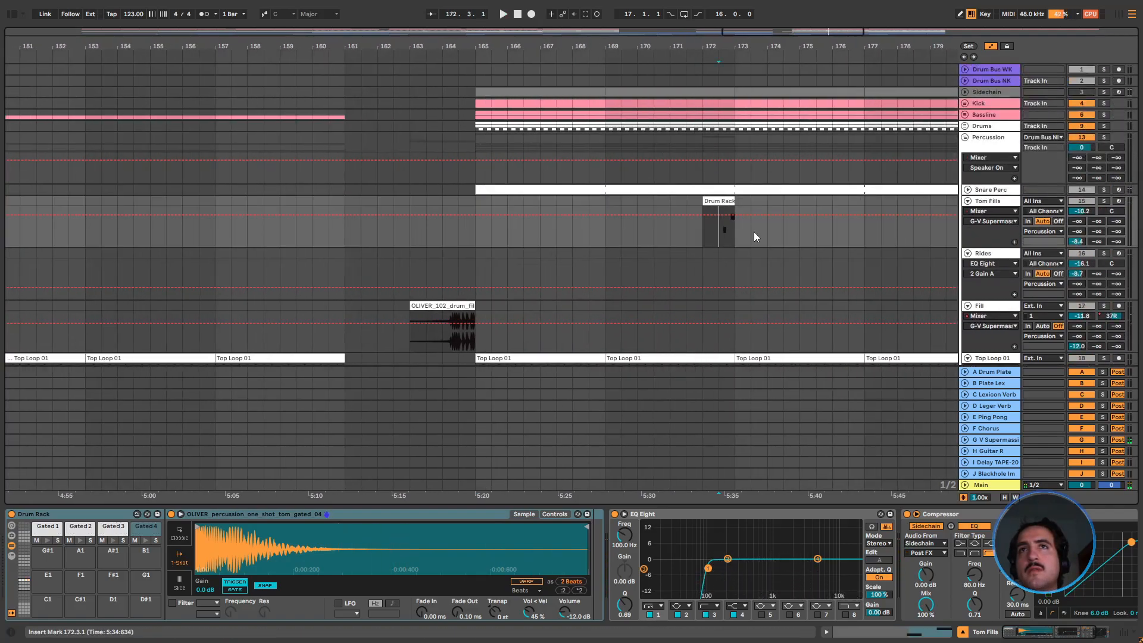
key(space)
click(1104, 201)
key(minus)
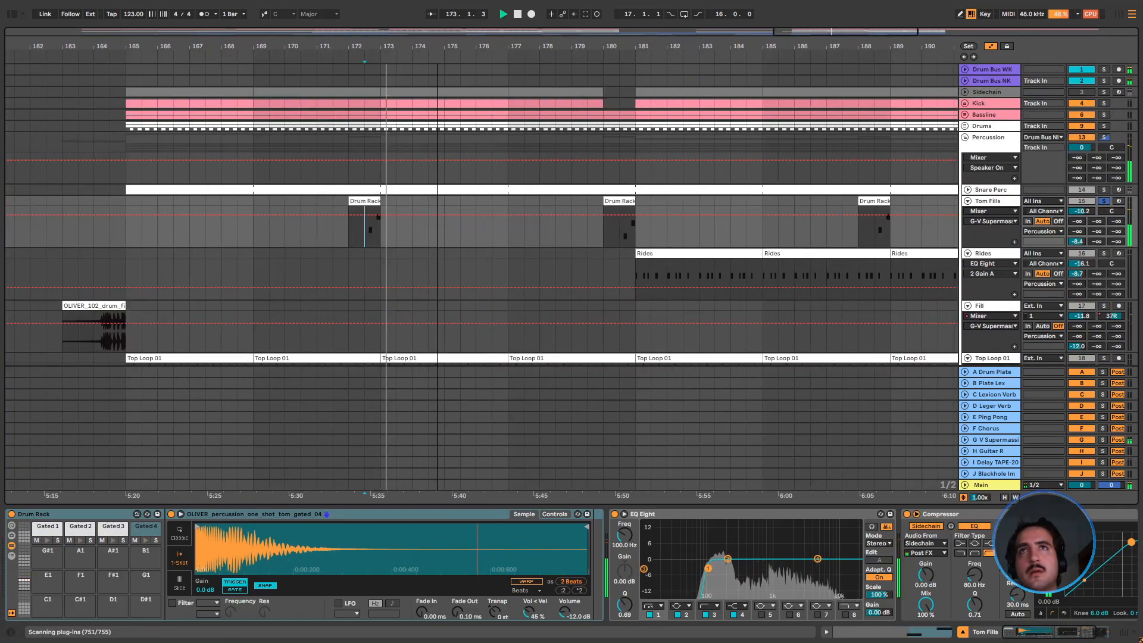
scroll(417, 325, down, 8)
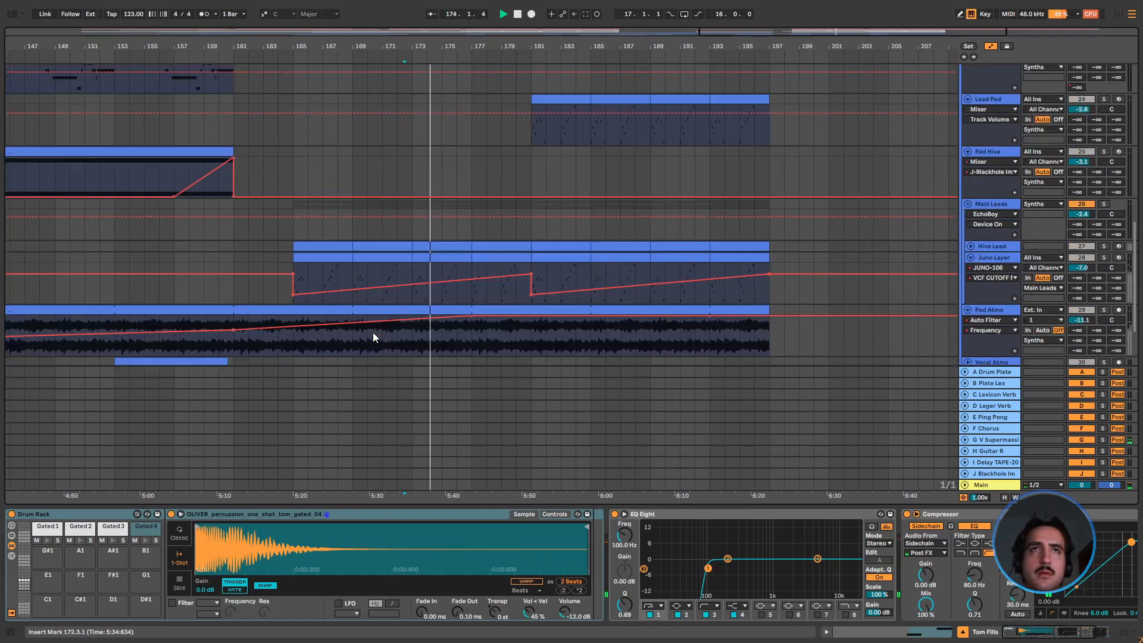
key(space)
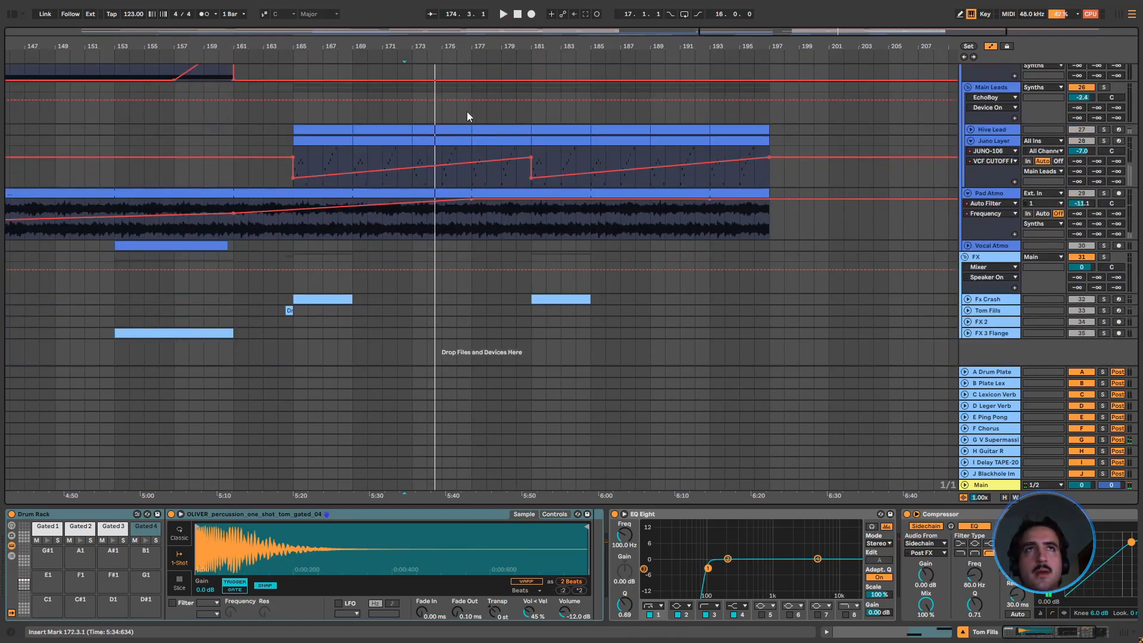
Play the soloed FX 2 clip from bar 129, unfold the track, and make EQ Eight band 2 a low cut at about 813 Hz
drag(431, 45, 703, 45)
click(533, 322)
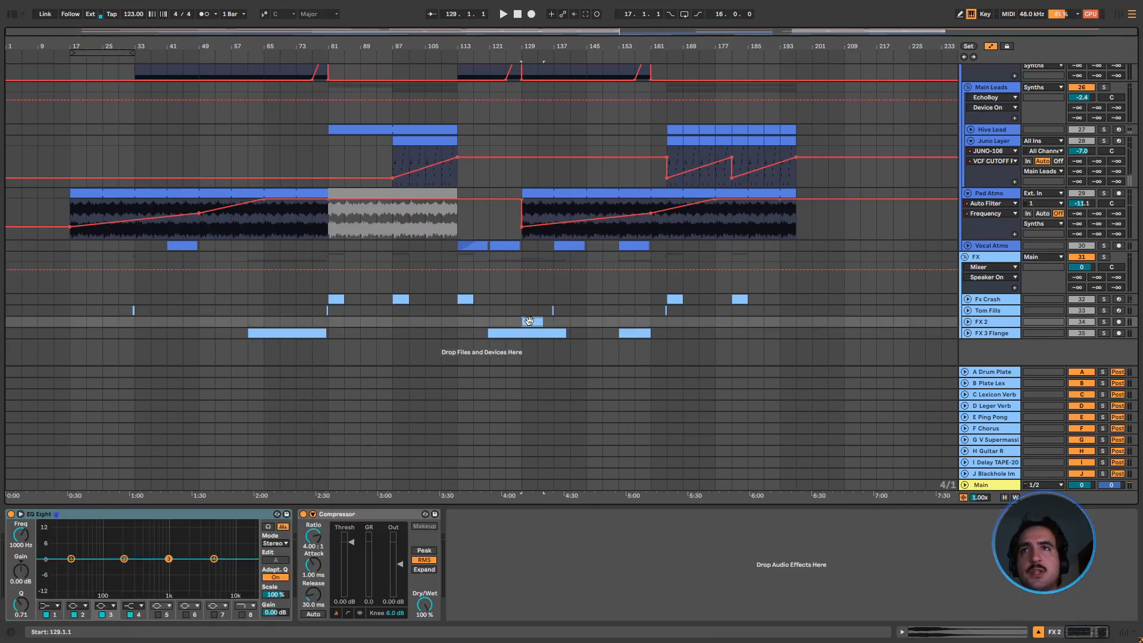
key(space)
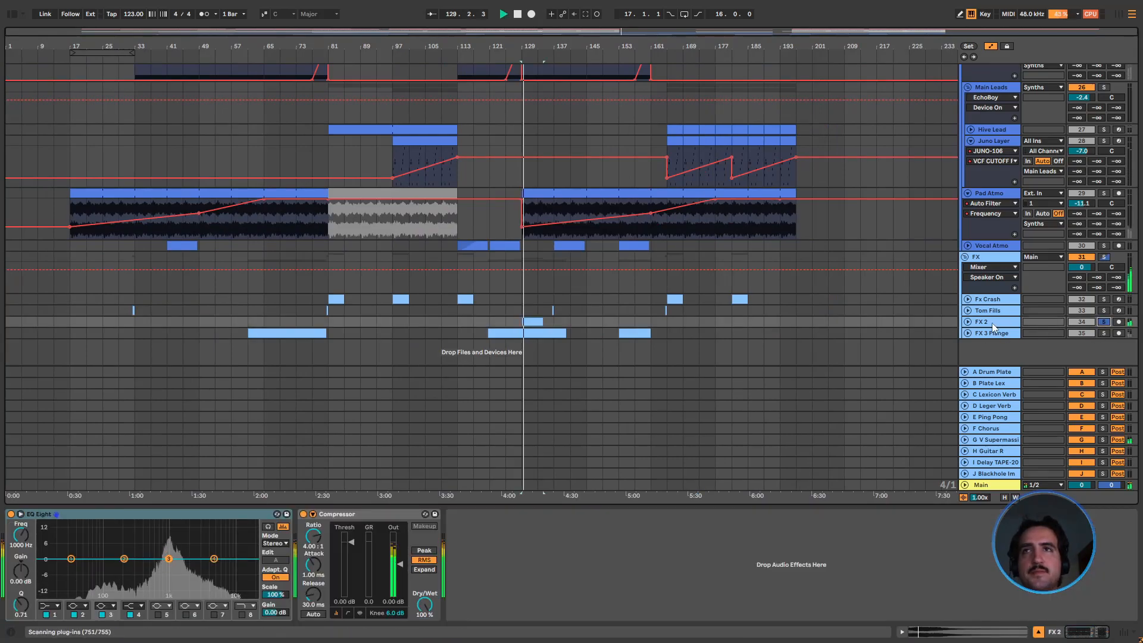
click(967, 322)
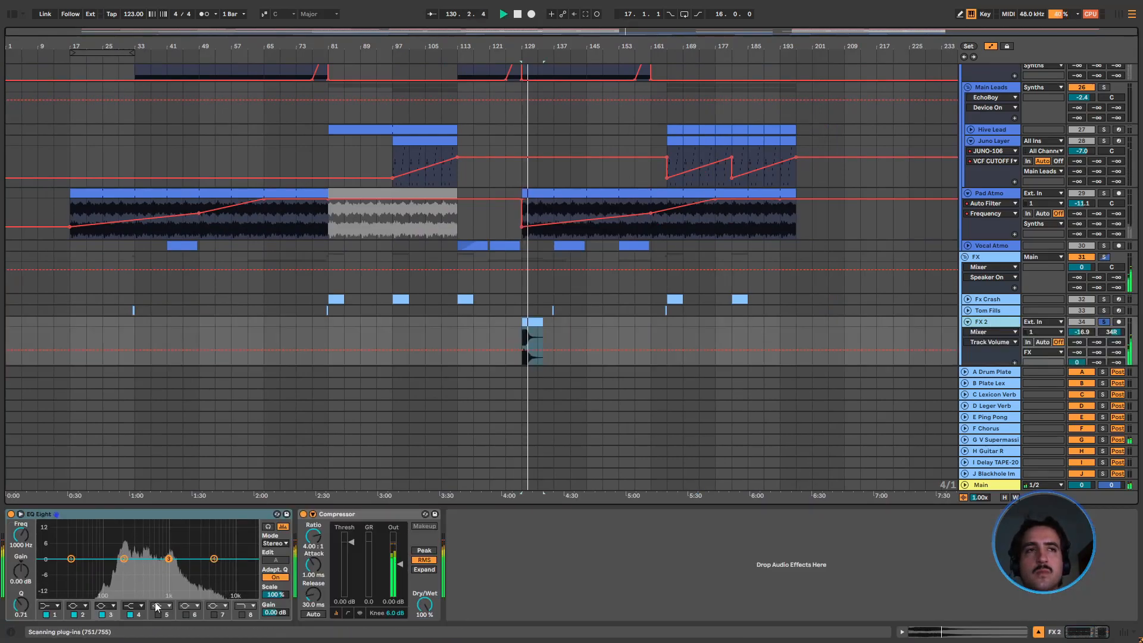
click(76, 605)
click(80, 547)
Unfold FX 3 Flange and audition its soloed clips from bars 120.3, 126 and 157
scroll(522, 360, down, 2)
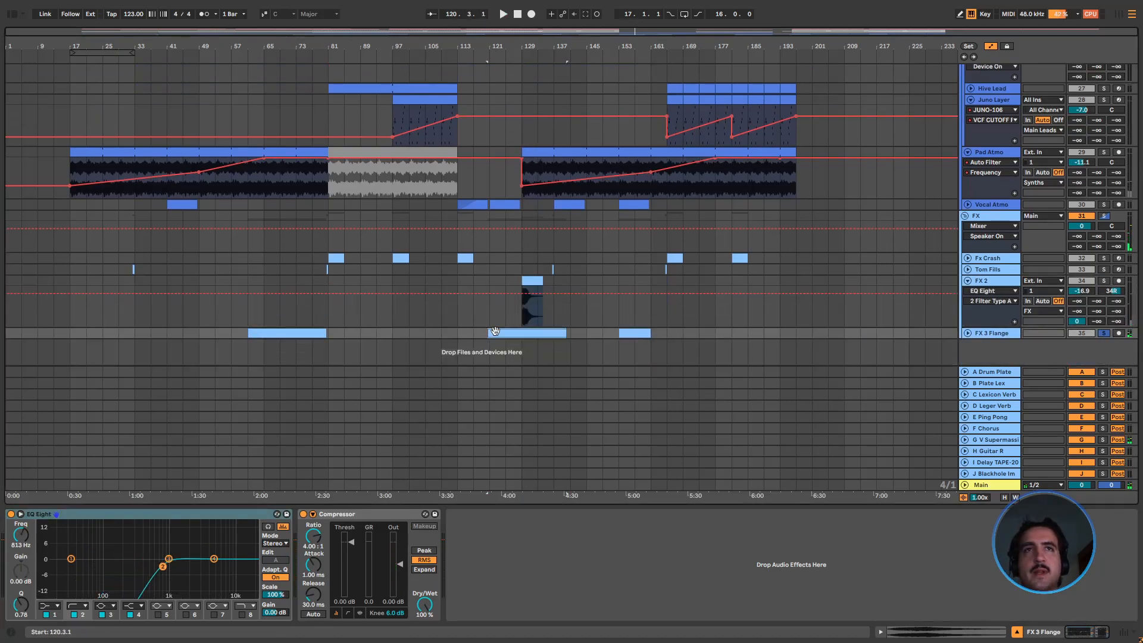
click(968, 333)
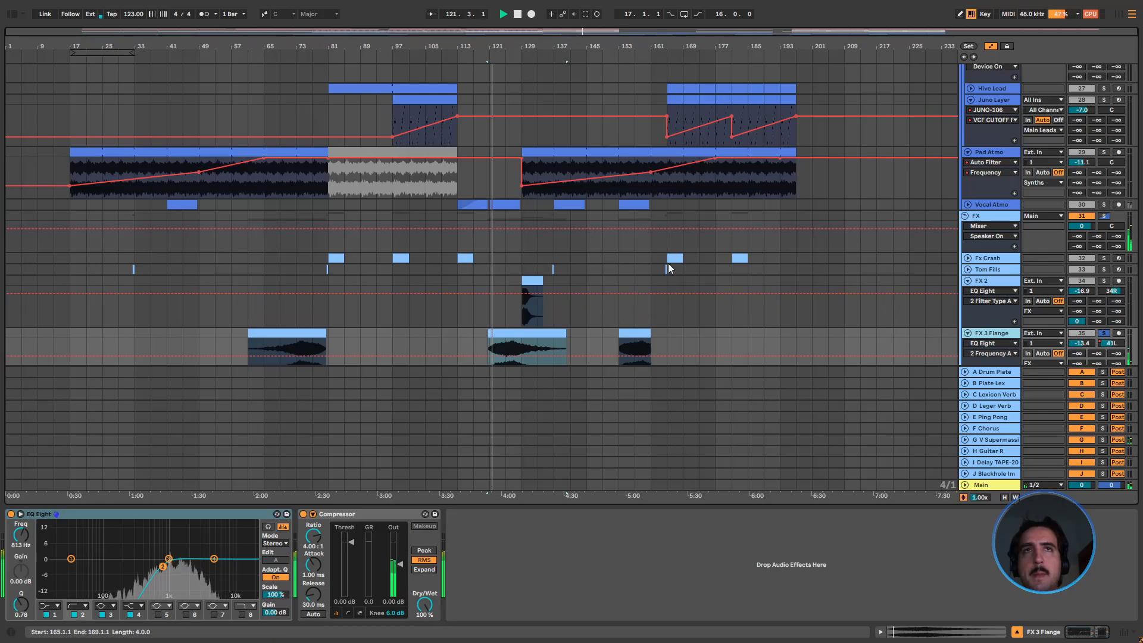
scroll(575, 398, down, 2)
click(516, 54)
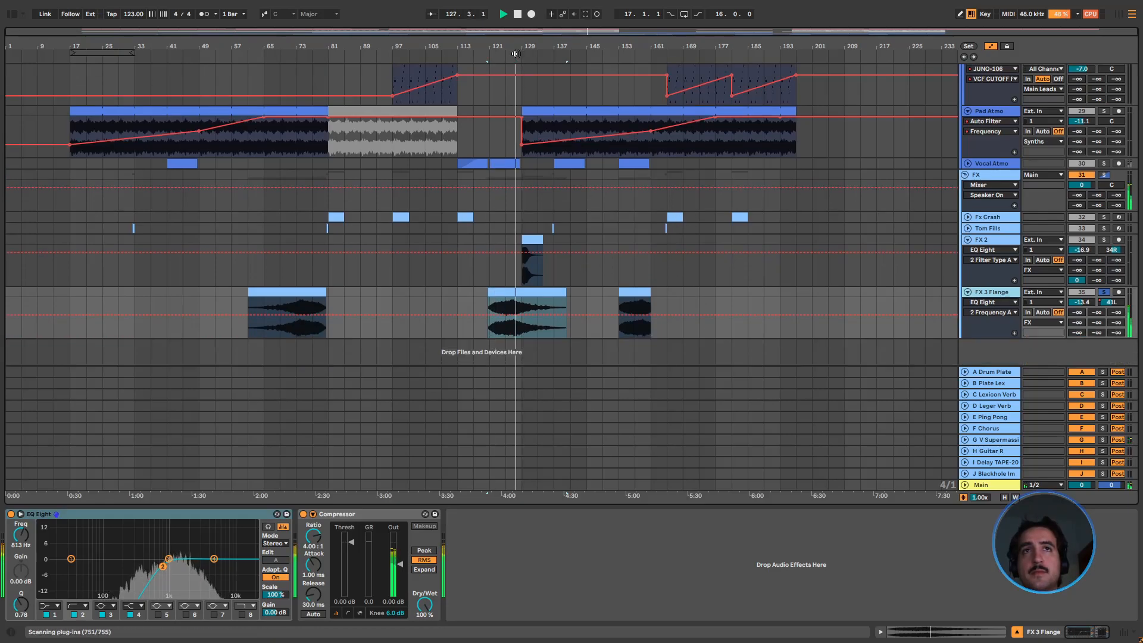
click(507, 54)
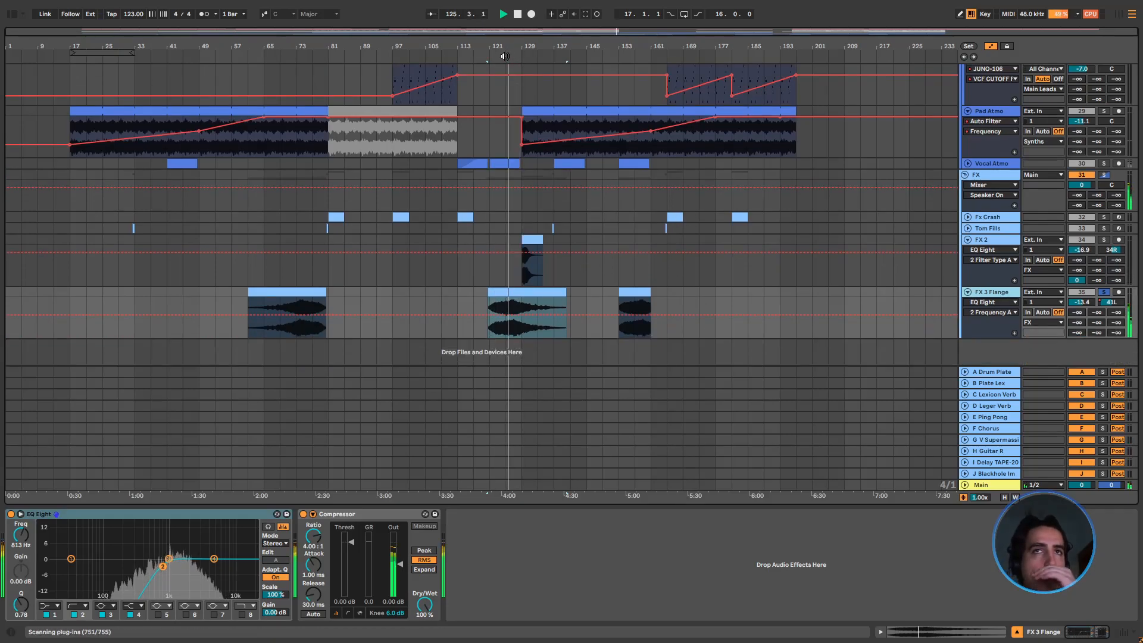
click(634, 52)
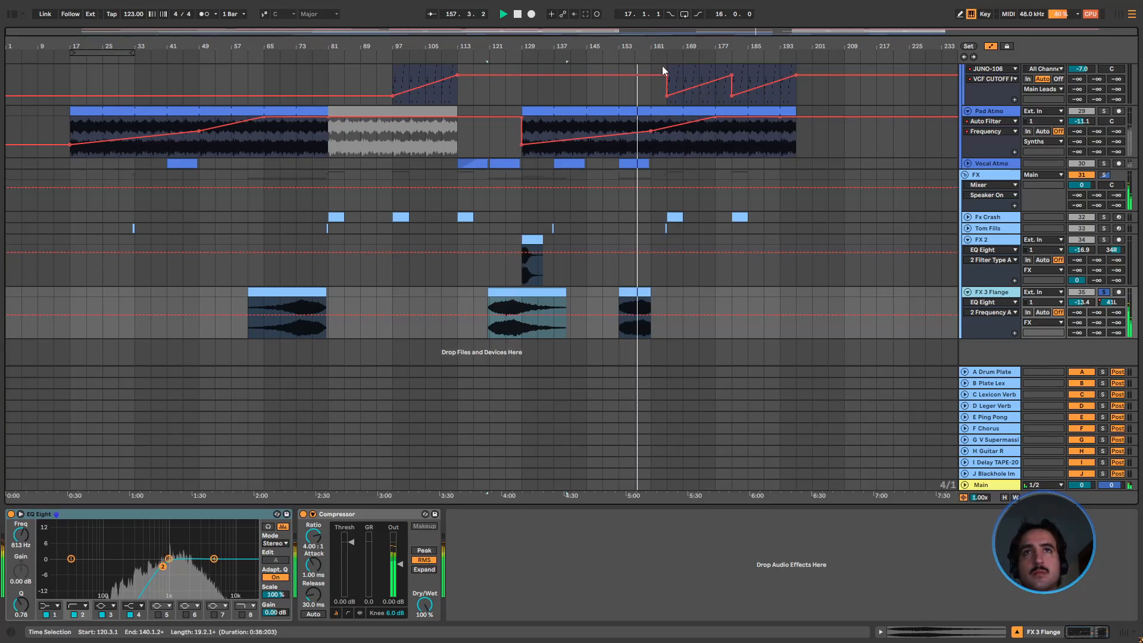
Show FX 3 Flange's Track Panning automation and draw rising-and-falling pan ramps over its clips starting at bars 120.3 and 153
right_click(1106, 302)
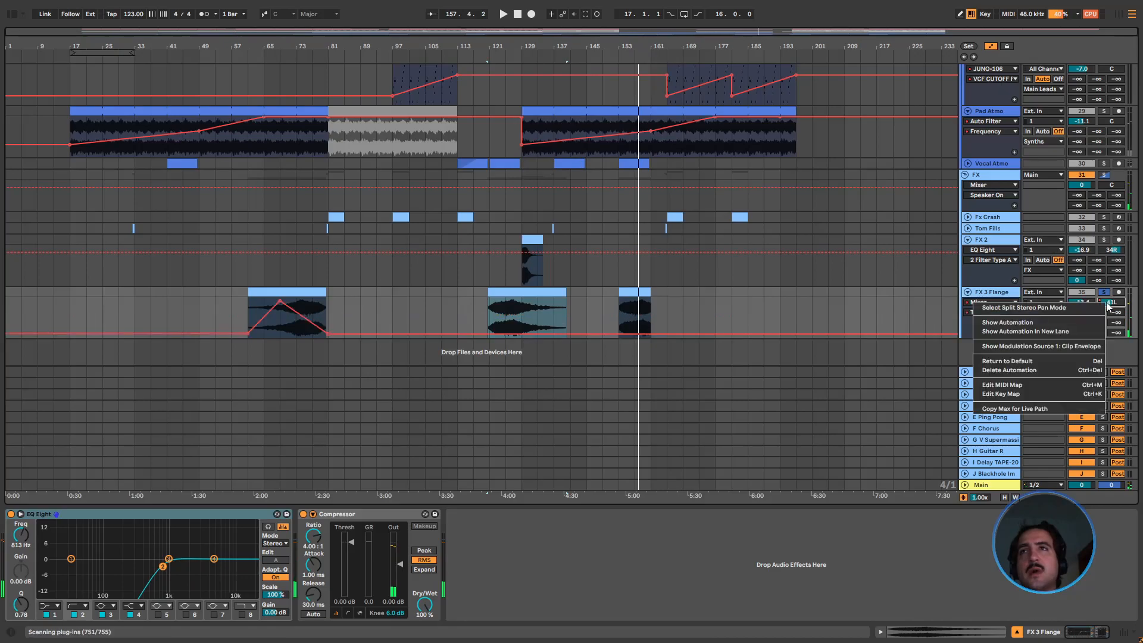
click(1079, 323)
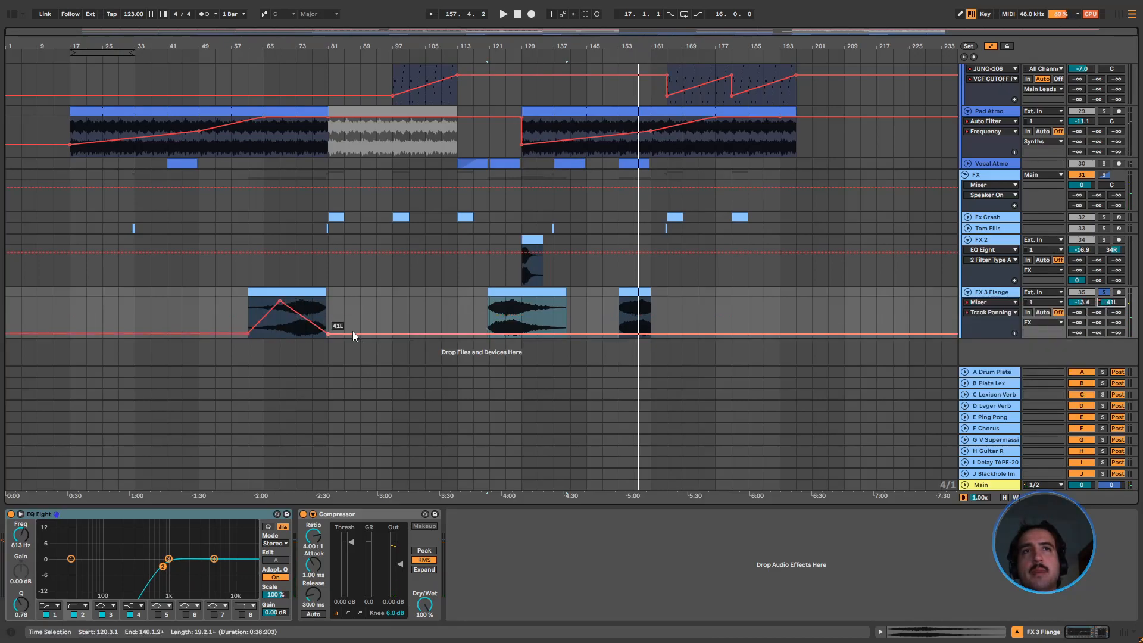
click(489, 334)
drag(524, 334, 570, 331)
click(619, 331)
mouse_move(650, 331)
mouse_down()
mouse_move(651, 306)
mouse_move(635, 302)
mouse_move(651, 334)
mouse_up()
scroll(606, 300, up, 1)
scroll(605, 298, down, 1)
scroll(719, 294, up, 1)
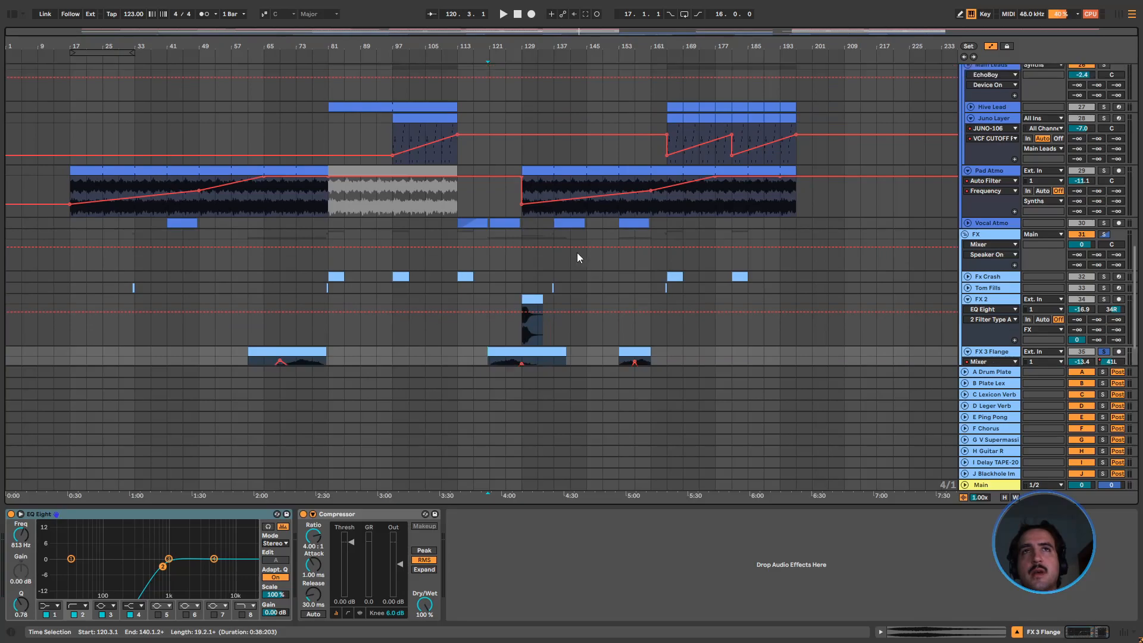
scroll(592, 239, down, 2)
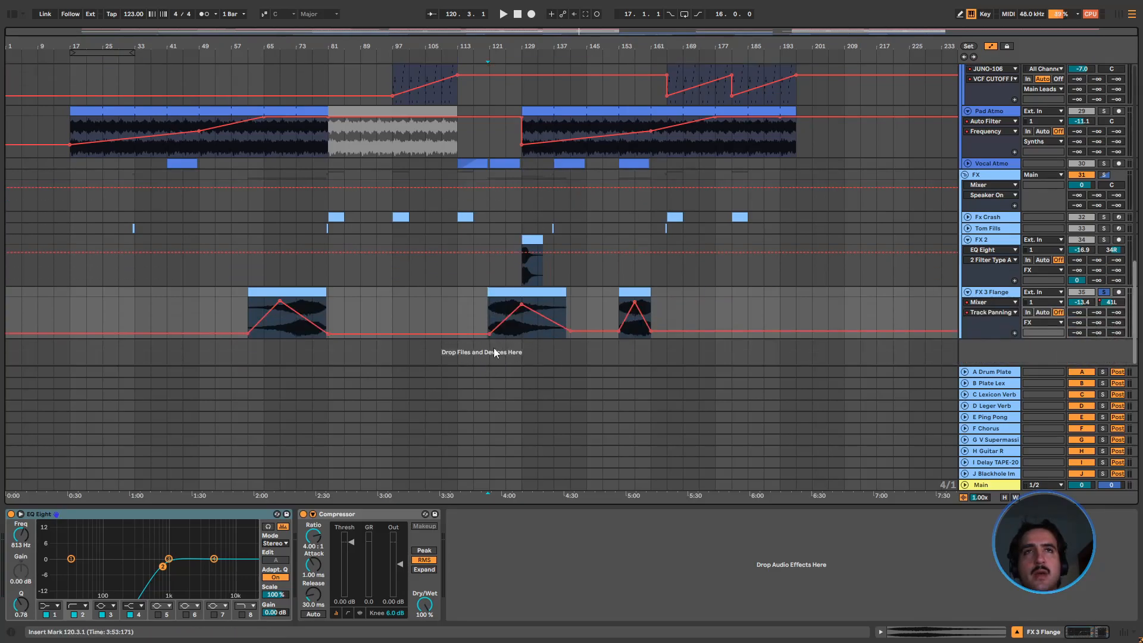
Clear the solo on FX 3 Flange and fold the Percussion, Synths and FX groups
click(508, 265)
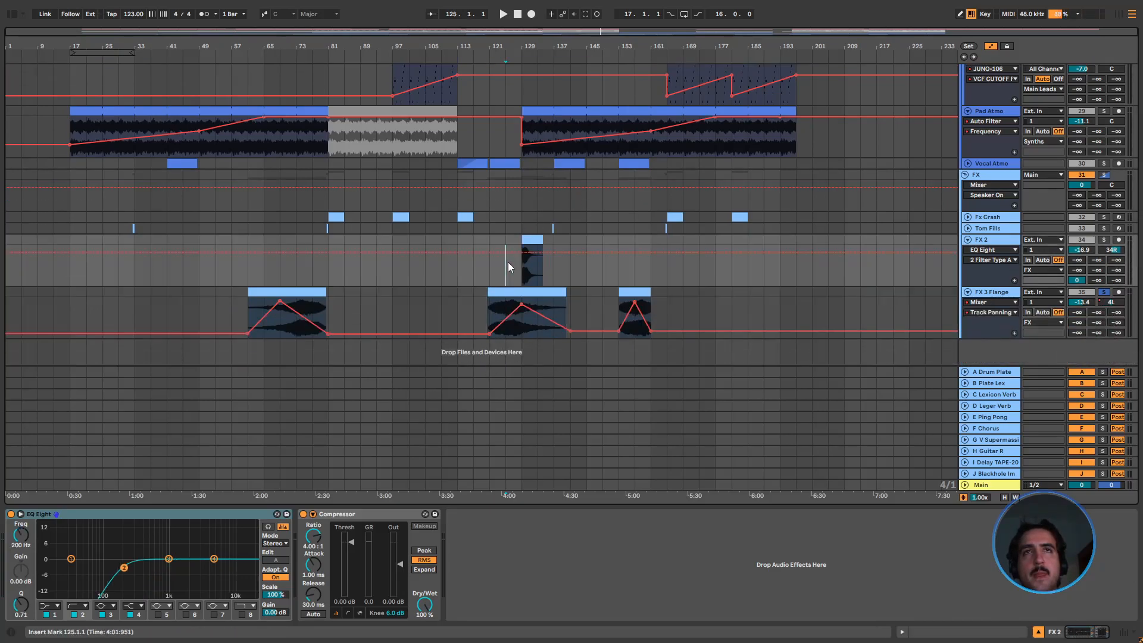
scroll(536, 286, up, 10)
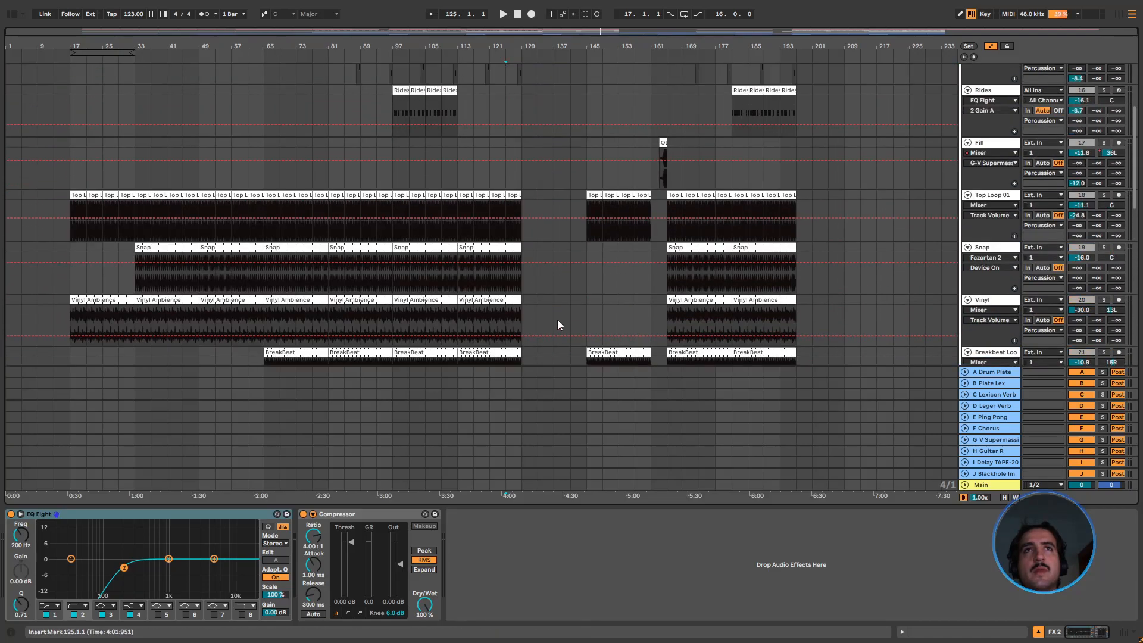
scroll(613, 333, up, 3)
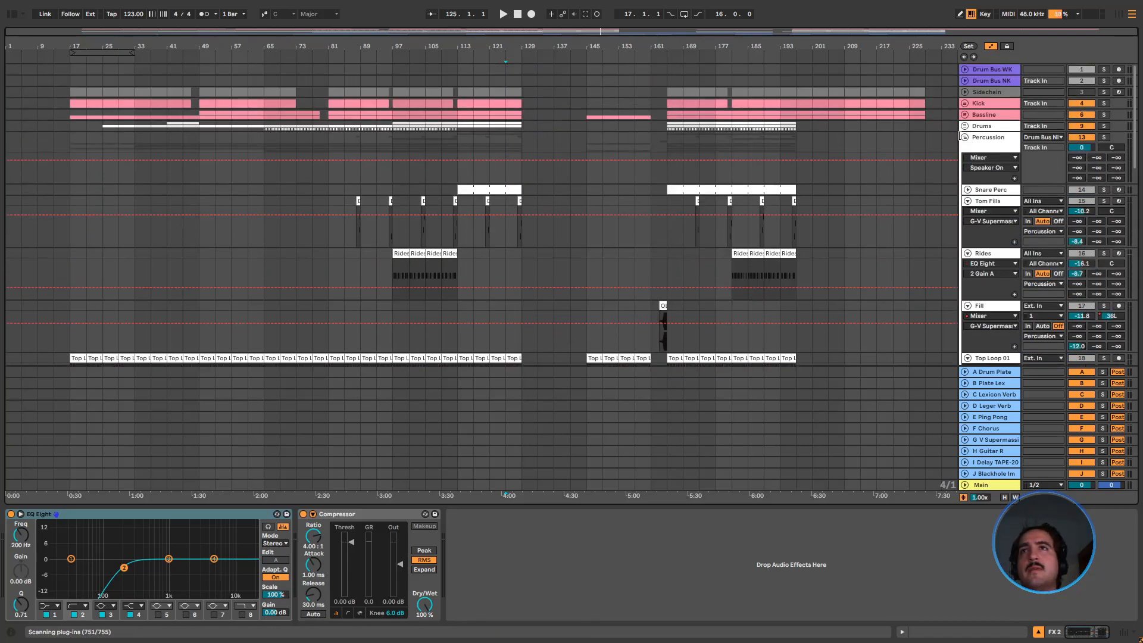
click(965, 137)
click(967, 159)
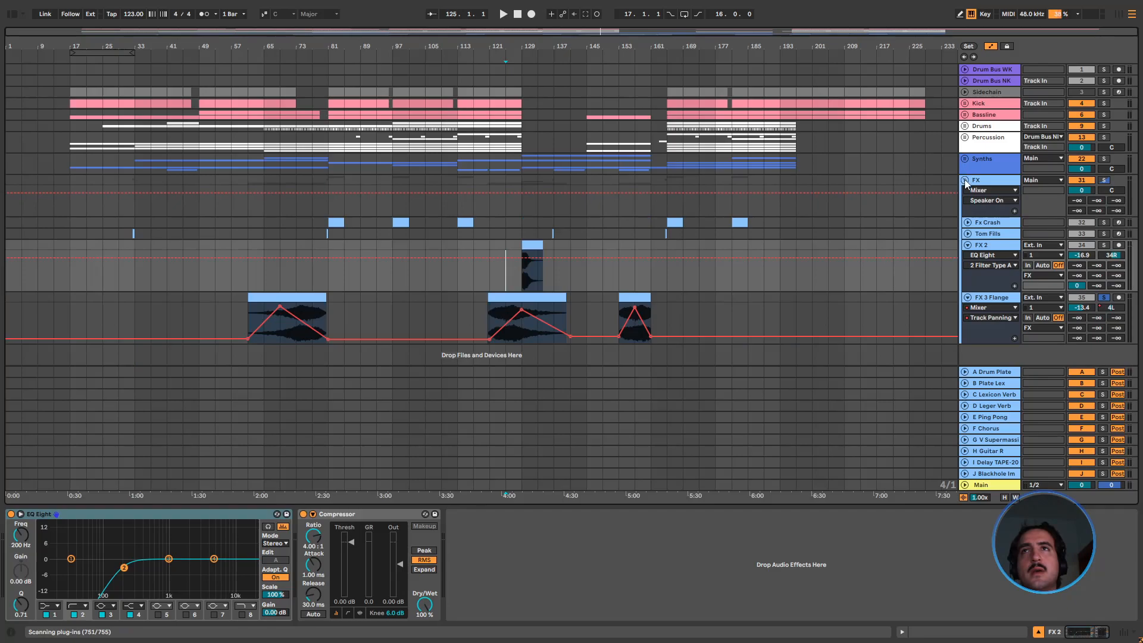
click(965, 180)
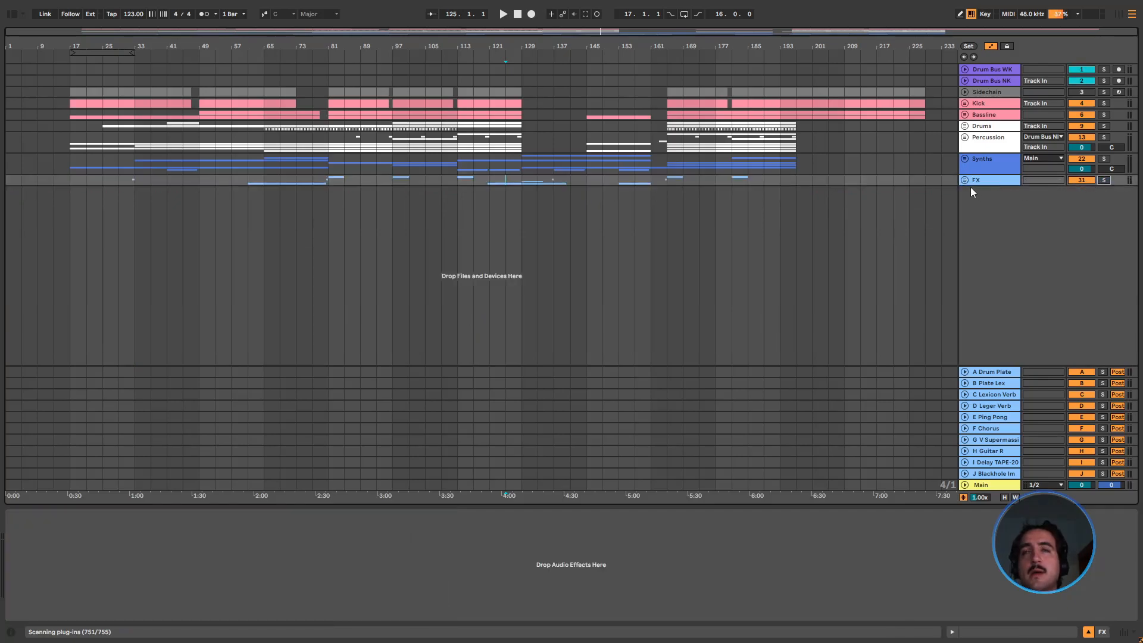
Unfold the FX group and fold its FX 2 and FX 3 Flange tracks
click(965, 181)
click(966, 181)
click(966, 181)
alt+click(967, 244)
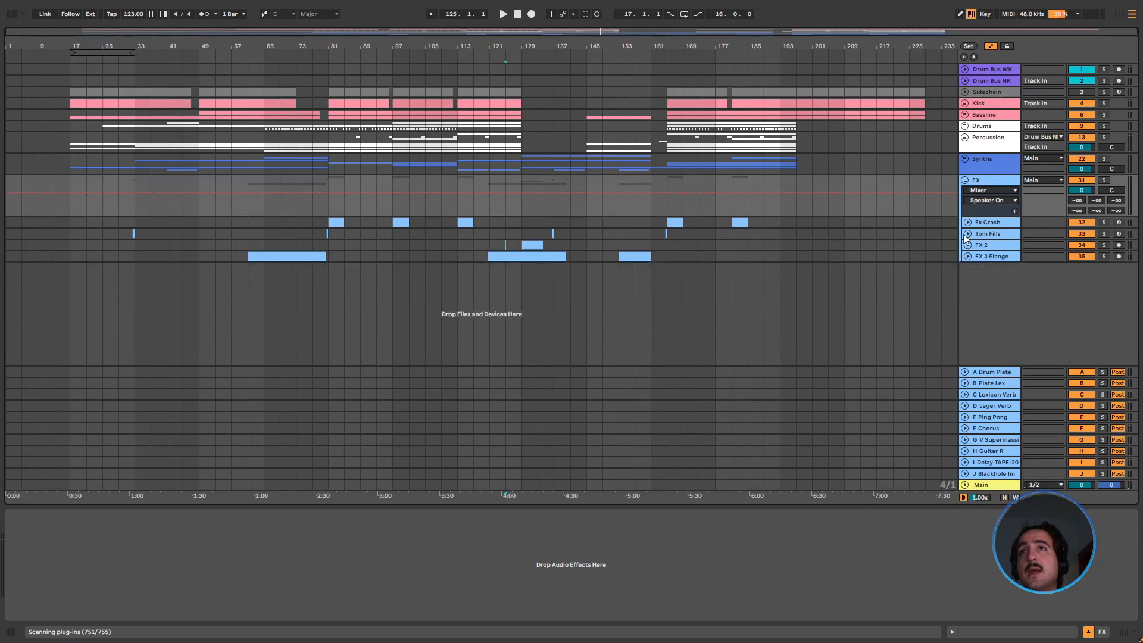
click(965, 180)
click(965, 180)
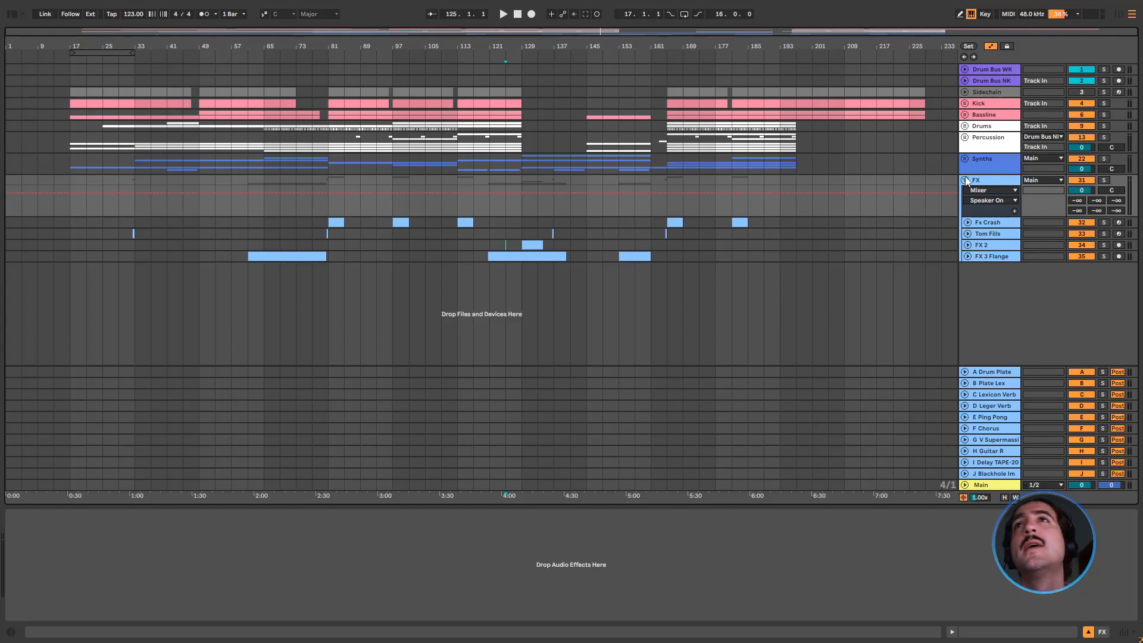
Unfold the Percussion group, try a pan change on Top Loop 01, reset it to center, and fold the group again
click(966, 137)
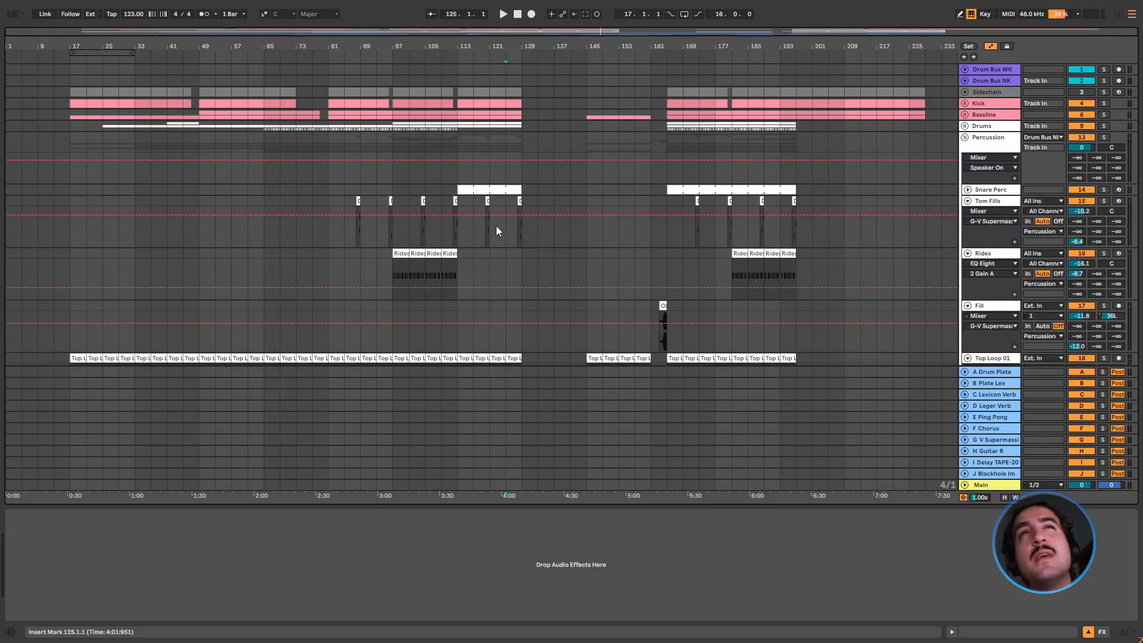
scroll(495, 230, down, 5)
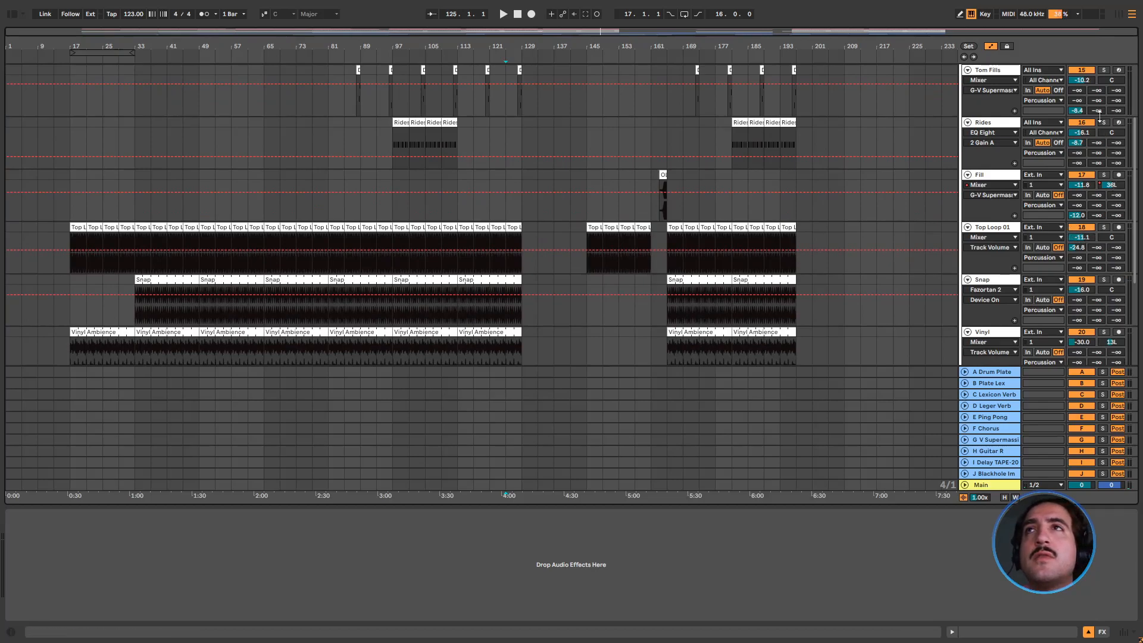
drag(1113, 239, 1113, 210)
key(Delete)
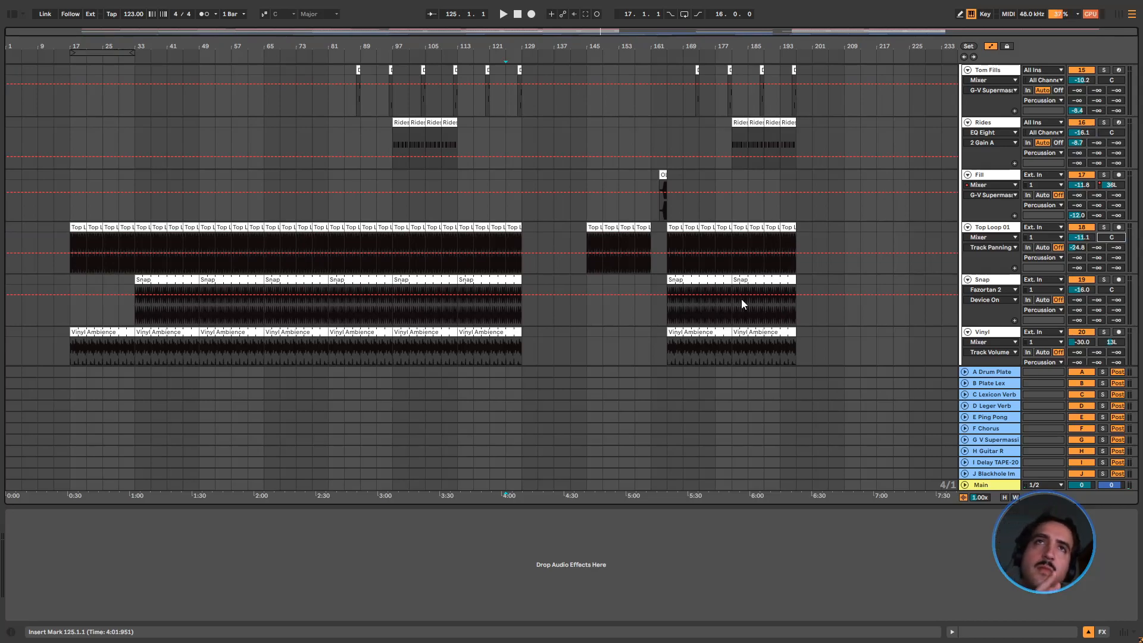
scroll(724, 291, up, 5)
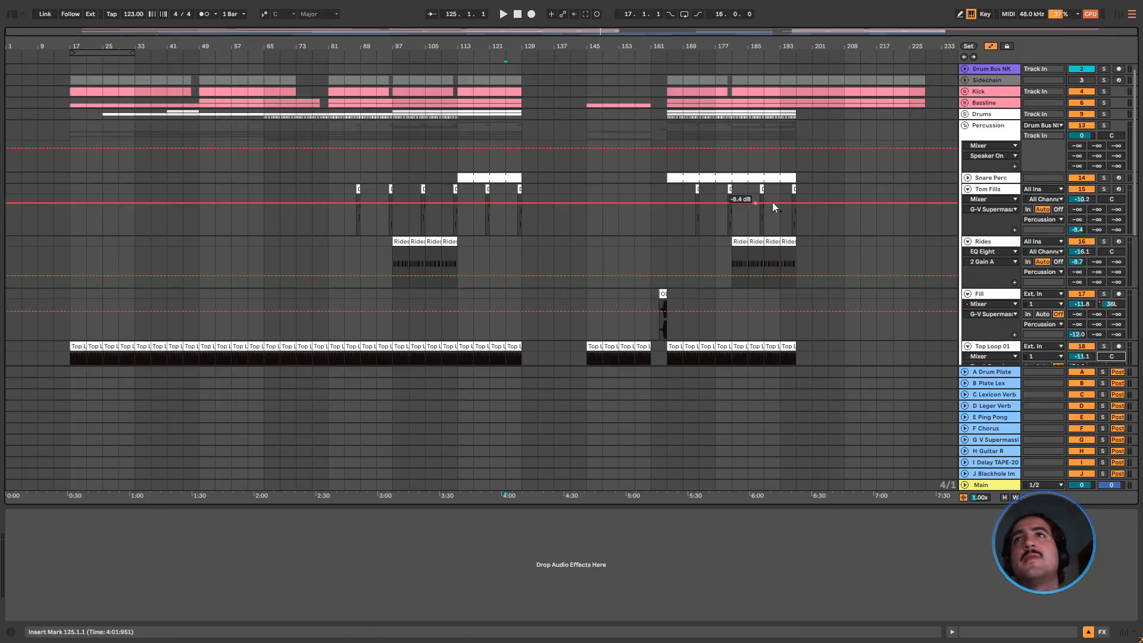
click(966, 137)
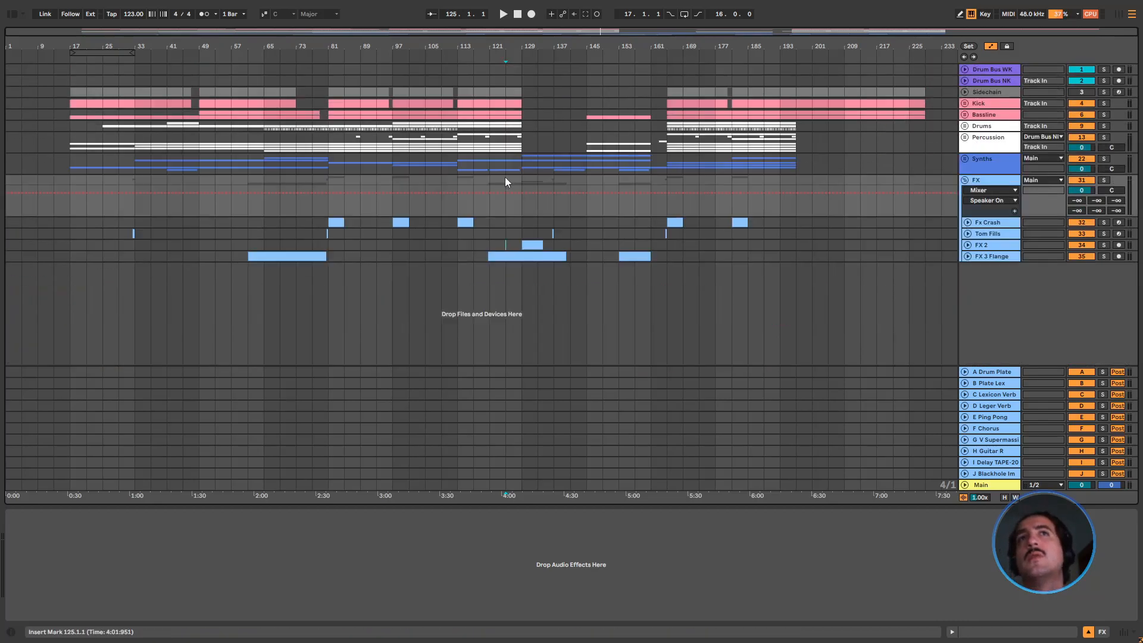
Fold the FX group and play the full arrangement from bar 77
click(966, 180)
click(393, 180)
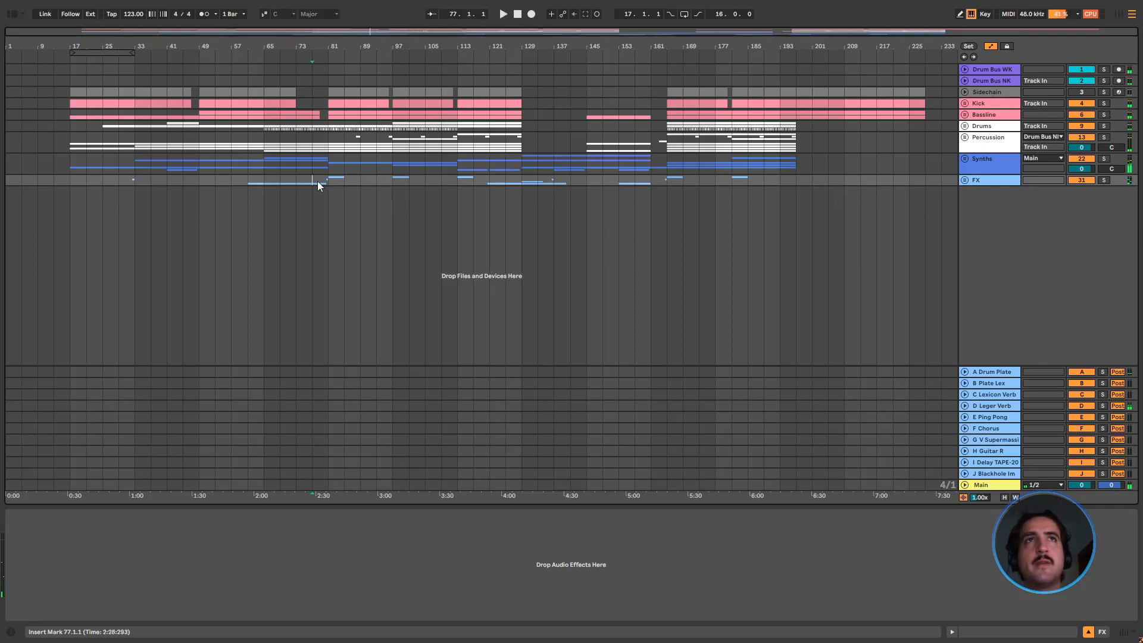
key(space)
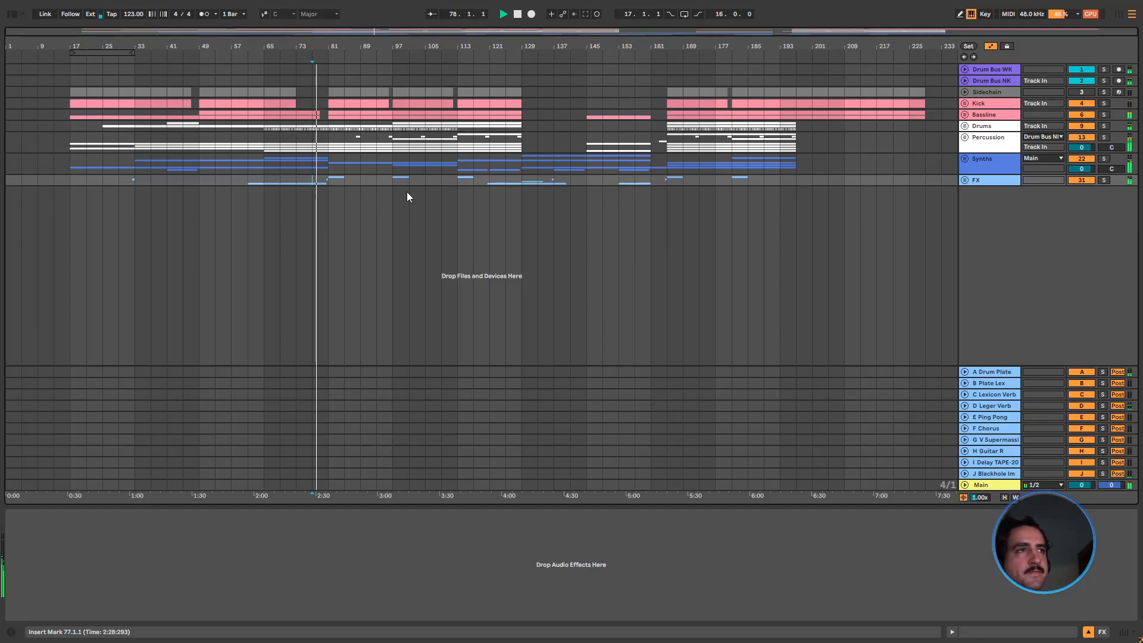
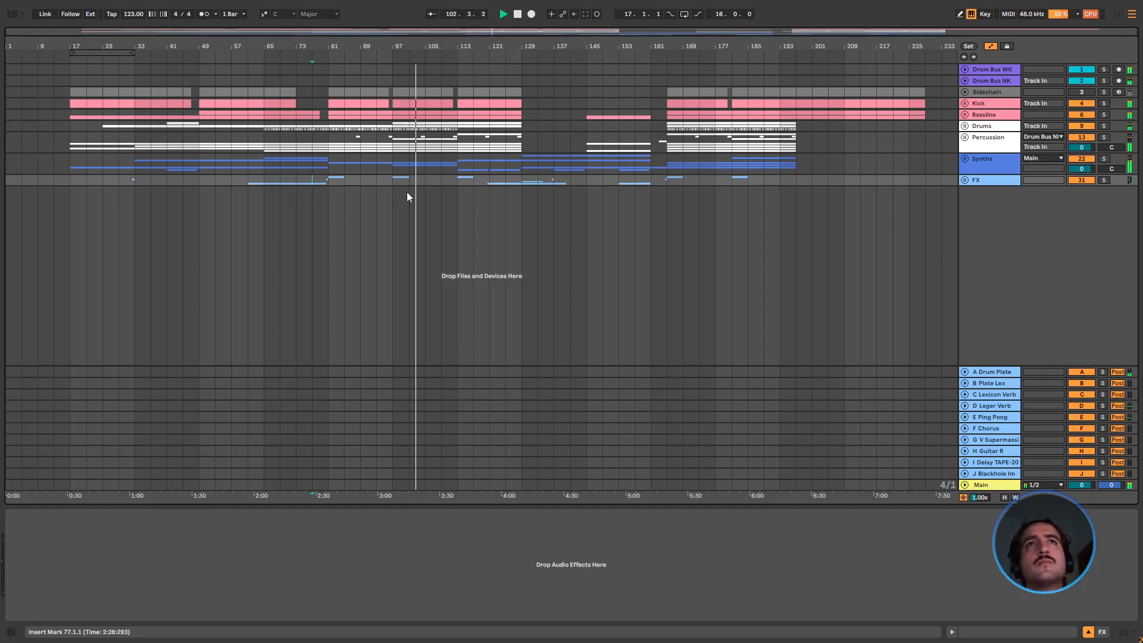
Unfold the Synths group and review the Lead Pad clips against the empty stretch at bar 113
click(965, 159)
scroll(482, 304, down, 1)
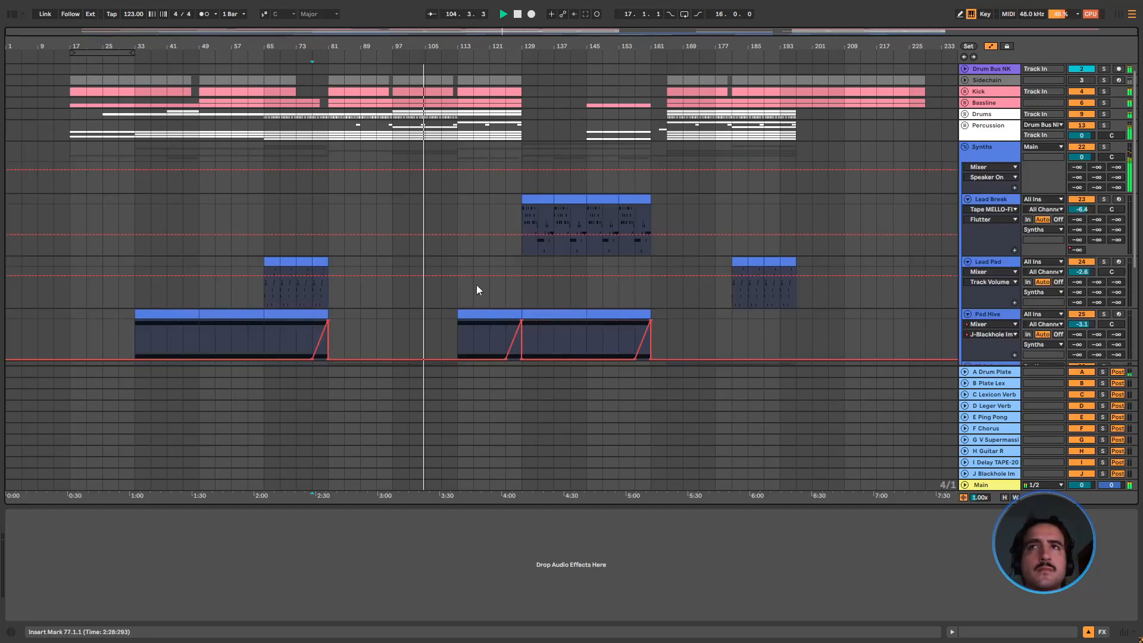
click(301, 262)
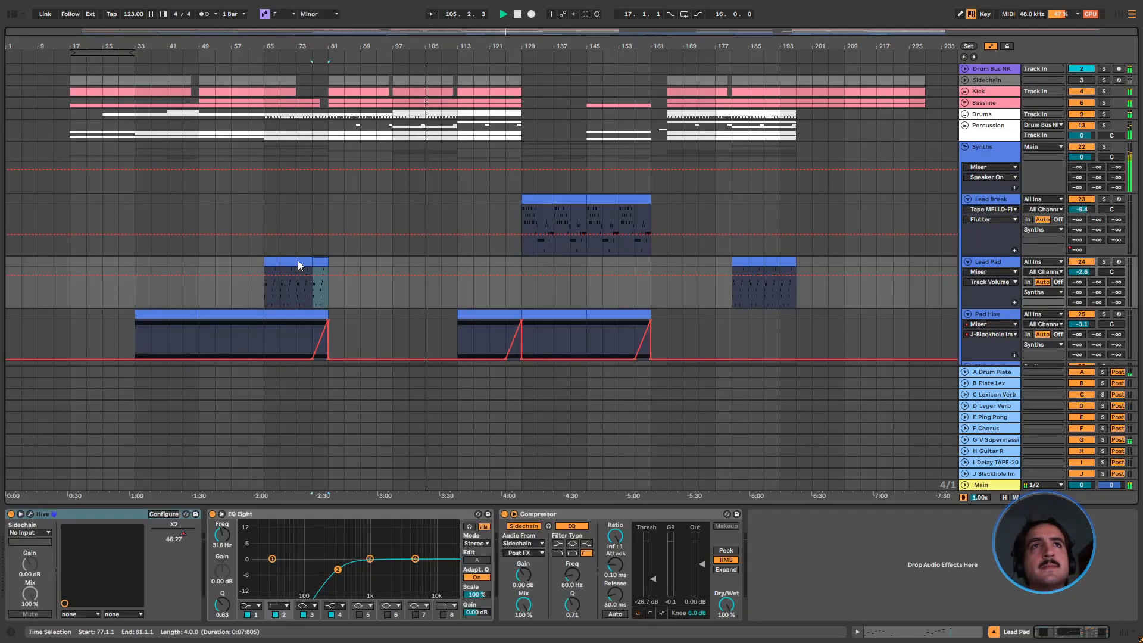
click(458, 262)
scroll(416, 268, down, 5)
click(444, 266)
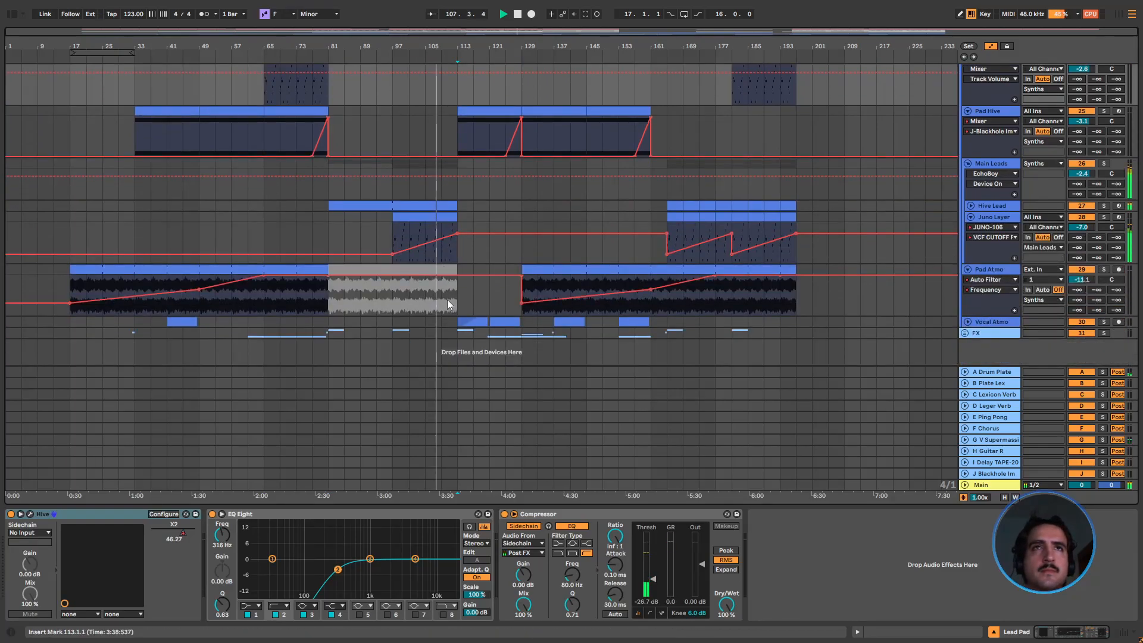
Copy the Pad Atmo section from bars 17–33 to bar 113 and raise its Auto Filter Frequency automation point at bar 129
click(72, 285)
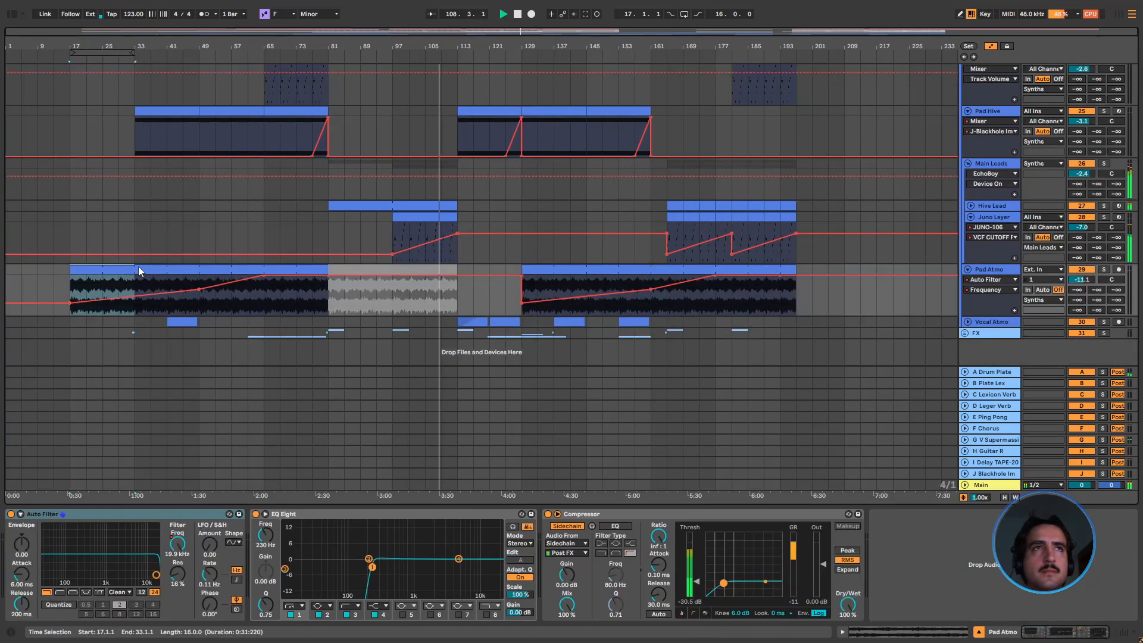
click(466, 302)
key(ctrl+v)
drag(521, 285, 521, 277)
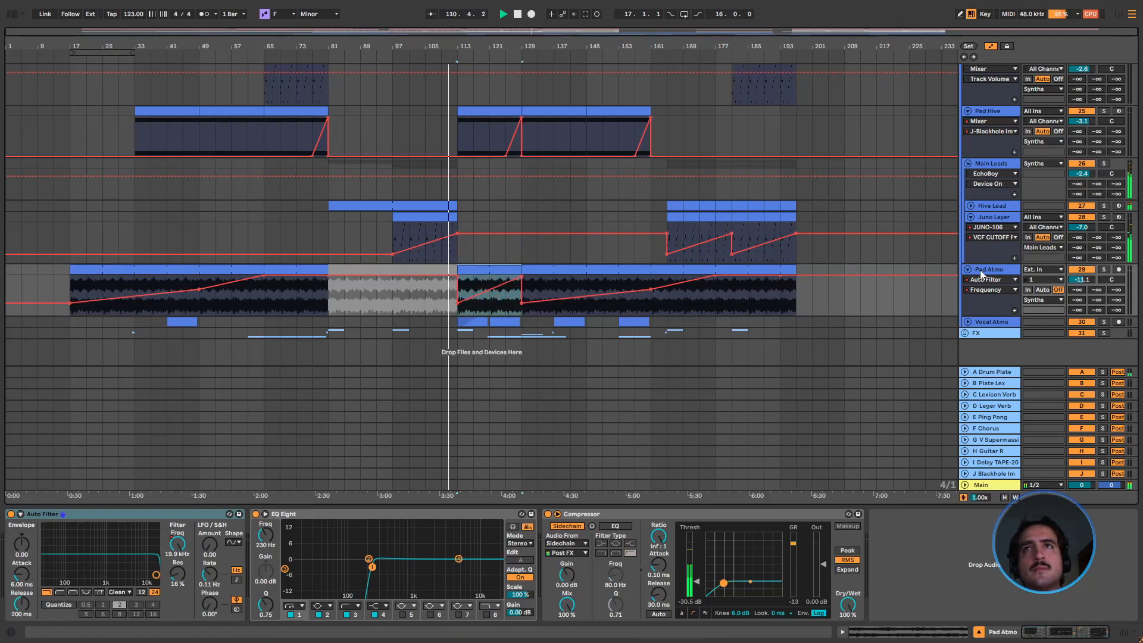
Fold the Pad Atmo and Juno Layer tracks, the Main Leads group and the whole Synths group
click(972, 224)
click(970, 218)
click(968, 230)
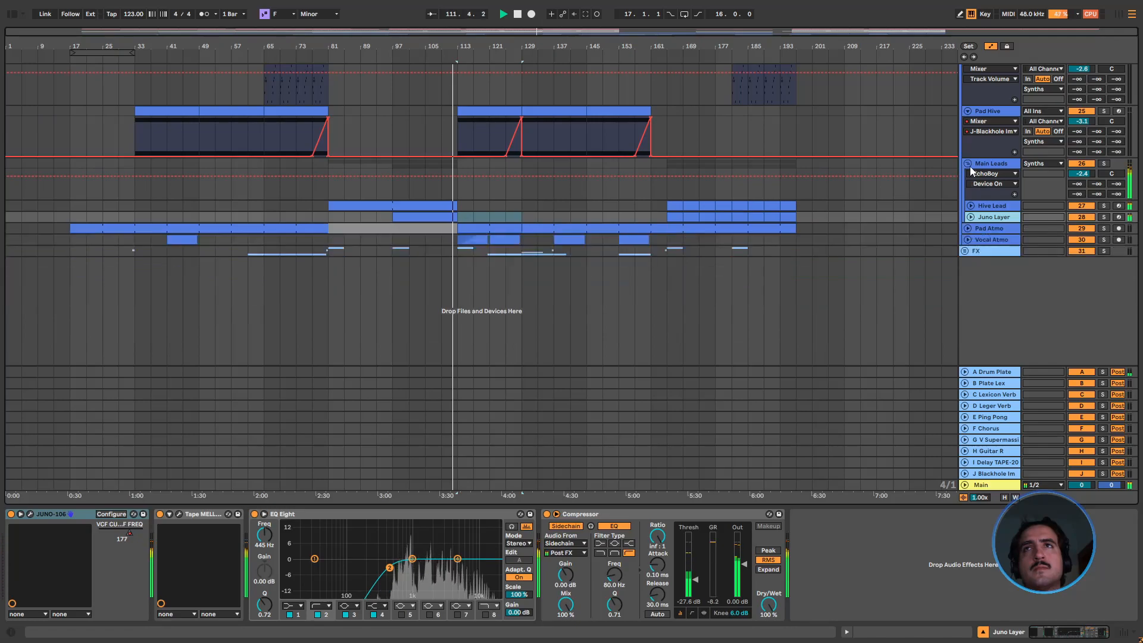
click(970, 166)
scroll(573, 281, up, 6)
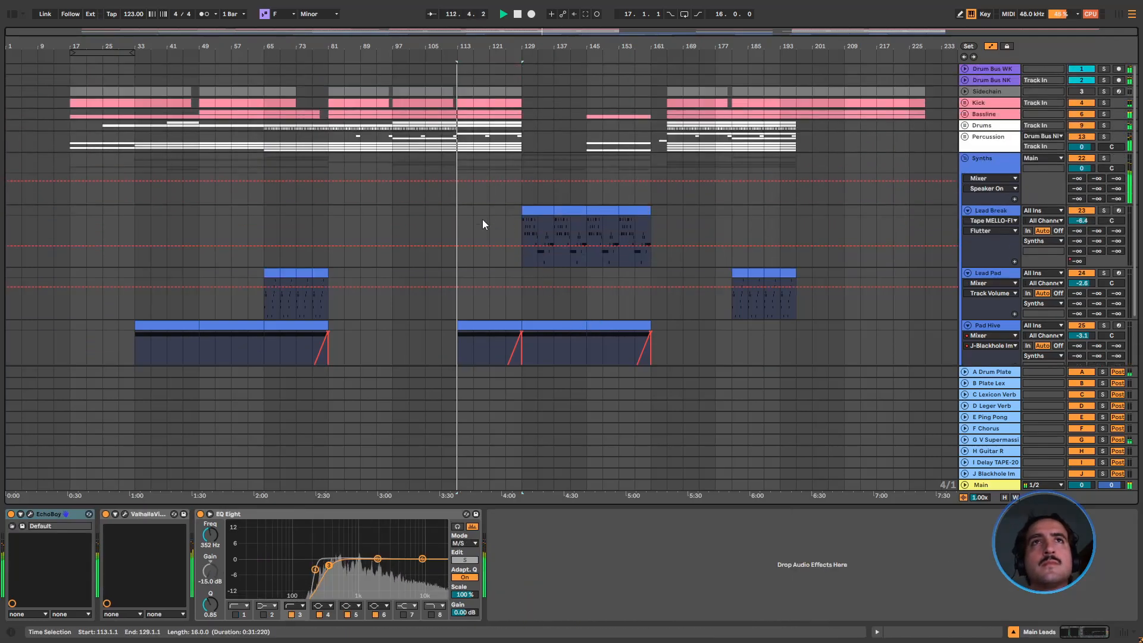
click(458, 224)
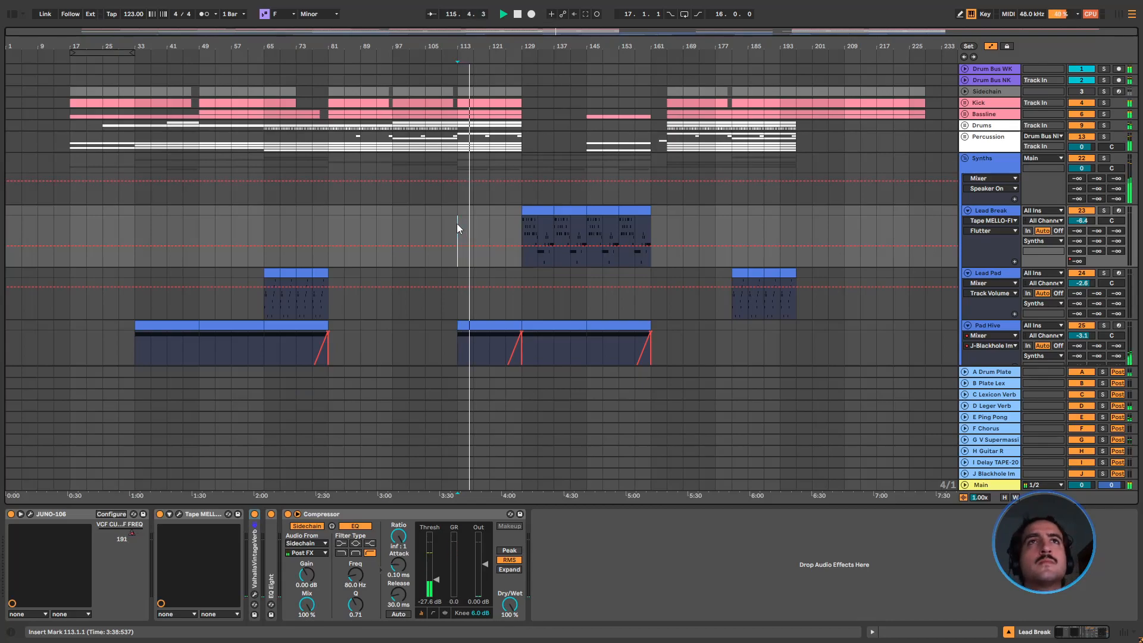
click(965, 159)
click(899, 228)
click(613, 254)
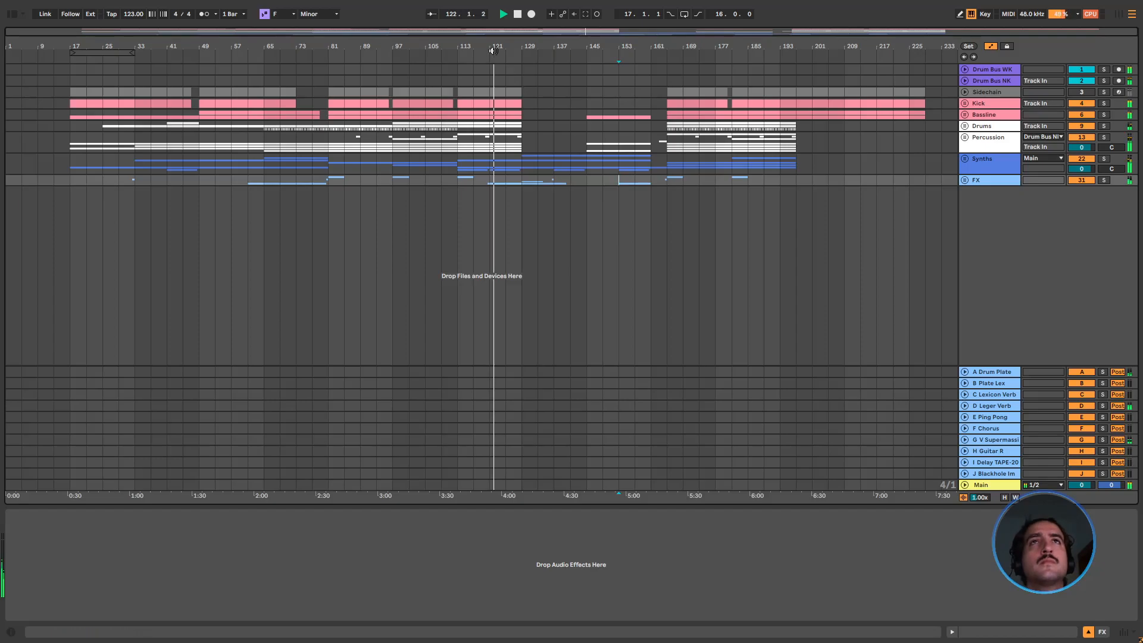
Delete the Sidechain and Kick material from bar 120.3 to bar 121 to make a half-bar gap
drag(492, 51, 488, 78)
click(470, 92)
key(Delete)
double_click(614, 34)
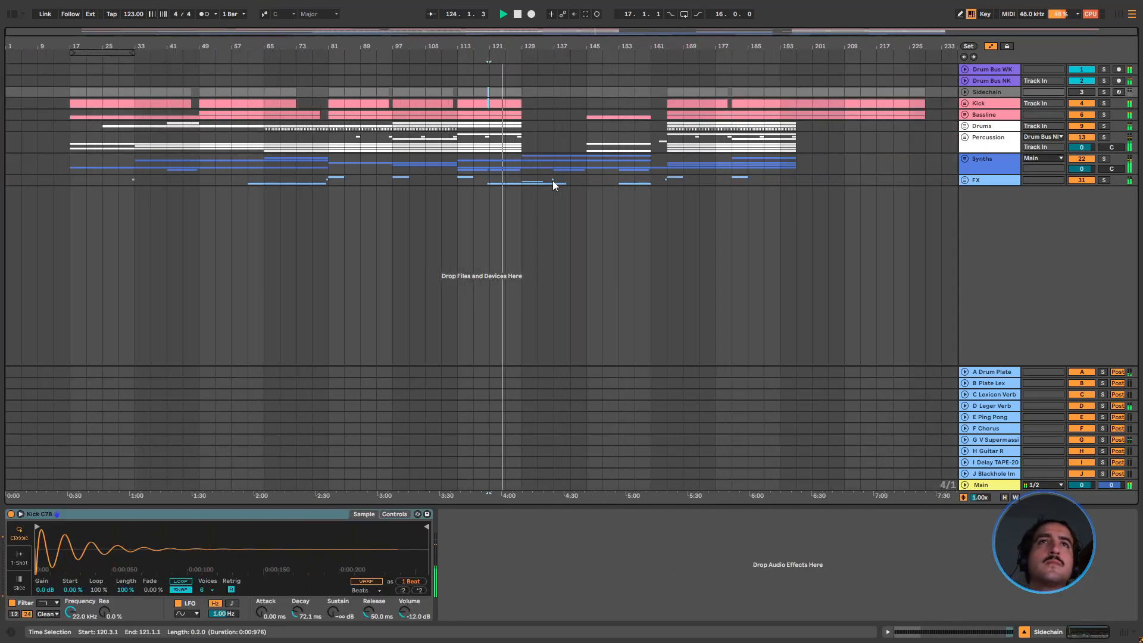
Show the panning automation on FX 3 Flange in the FX group and set its middle peak to 50R at bar 129
click(965, 180)
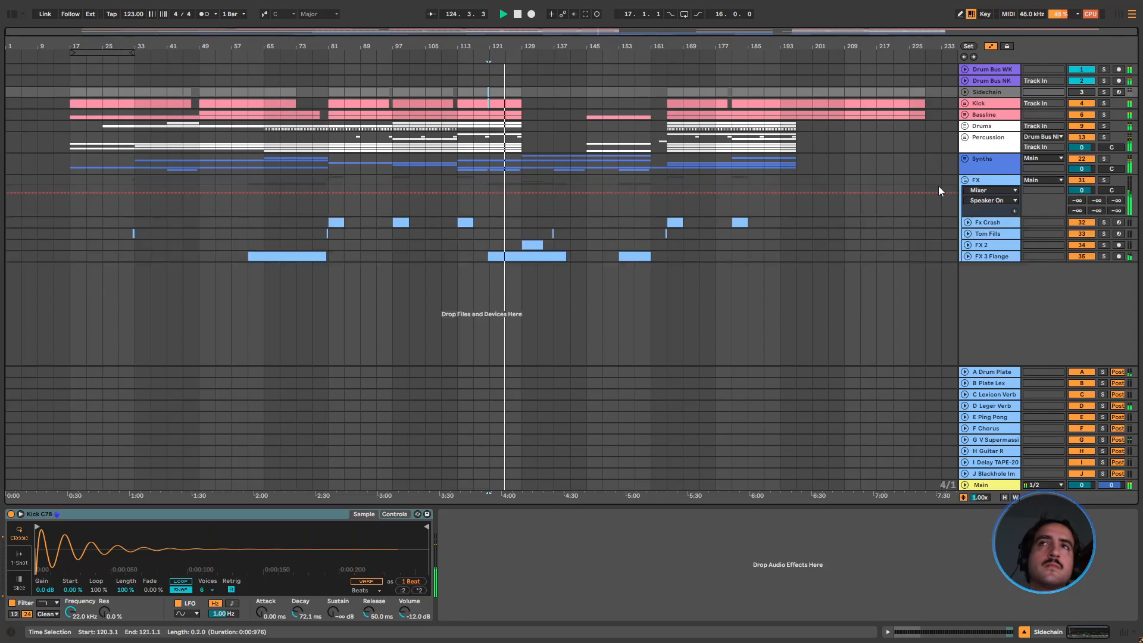
click(967, 257)
right_click(1111, 267)
click(1066, 292)
drag(532, 276, 523, 266)
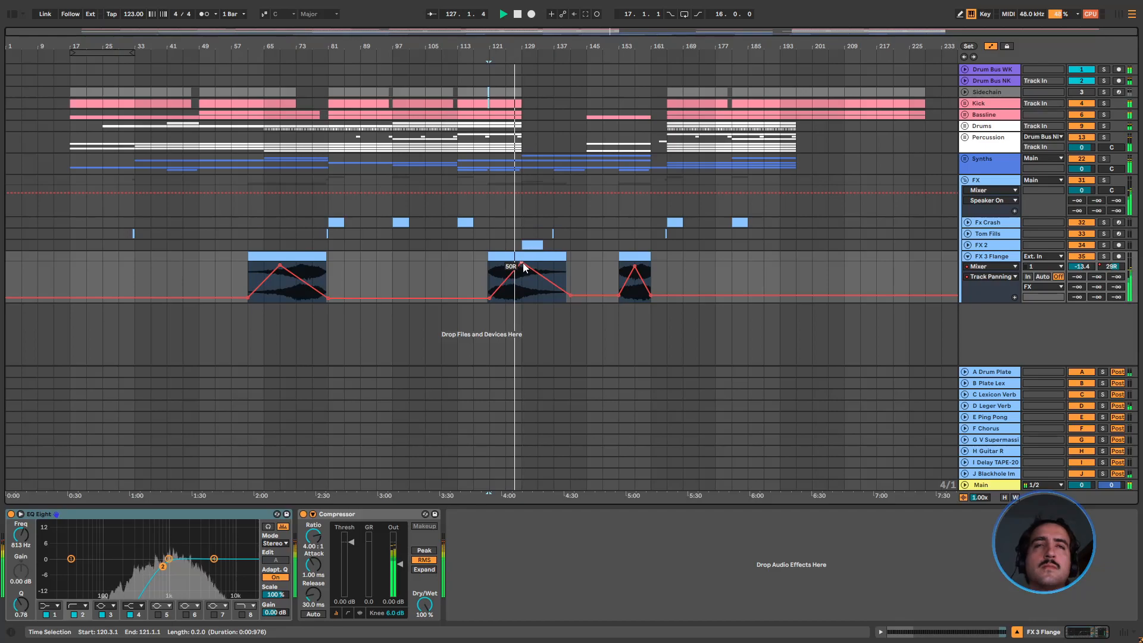
Check the D-Leger Verb send automation on FX 3 Flange and the FX 2 track, and fold both tracks
drag(1097, 288, 1083, 265)
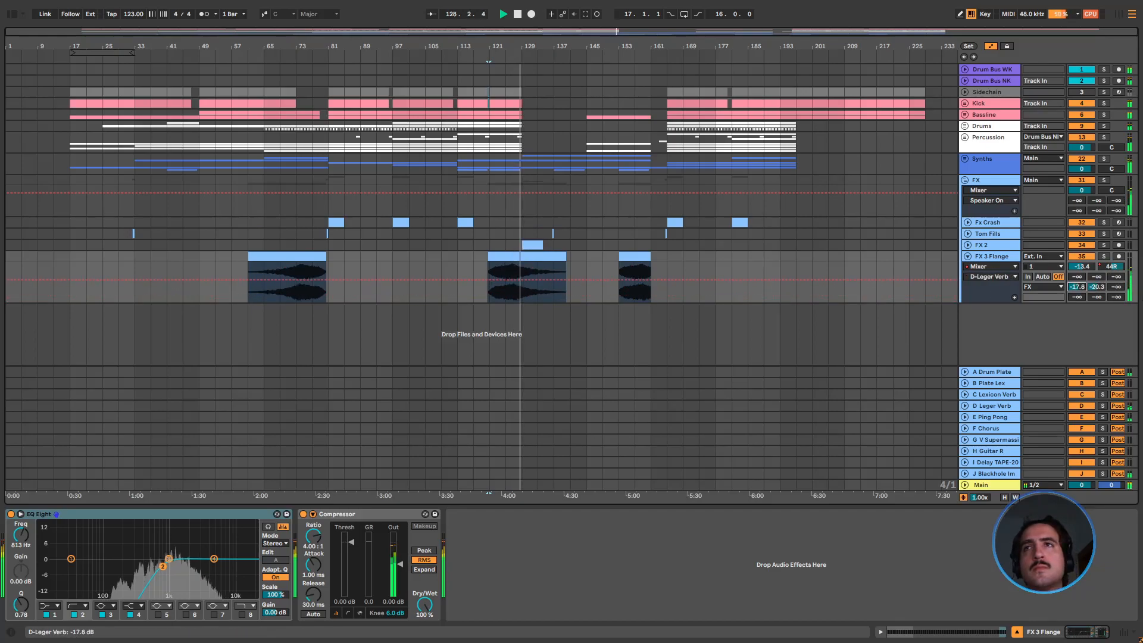
click(969, 257)
click(968, 257)
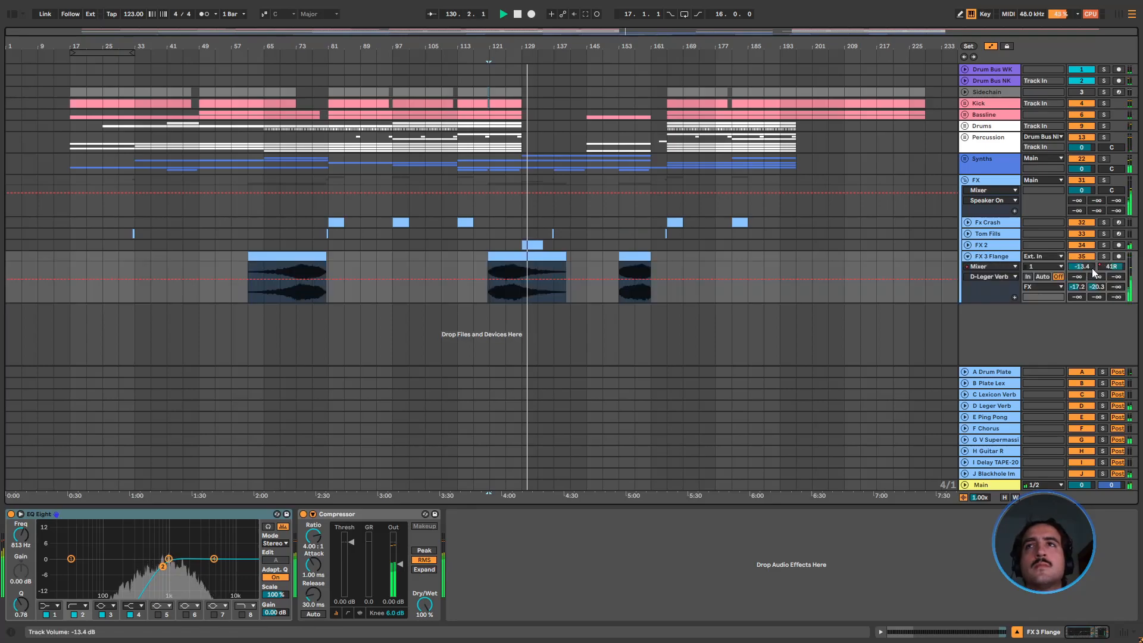
click(968, 245)
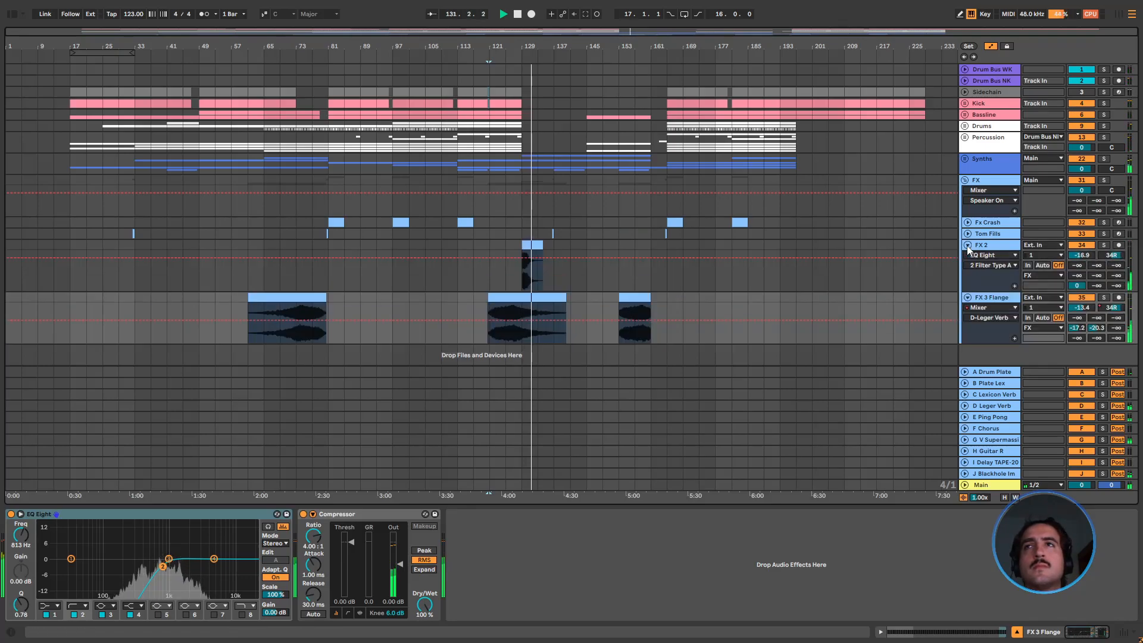
click(969, 246)
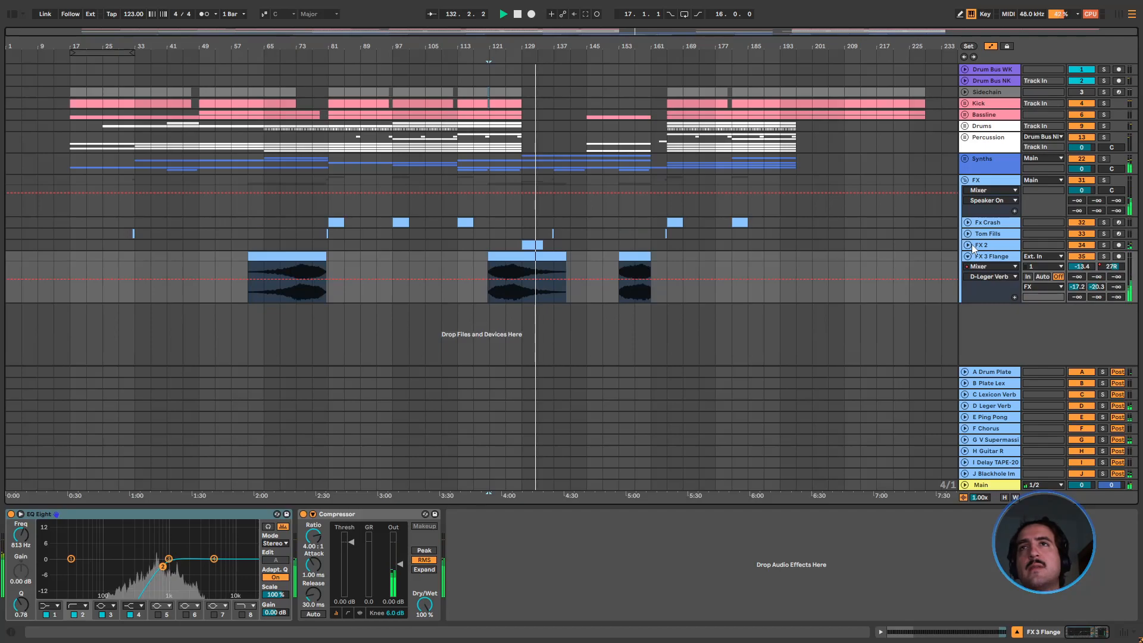
click(969, 256)
Stop playback, place the insert marker at bar 129 and fold the FX group
key(space)
click(523, 224)
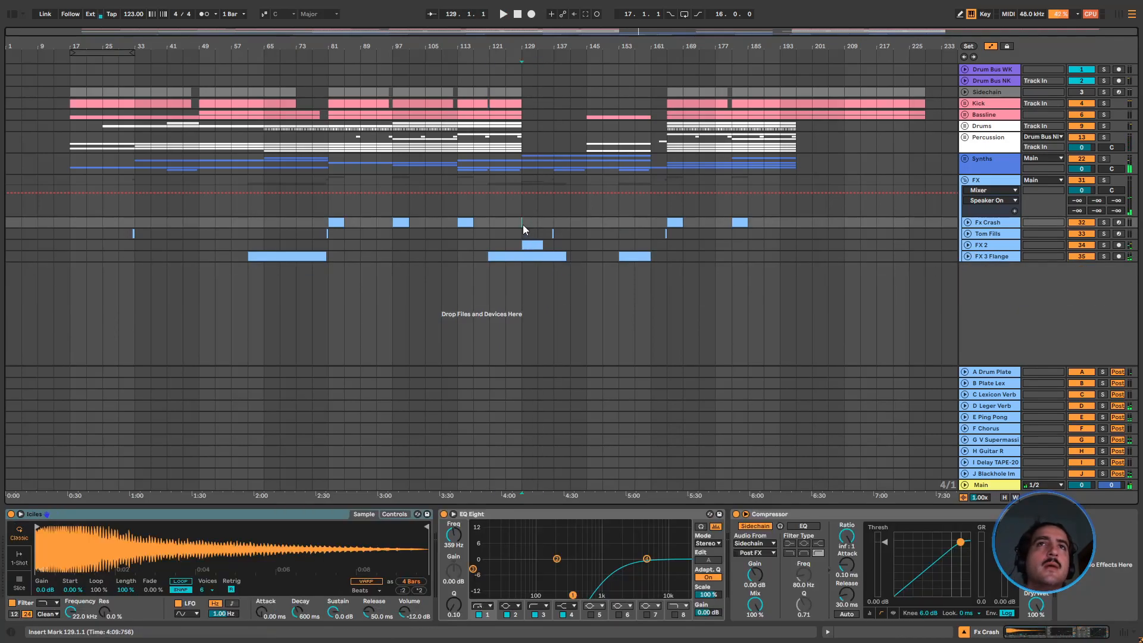
click(965, 180)
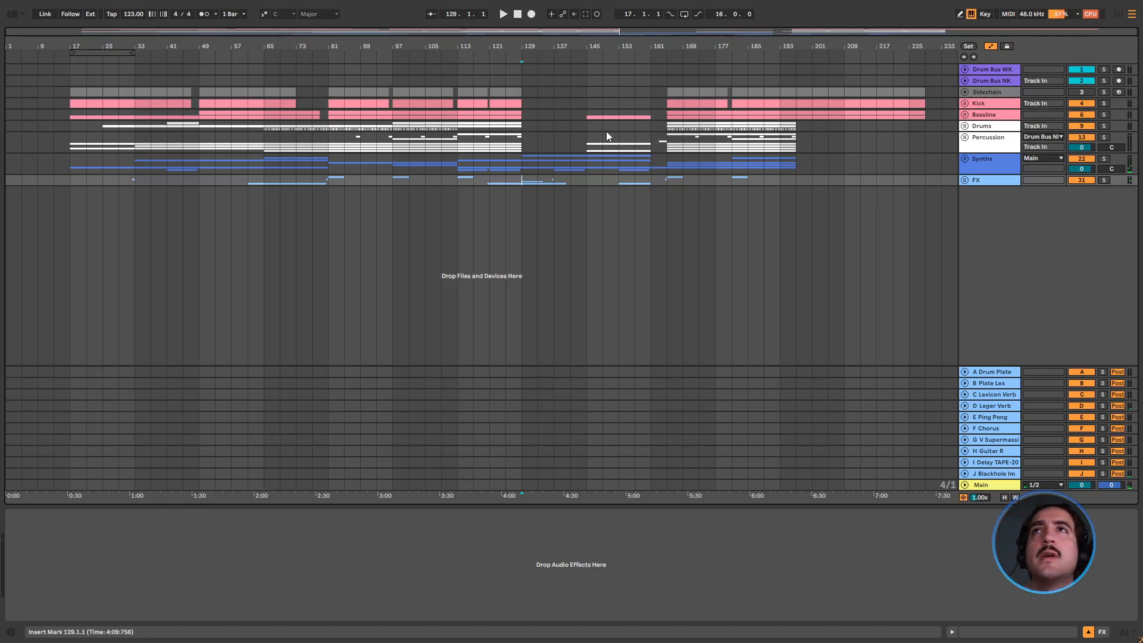
Look at the UADx Neve 1073 preamp on Drum Bus WK, solo the bus and play it from bar 97
click(993, 70)
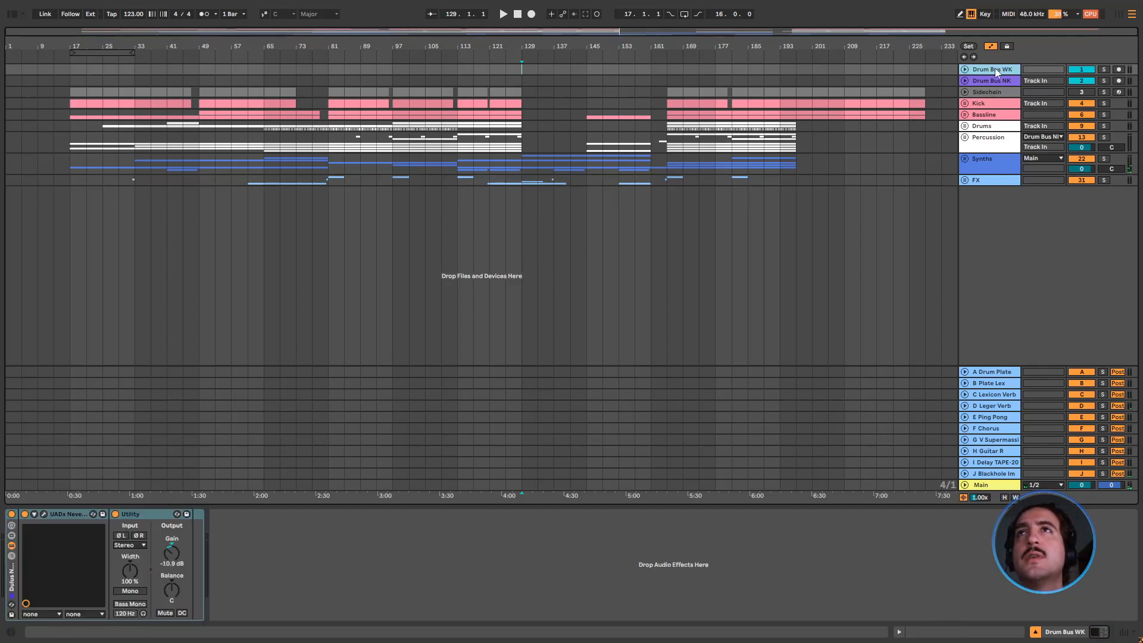
click(44, 513)
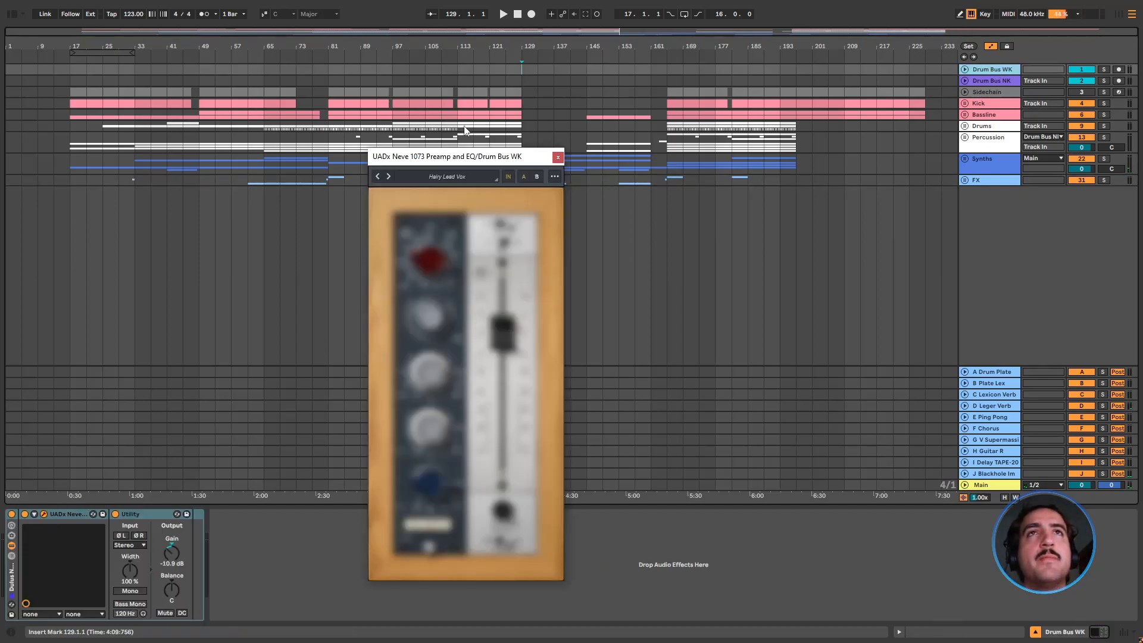
click(1105, 70)
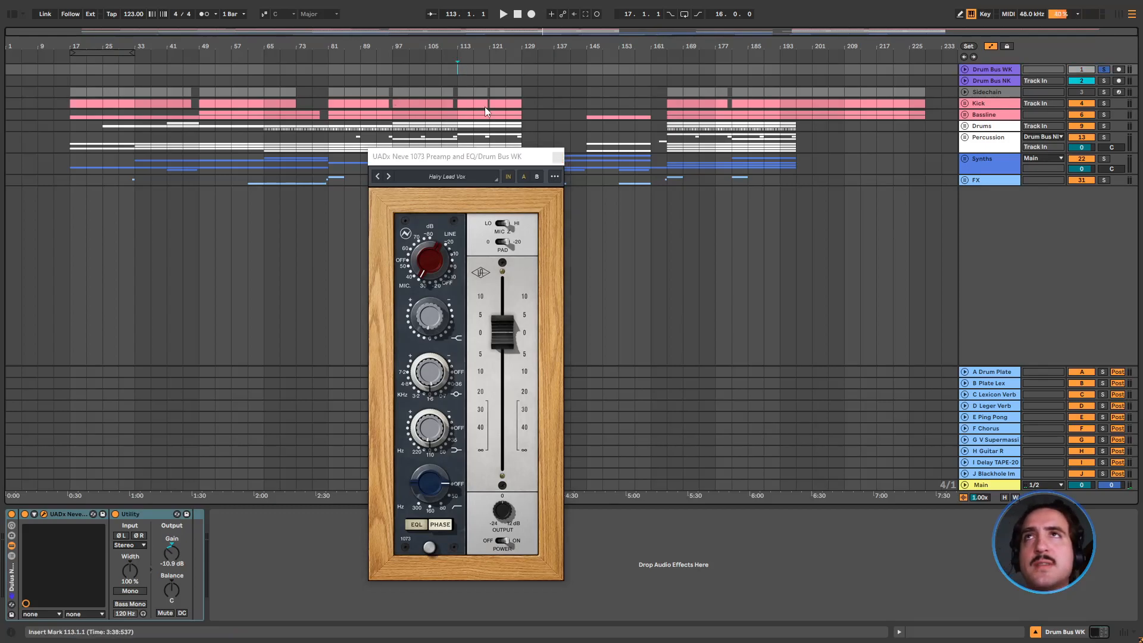
click(558, 157)
click(384, 66)
key(space)
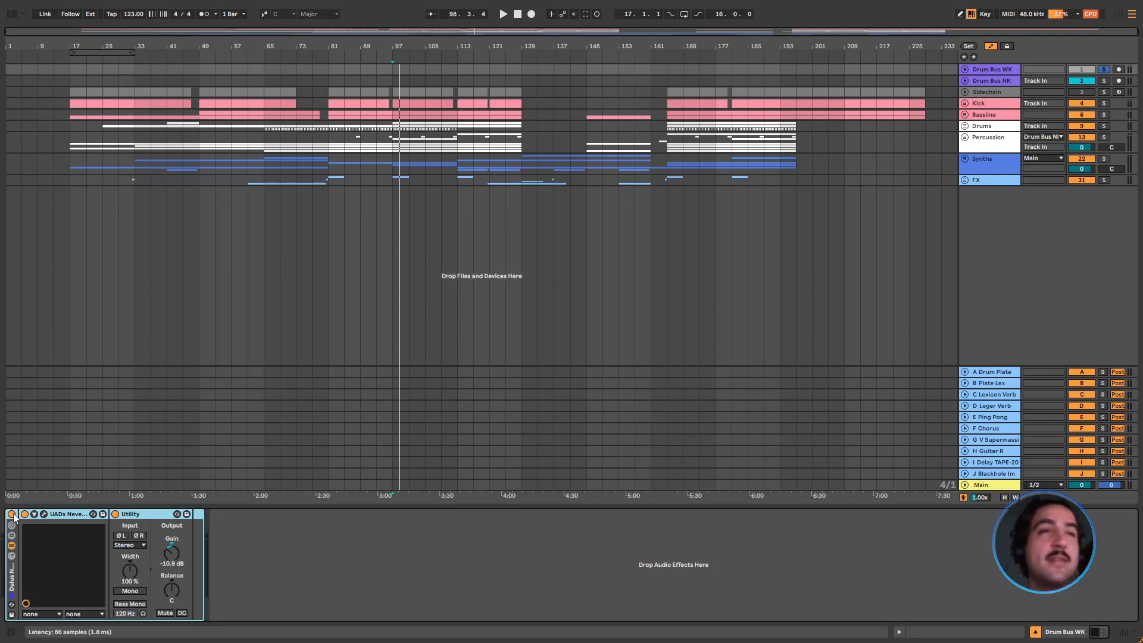
Compare Drum Bus WK during playback with its preamp rack bypassed and switched back on
key(space)
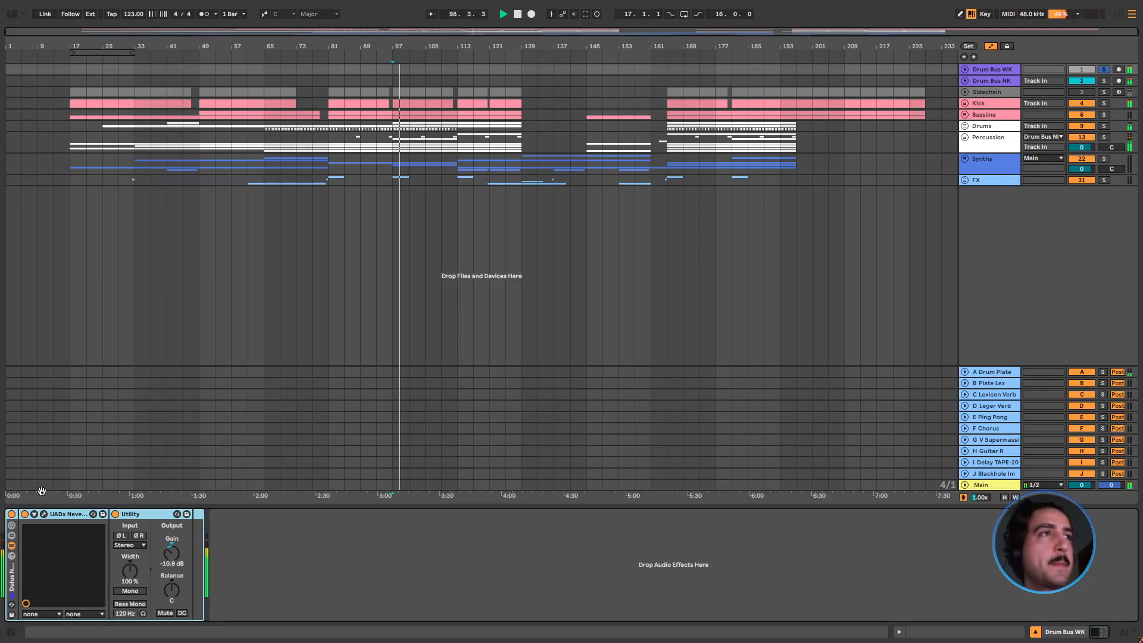
click(12, 515)
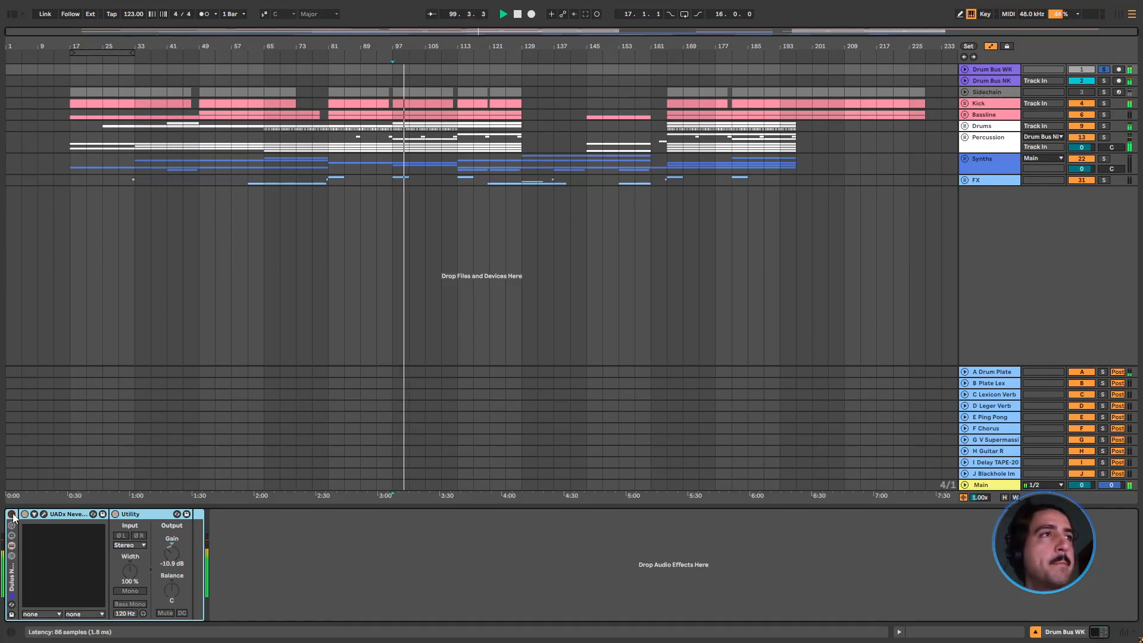
click(12, 515)
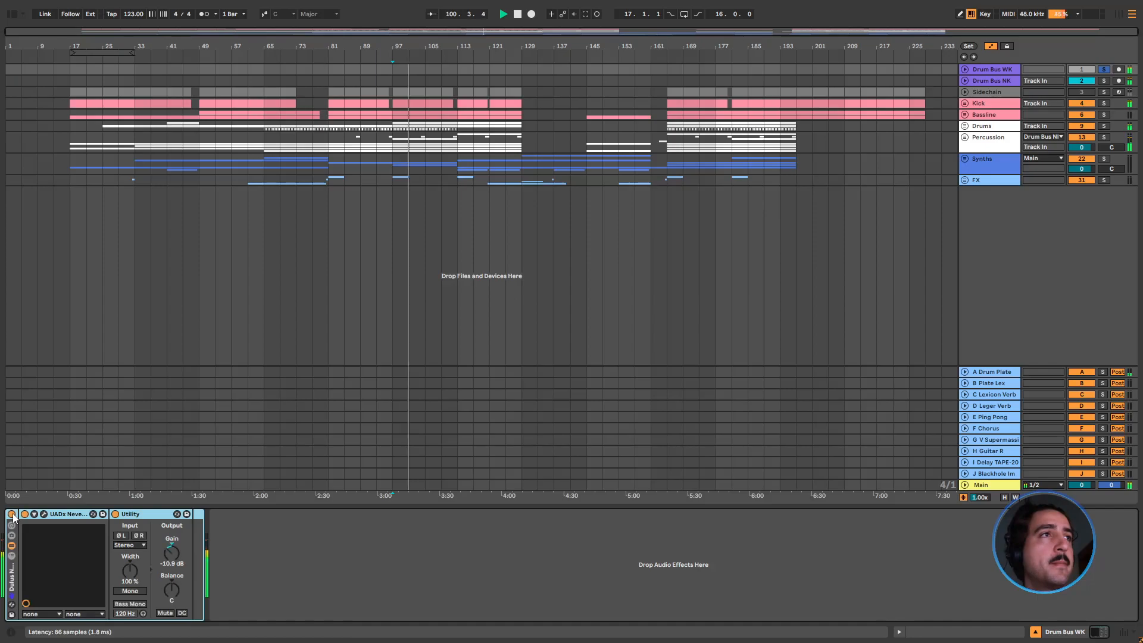
Reopen the Neve 1073 preamp, review its gain and fader settings while replaying bar 97, and close it
click(45, 514)
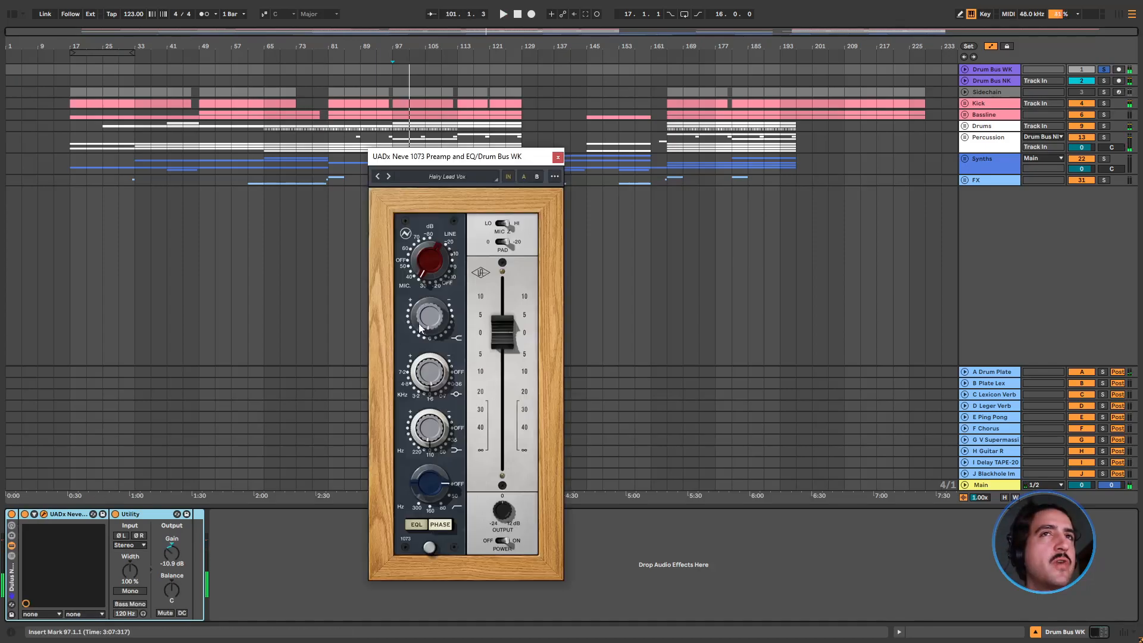
key(space)
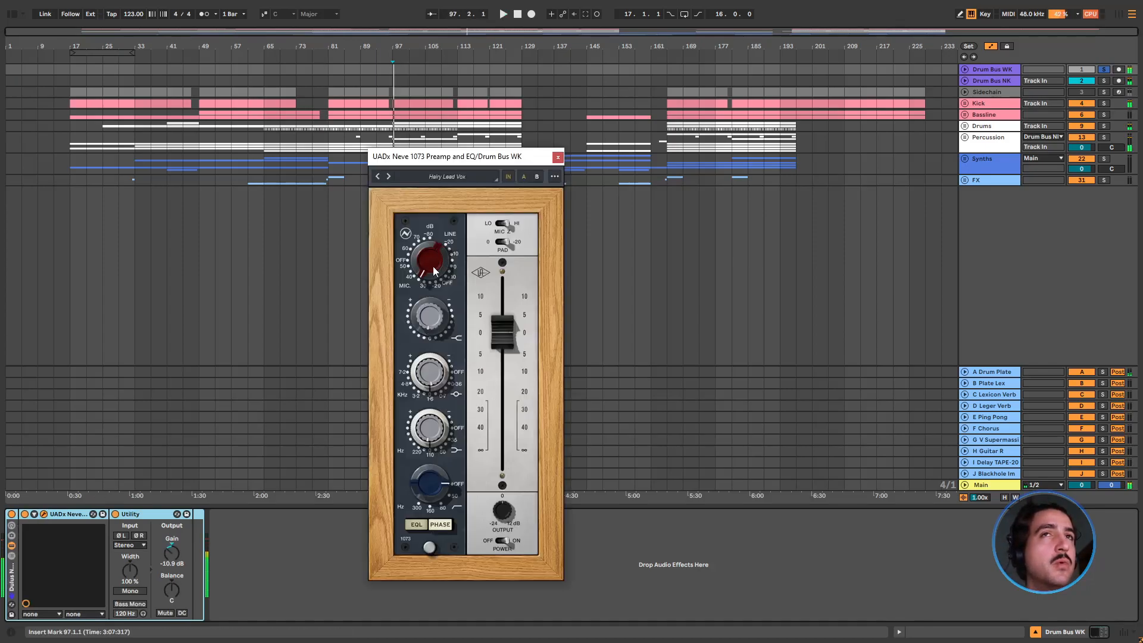
mouse_move(505, 335)
mouse_down()
mouse_move(507, 325)
mouse_move(507, 335)
mouse_up()
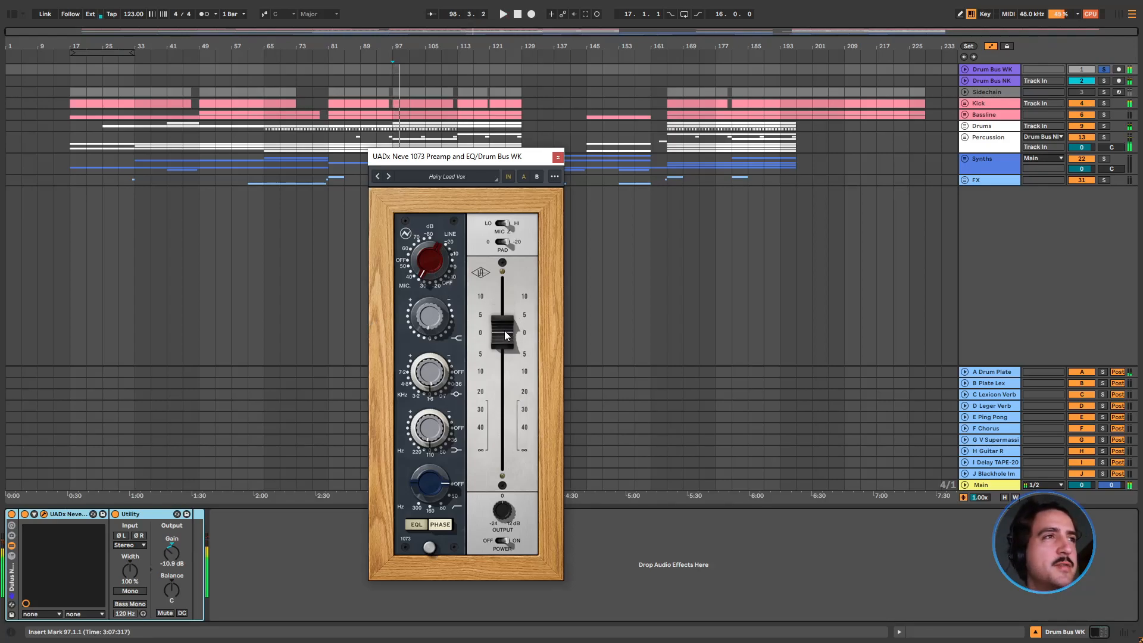
click(558, 158)
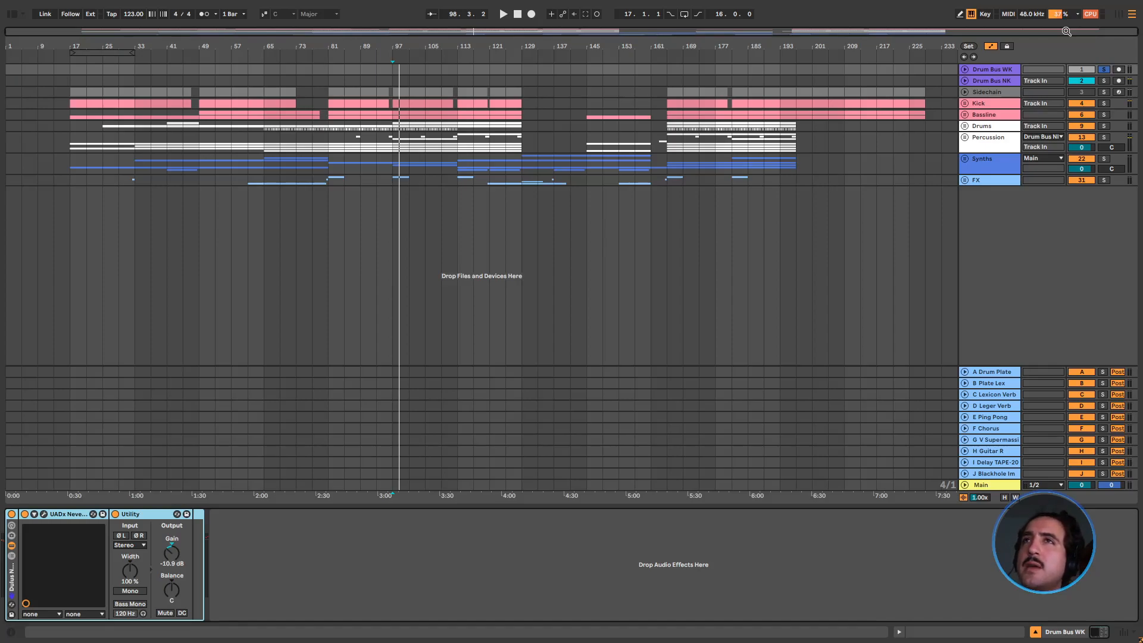
Solo Drum Bus NK, play it from bar 97 and review the settings of its Little Plate reverb
click(1103, 81)
key(space)
click(972, 84)
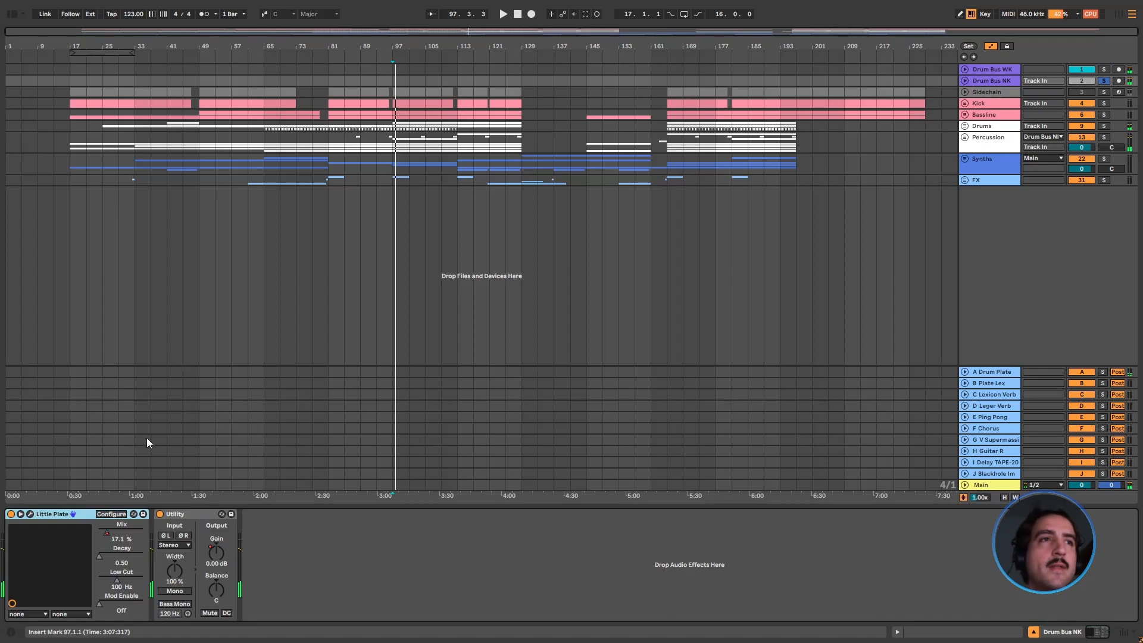
click(30, 513)
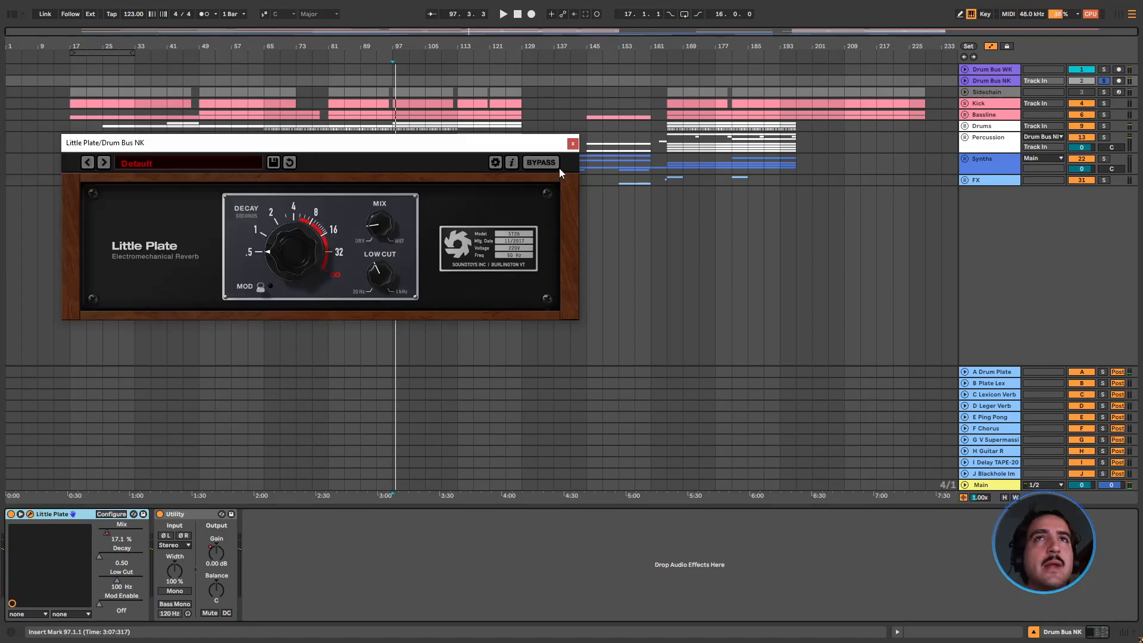
click(581, 134)
Play the soloed Drum Bus NK from bar 145 and show the Little Plate Mix automation on its track
click(588, 123)
key(space)
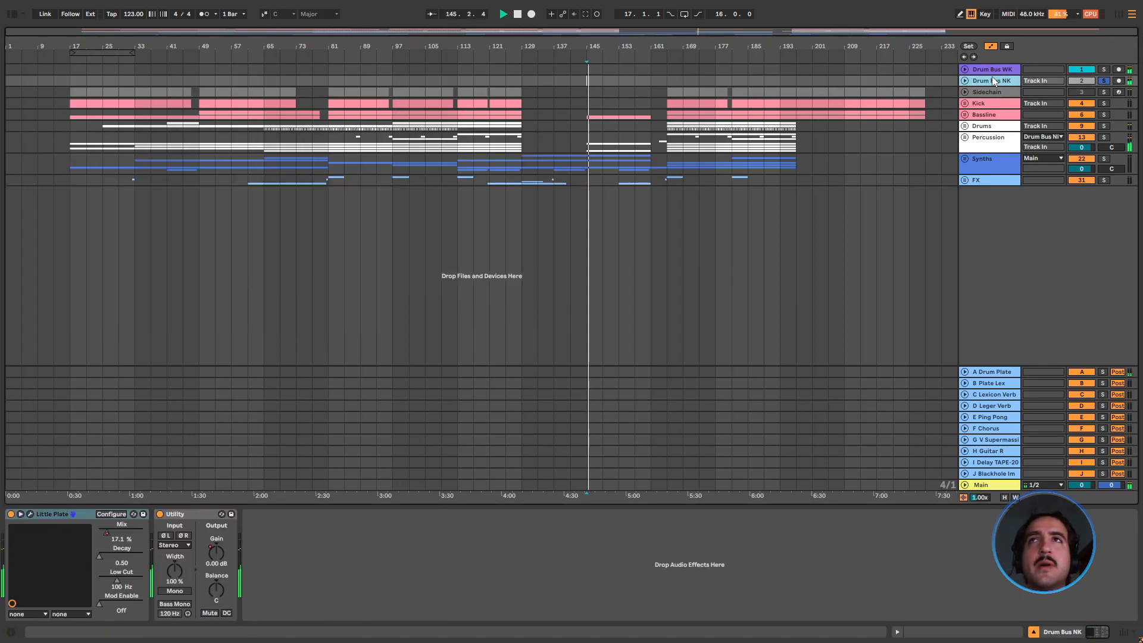
click(951, 90)
click(982, 81)
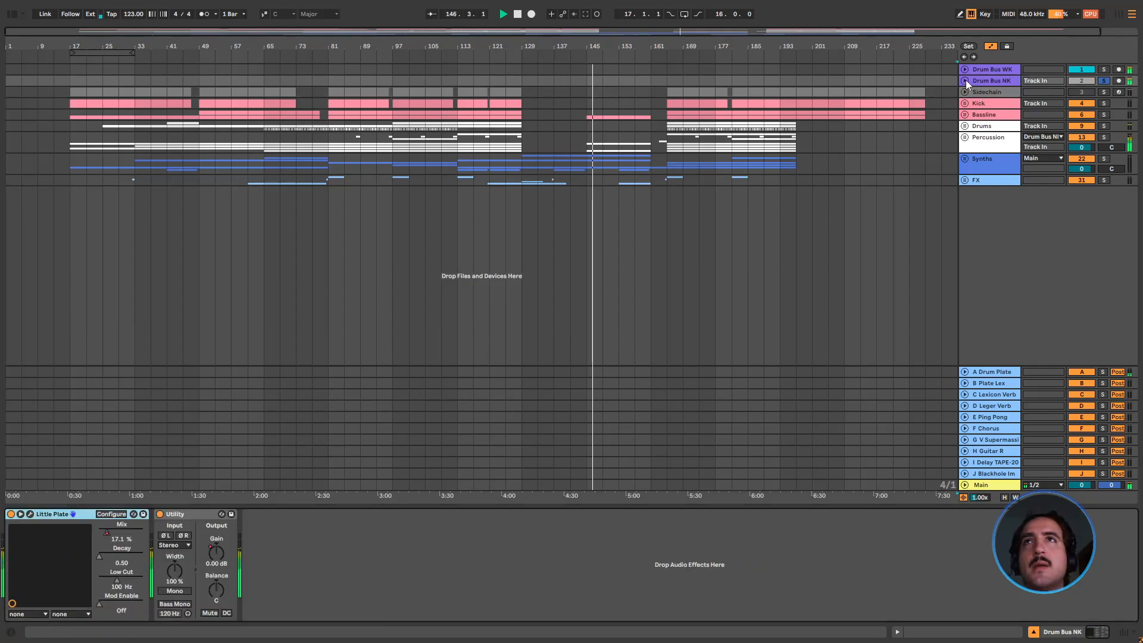
right_click(137, 541)
click(166, 424)
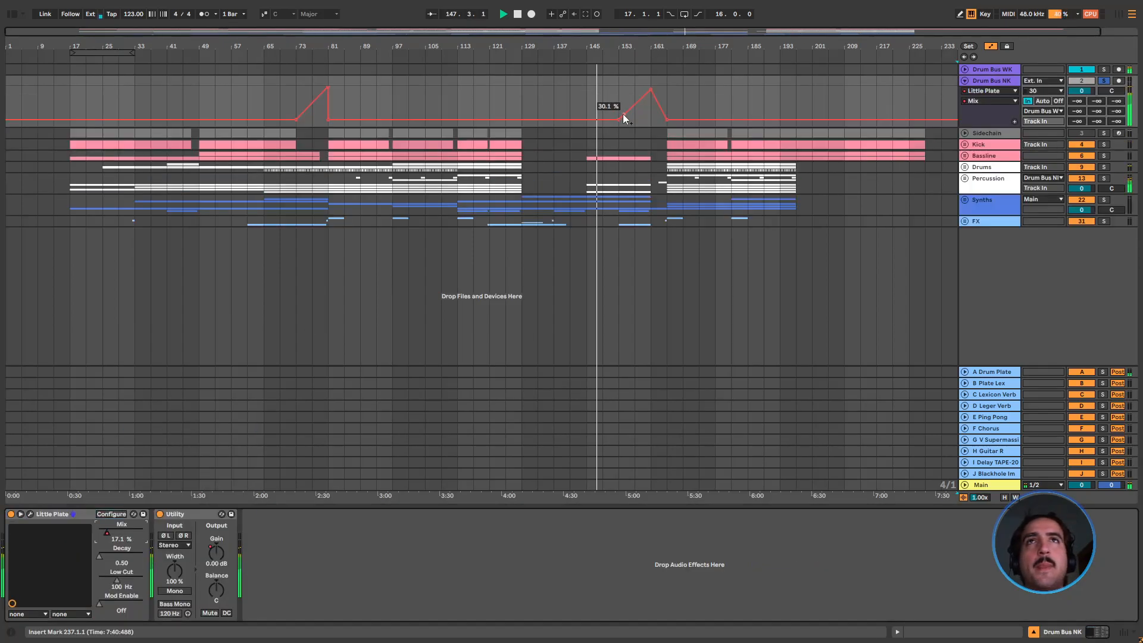
drag(646, 42, 646, 74)
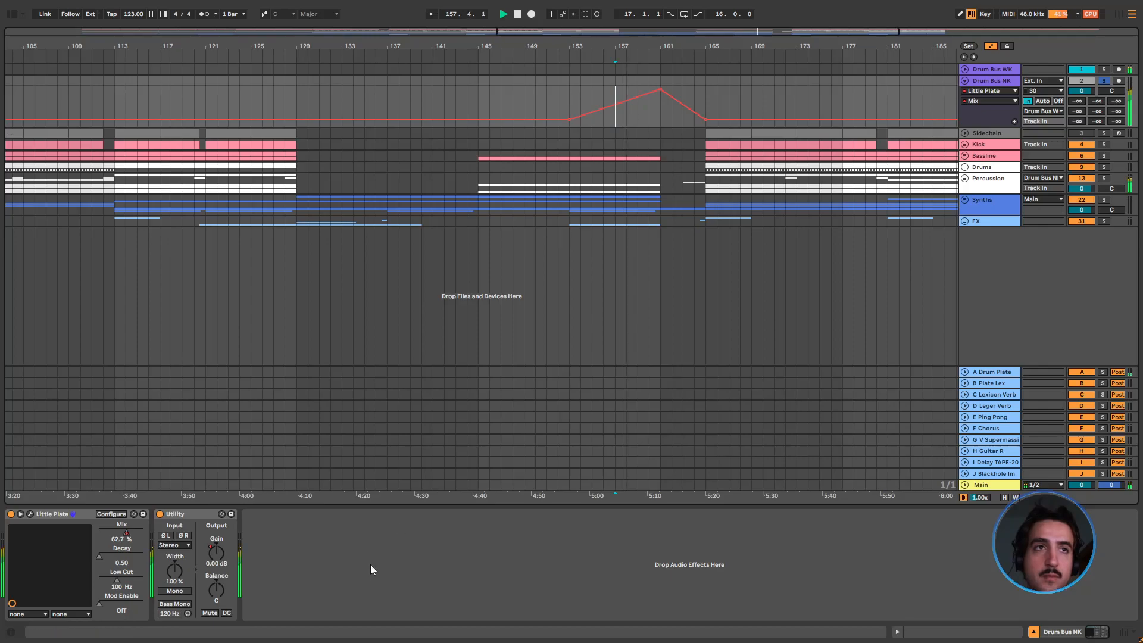
Show the Utility Gain automation of Drum Bus NK and review it across the whole arrangement
right_click(215, 553)
click(313, 418)
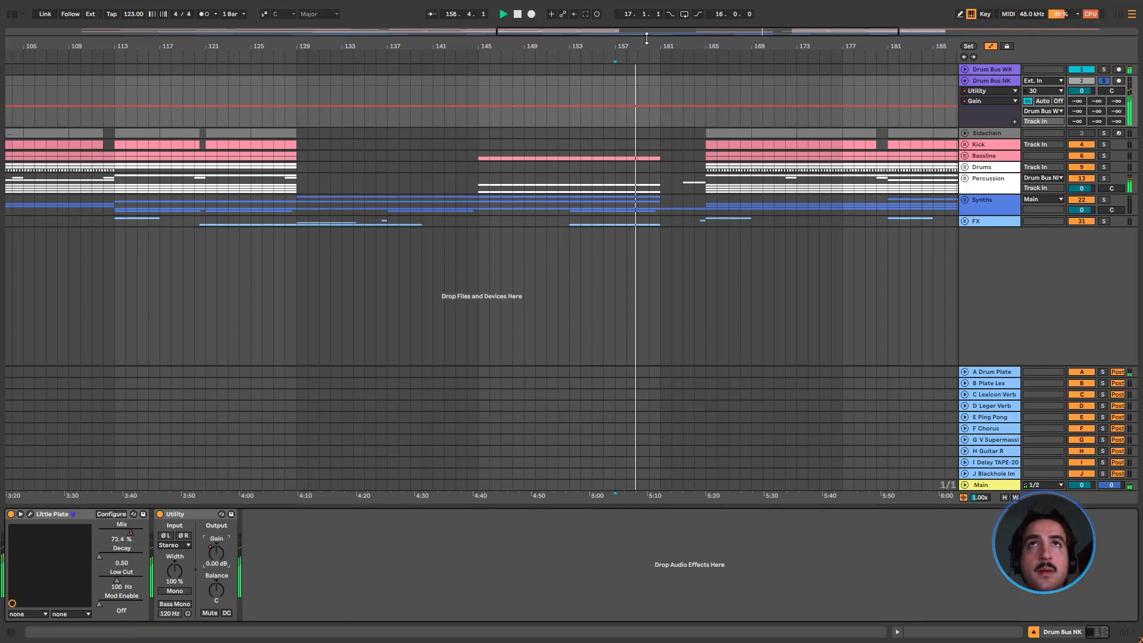
double_click(646, 40)
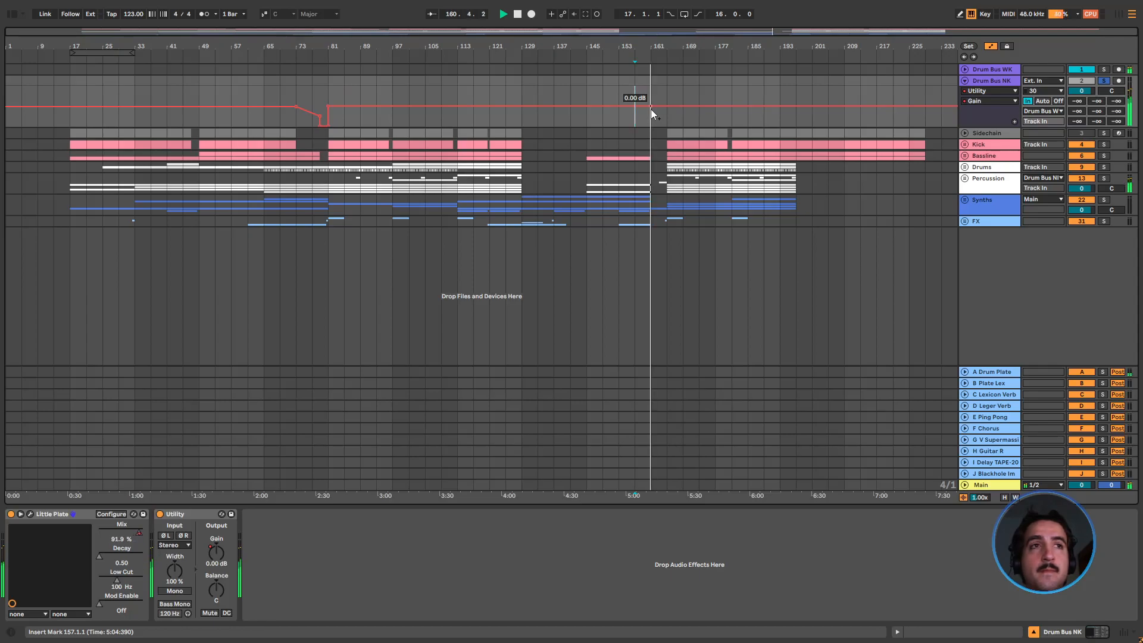
Show the Little Plate Decay automation on Drum Bus NK, try a rising ramp from bar 153 to 161, and undo it
right_click(110, 557)
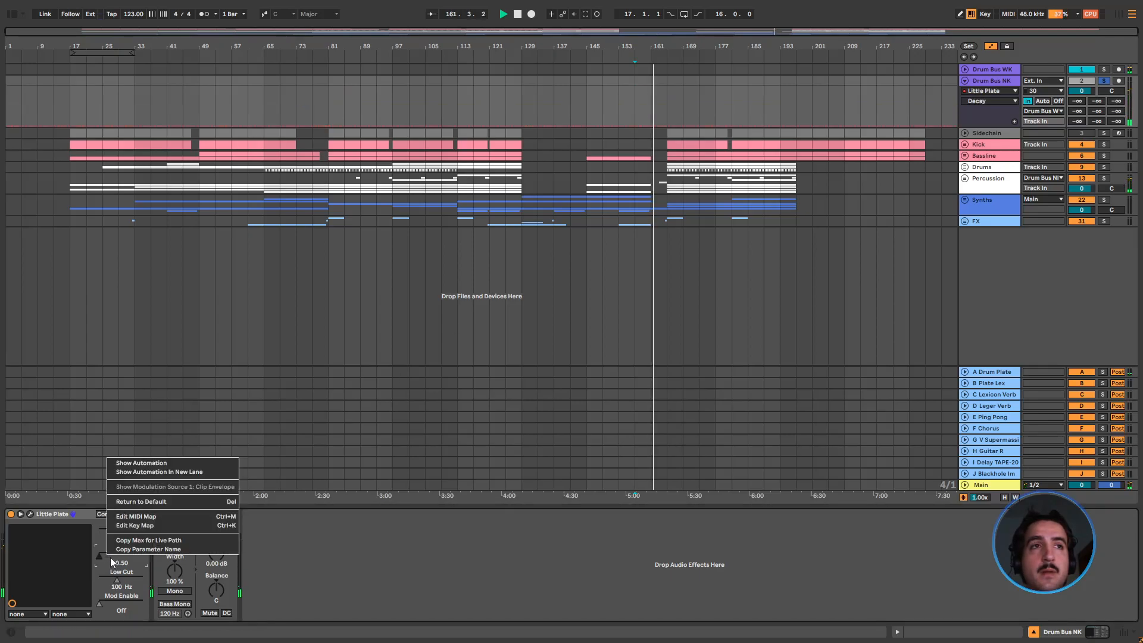
click(142, 463)
mouse_move(635, 122)
mouse_down()
mouse_move(638, 90)
mouse_move(651, 91)
mouse_move(650, 127)
mouse_up()
key(z)
key(ctrl+z)
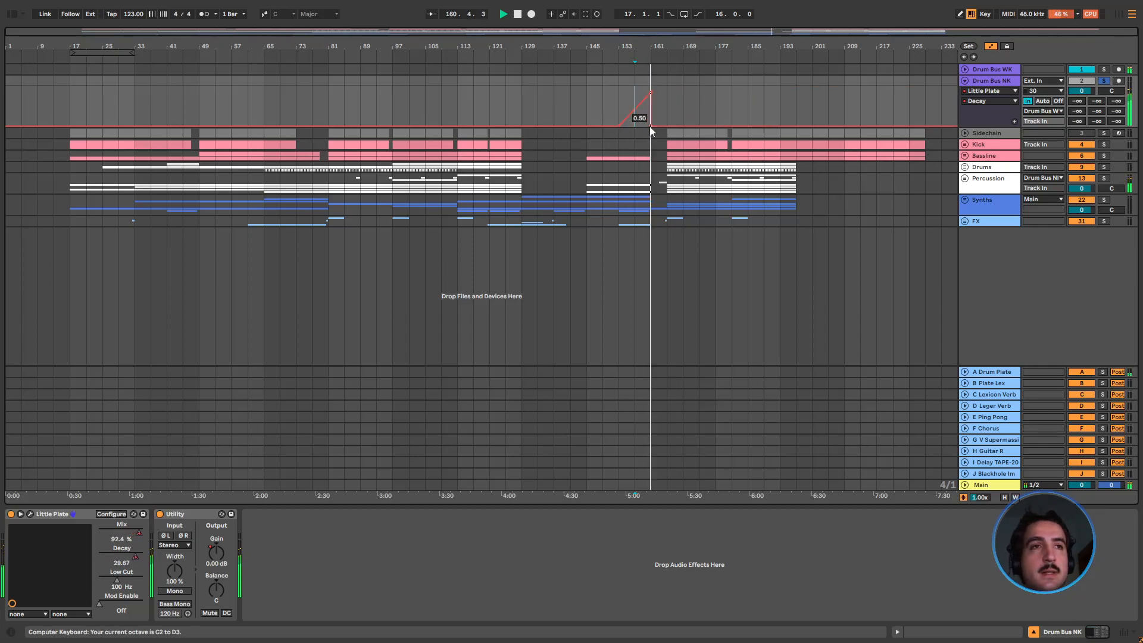
Show the Little Plate Device On automation on Drum Bus NK and replay the soloed bus from bar 157
right_click(15, 514)
click(336, 308)
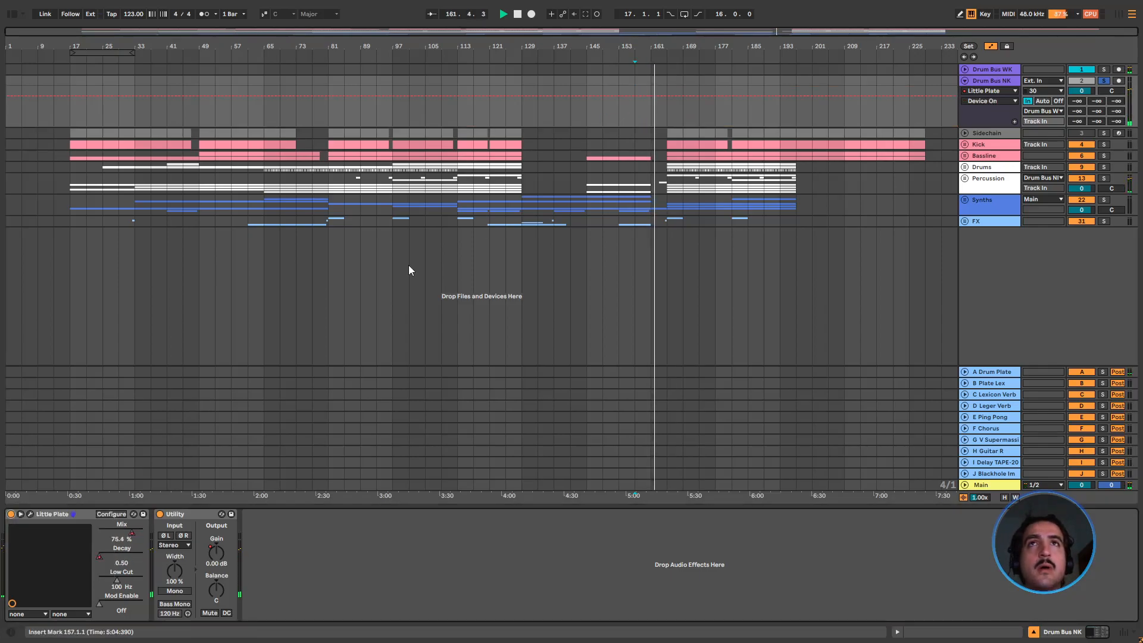
click(633, 124)
key(space)
key(space)
Unsolo Drum Bus NK to hear the full mix, stop playback, and fold the track
click(1105, 81)
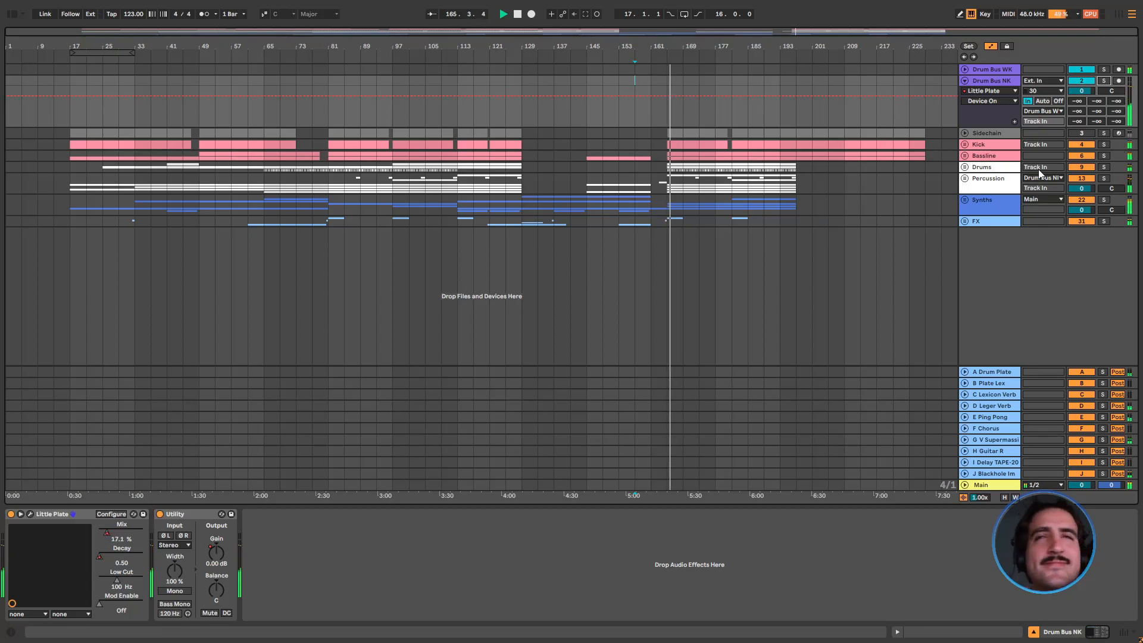
key(space)
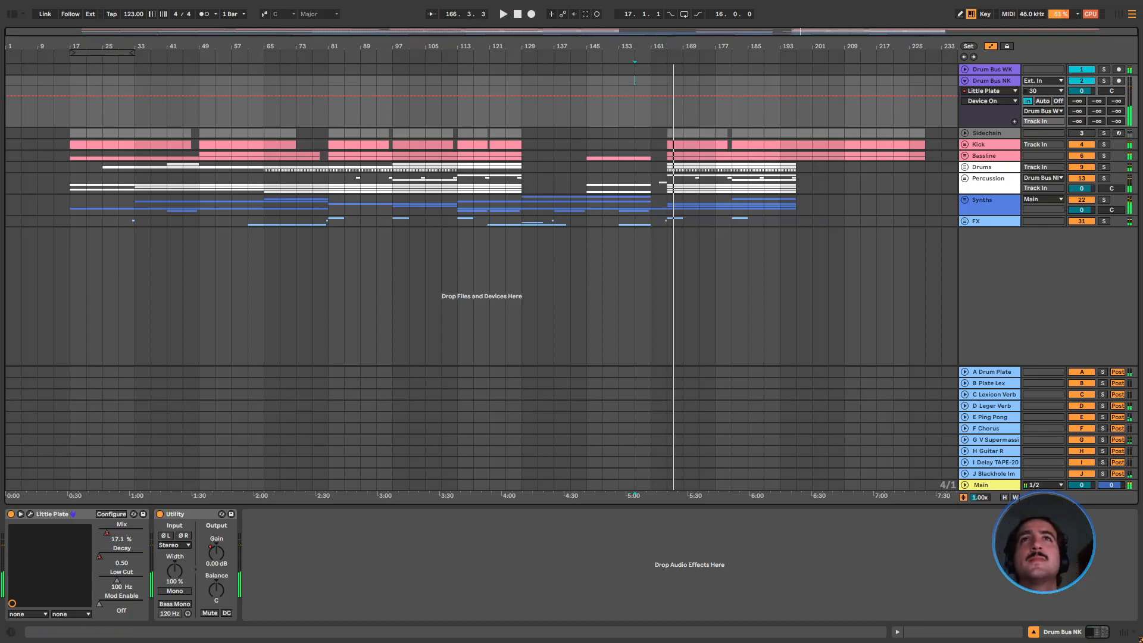
click(965, 72)
click(965, 80)
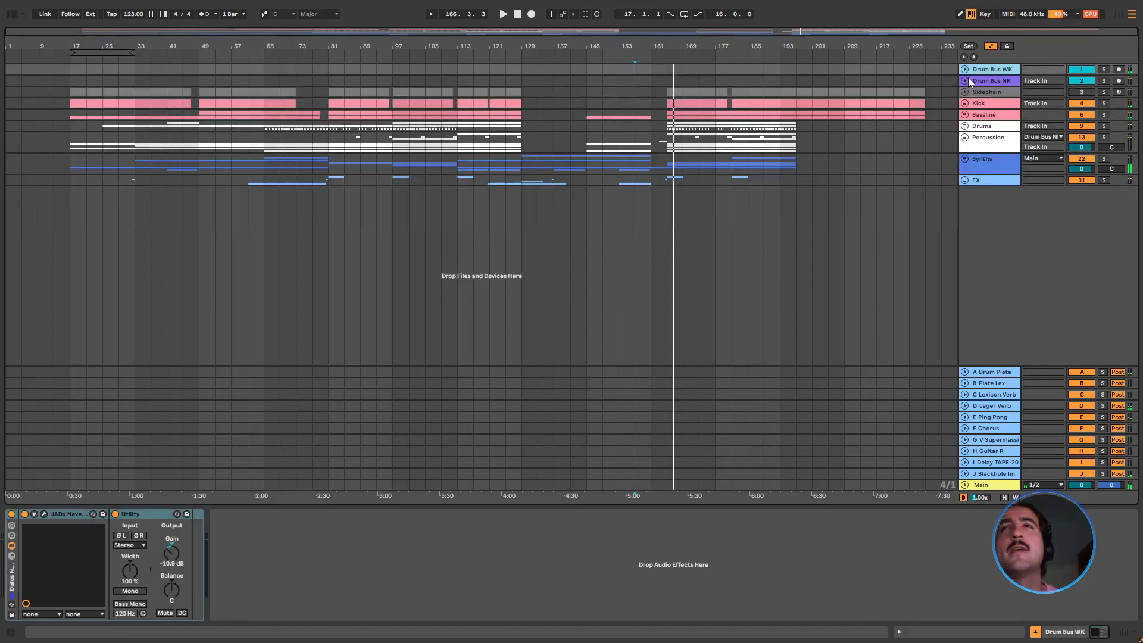
Move the insert marker to bar 113 on the Percussion track
click(668, 119)
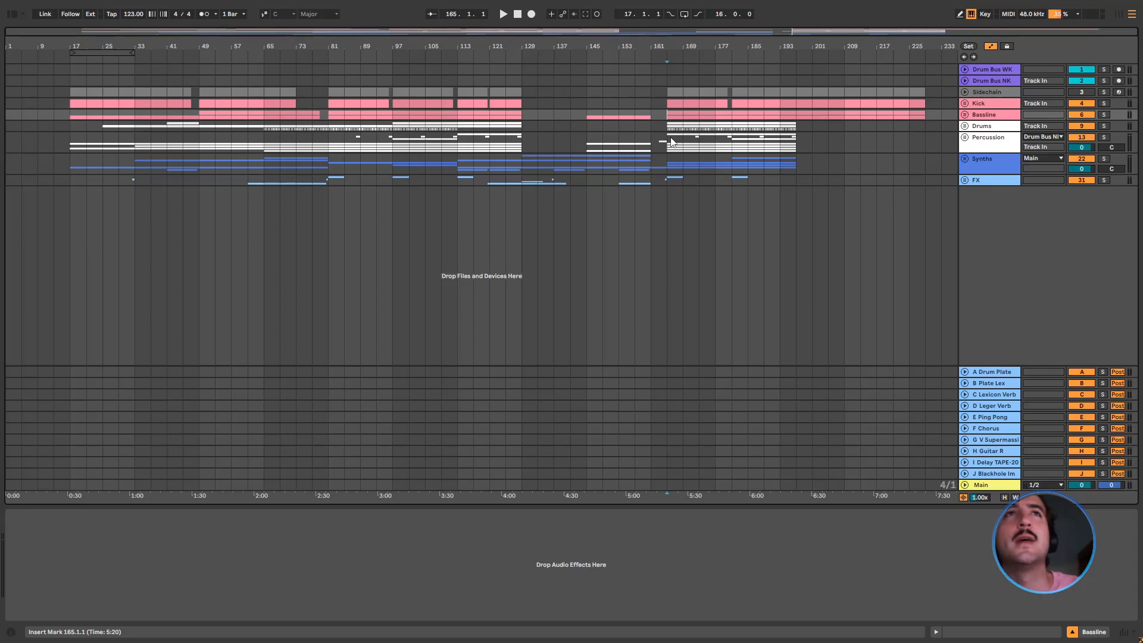
click(476, 145)
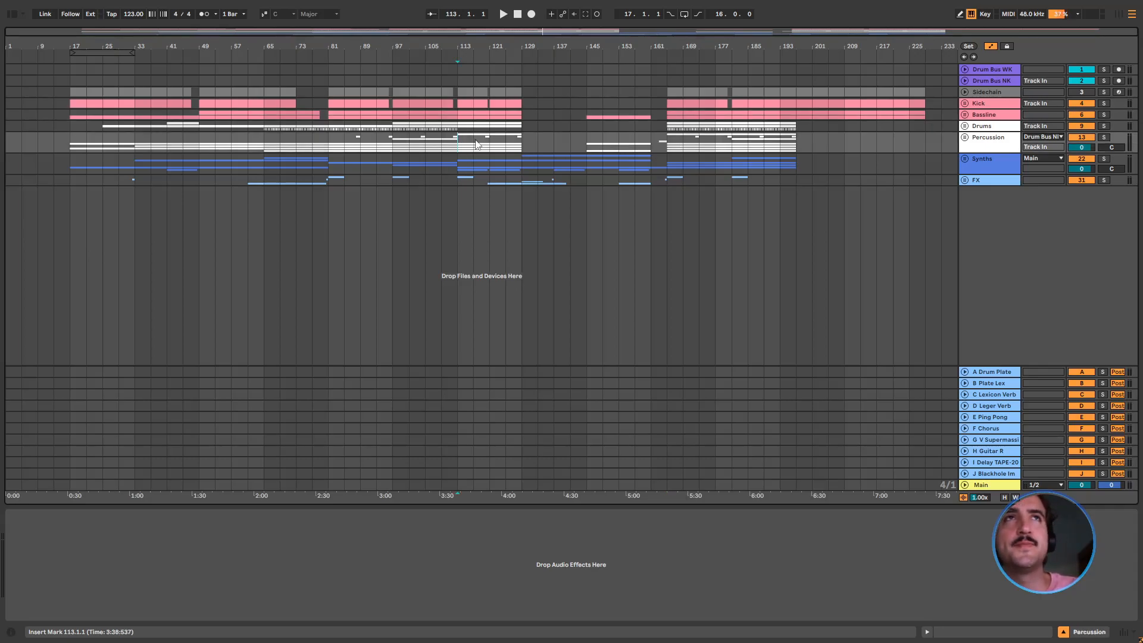